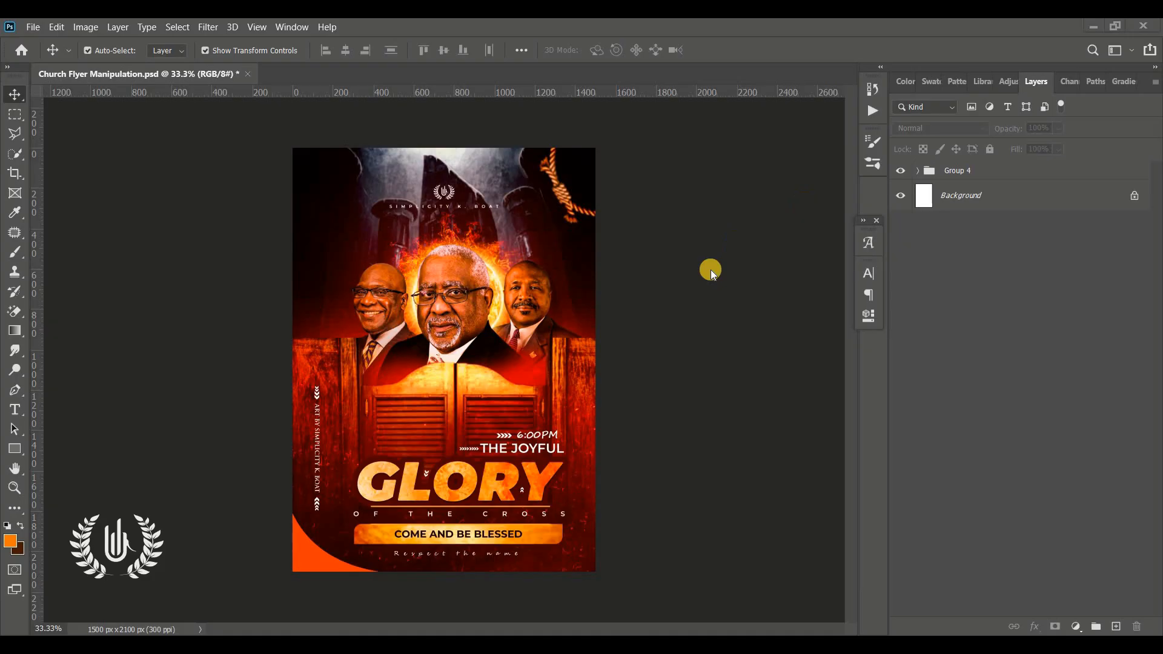
Step: Expand Group 4 and hide its layers from Rectangle 1 copy down through Arrow 120 - Shapes4FREE 1
left_click(920, 172)
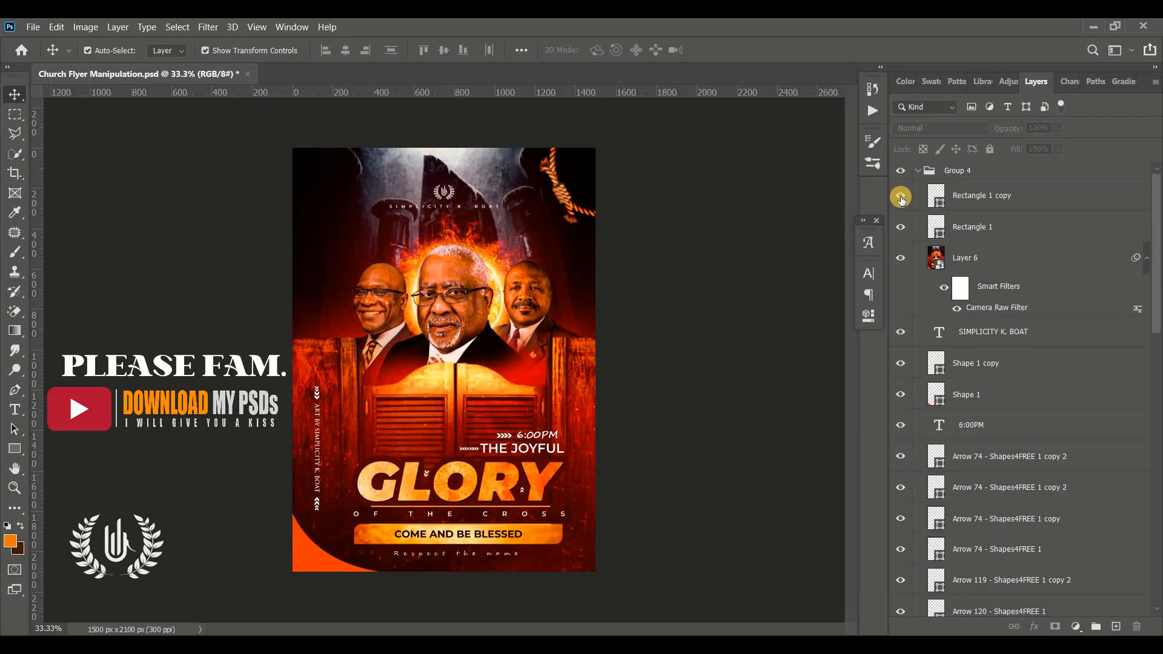
left_click_drag(900, 198, 902, 494)
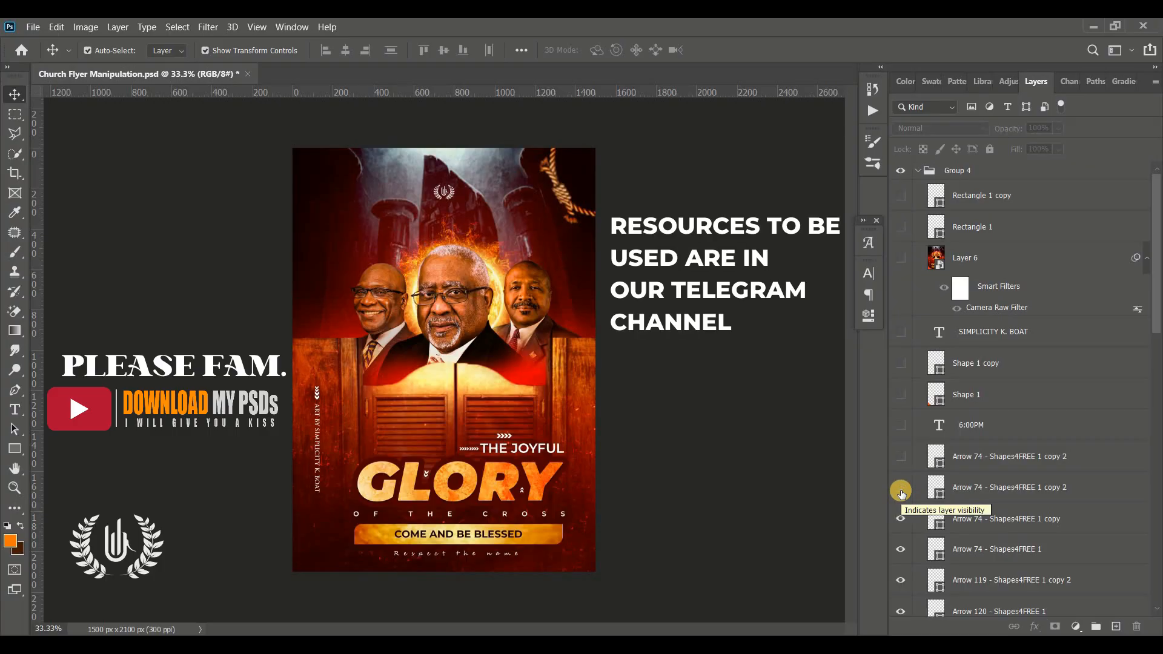
left_click_drag(900, 518, 900, 554)
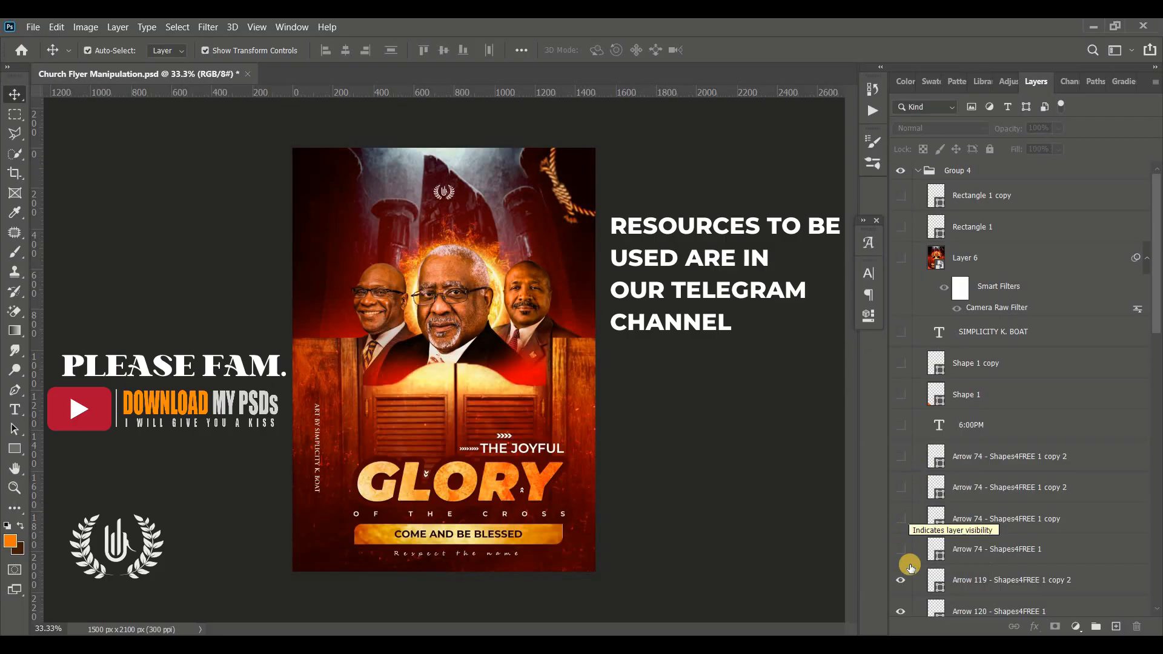
scroll(901, 533, "down", 2)
left_click(901, 502)
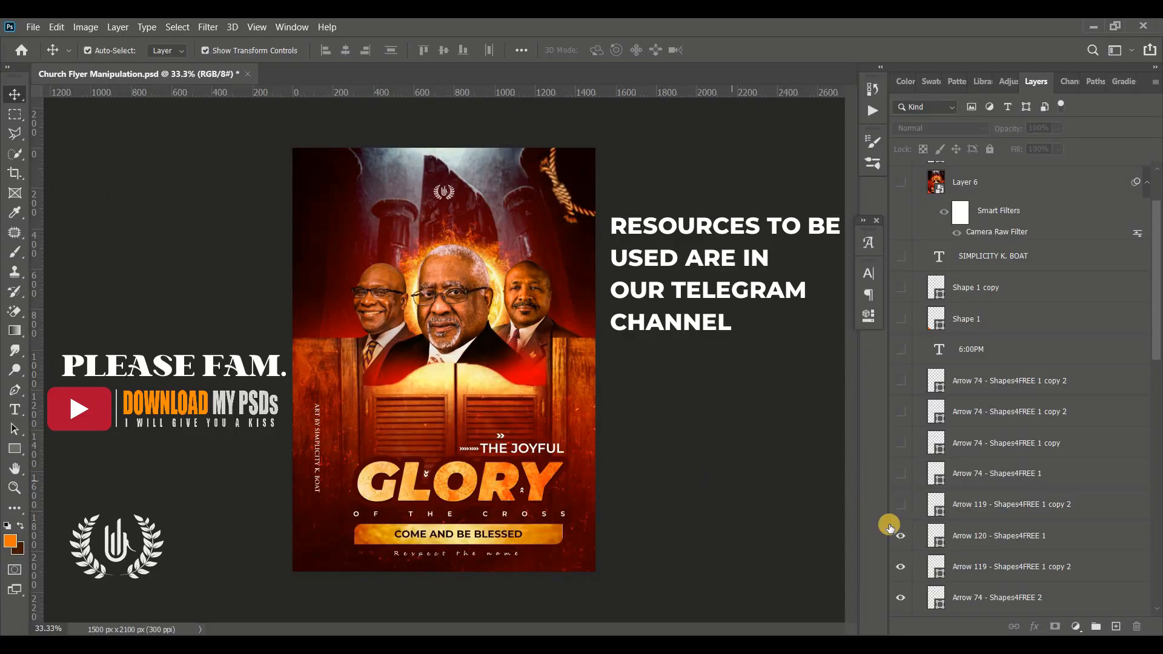
left_click(900, 537)
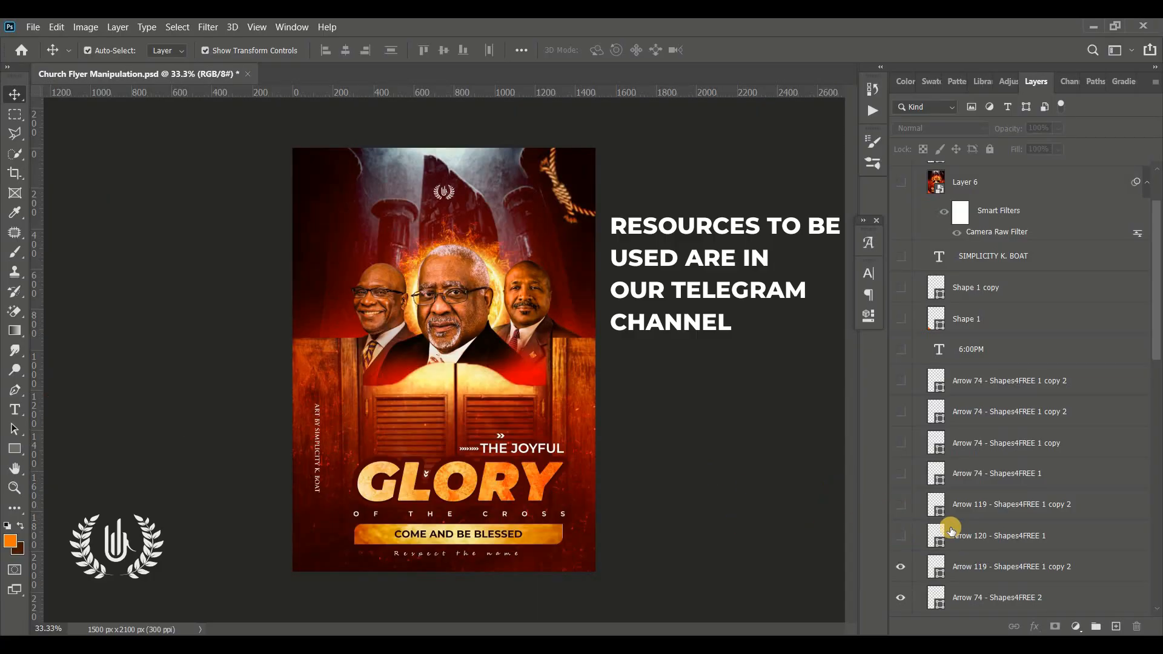
Step: Hide the remaining arrow shapes, the Respect the name, OF THE CROSS and COME AND BE BLESSED texts, and the blurred texture copy
scroll(948, 527, "down", 4)
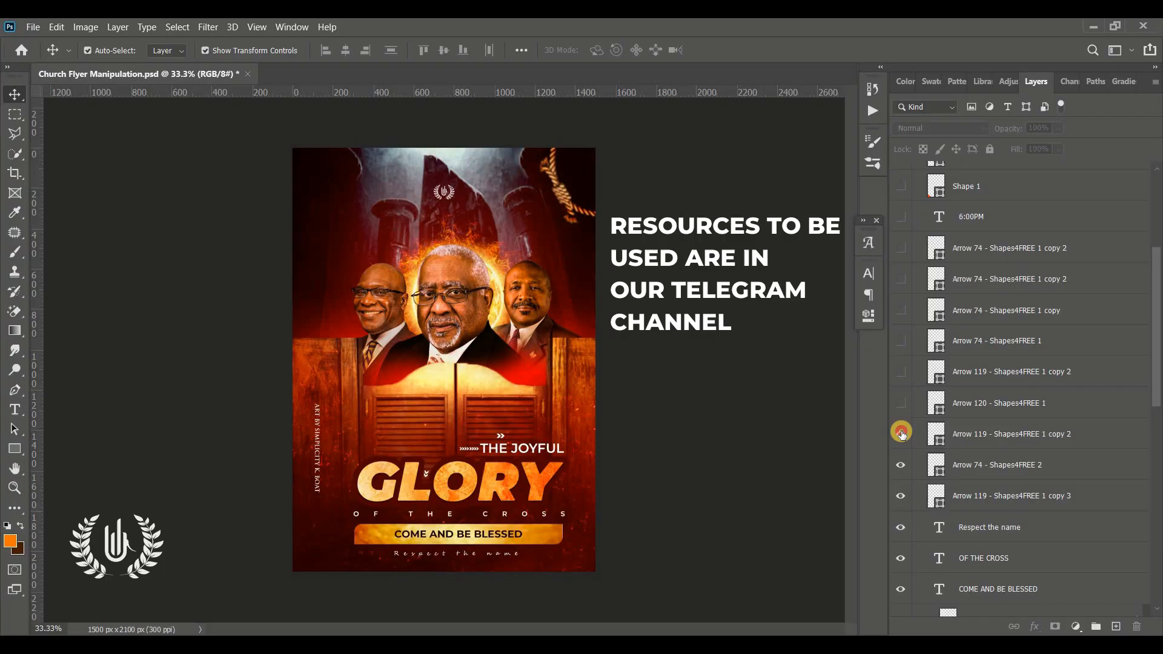
left_click_drag(902, 434, 901, 527)
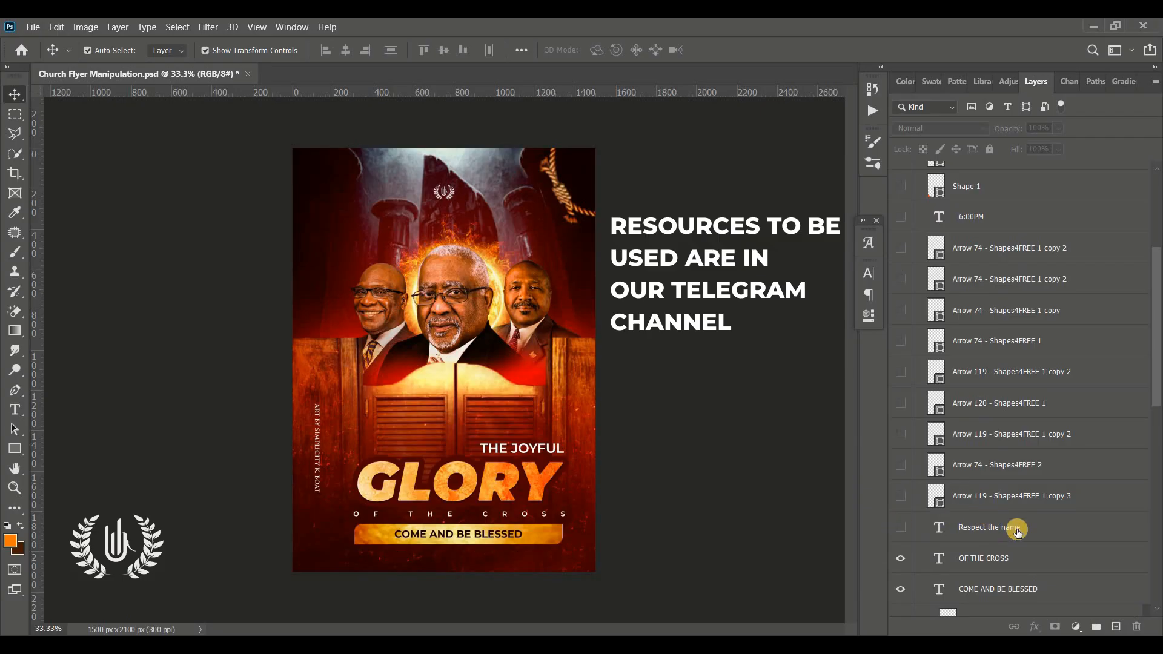
scroll(1015, 527, "down", 3)
left_click(900, 450)
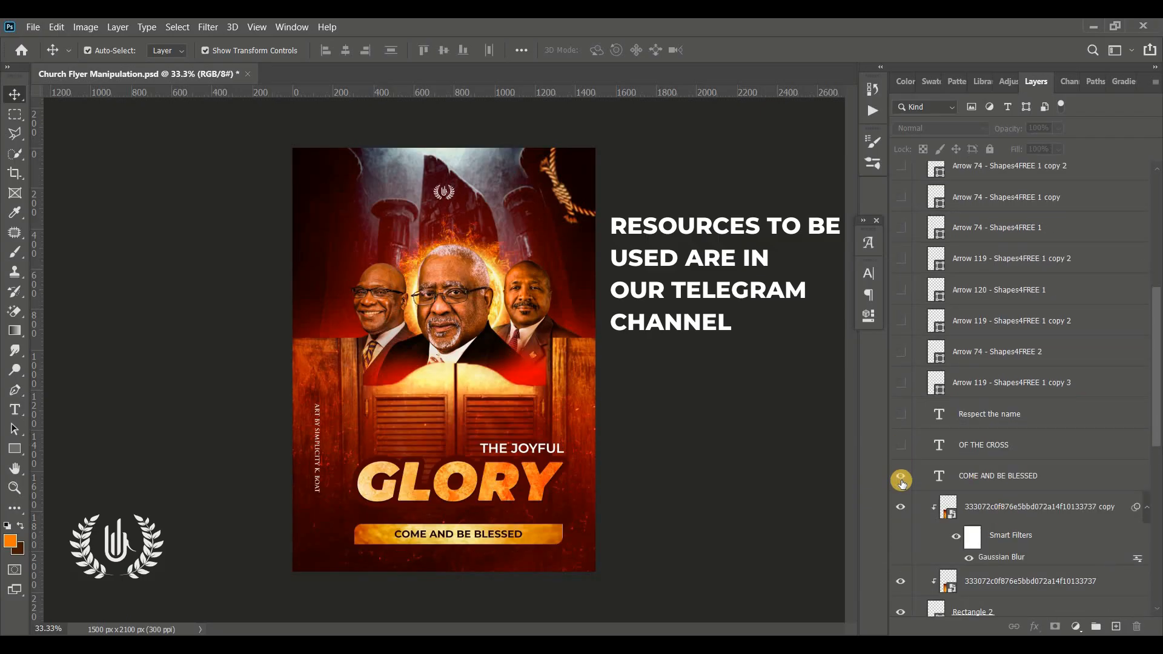
left_click(902, 479)
left_click(901, 507)
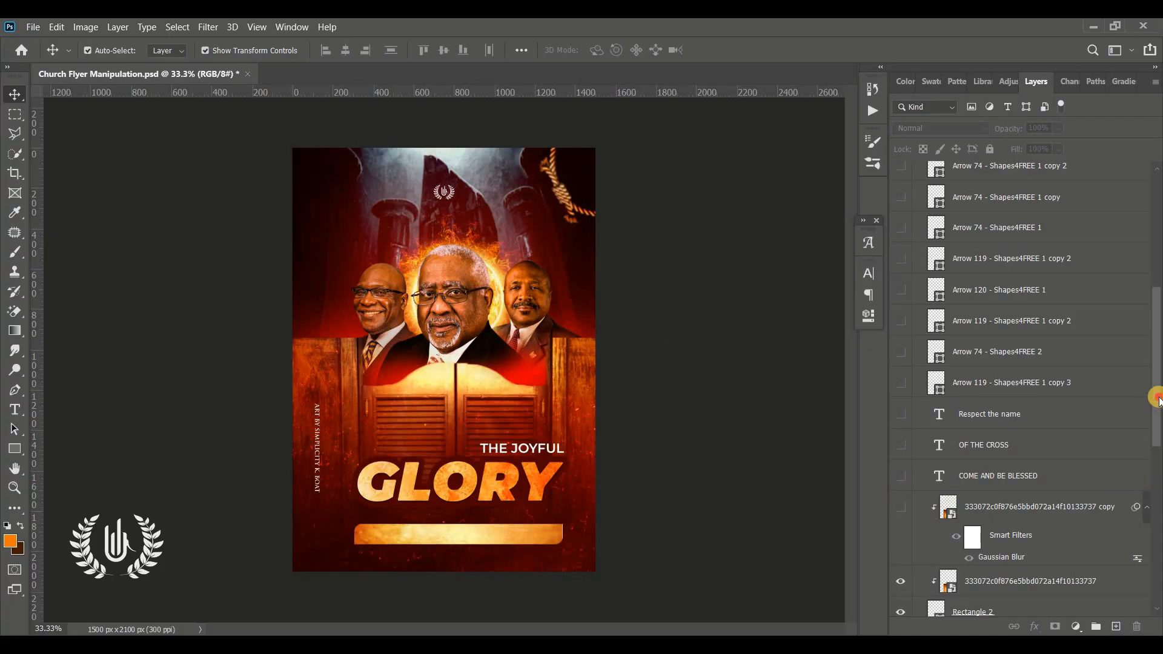
Step: Hide Rectangle 2 with its clipped texture, the THE JOYFUL text, the GLORY title with its texture, and the vertical credit text
left_click_drag(1154, 394, 893, 337)
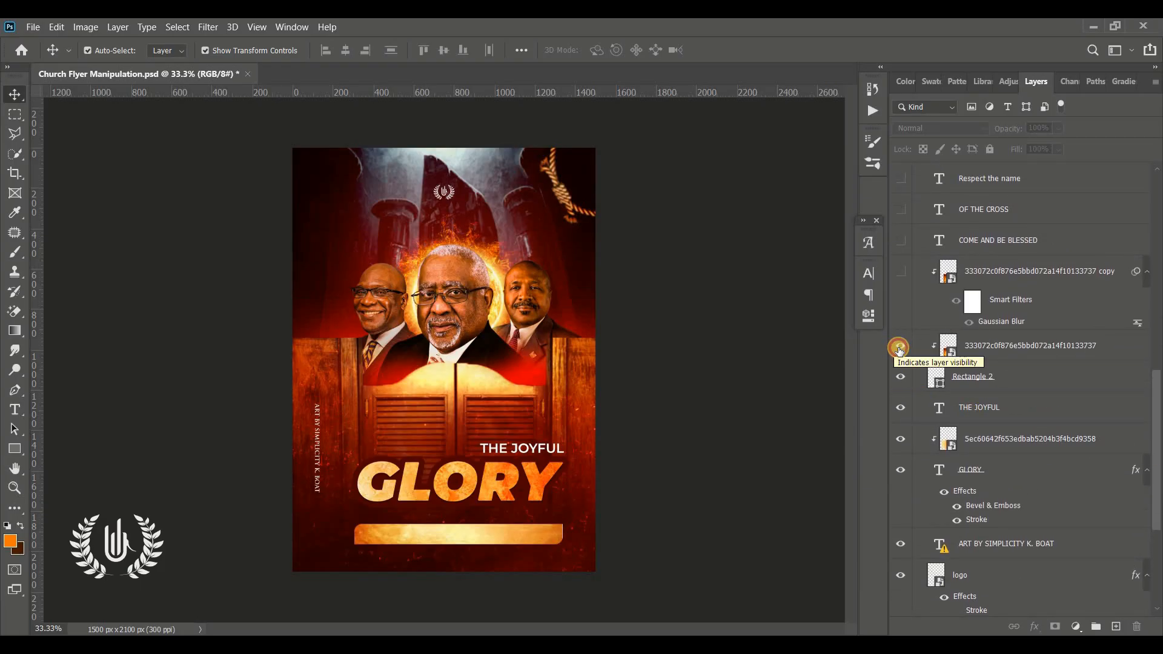
left_click(899, 347)
left_click(901, 377)
left_click(901, 407)
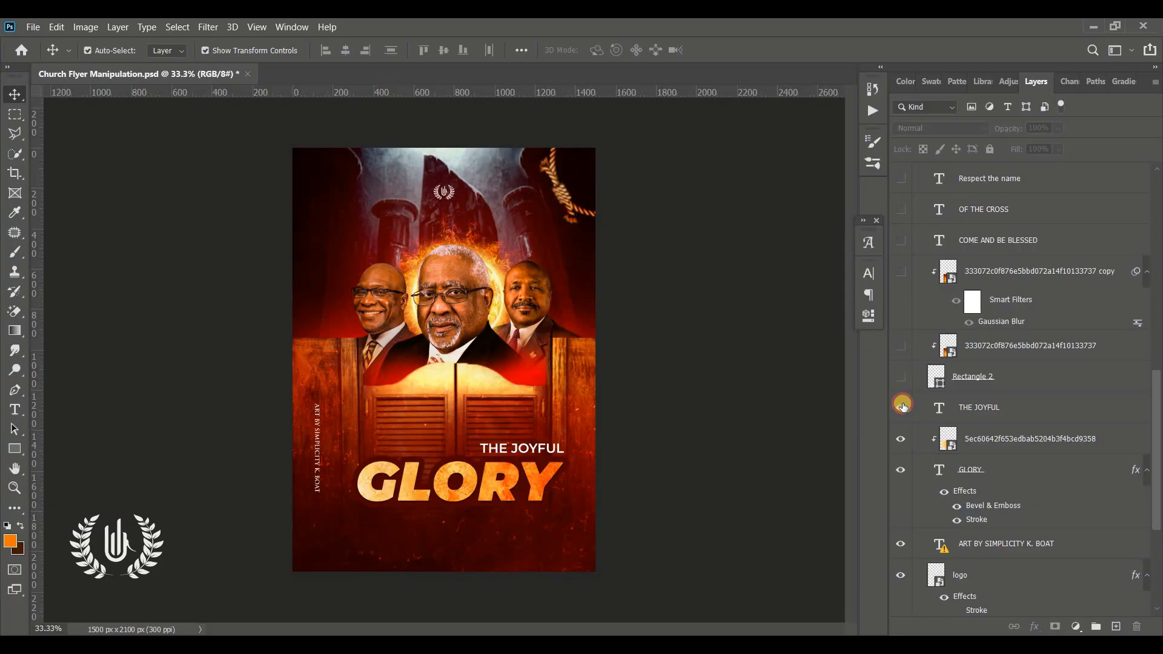
left_click(901, 438)
left_click(900, 473)
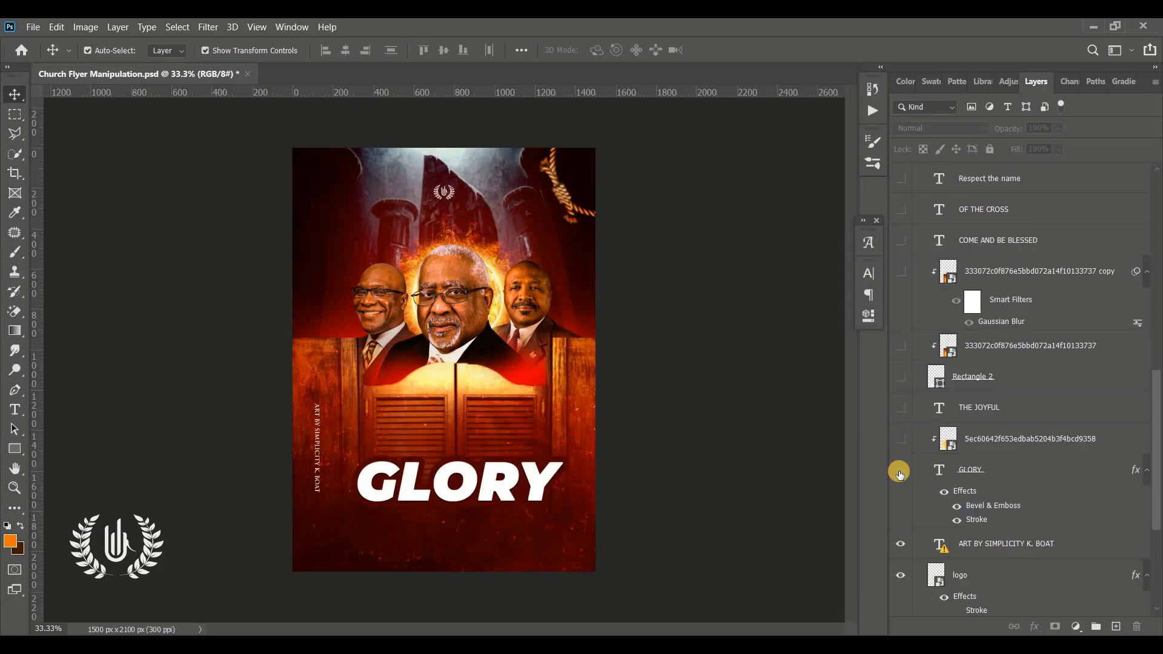
left_click(901, 543)
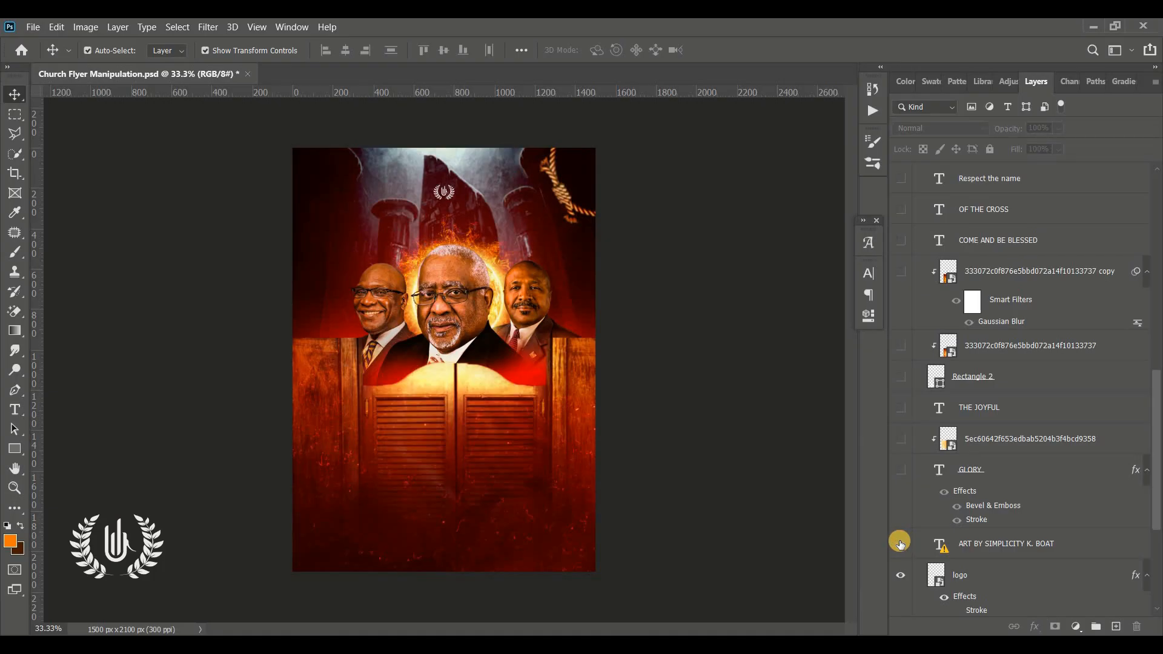
Step: Hide the logo, Levels 1 and Layer 5 layers, and turn Group 3's visibility off and back on
scroll(899, 542, "down", 3)
left_click(902, 483)
left_click(901, 540)
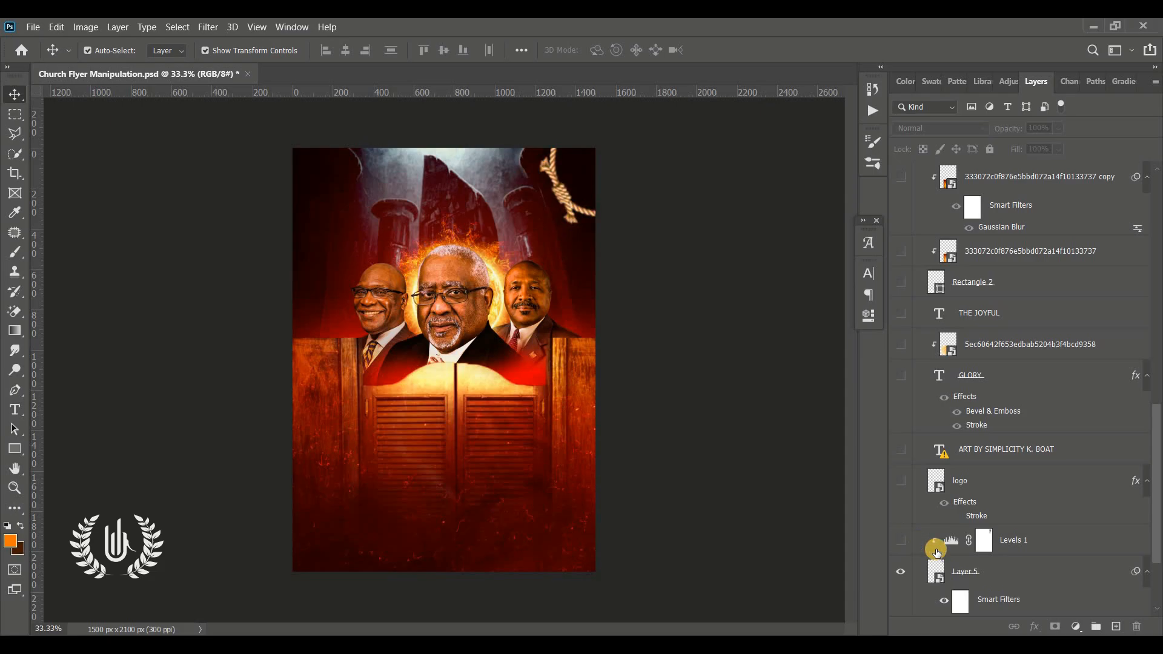
scroll(903, 533, "down", 2)
left_click(901, 494)
left_click(900, 579)
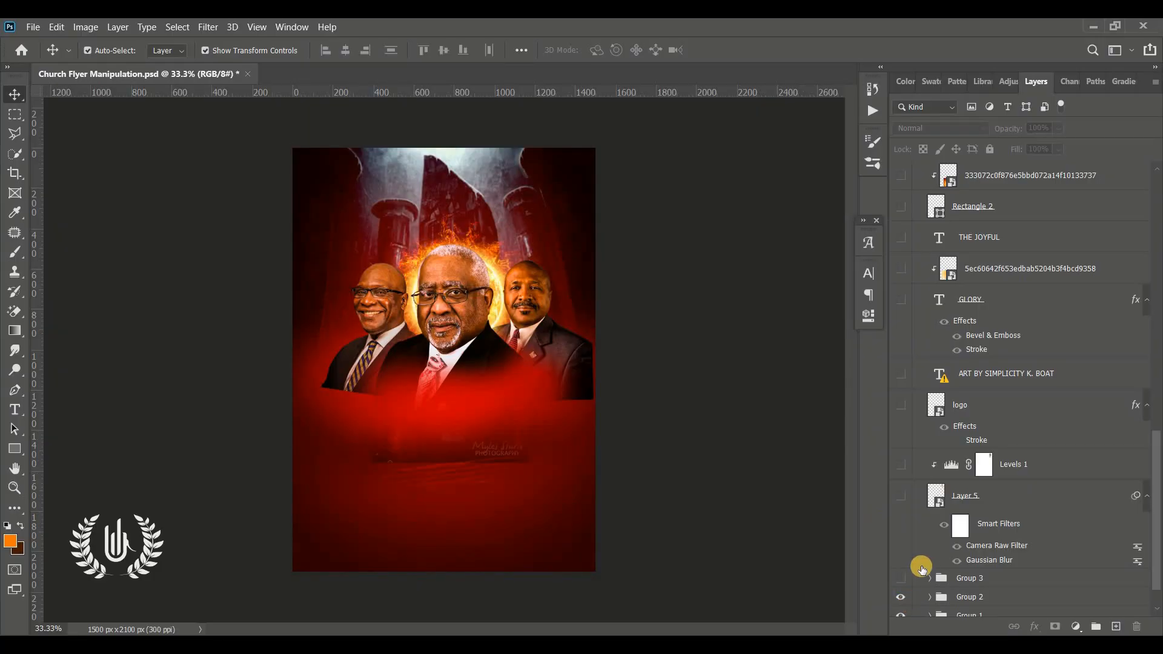
left_click(901, 581)
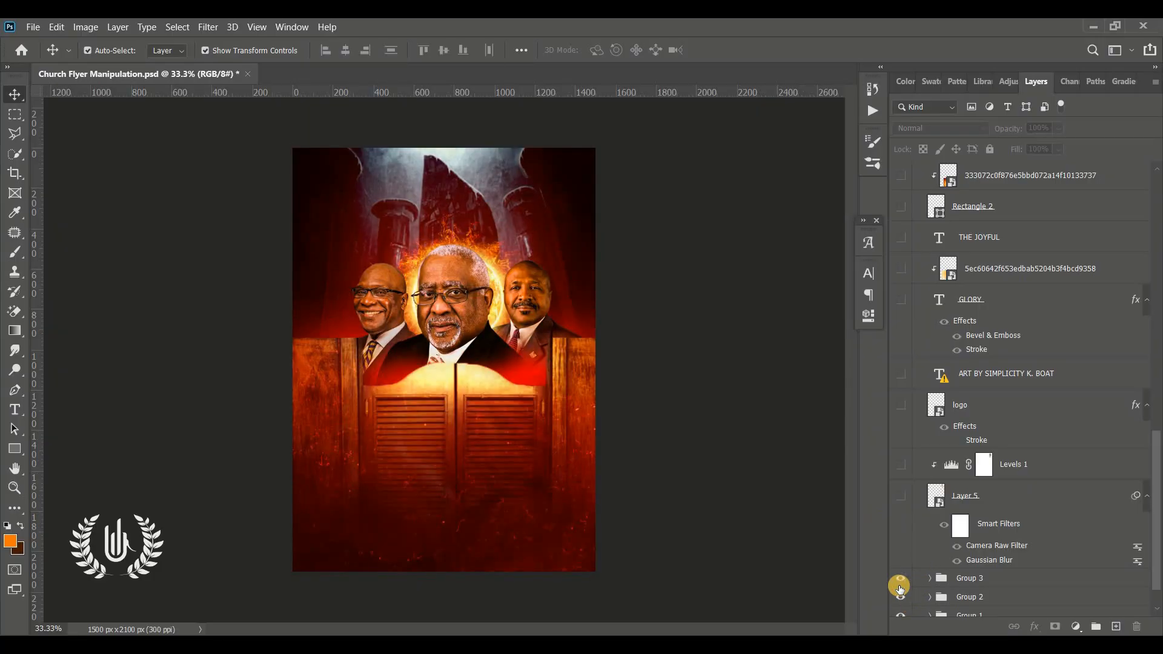
scroll(1025, 271, "up", 15)
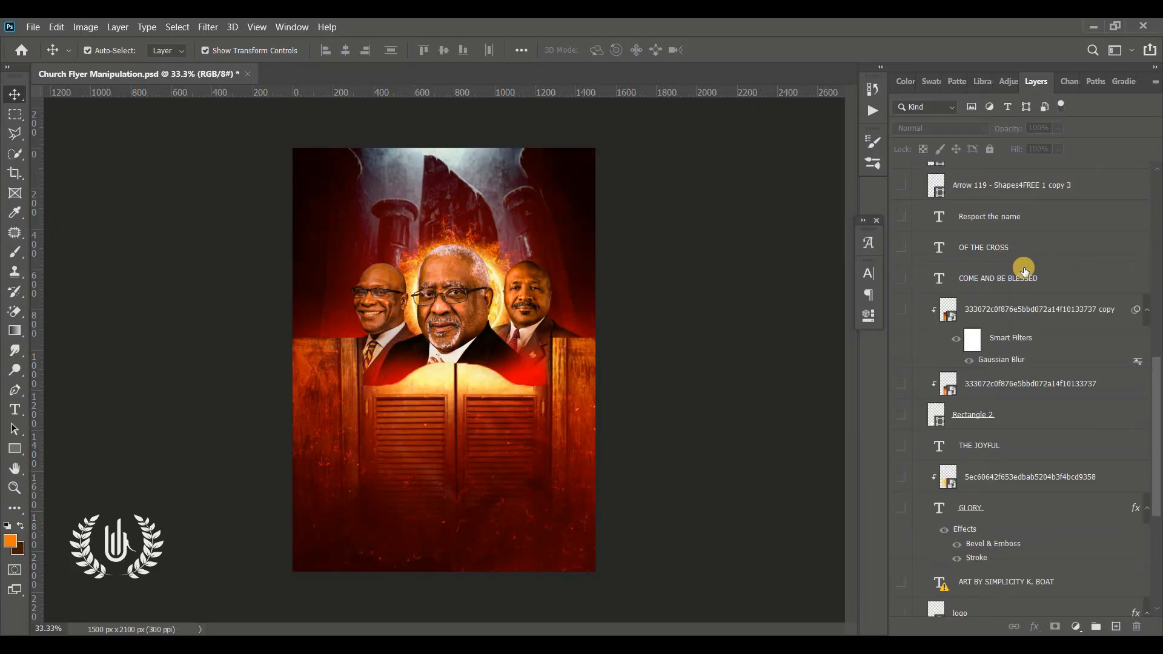
scroll(1024, 271, "down", 5)
scroll(1024, 271, "down", 5)
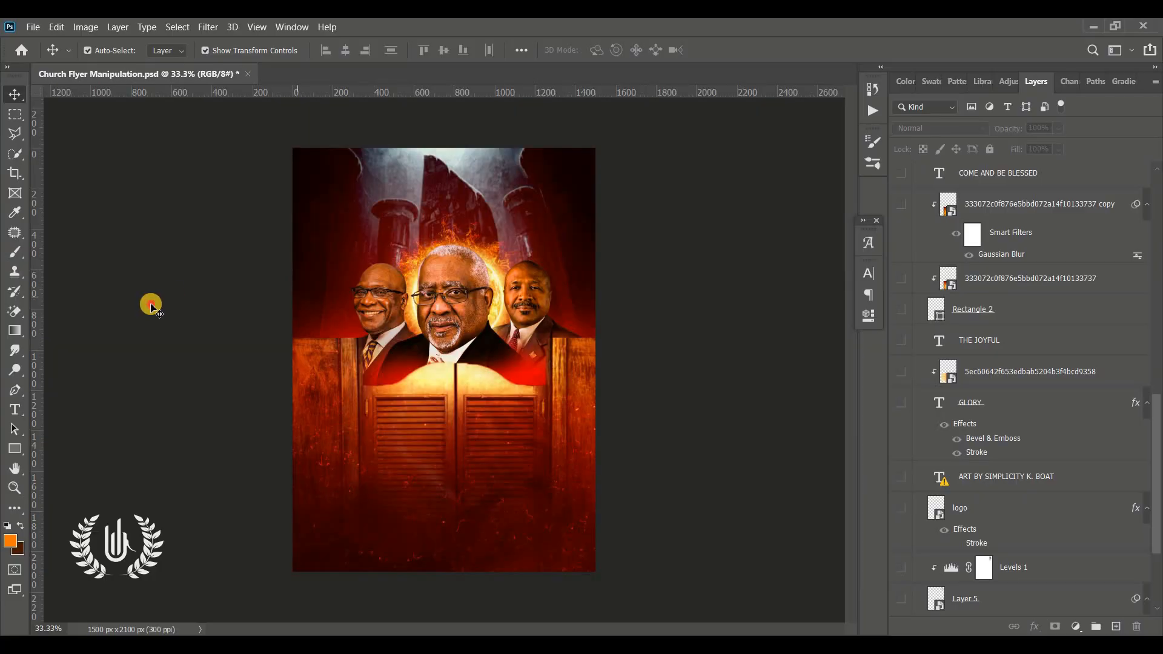
Step: Create a new document from the A4 print preset, 210 x 297 mm at 300 pixels/inch in RGB Color
left_click(41, 27)
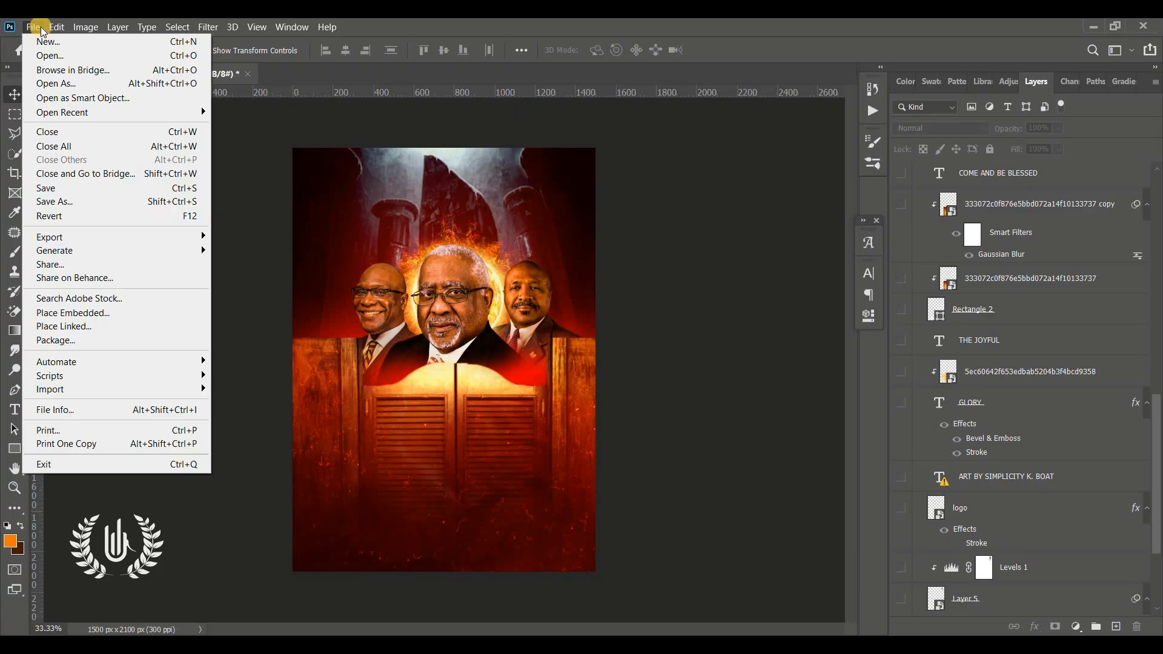
left_click(80, 44)
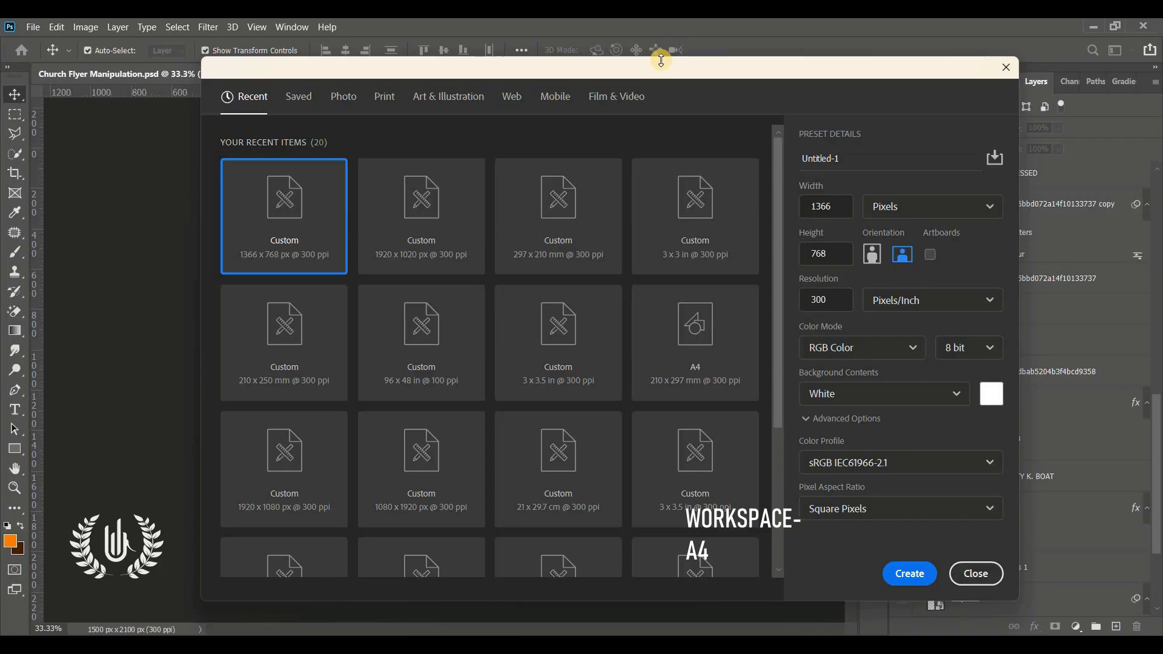
left_click_drag(661, 61, 594, 38)
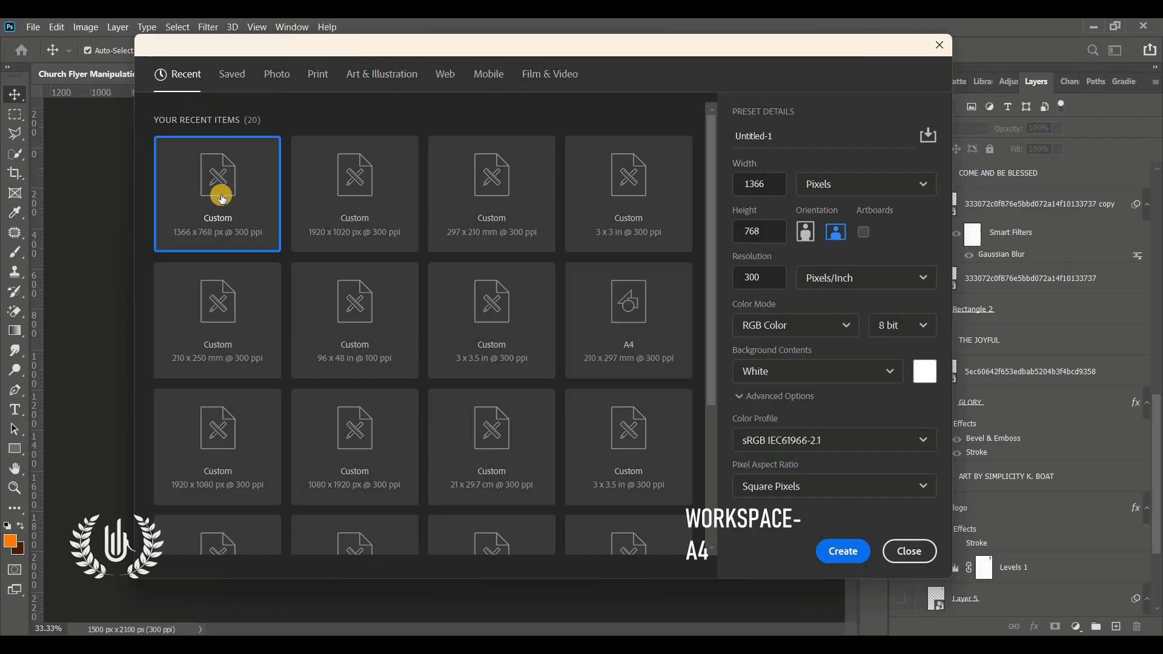
left_click(313, 78)
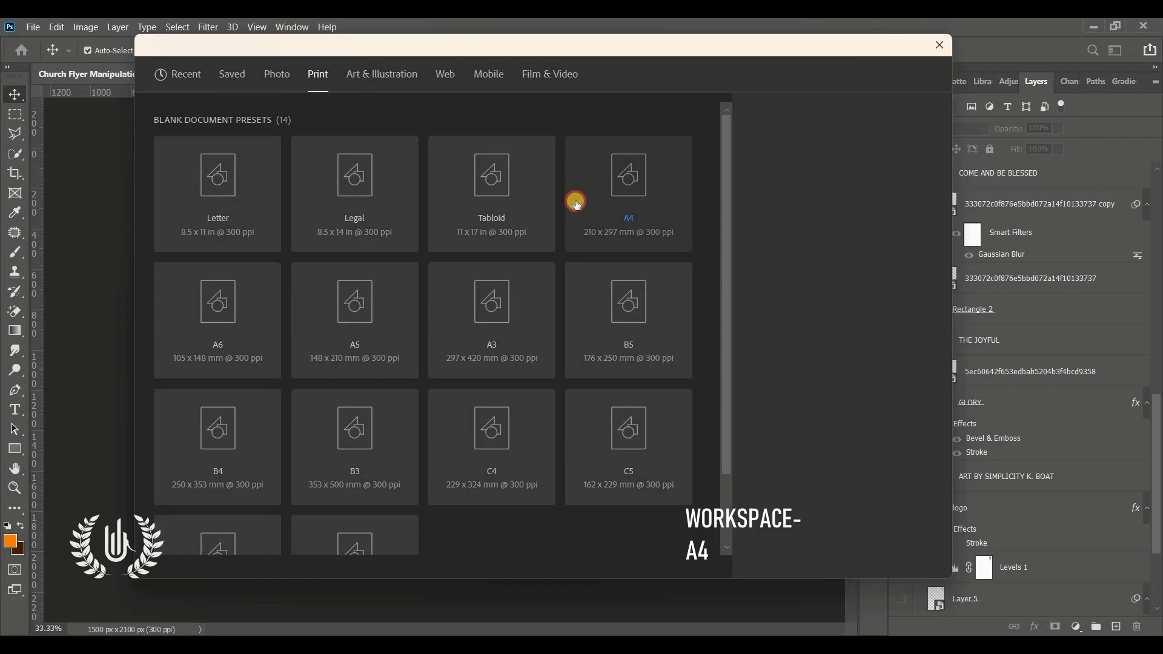
left_click(682, 188)
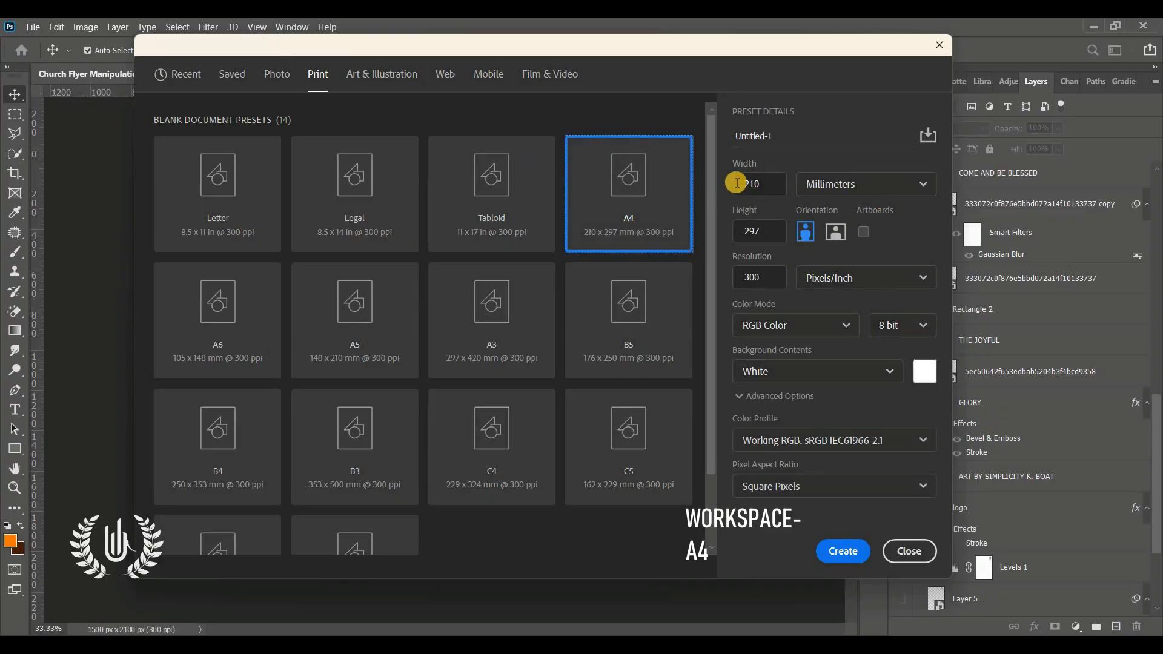
left_click(748, 231)
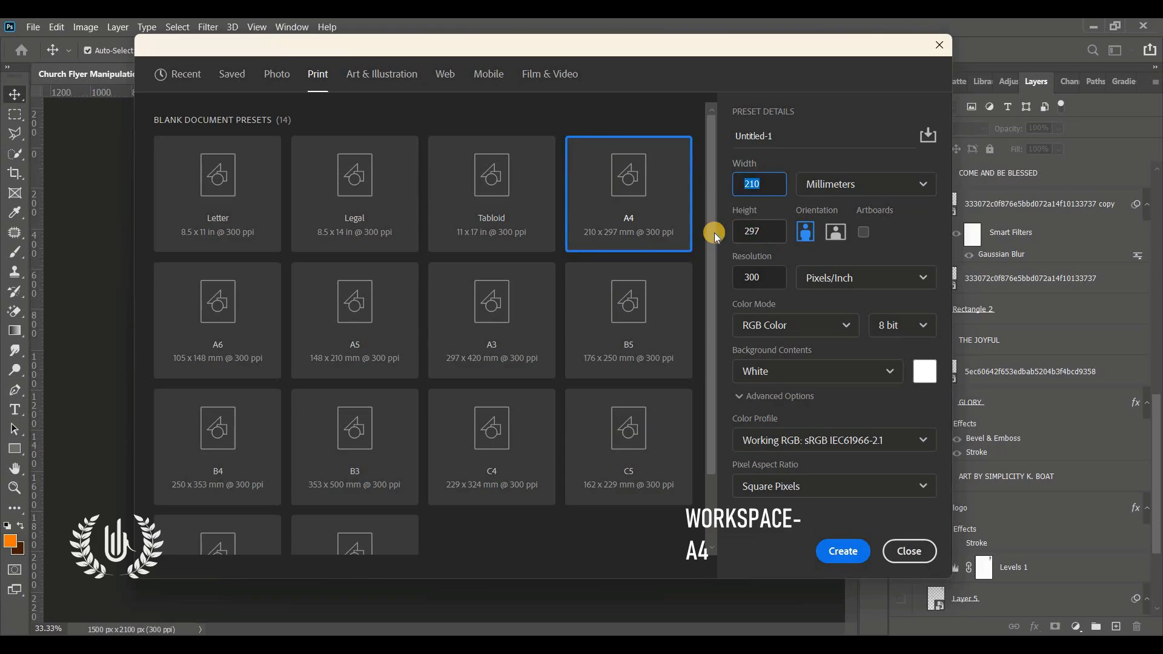
left_click(777, 271)
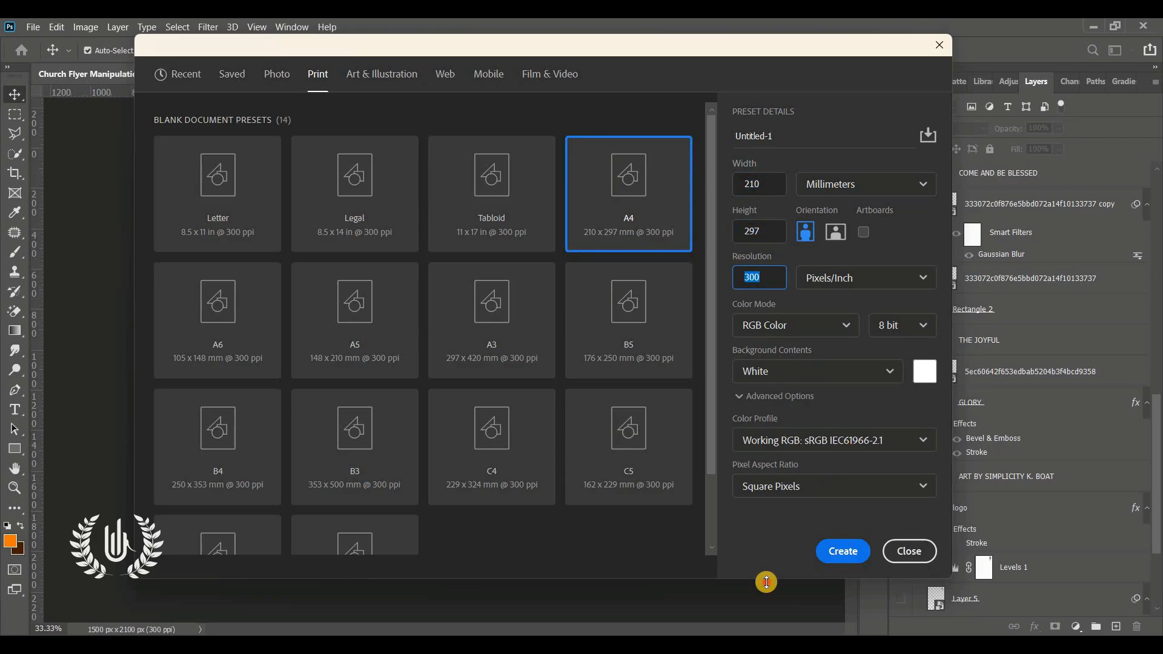
left_click(843, 549)
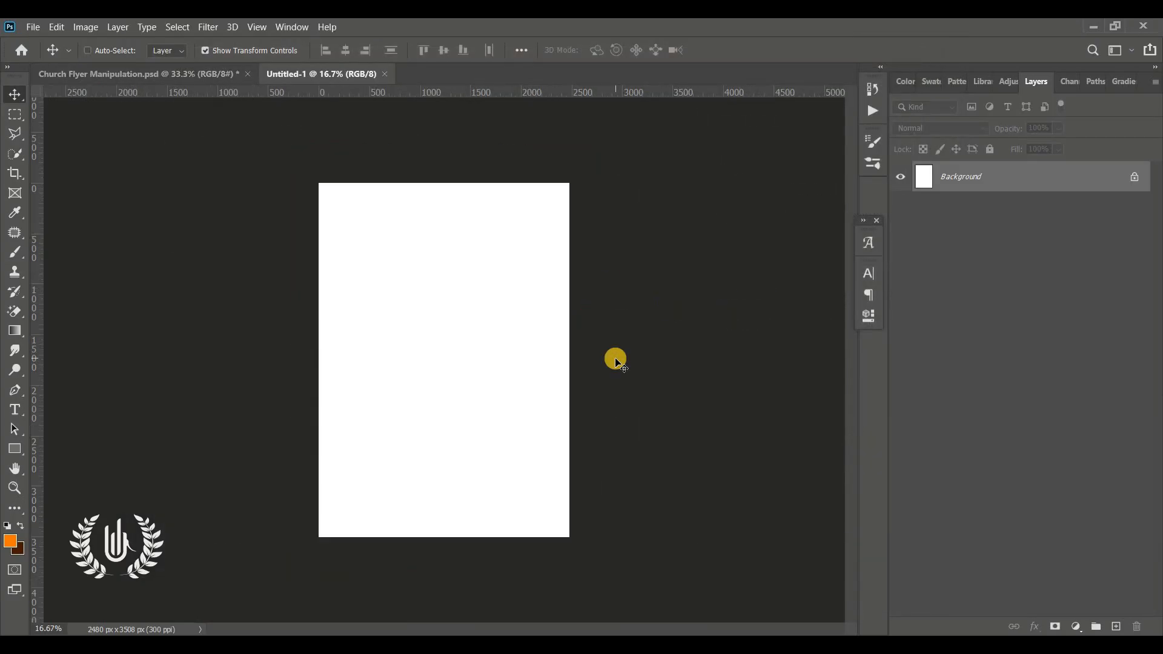
Step: Add a Gradient fill layer above the Background and set its style to Radial
key("ctrl+0")
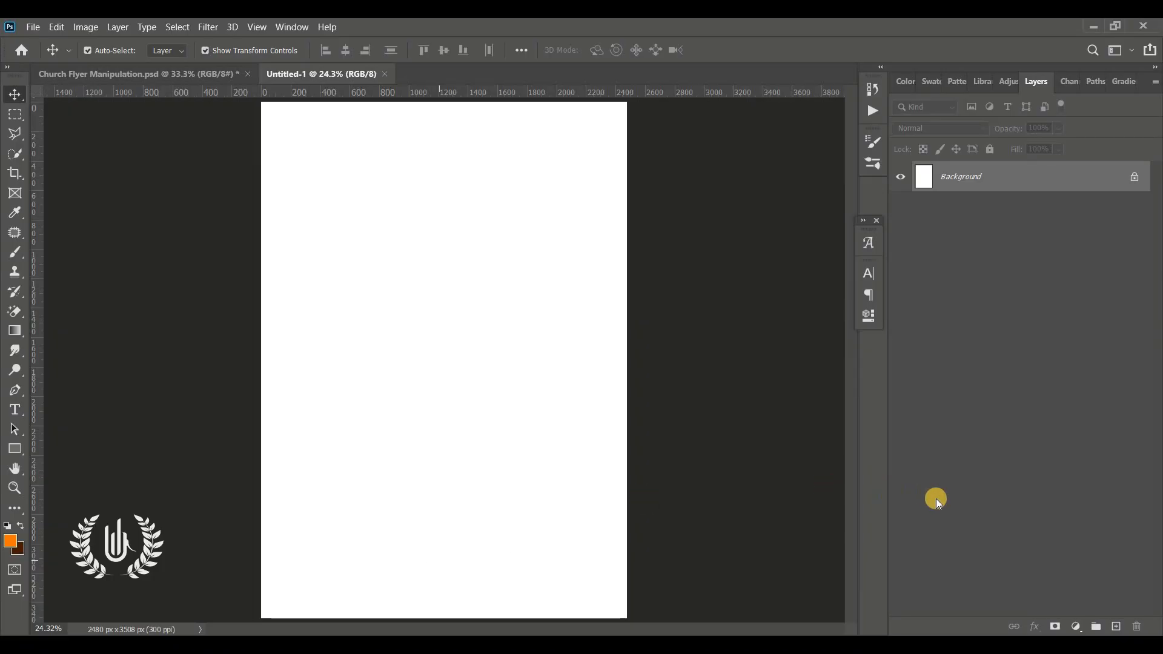
left_click(1083, 629)
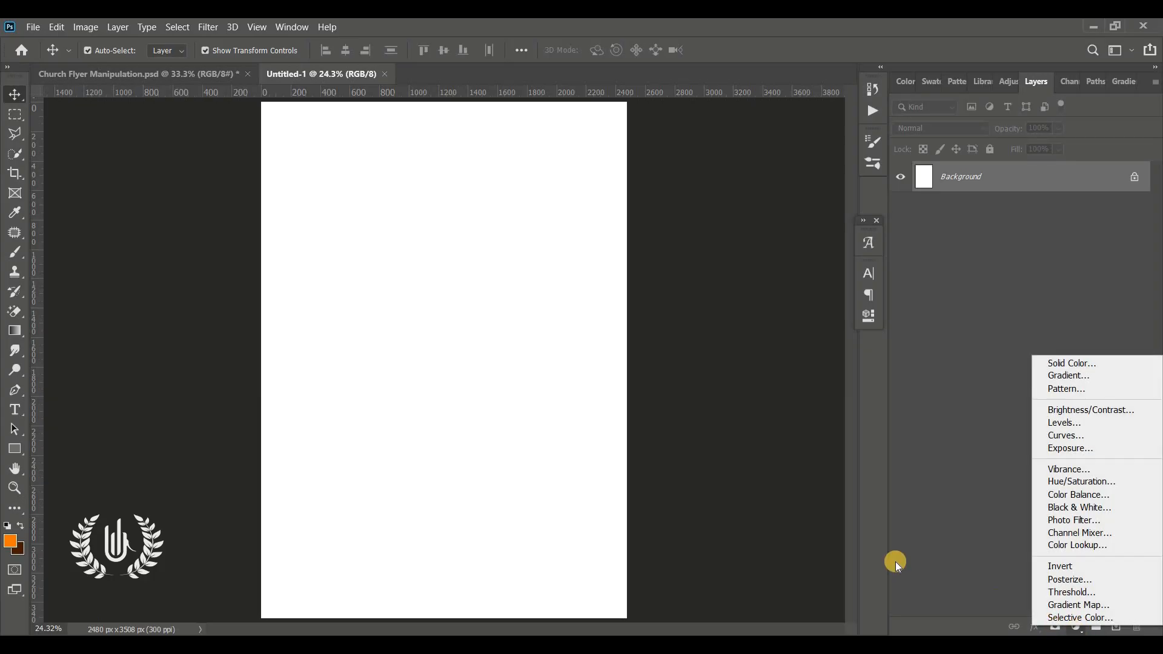
left_click(939, 576)
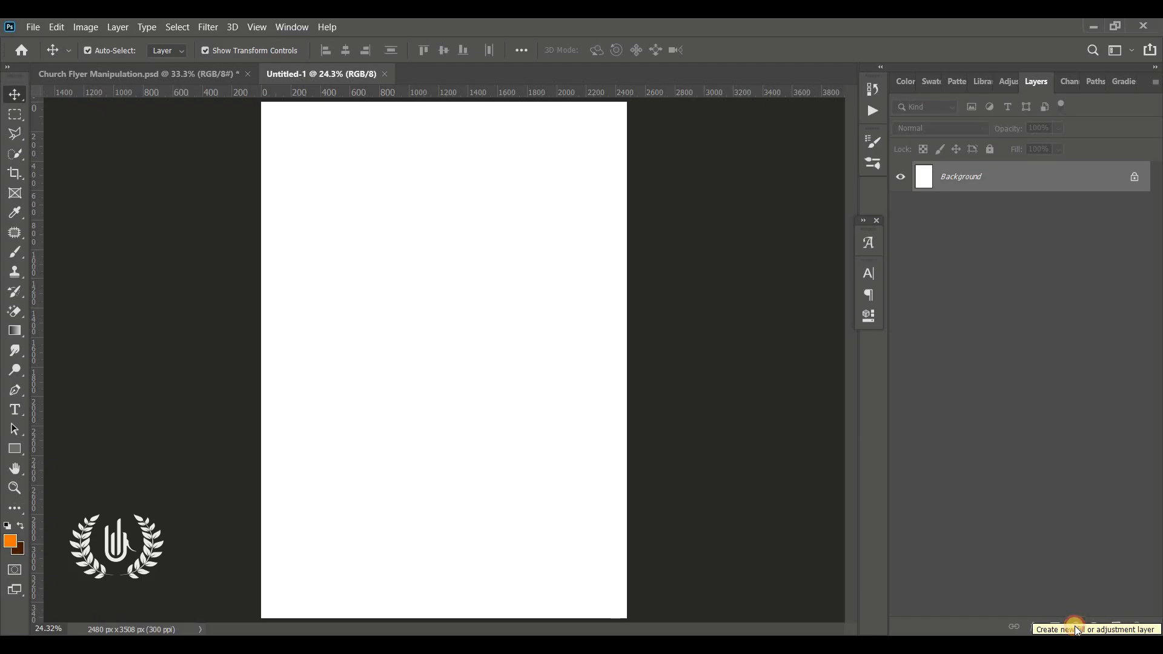
left_click(1076, 628)
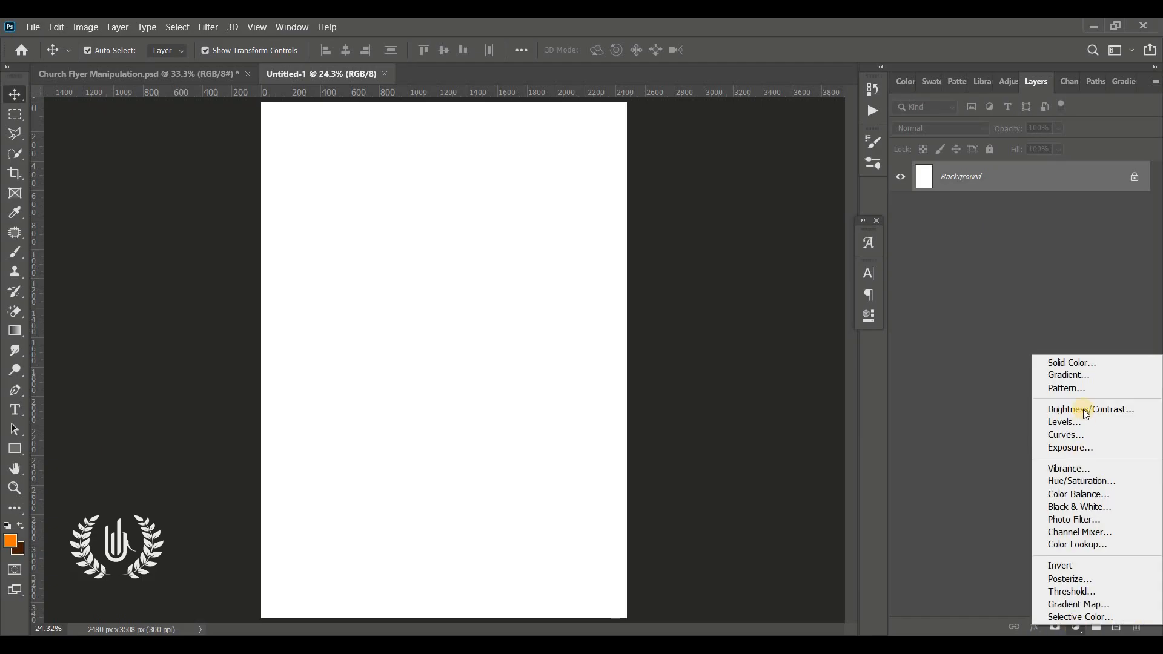
left_click(1118, 374)
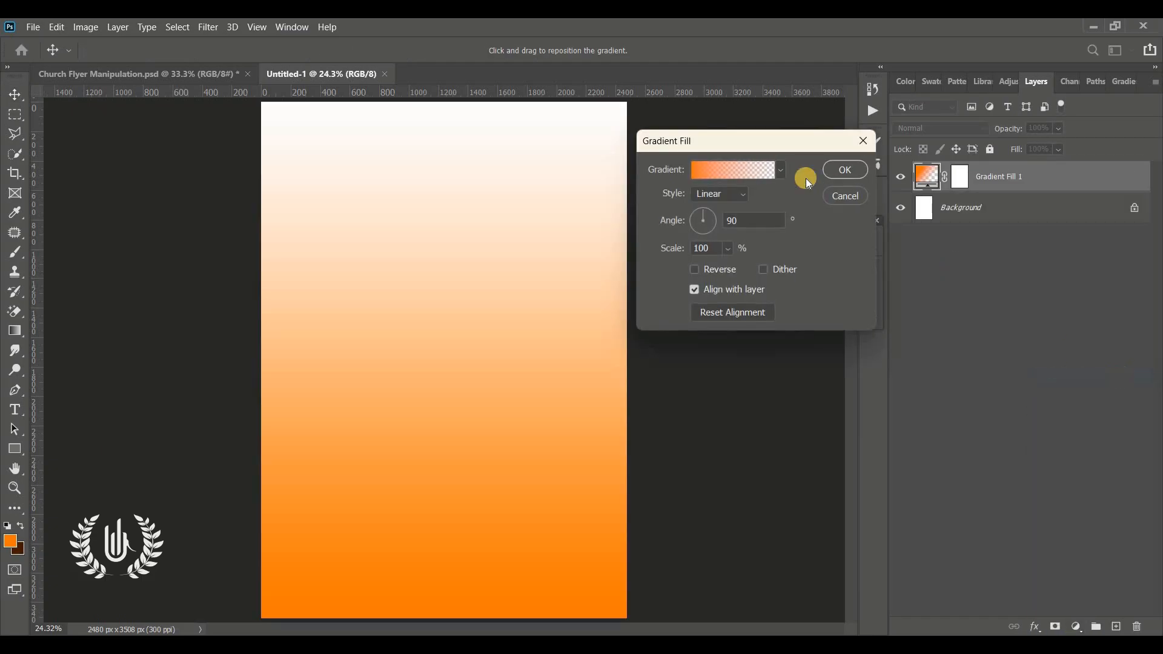
left_click(740, 193)
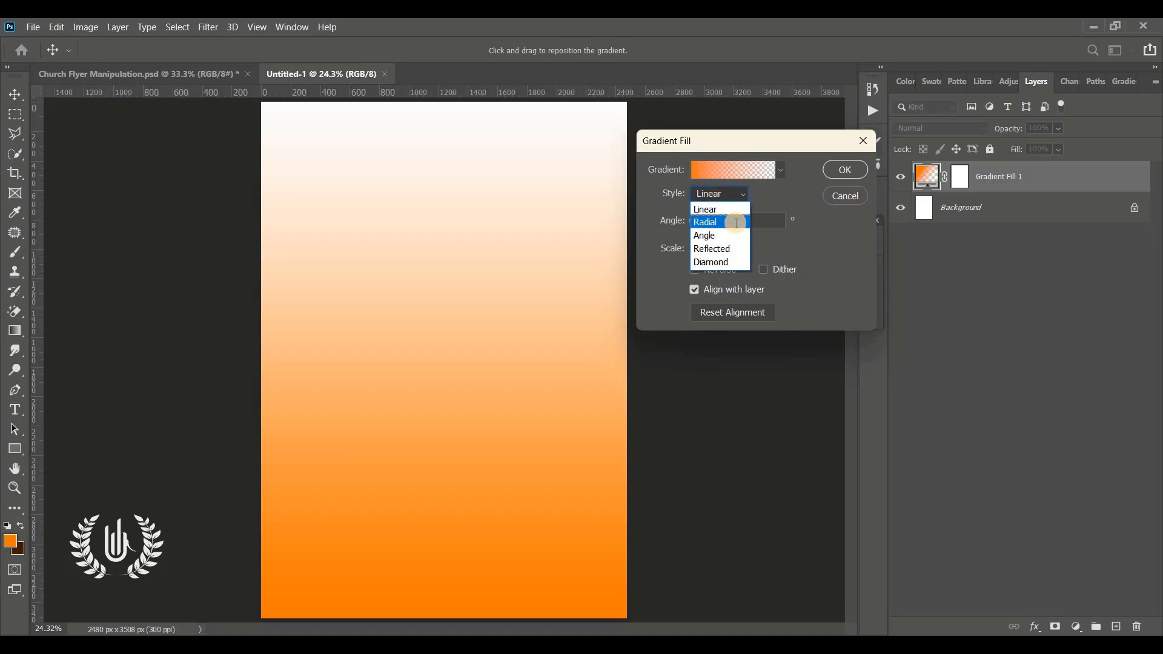
left_click(736, 223)
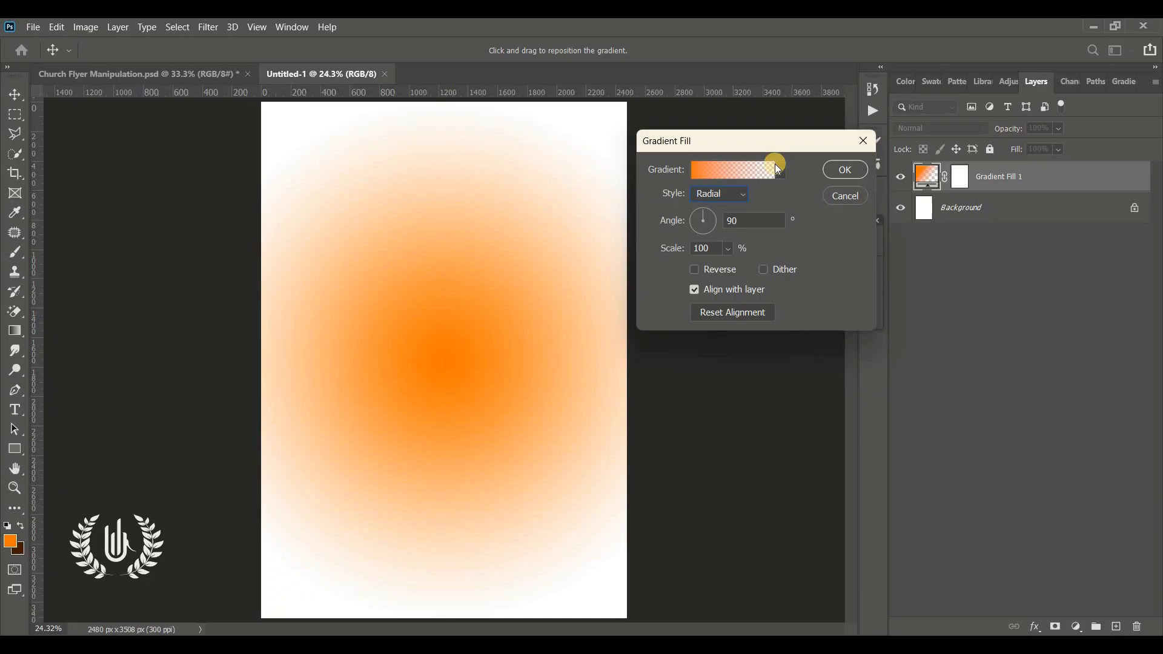
Step: Open the gradient for editing and remove the transparent opacity stop at its end
left_click(772, 164)
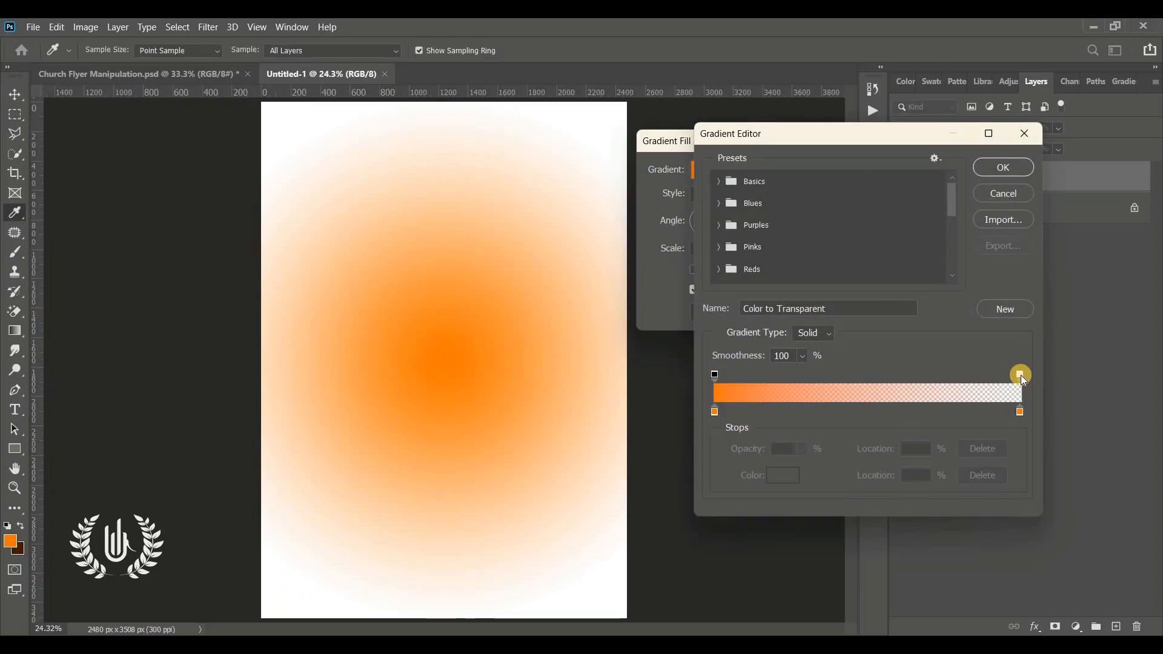
left_click_drag(1020, 375, 999, 303)
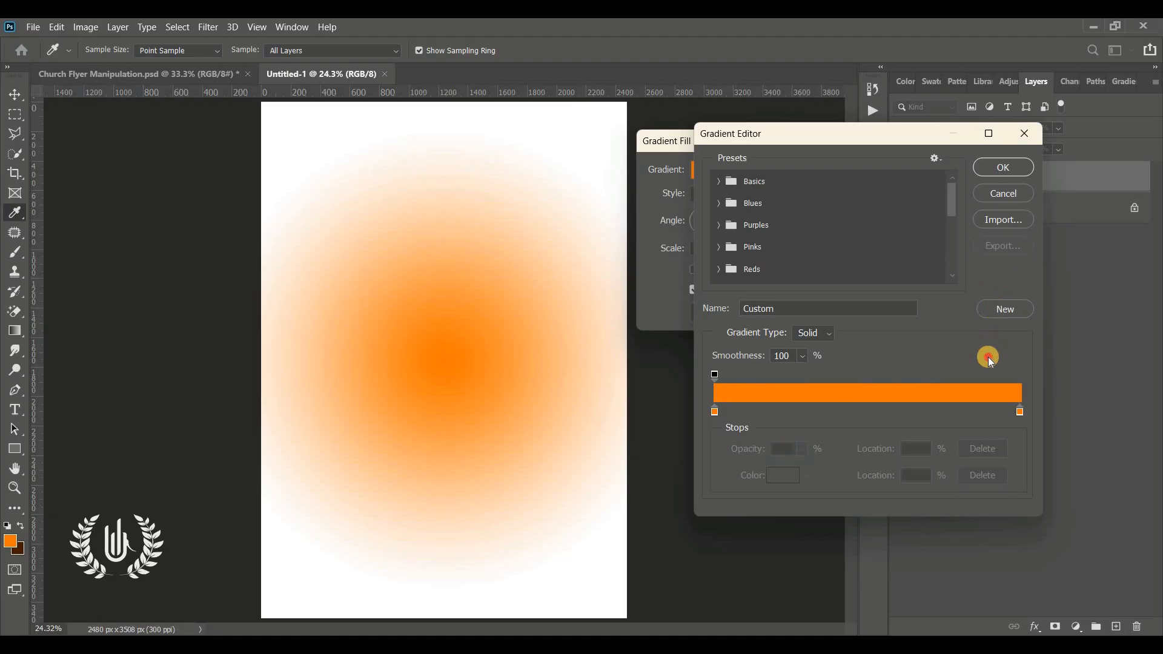
left_click_drag(989, 358, 1026, 280)
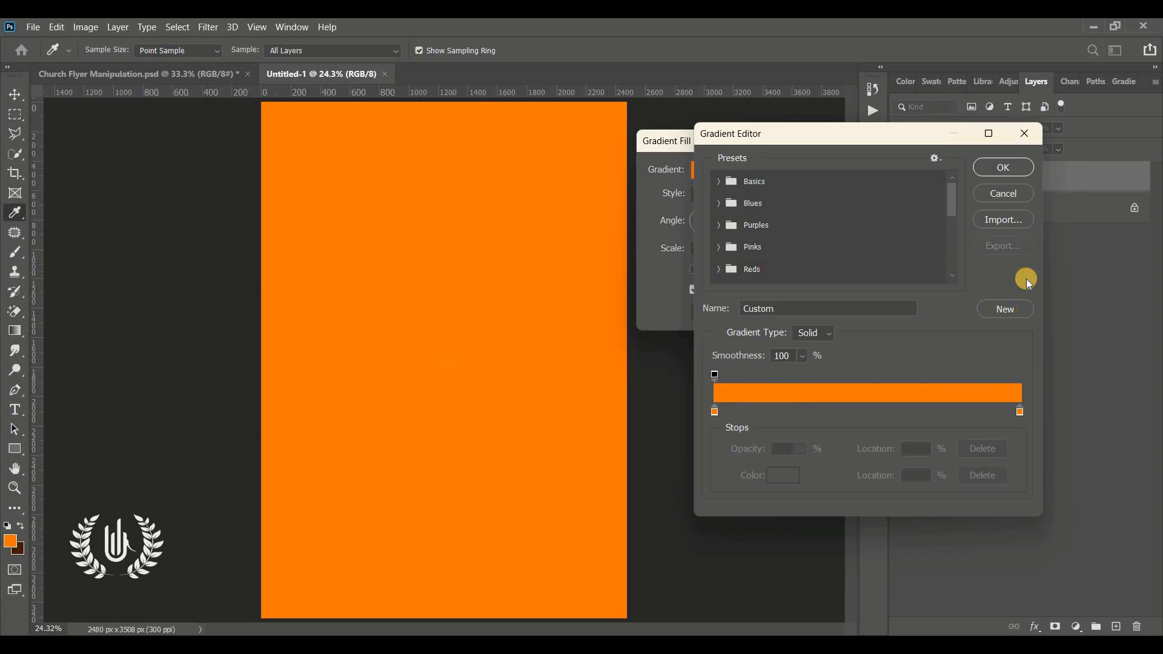
Step: Set the gradient's starting colour stop to 512600 and check the colour of its end stop
double_click(715, 413)
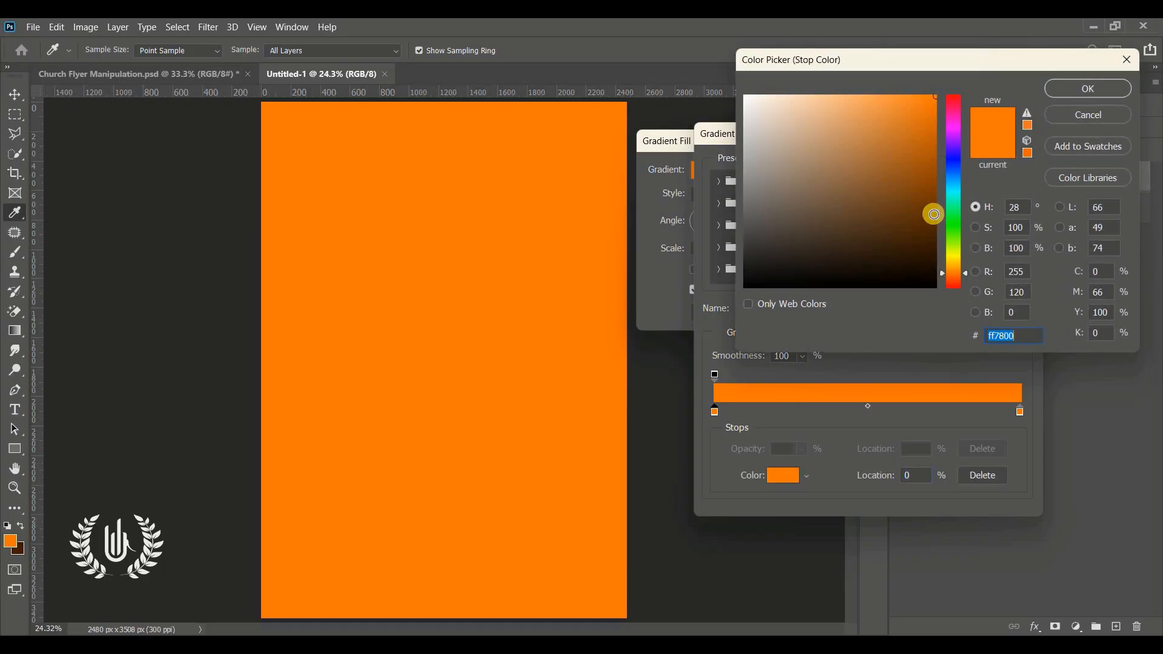
left_click_drag(928, 213, 936, 227)
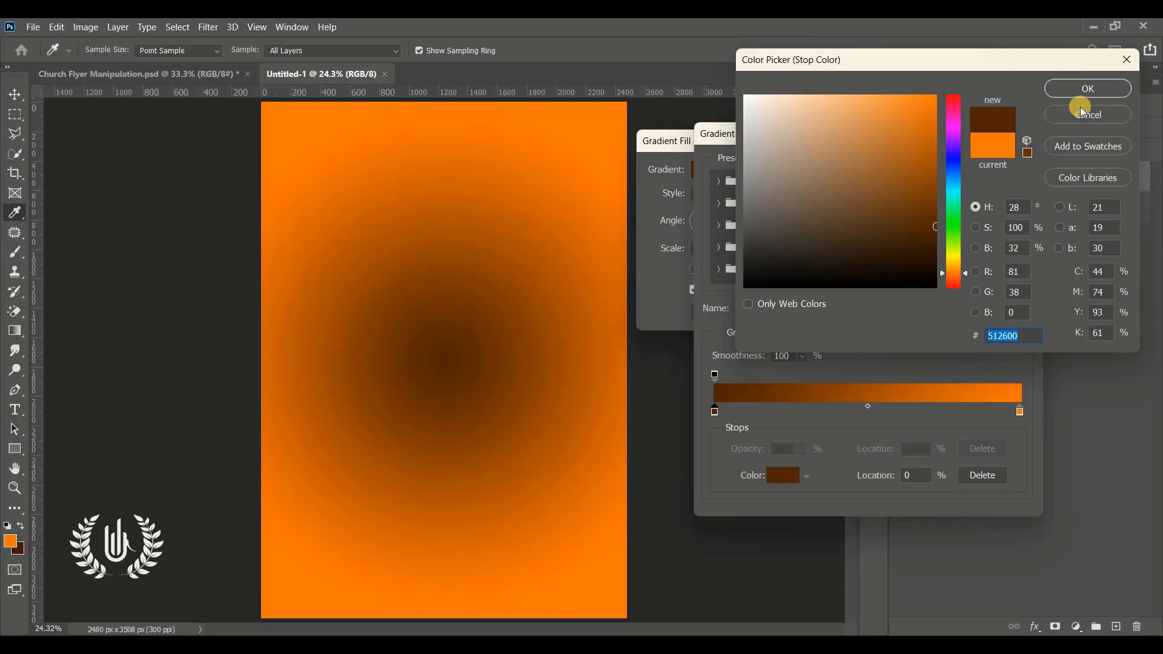
left_click(1087, 89)
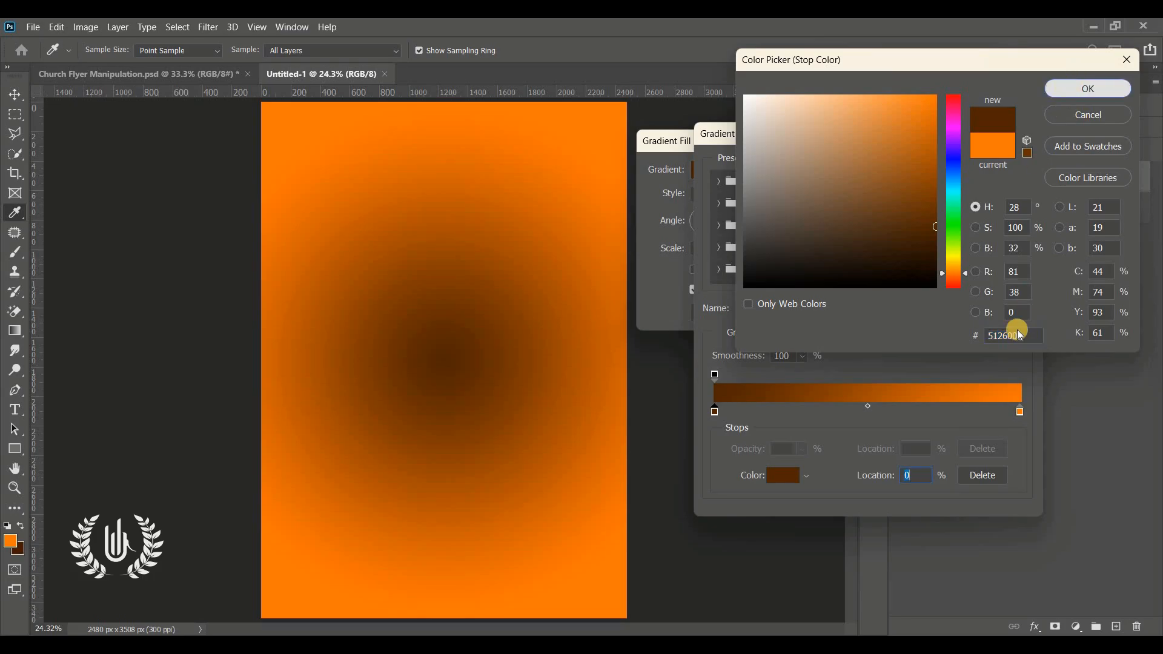
left_click(1021, 412)
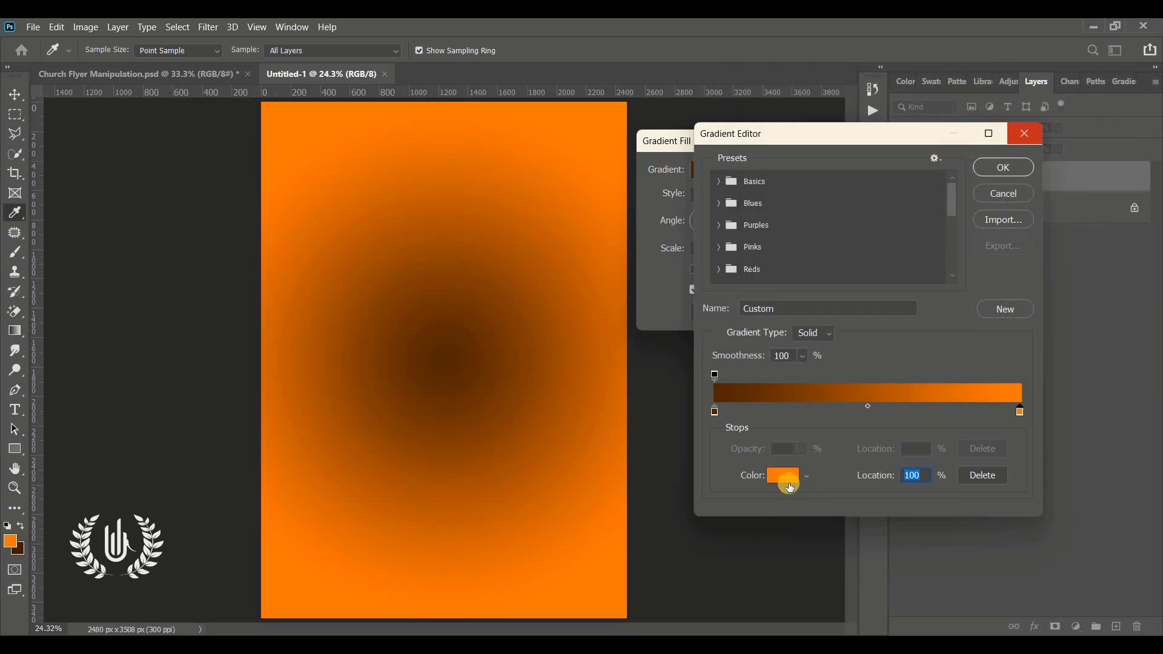
left_click(785, 476)
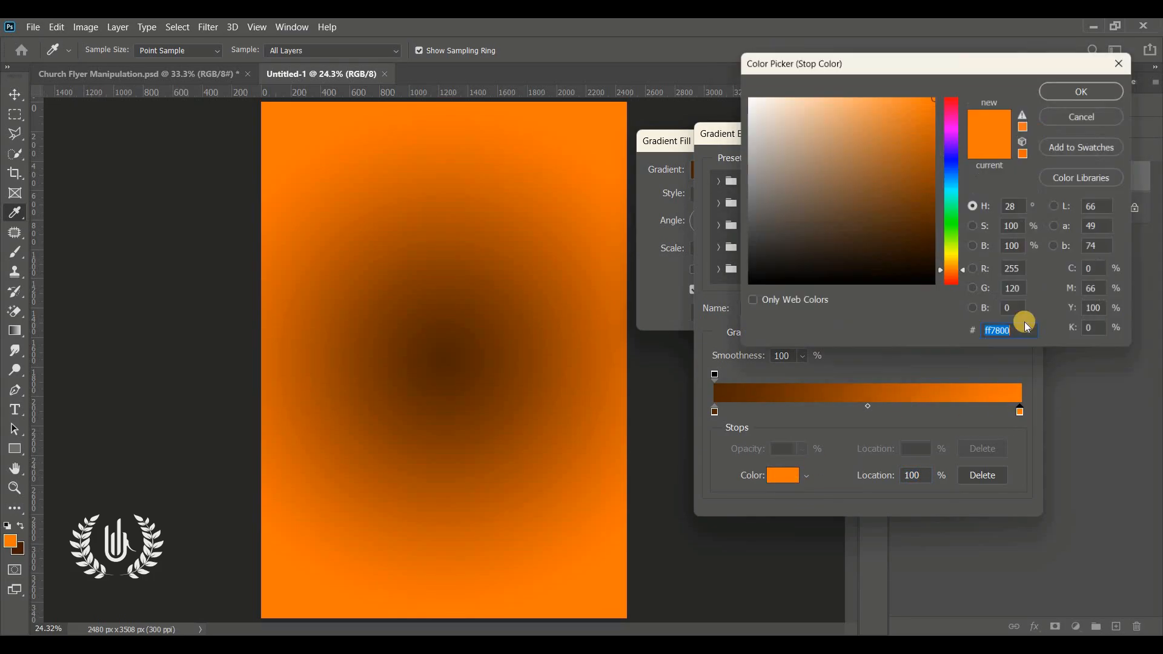
left_click(1100, 115)
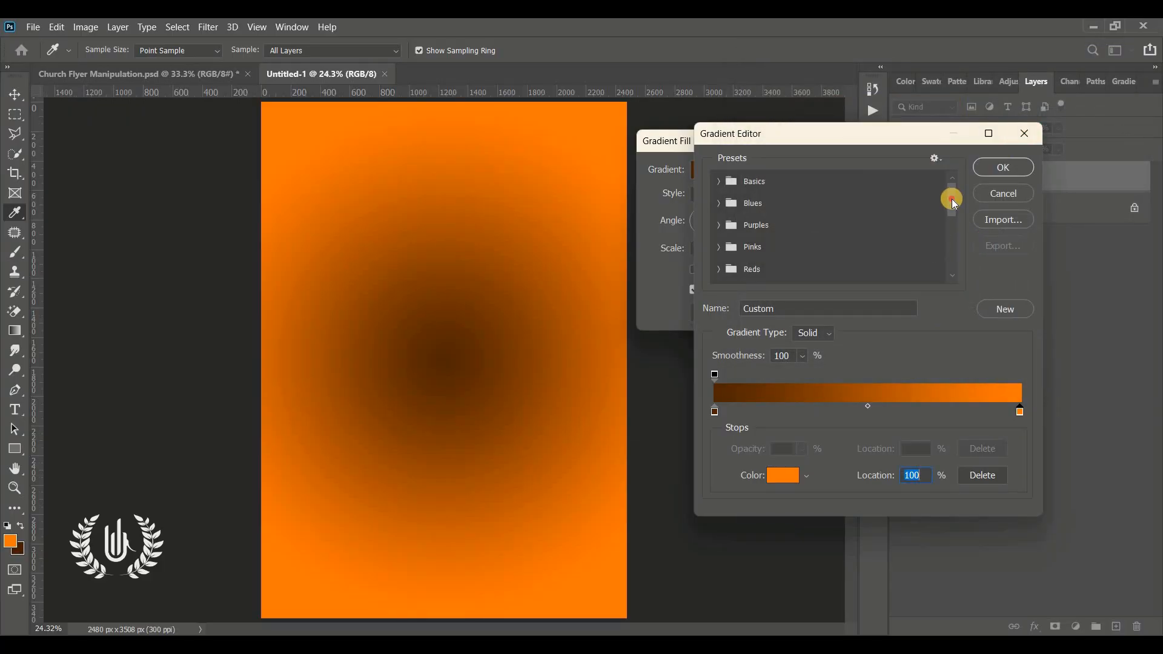
Step: Apply the saved pink-to-dark-red gradient preset with stop colours ff0072 and 34000a, checking both stops before accepting it
left_click(967, 307)
left_click(771, 272)
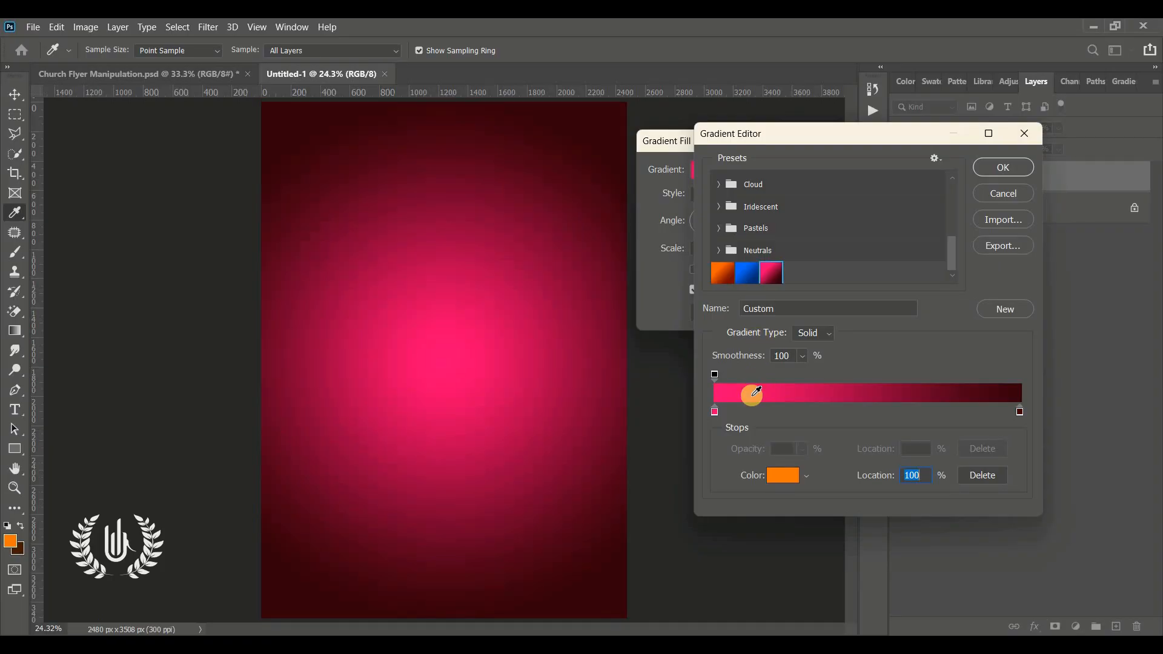
left_click(716, 412)
left_click(787, 476)
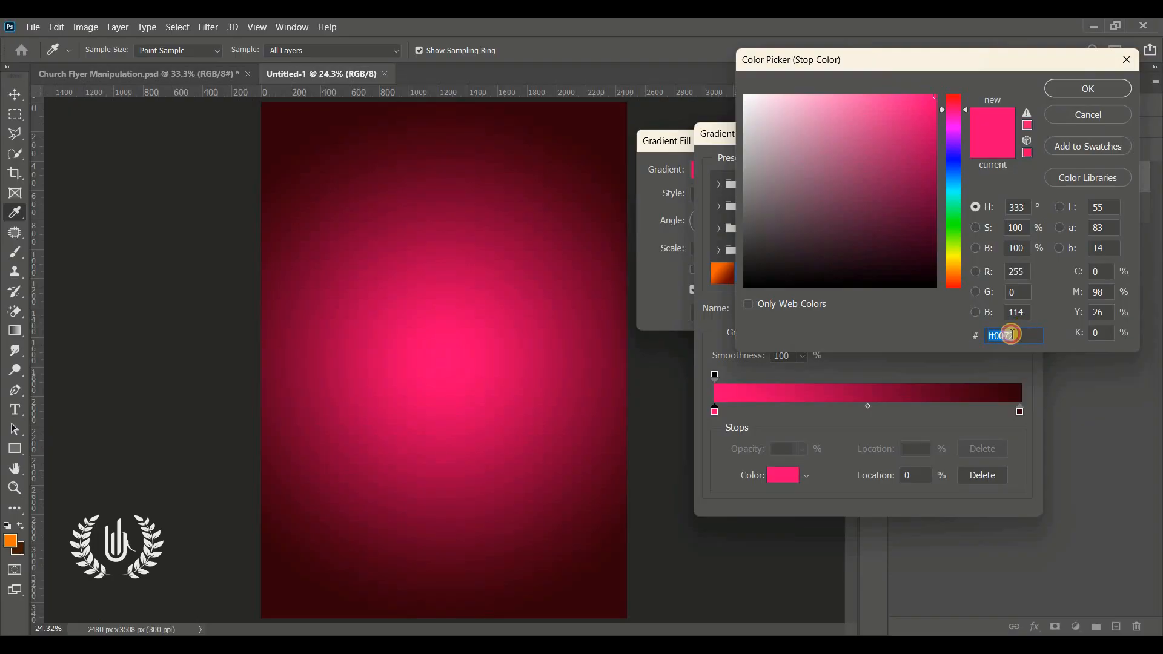
left_click(1074, 91)
left_click(1021, 412)
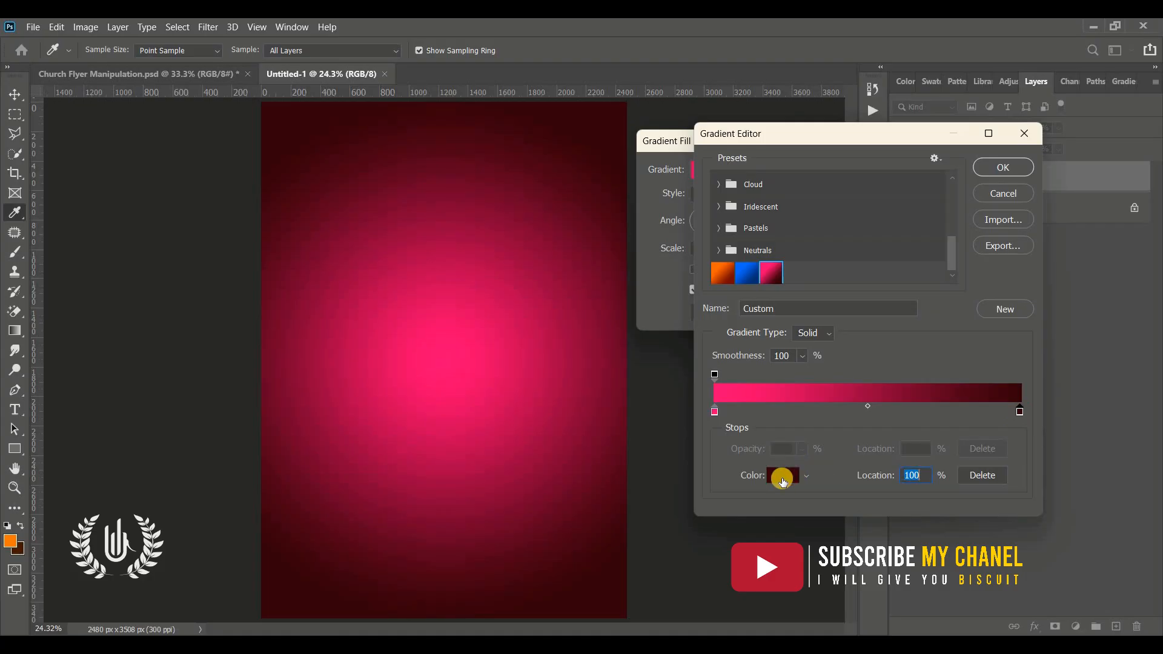
left_click(782, 475)
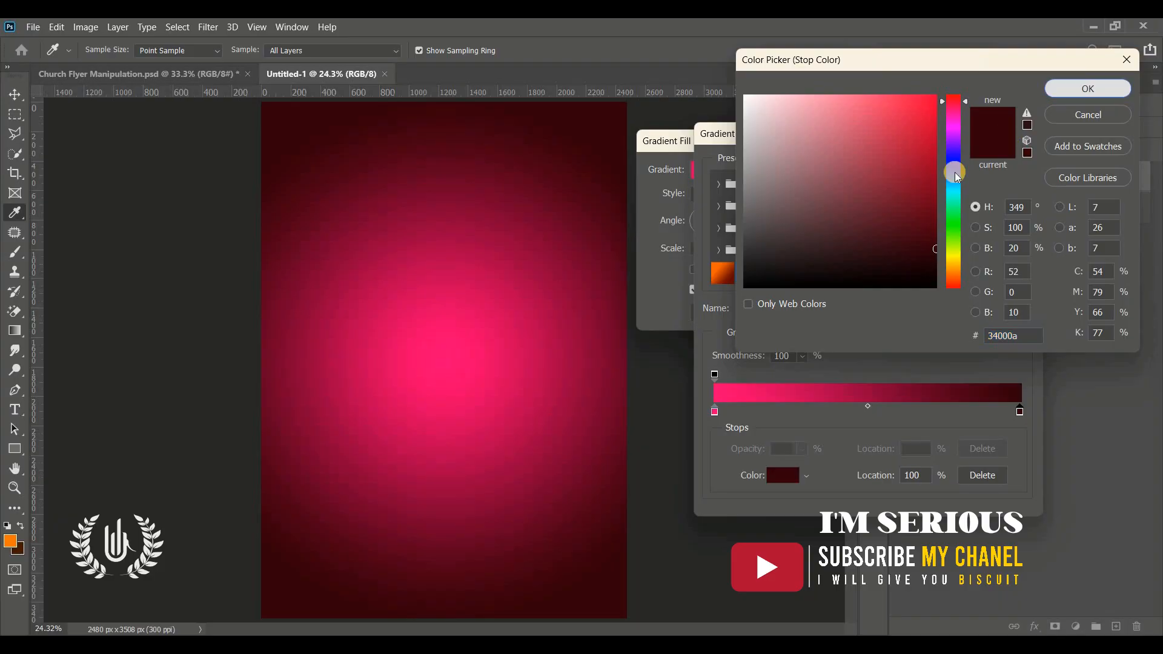
left_click(1083, 90)
left_click(1002, 169)
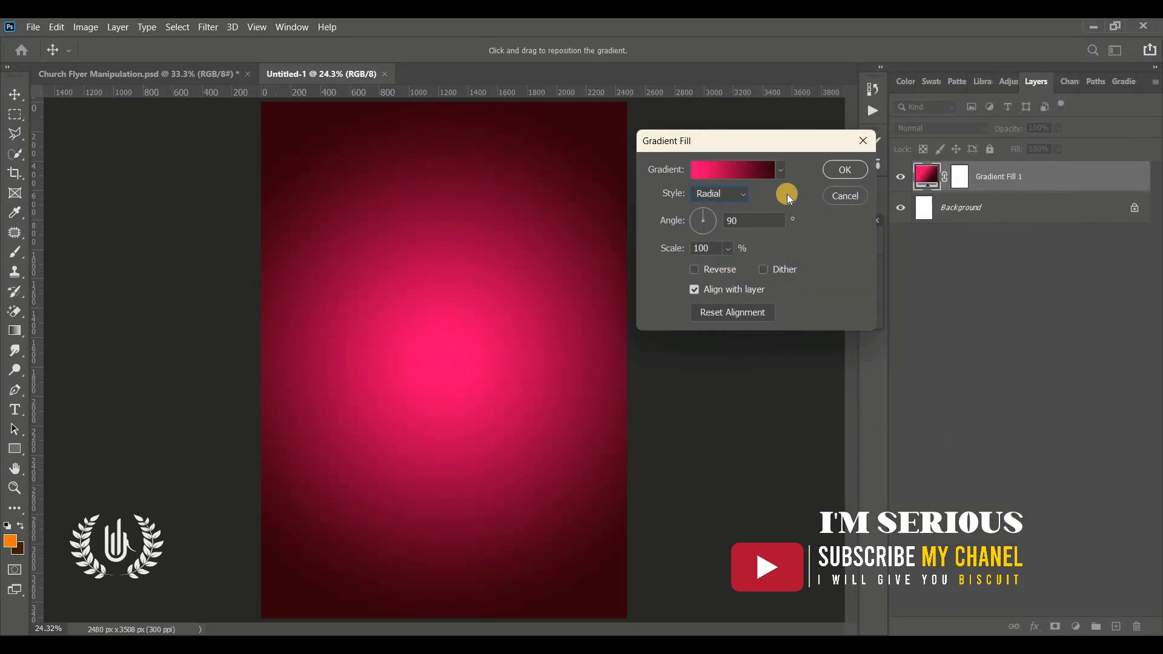
Step: Set the gradient angle to 74.91 degrees and accept the Gradient Fill settings
left_click(706, 209)
left_click(771, 221)
left_click(627, 224)
left_click_drag(718, 180, 774, 181)
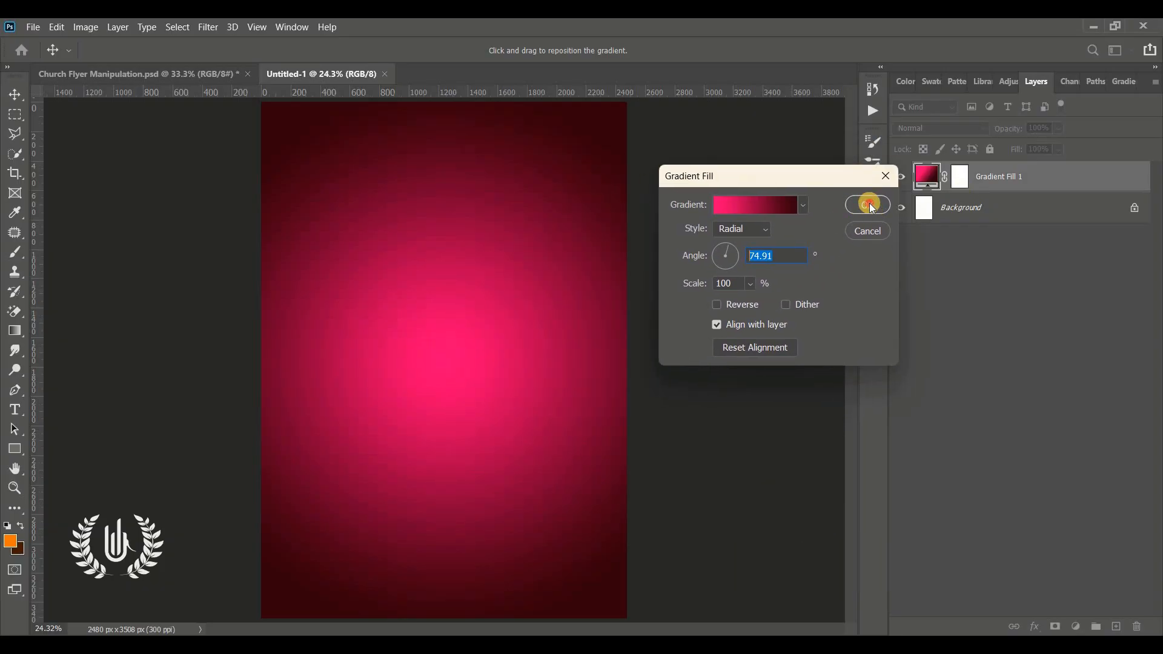
left_click(868, 205)
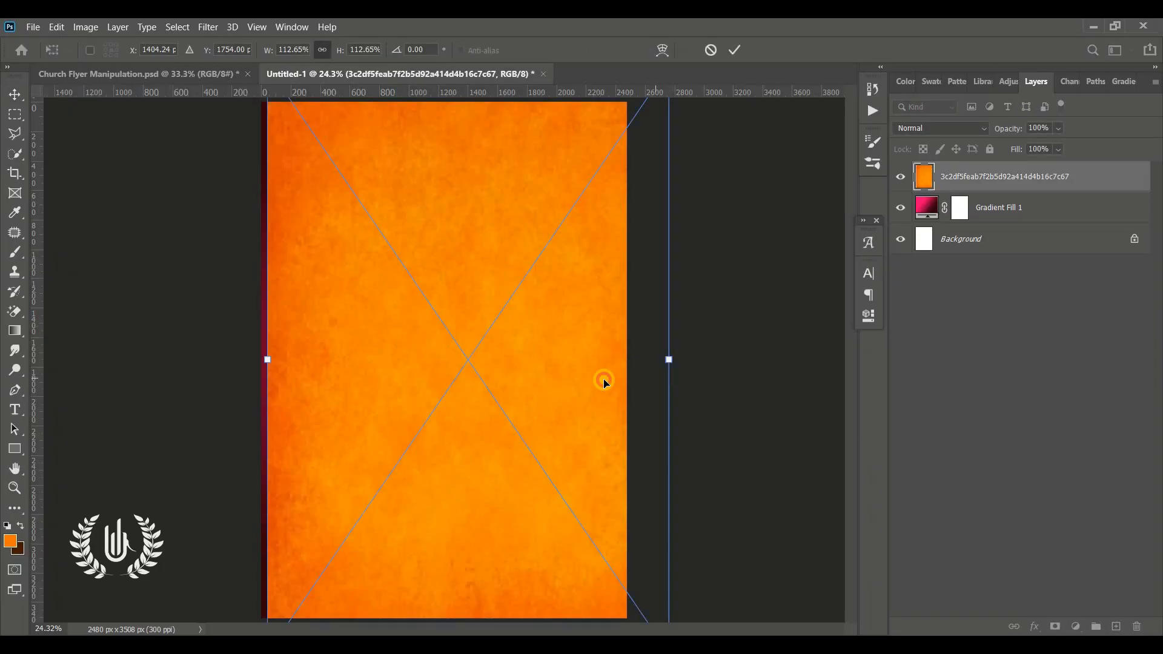
Step: Centre the placed orange texture on the canvas at X 1240 px and set its blend mode to Multiply
left_click_drag(603, 380, 580, 378)
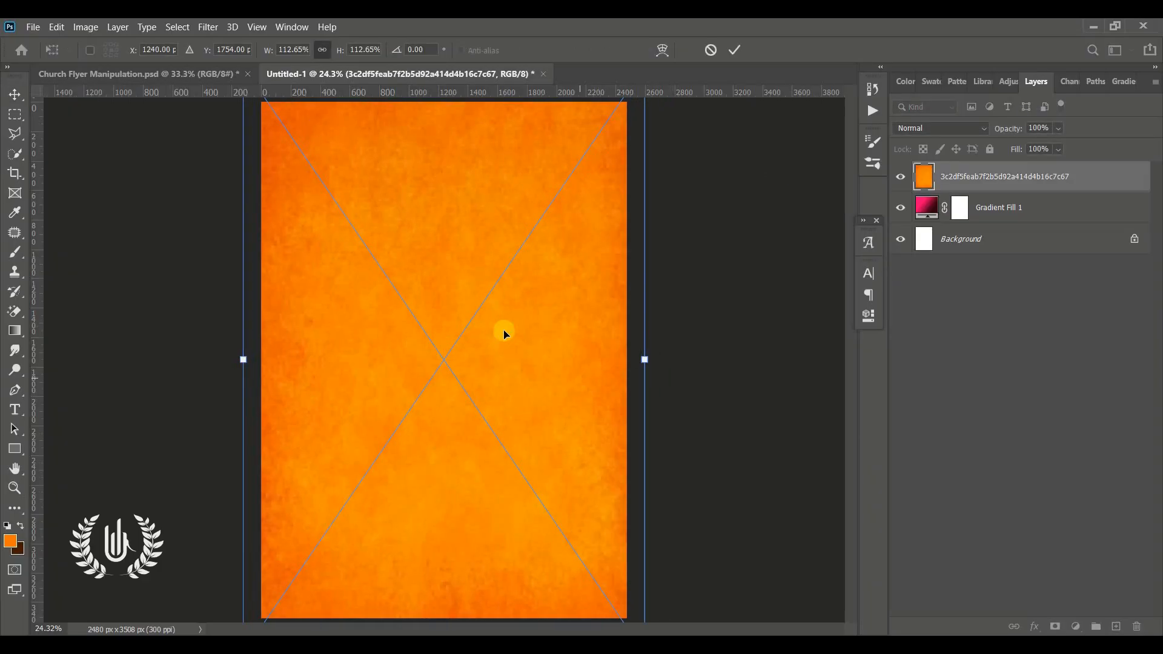
left_click(735, 49)
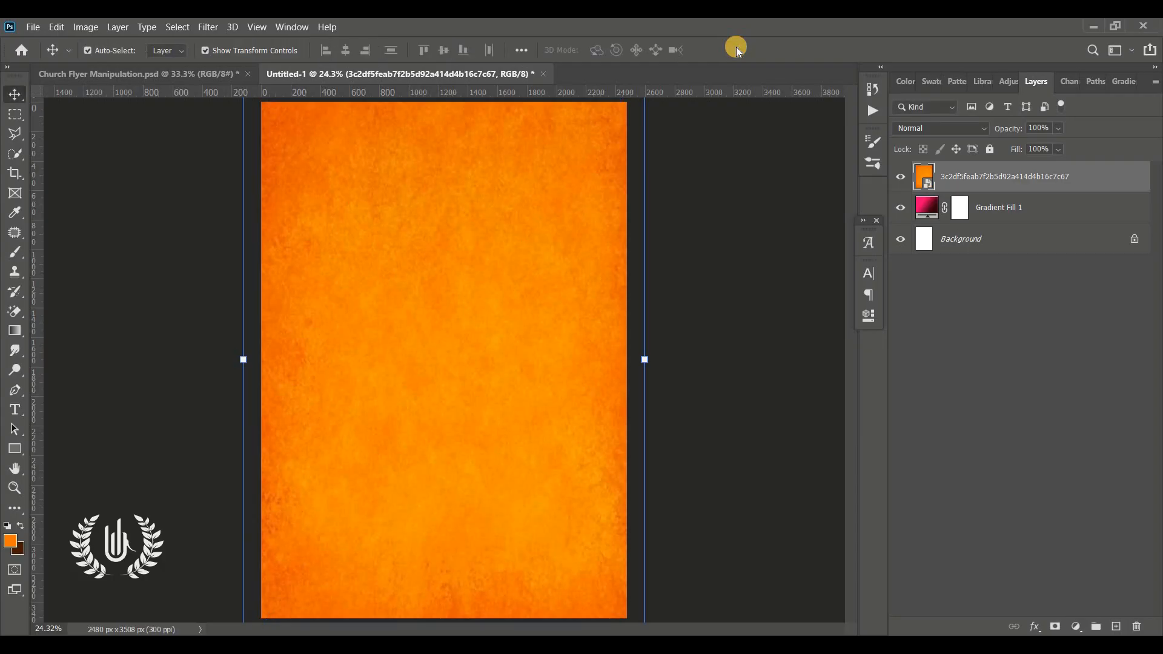
left_click(940, 129)
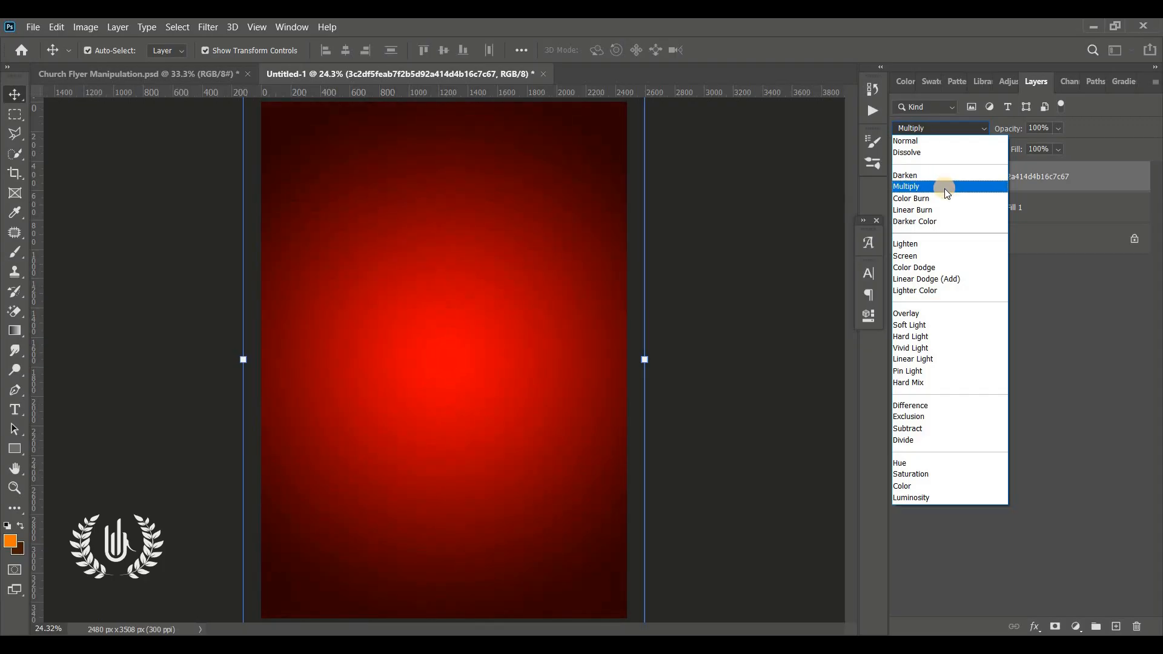
left_click(946, 188)
Step: Toggle the orange texture layer's visibility off and back on to compare its effect on the gradient
left_click(742, 275)
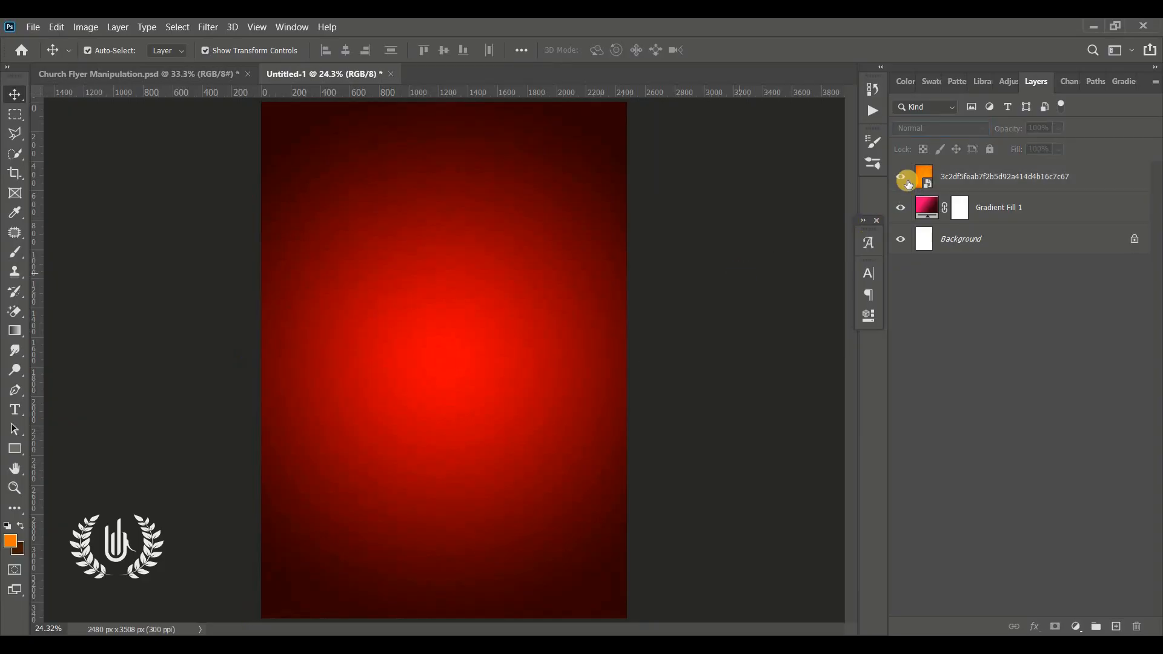
left_click(900, 179)
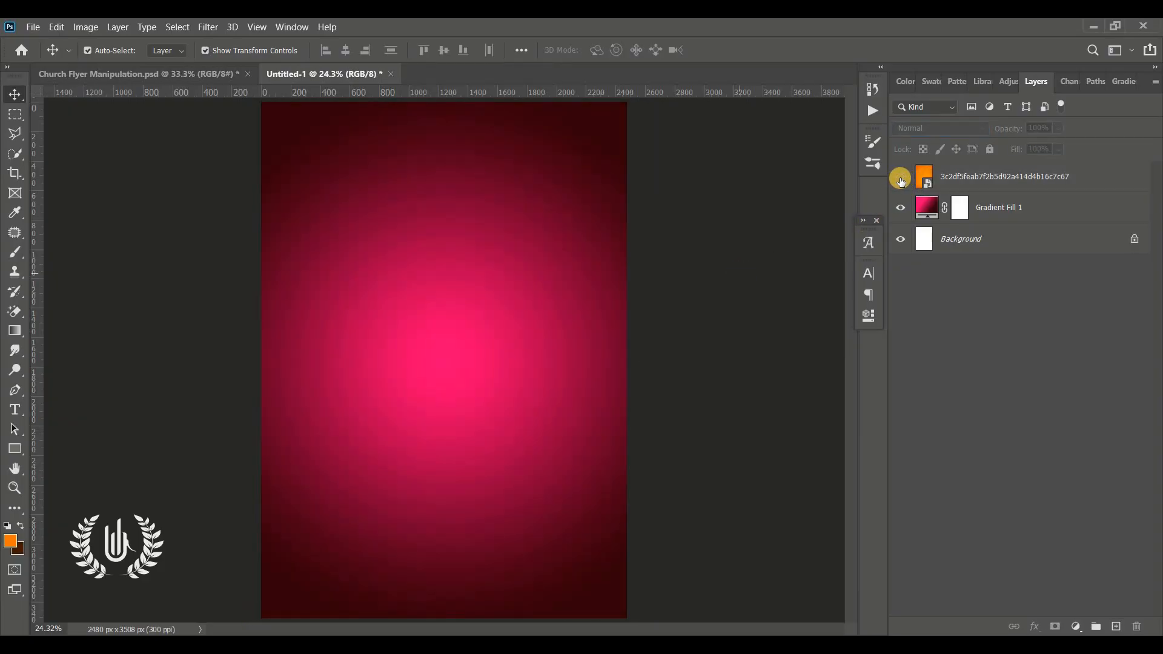
left_click(901, 180)
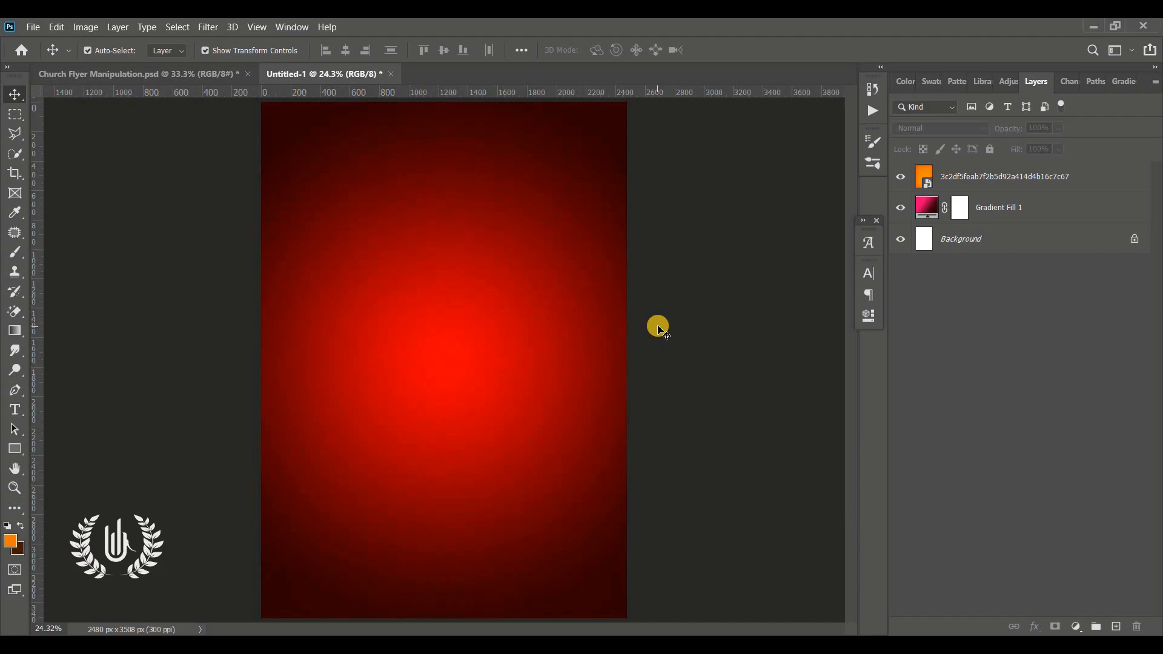
Step: Position the placed ruins image flush with the page's upper edge at X 1240 px, Y 1550 px, and commit it
left_click(506, 342)
left_click(790, 377)
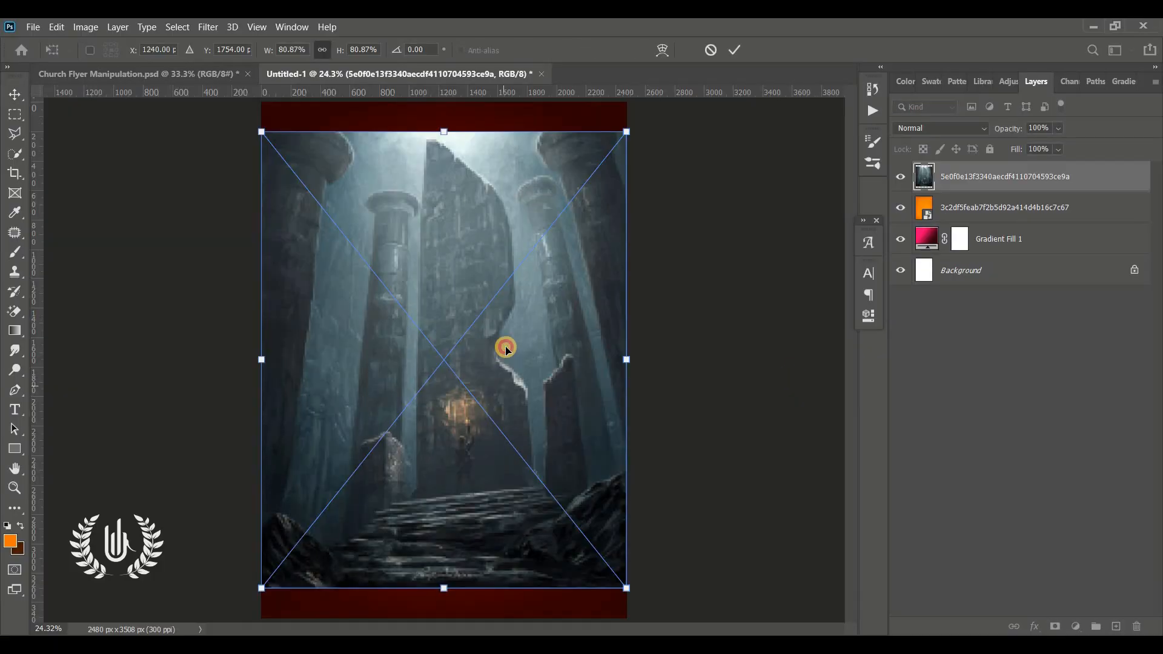
left_click_drag(507, 386, 506, 347)
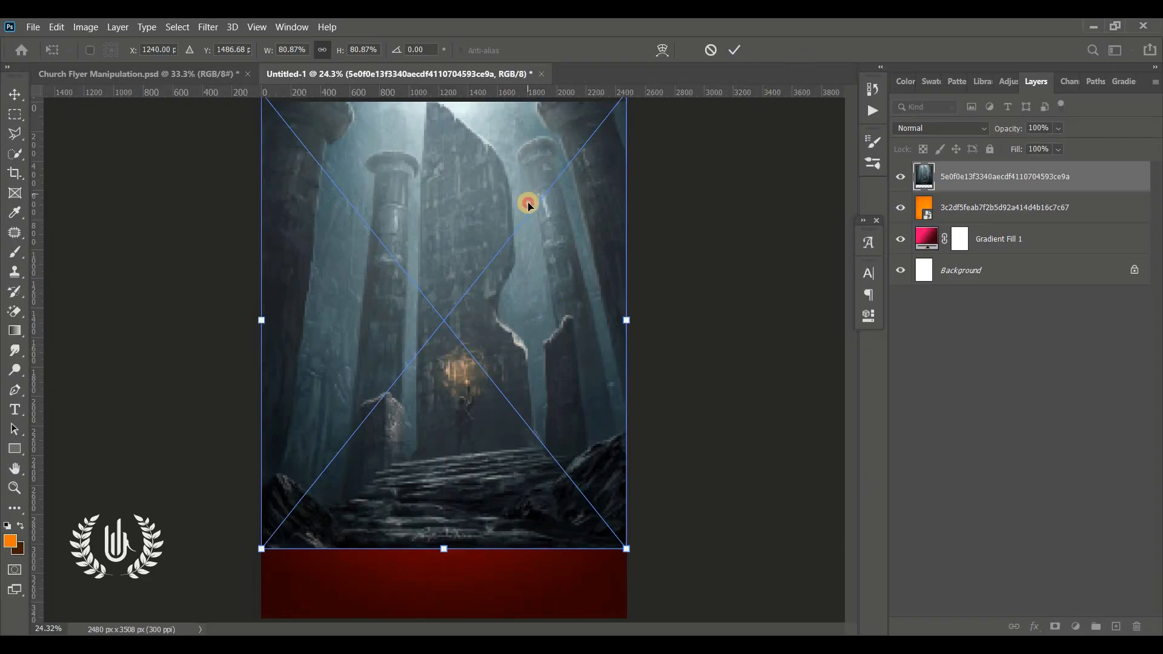
left_click_drag(528, 206, 529, 214)
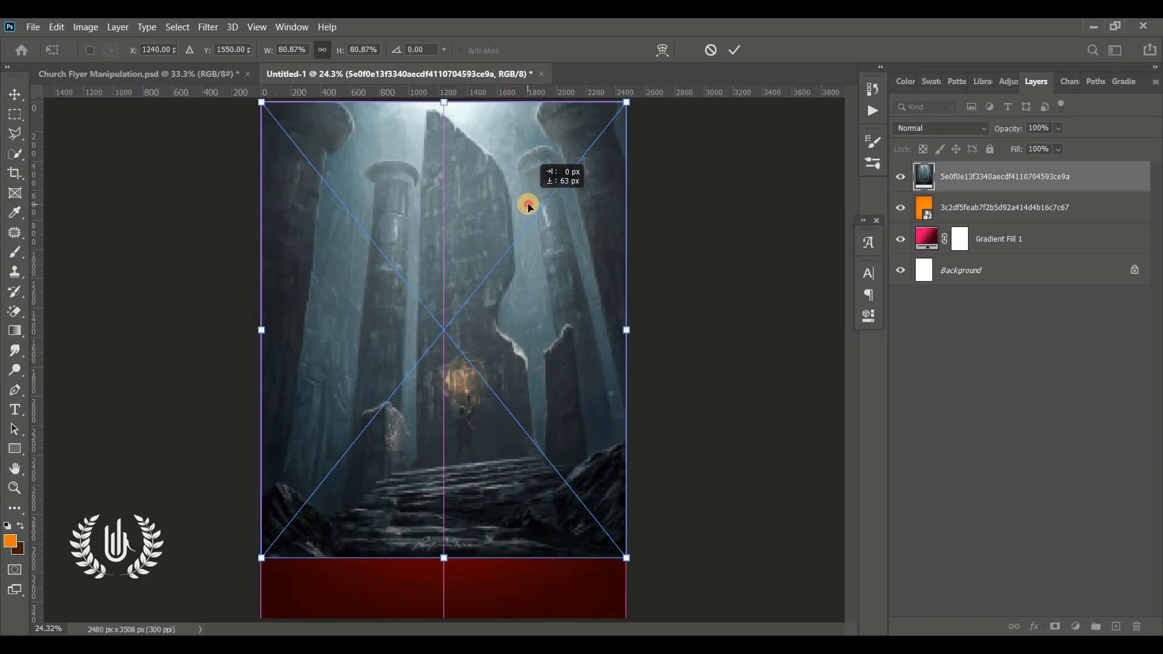
left_click(735, 53)
Step: Set the ruins image's blend mode to Hard Light and add a layer mask to it
left_click(908, 127)
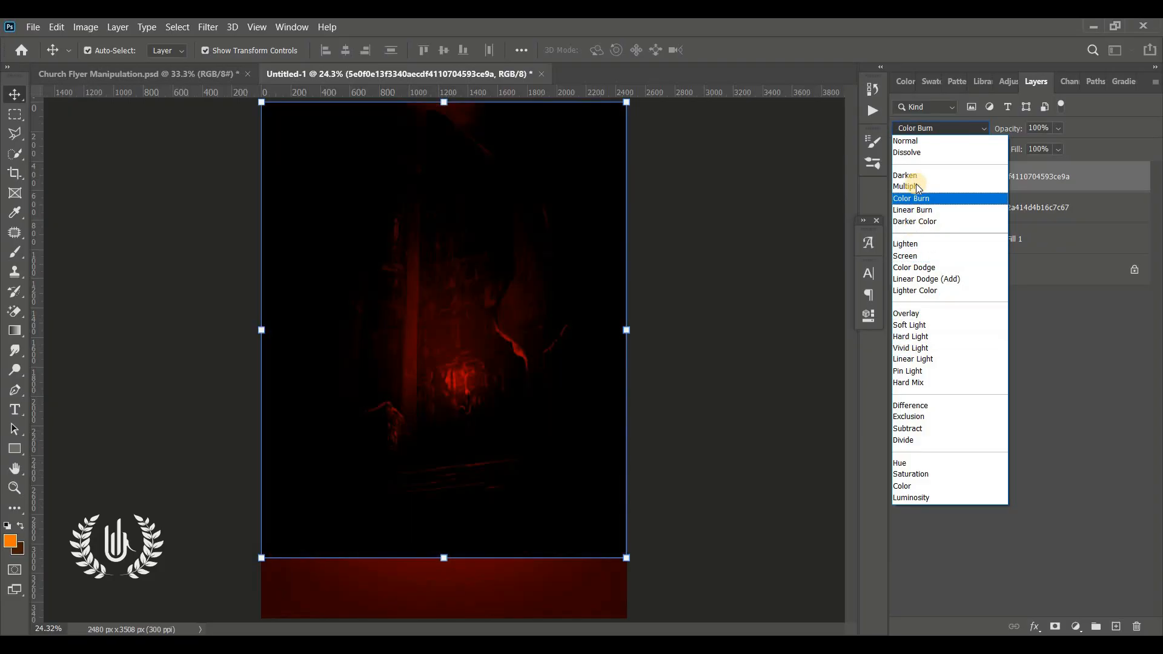
left_click(908, 337)
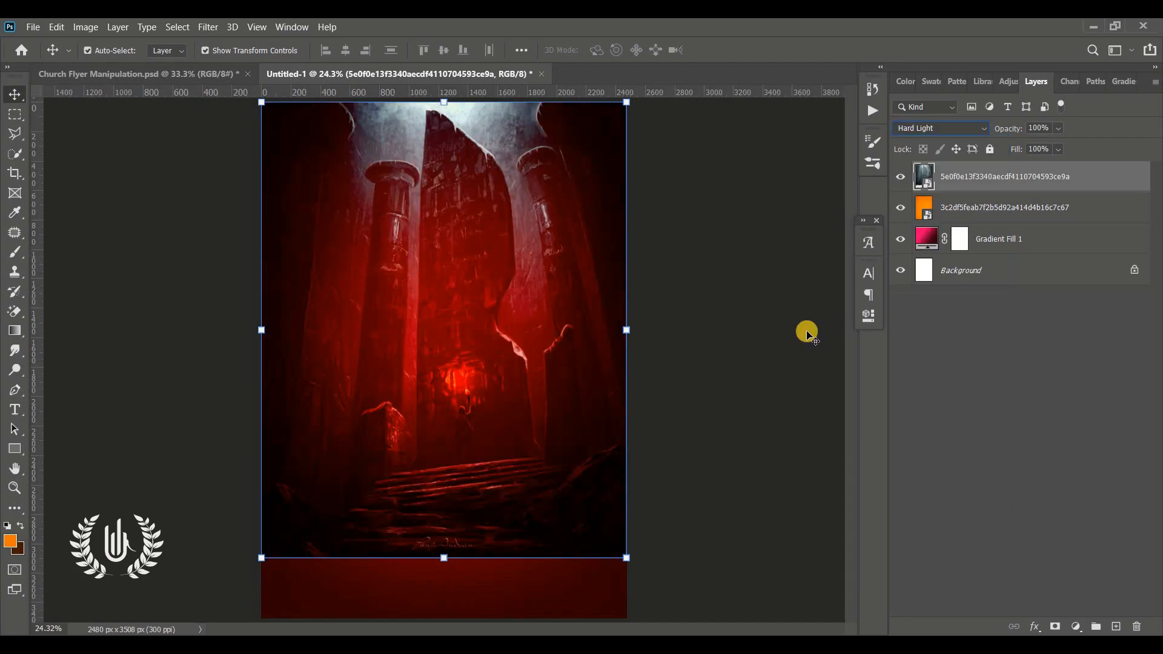
left_click(737, 357)
left_click(992, 177)
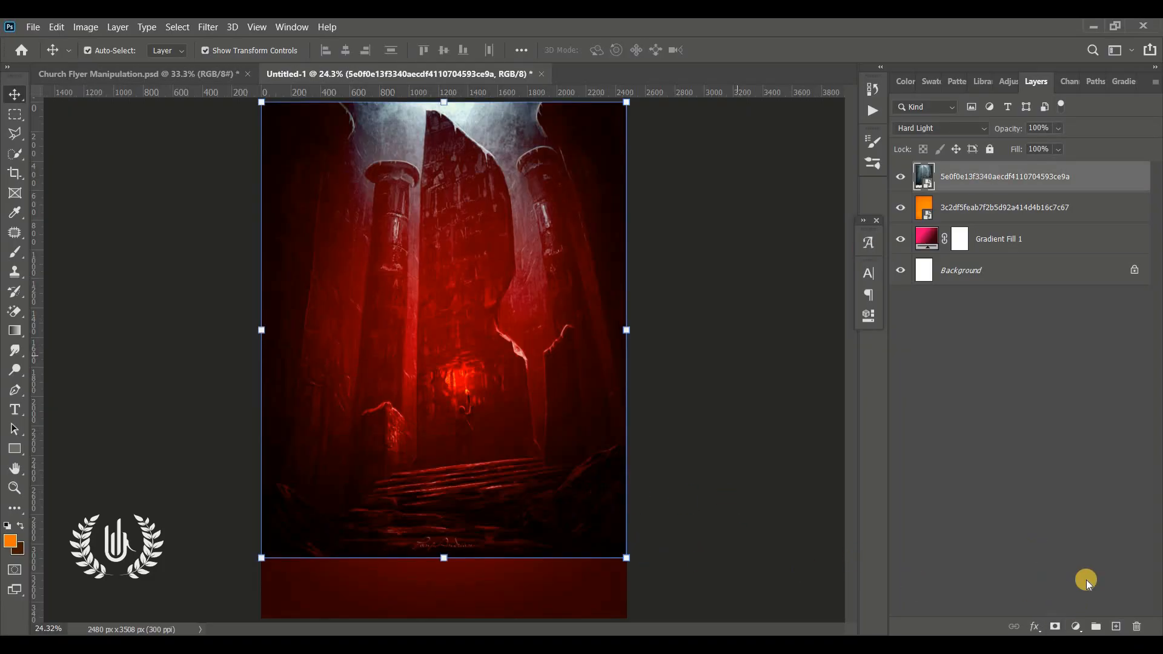
left_click(1056, 627)
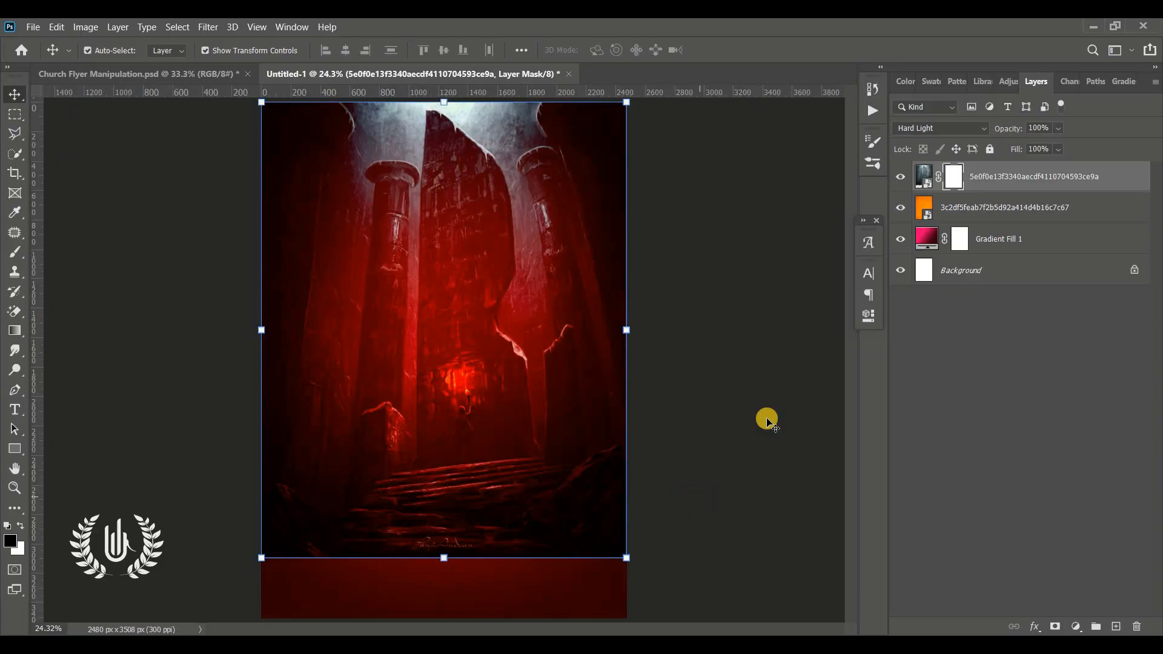
left_click(769, 418)
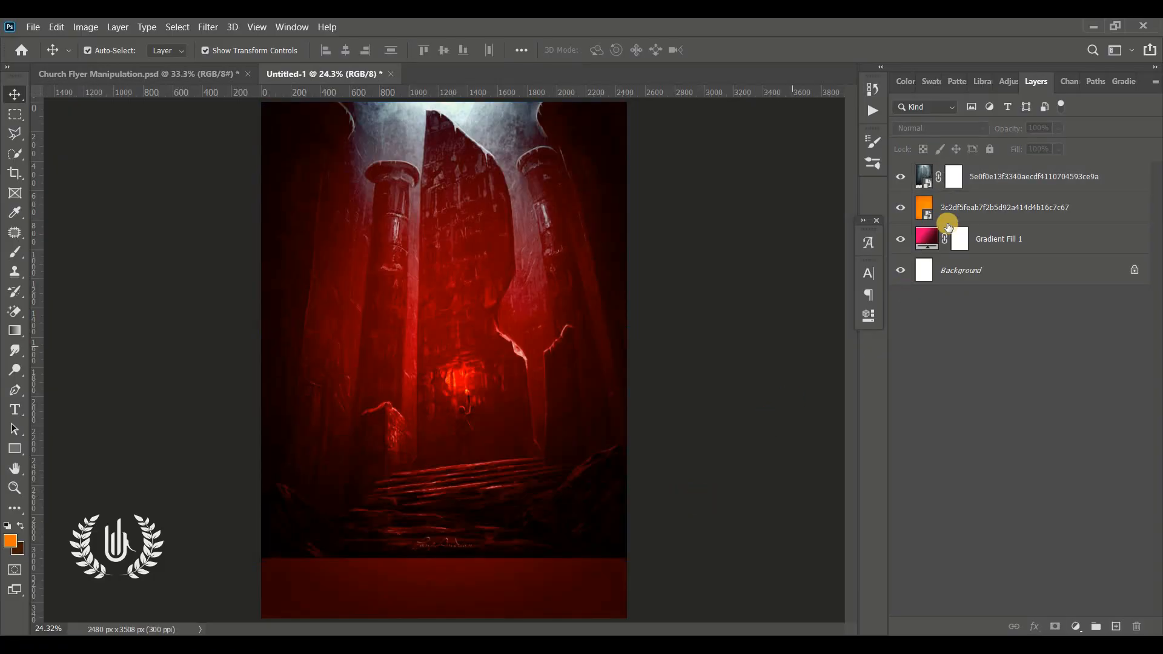
Step: Set up the Brush tool with the Soft Round brush at 1457 px and 0% hardness
left_click(9, 254)
right_click(11, 253)
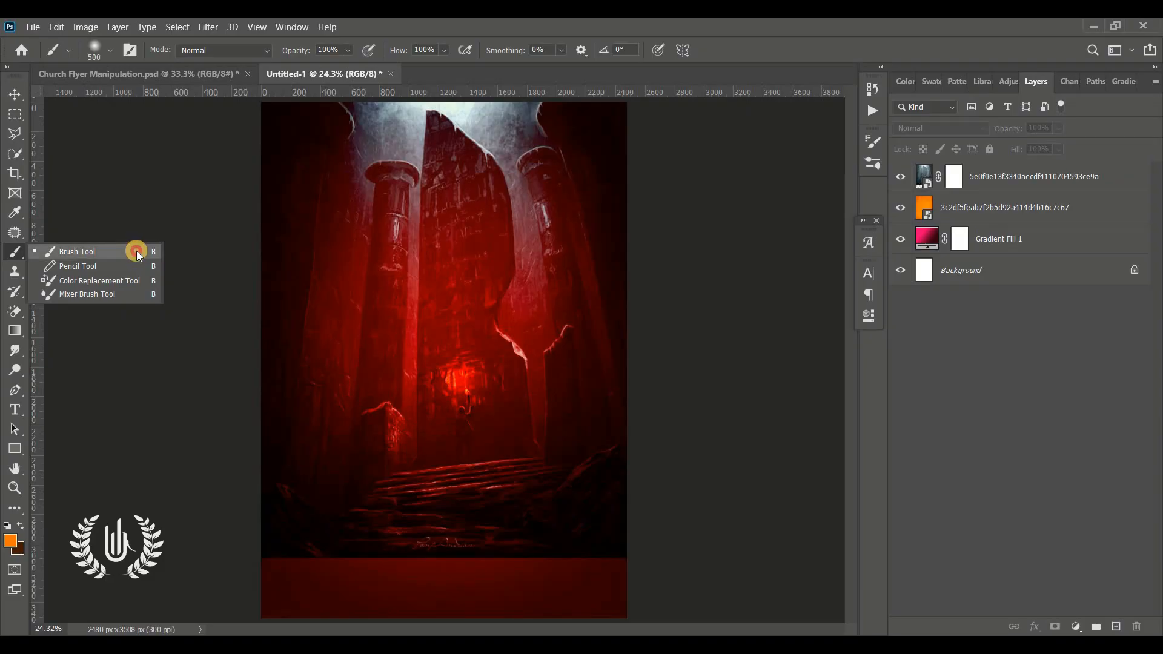
left_click(136, 251)
left_click(109, 50)
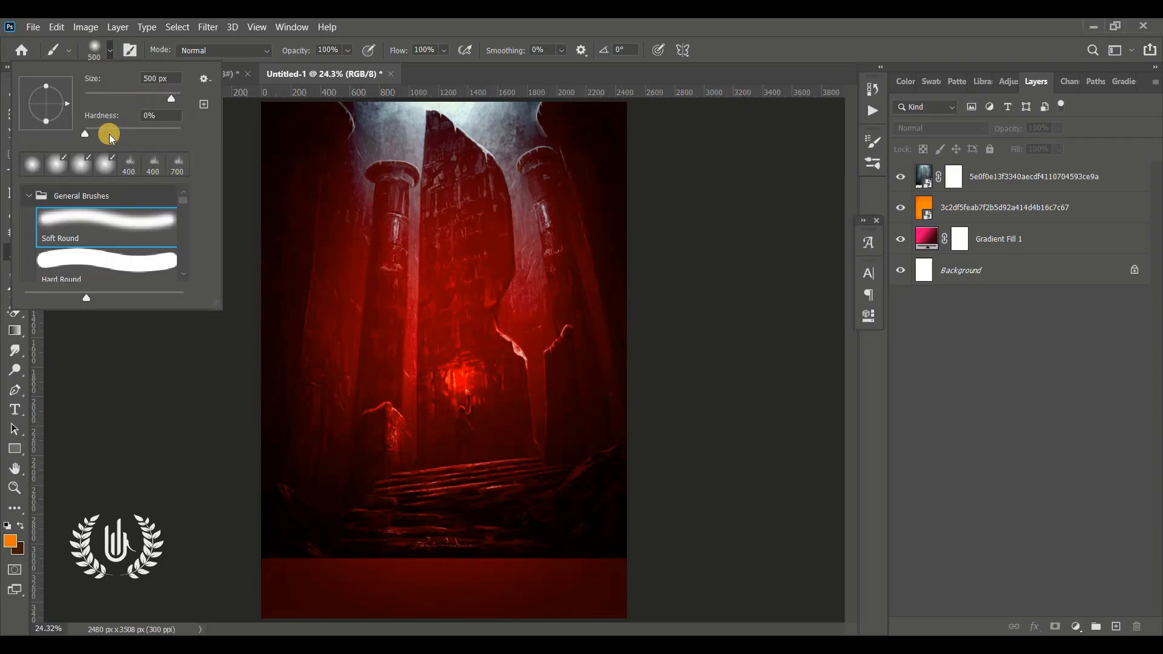
left_click(175, 98)
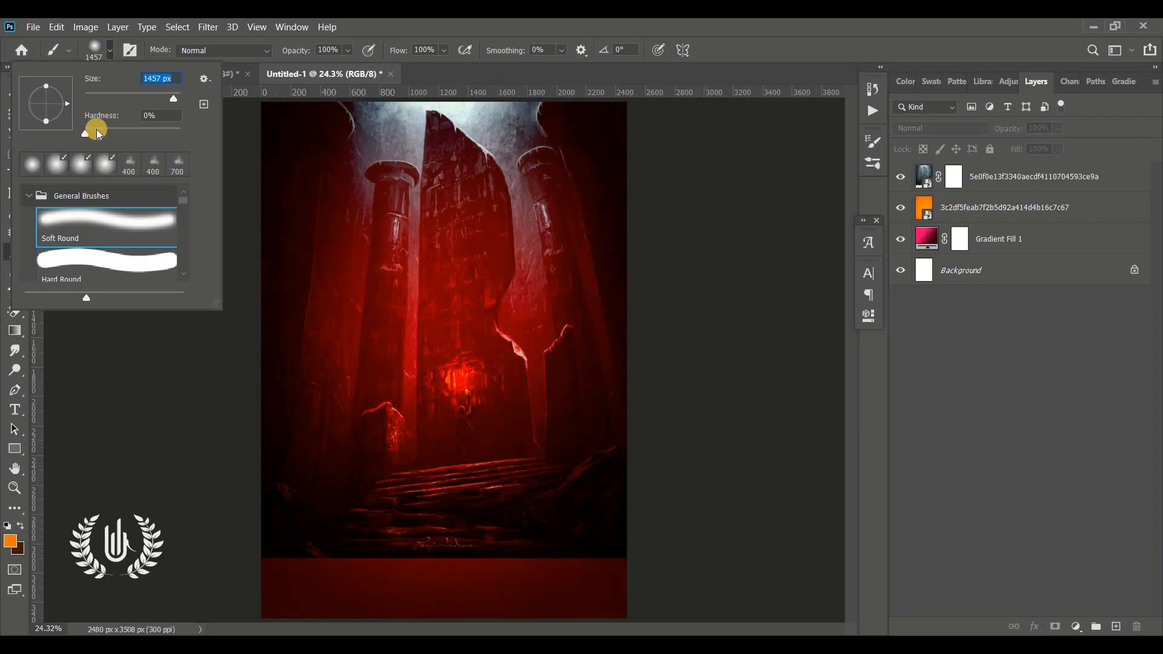
mouse_move(83, 133)
left_mouse_down()
mouse_move(119, 135)
mouse_move(50, 132)
left_mouse_up()
left_click(77, 236)
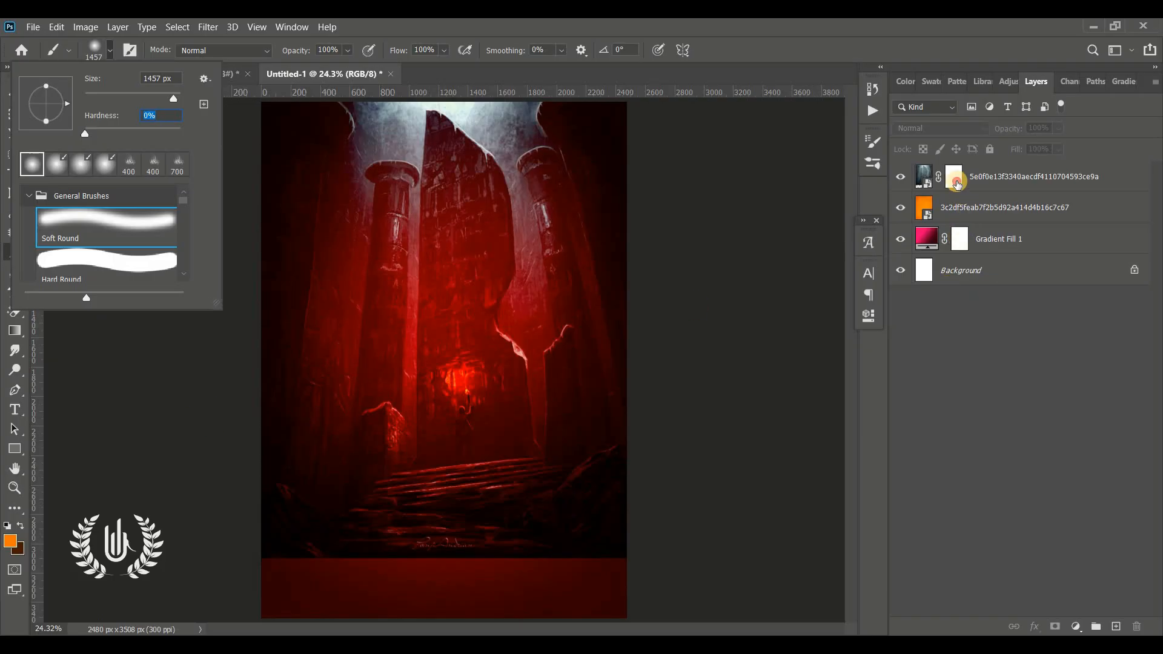
Step: Paint black on the ruins layer's mask with a 1700 px soft brush to fade its lower edge into the red background
left_click(954, 176)
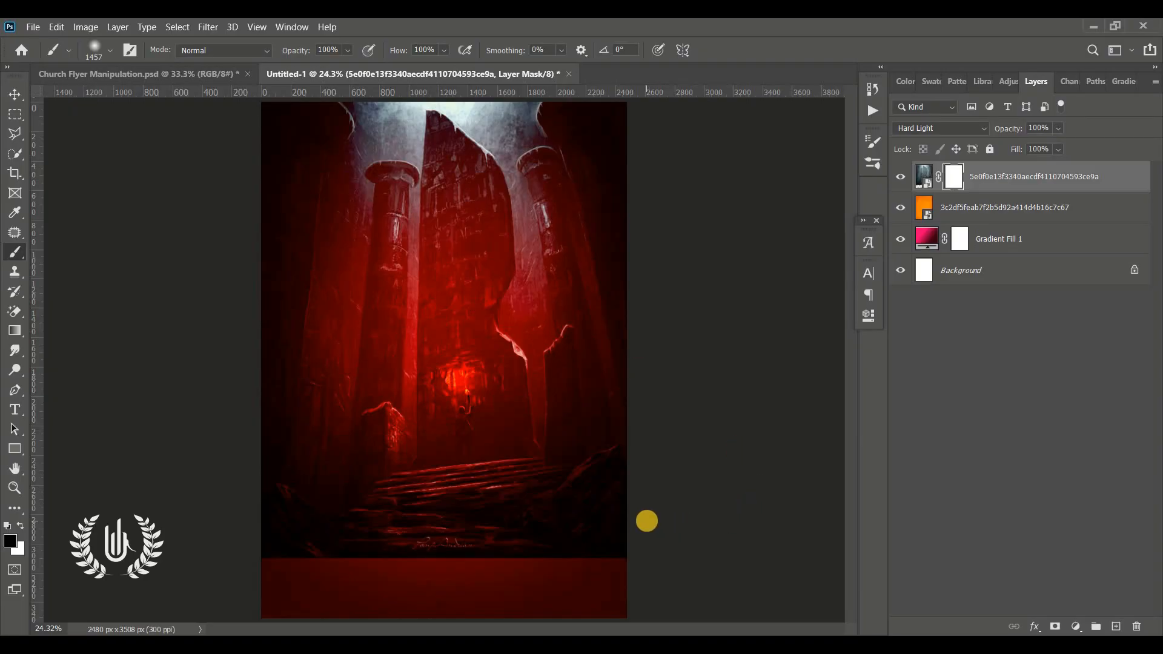
key("]")
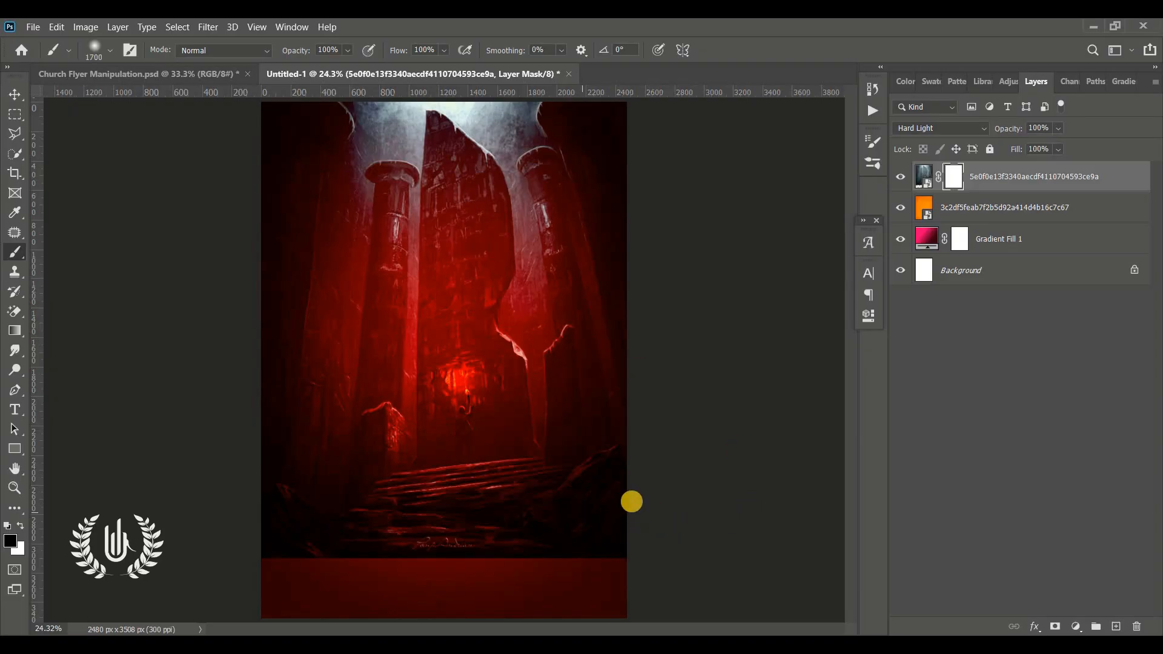
mouse_move(630, 543)
left_mouse_down()
mouse_move(345, 539)
mouse_move(232, 511)
left_mouse_up()
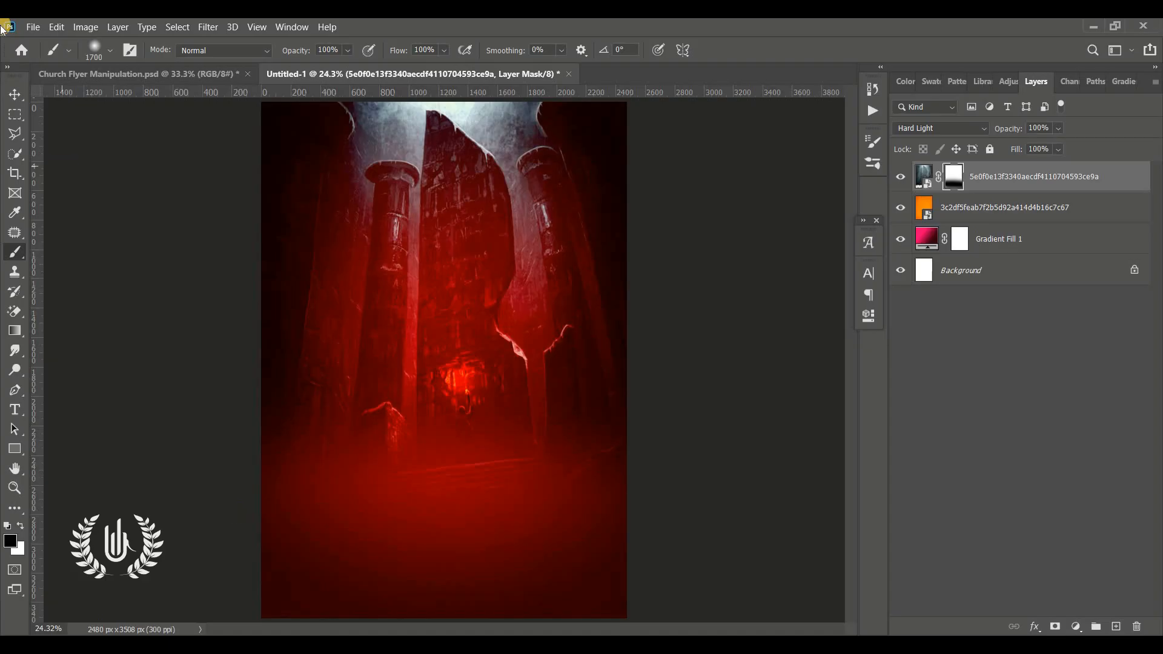
left_click(14, 94)
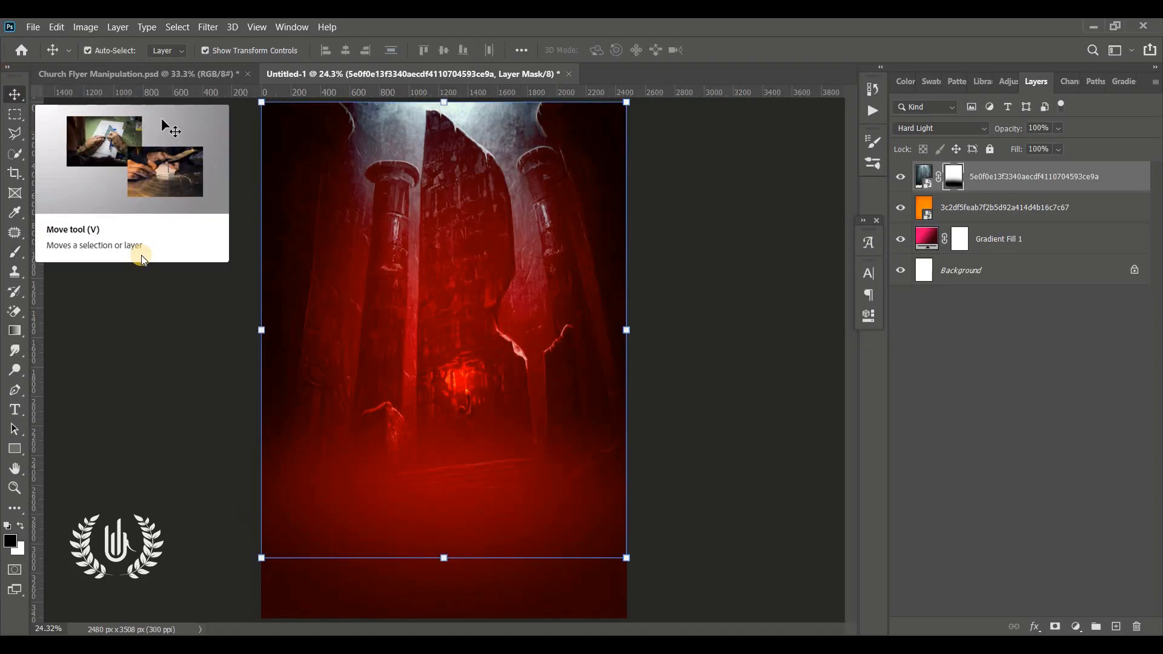
left_click(141, 408)
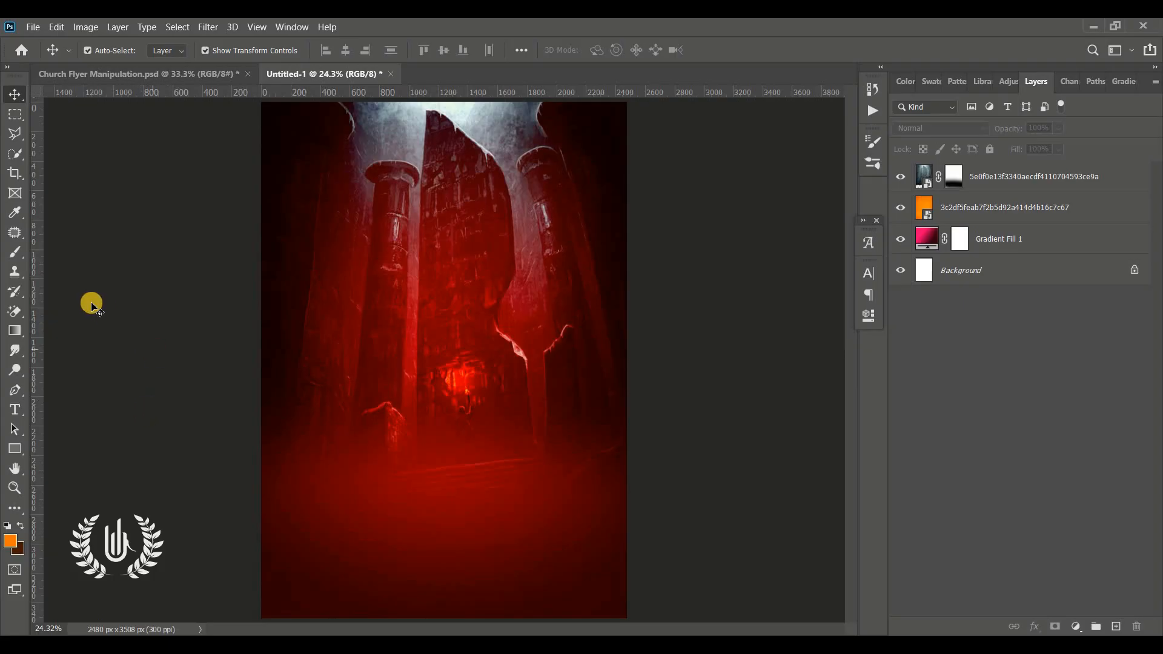
Step: Paste the cut-out of the white-haired man, scale it to 196.85% and place it at X 1285.17 px, Y 2431.87 px
key("ctrl+v")
key("ctrl+t")
left_click_drag(436, 424, 444, 565)
left_click_drag(447, 483, 453, 518)
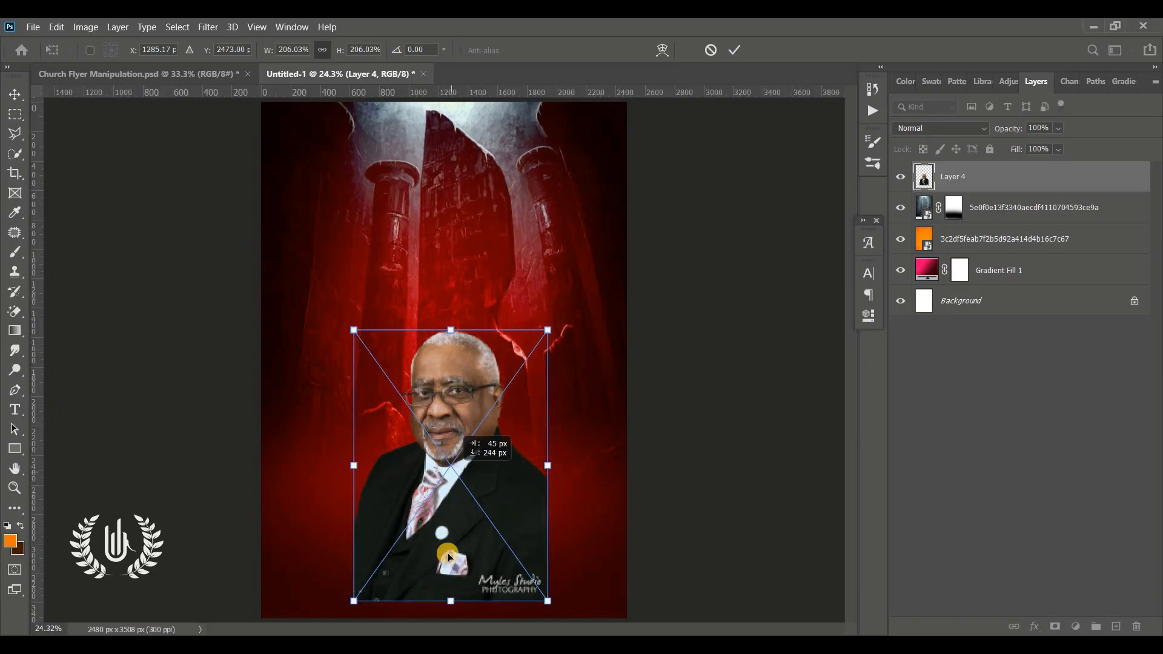
left_click_drag(454, 611, 453, 599)
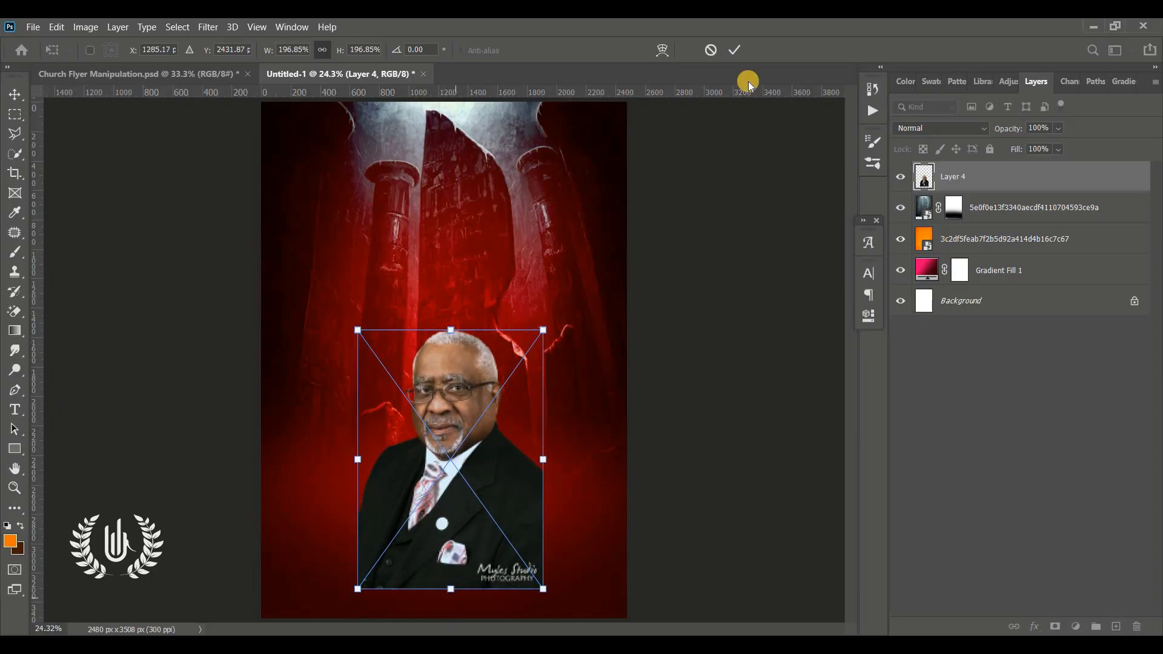
left_click(739, 49)
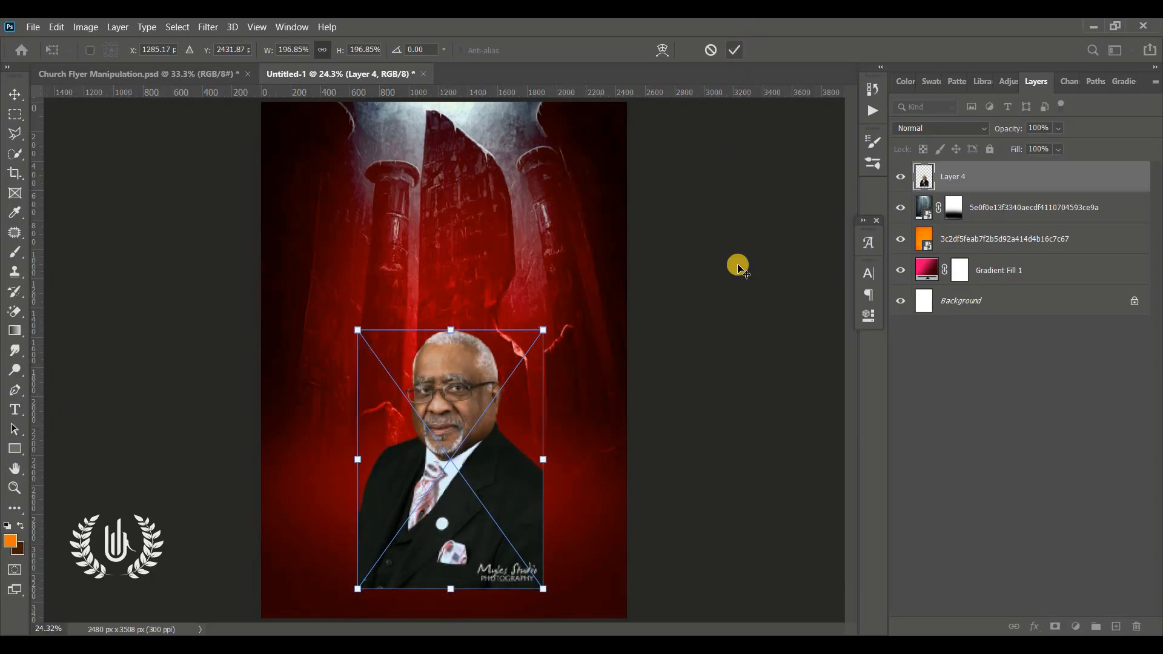
Step: Add a layer mask to Layer 4 and fade out the man's lower suit with a 1200 px soft black brush
left_click(1053, 627)
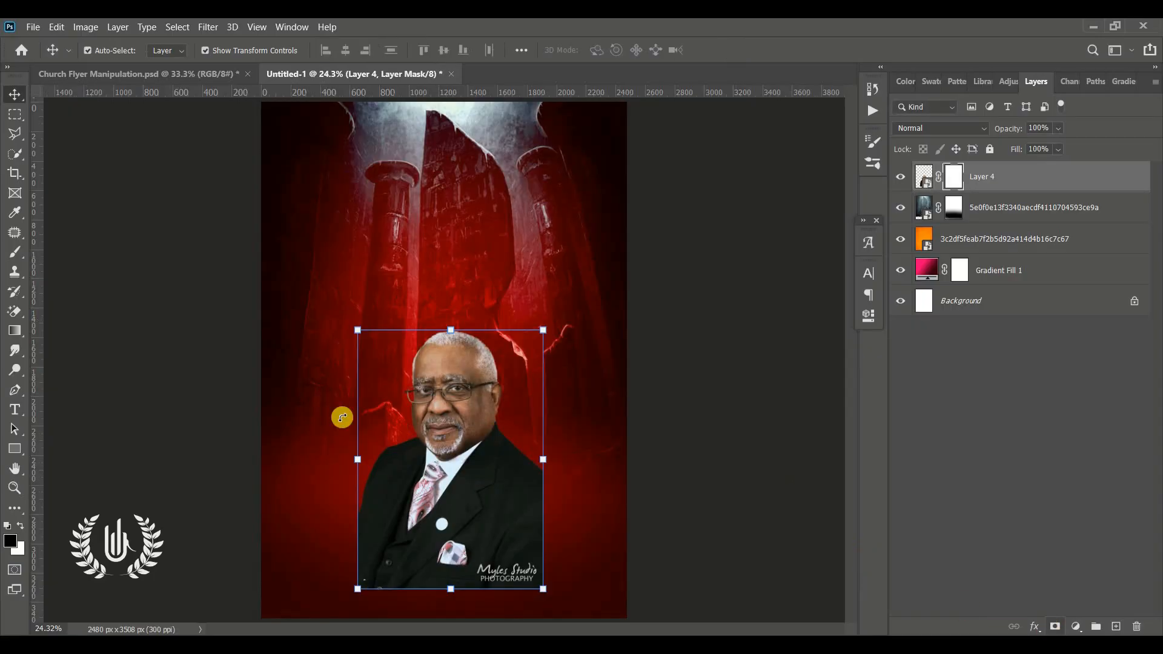
left_click(17, 253)
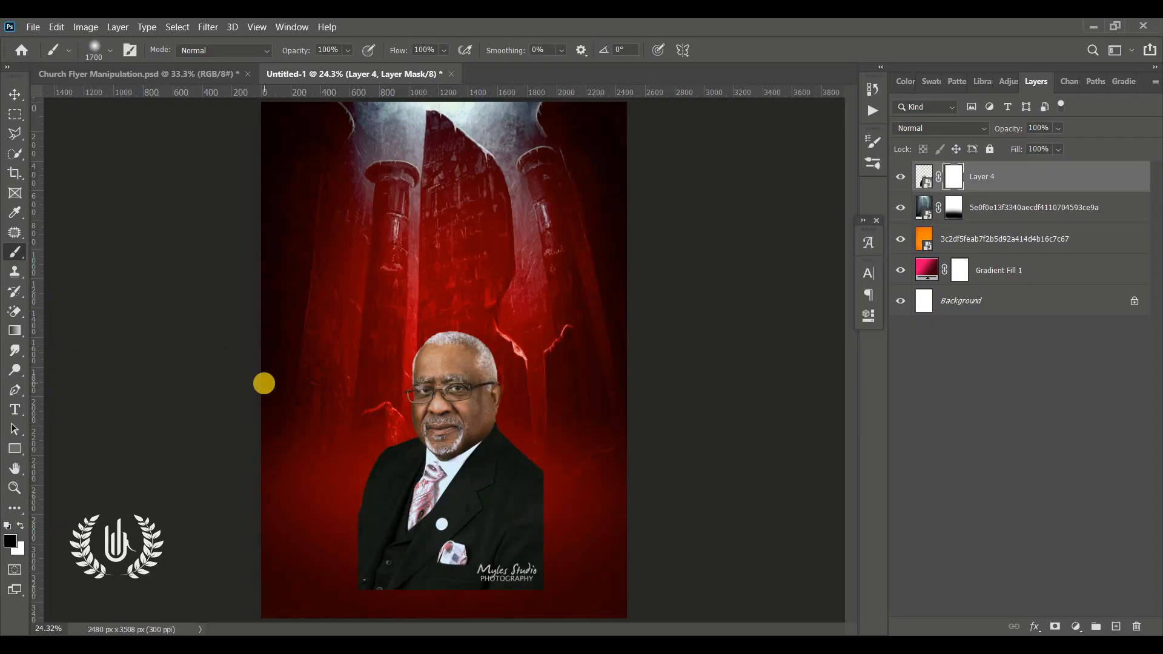
mouse_move(527, 572)
left_mouse_down()
mouse_move(467, 572)
mouse_move(317, 531)
mouse_move(530, 603)
mouse_move(629, 489)
mouse_move(456, 542)
mouse_move(353, 539)
left_mouse_up()
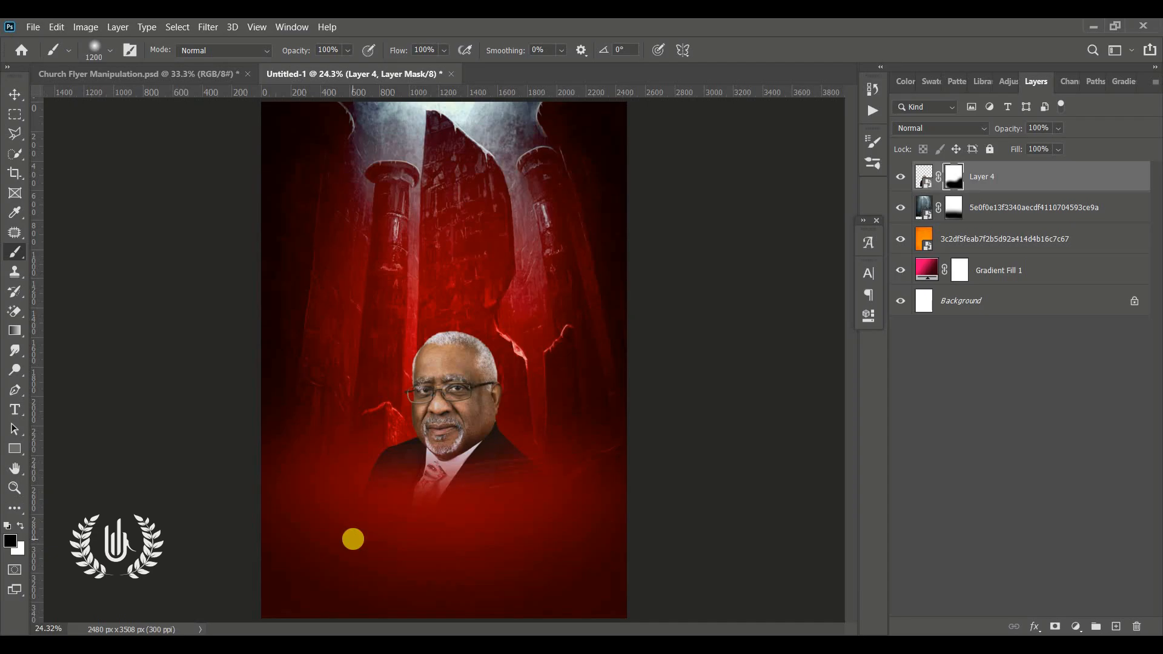
Step: Mask higher around the man's chin and collar, and paint white on the mask to restore his face and shoulders
left_click_drag(457, 466, 415, 455)
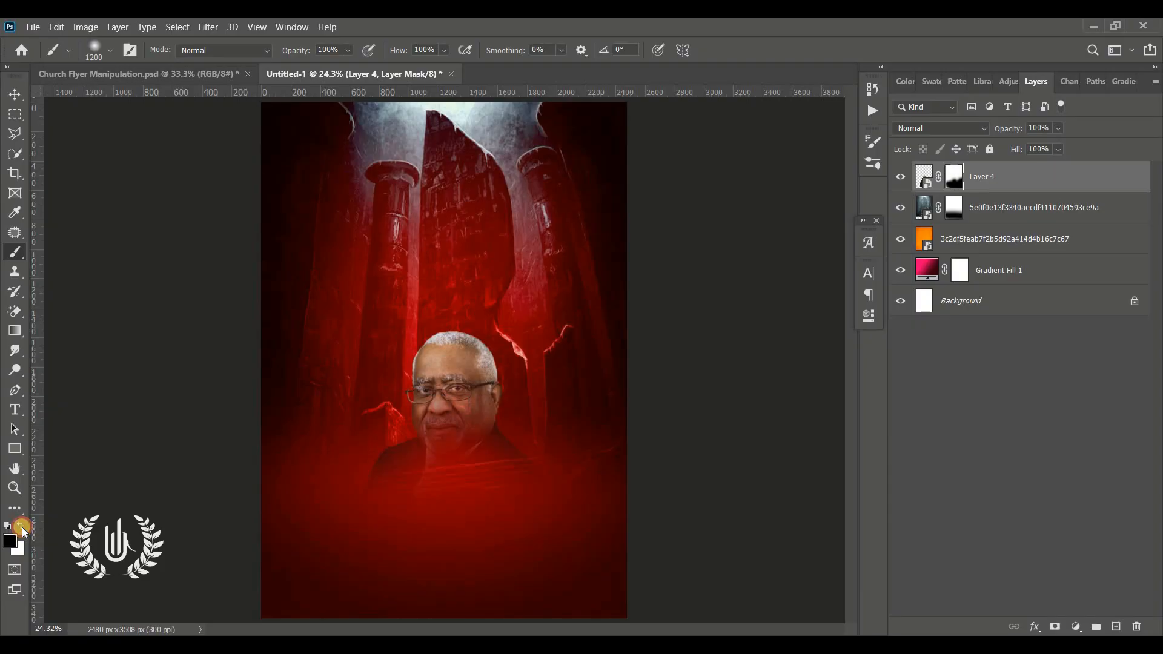
left_click(21, 527)
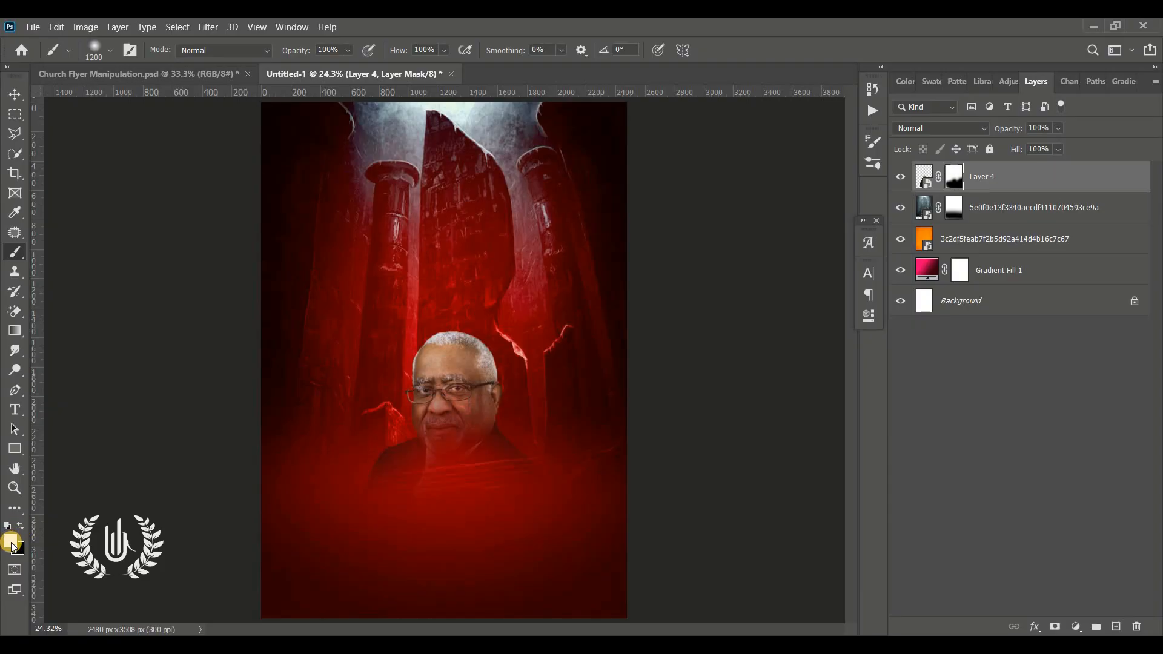
mouse_move(501, 361)
left_mouse_down()
mouse_move(447, 361)
mouse_move(411, 389)
mouse_move(440, 377)
mouse_move(478, 393)
mouse_move(479, 382)
mouse_move(458, 389)
mouse_move(421, 421)
mouse_move(454, 395)
mouse_move(414, 368)
mouse_move(441, 379)
mouse_move(439, 408)
left_mouse_up()
left_click(13, 96)
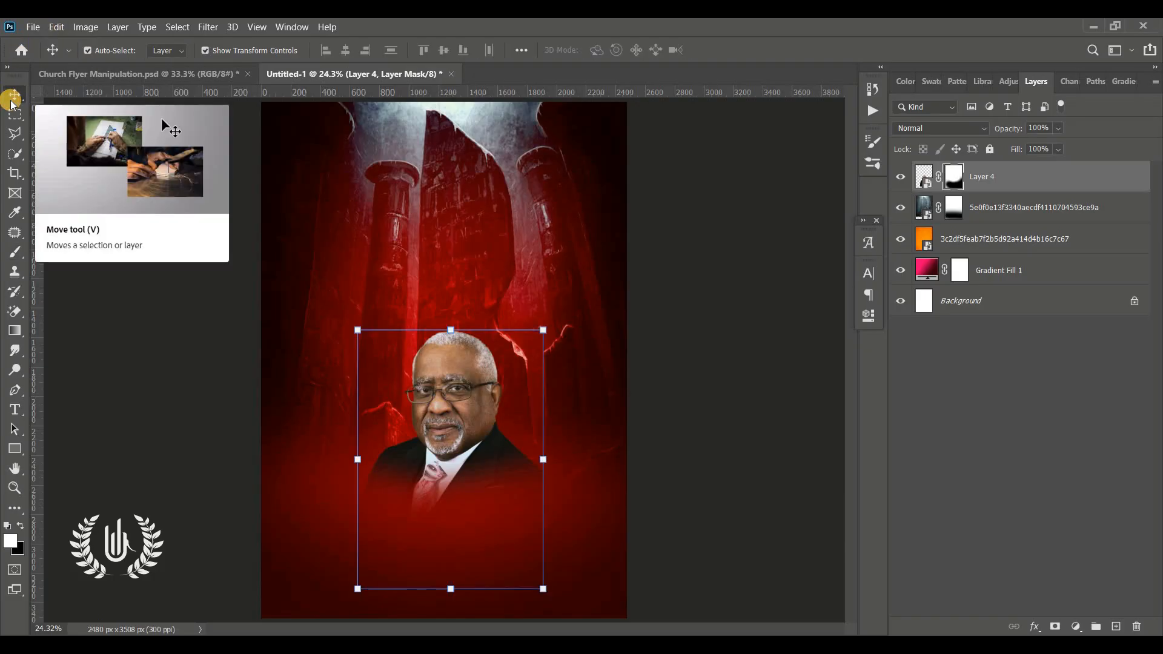
Step: Paste the cut-out of the man with the moustache and enlarge it beside the central man's left shoulder
key("ctrl+v")
key("ctrl+t")
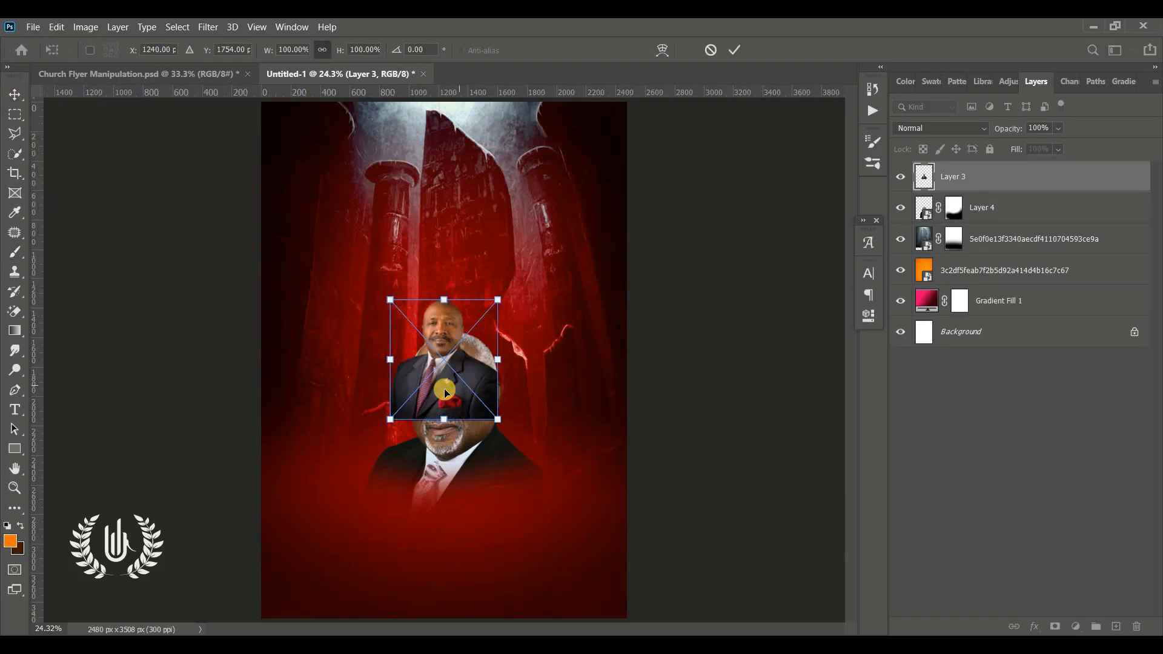
left_click_drag(436, 384, 543, 430)
mouse_move(626, 475)
left_mouse_down()
mouse_move(648, 508)
mouse_move(515, 497)
left_mouse_up()
left_click(735, 50)
Step: Mask the moustached man's lower suit with the soft brush and move him behind Layer 4, closer to the central portrait
left_click(1055, 626)
key("b")
left_click(20, 527)
left_click(14, 94)
left_click_drag(924, 177, 927, 223)
left_click_drag(576, 365, 547, 366)
Step: Paste the cut-out of the smiling man in glasses, flip it horizontally and fit it beside the central man's other shoulder
key("ctrl+v")
left_click_drag(459, 364, 372, 424)
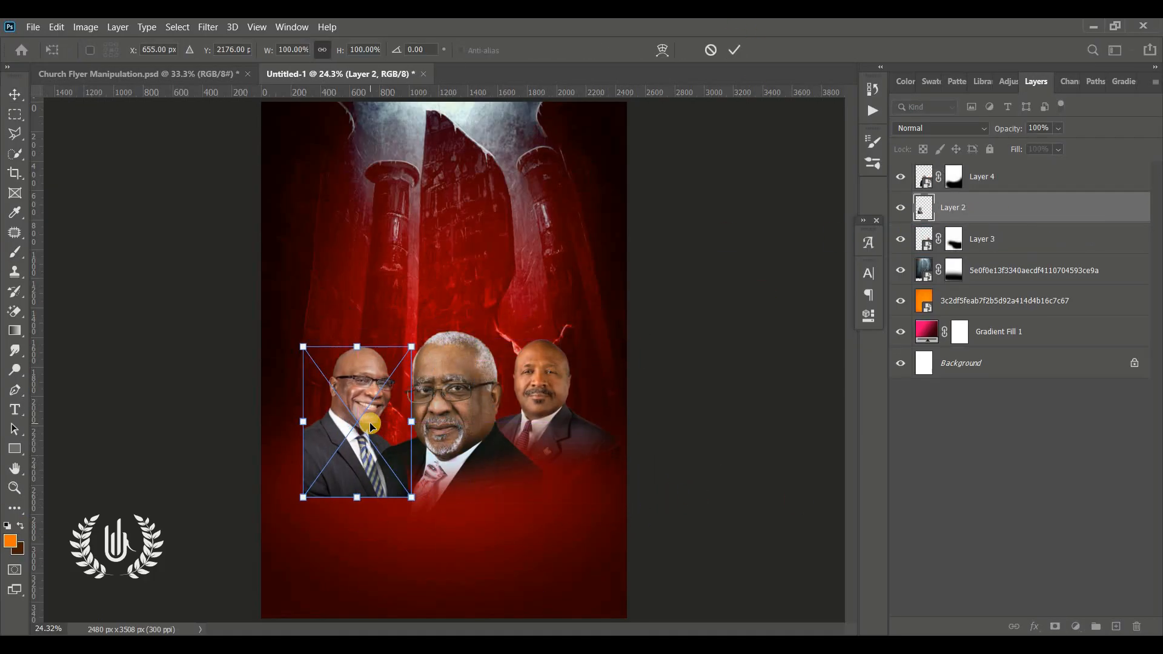
right_click(371, 425)
left_click_drag(423, 507, 398, 484)
left_click(446, 410)
left_click_drag(440, 485, 434, 495)
left_click_drag(408, 451, 365, 447)
left_click(732, 49)
Step: Add a layer mask to Layer 2 and fade the smiling man's lower suit into the red background with the soft brush
left_click(1055, 627)
key("b")
left_click(14, 94)
Step: Select all three portrait layers, move them up the page together and enlarge them slightly
left_click(539, 388, "shift")
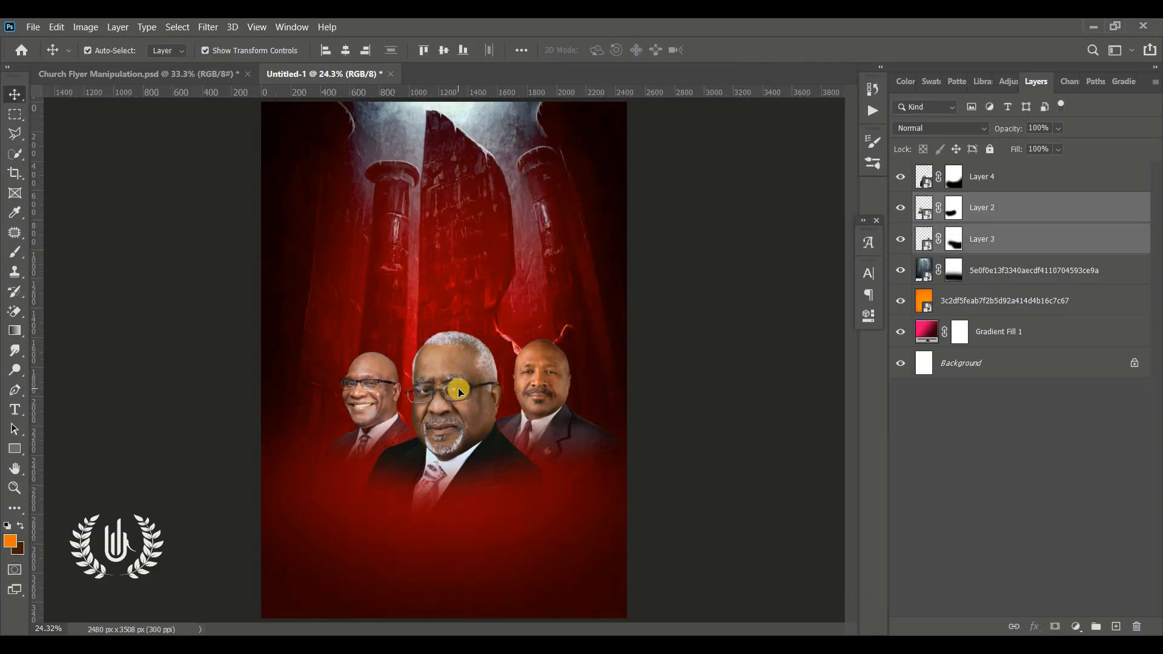
left_click(454, 392, "shift")
left_click_drag(449, 389, 443, 352)
left_click_drag(442, 339, 442, 307)
left_click_drag(303, 260, 299, 257)
left_click_drag(422, 309, 418, 317)
left_click(751, 52)
left_click(705, 378)
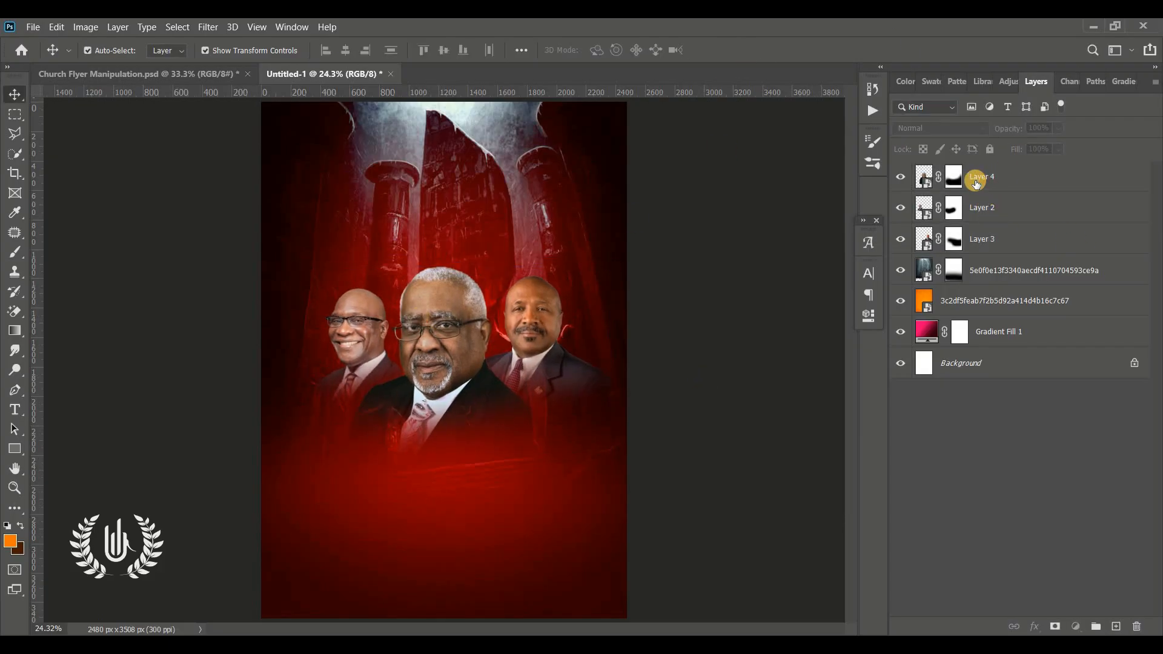
Step: Add the fire background image above Layer 4, scaled to 344.18% at X 1240 px, Y 1246.10 px
left_click(976, 182)
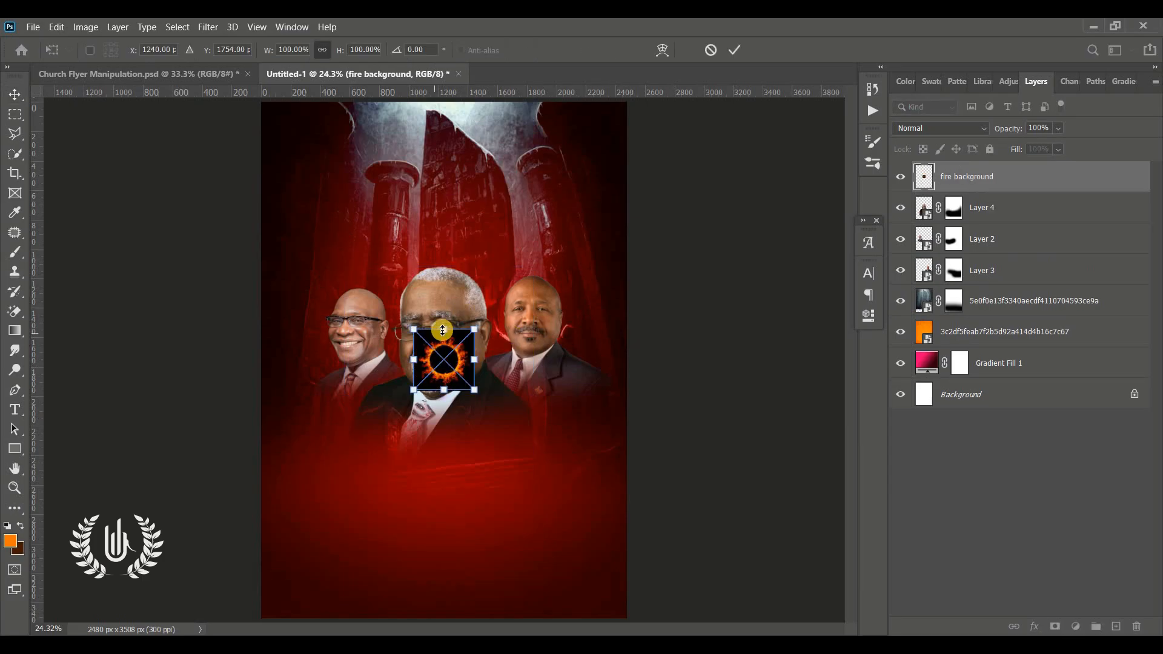
left_click_drag(442, 330, 623, 100)
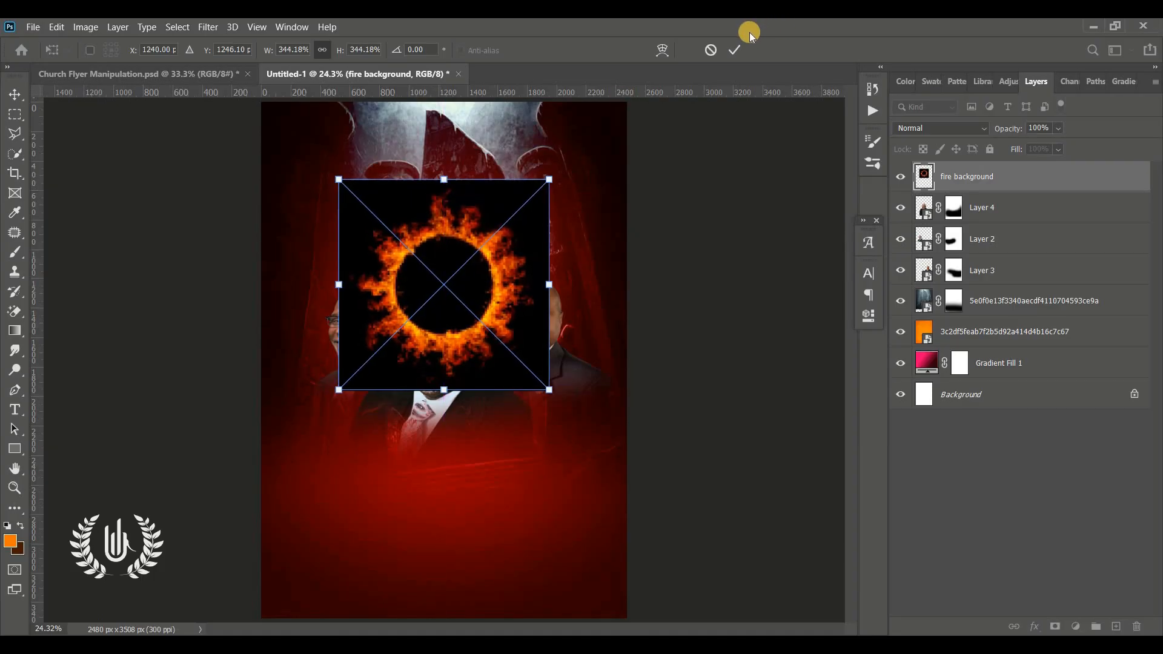
left_click(739, 44)
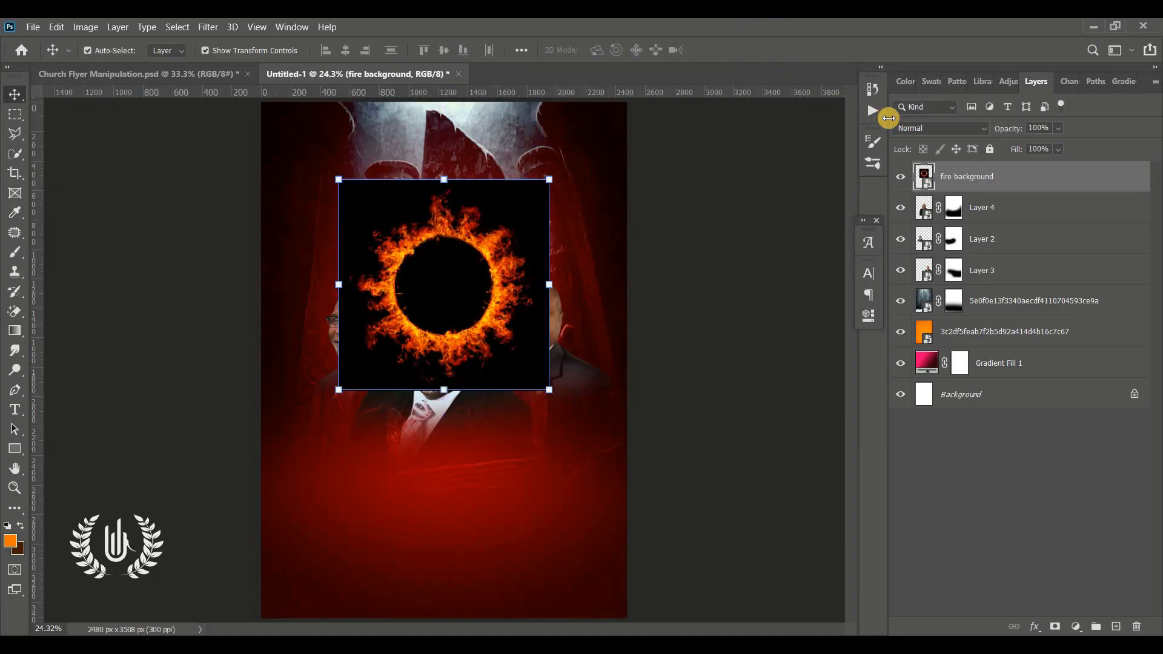
Step: Blend the fire ring with Lighten and put it behind the portraits, directly below Layer 3 and slightly enlarged
left_click(925, 132)
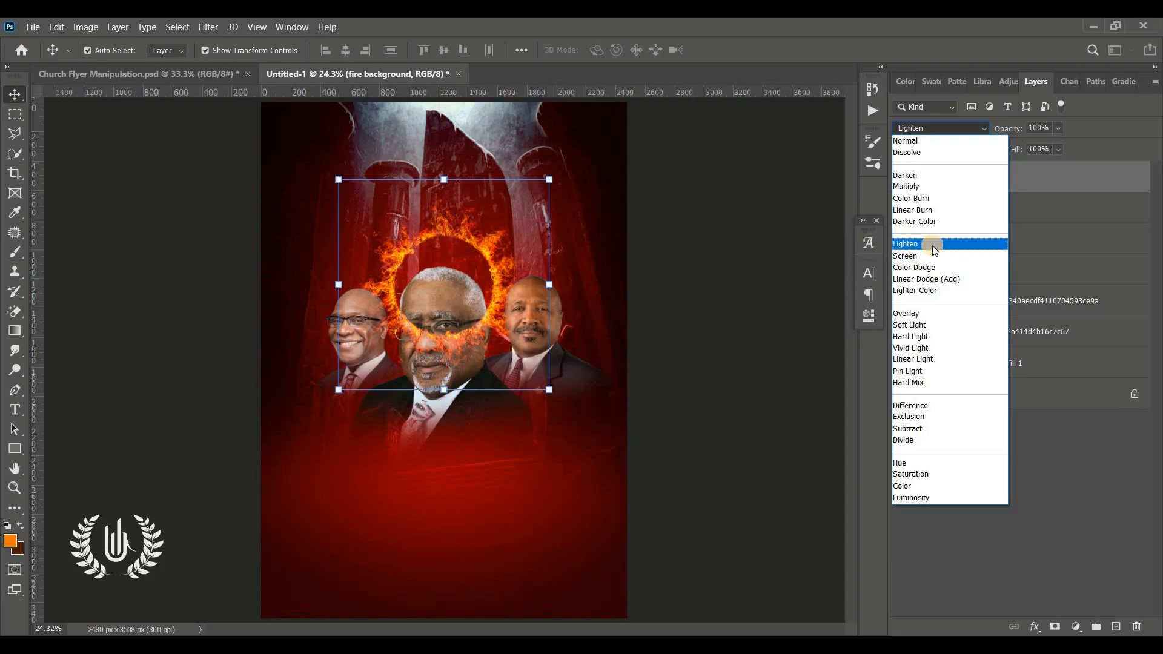
left_click(933, 245)
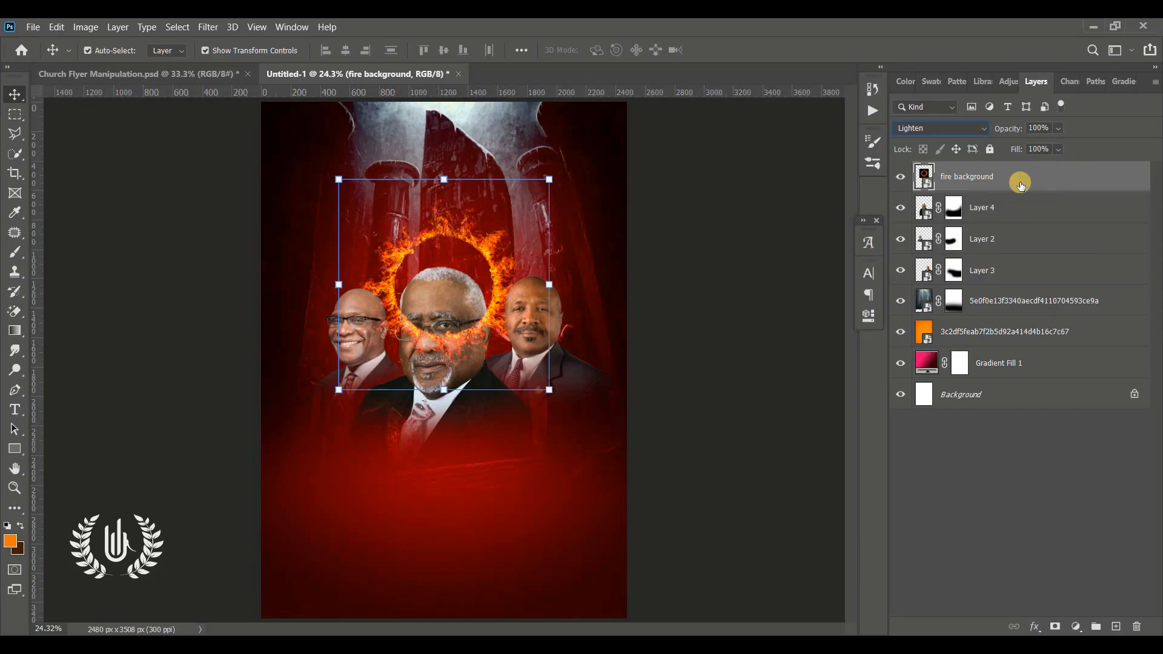
left_click_drag(1022, 179, 1010, 278)
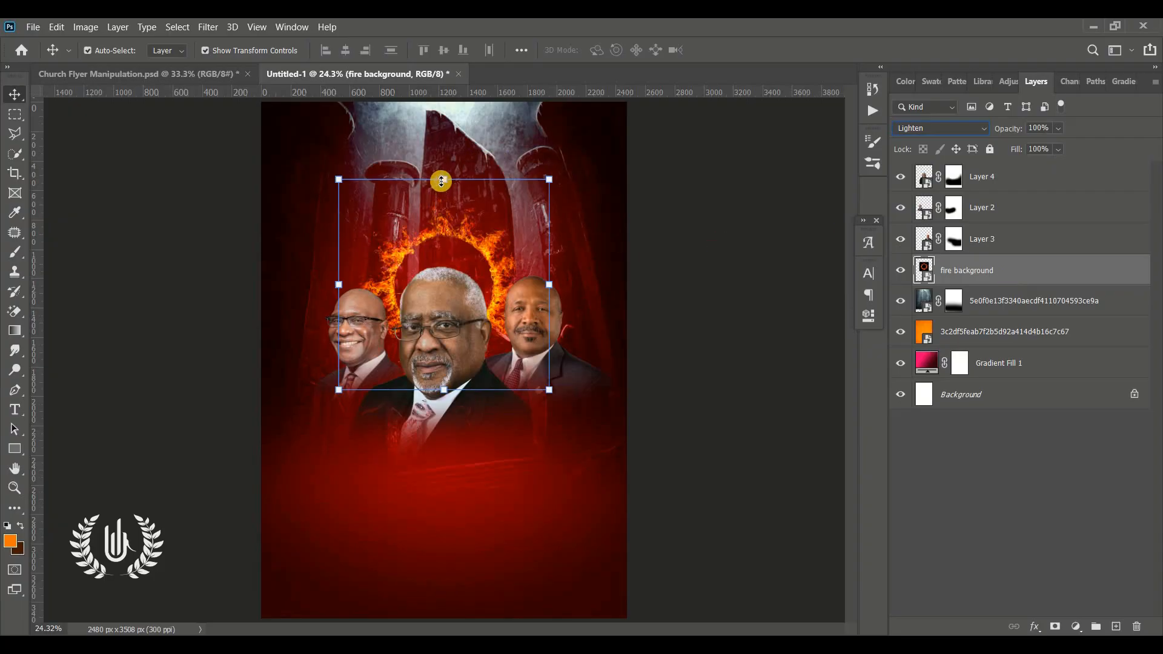
left_click_drag(441, 181, 444, 155)
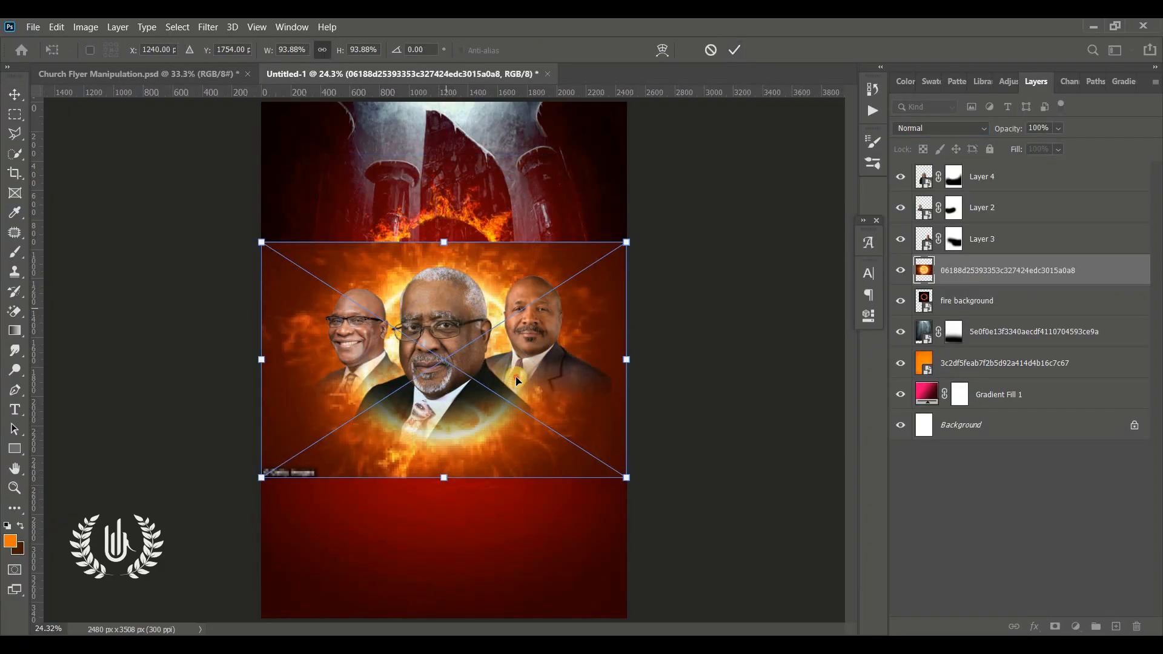
Step: Position the placed glowing sun image at X 1240 px, Y 1265 px and set its blend mode to Lighten
left_click_drag(513, 362, 512, 291)
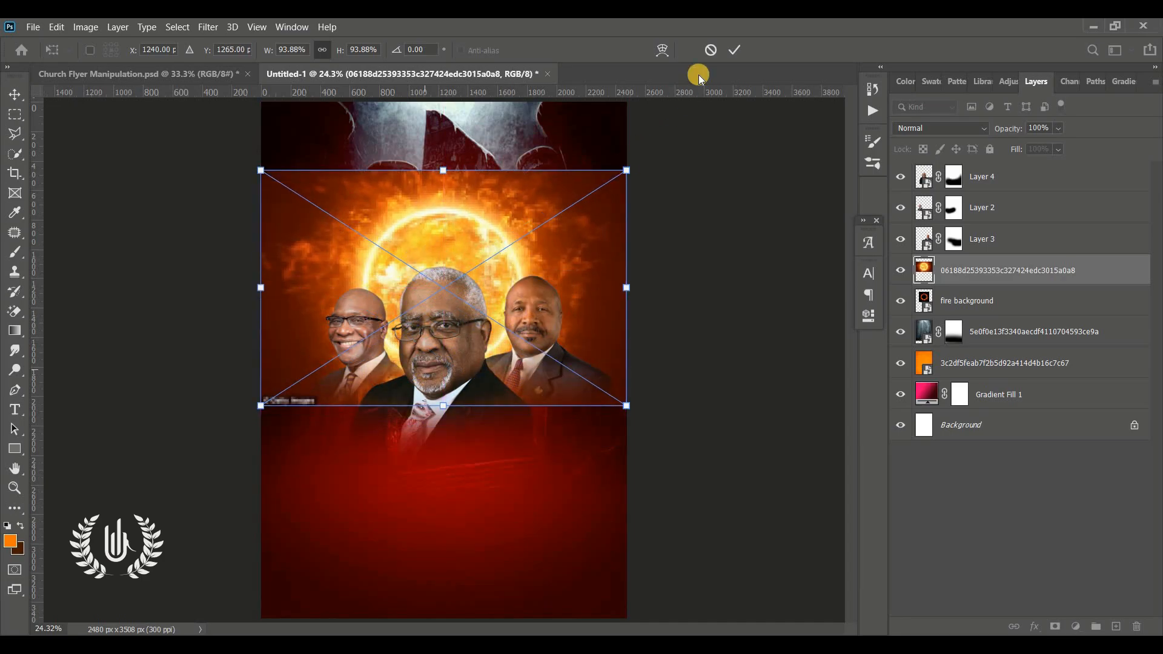
left_click(735, 49)
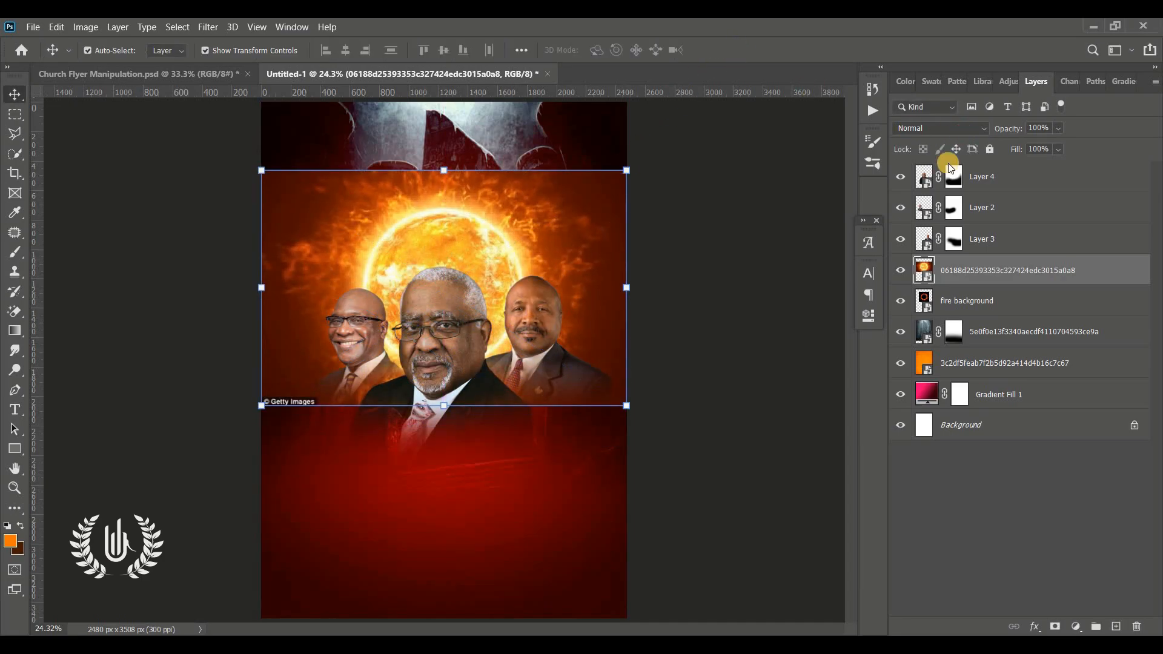
left_click(963, 129)
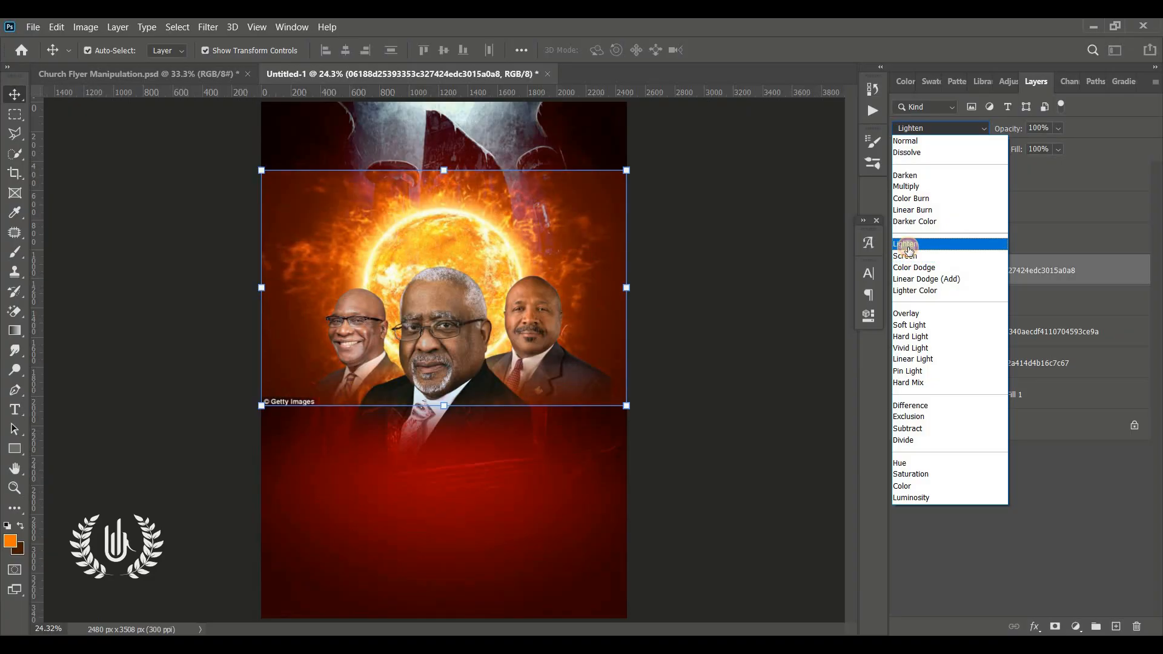
left_click(907, 245)
Step: Scale the sun image to 63.41% and fit it inside the fire ring at X 1277.62 px, Y 1212.25 px
left_click_drag(626, 287, 506, 287)
left_click_drag(395, 255, 436, 266)
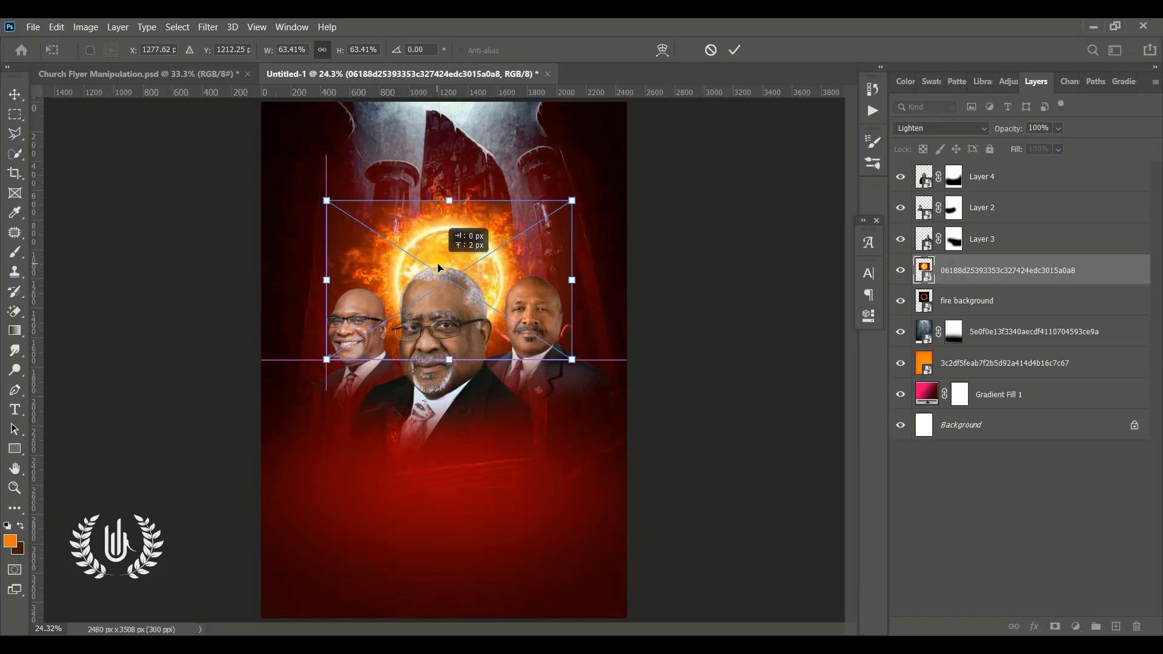
left_click(735, 49)
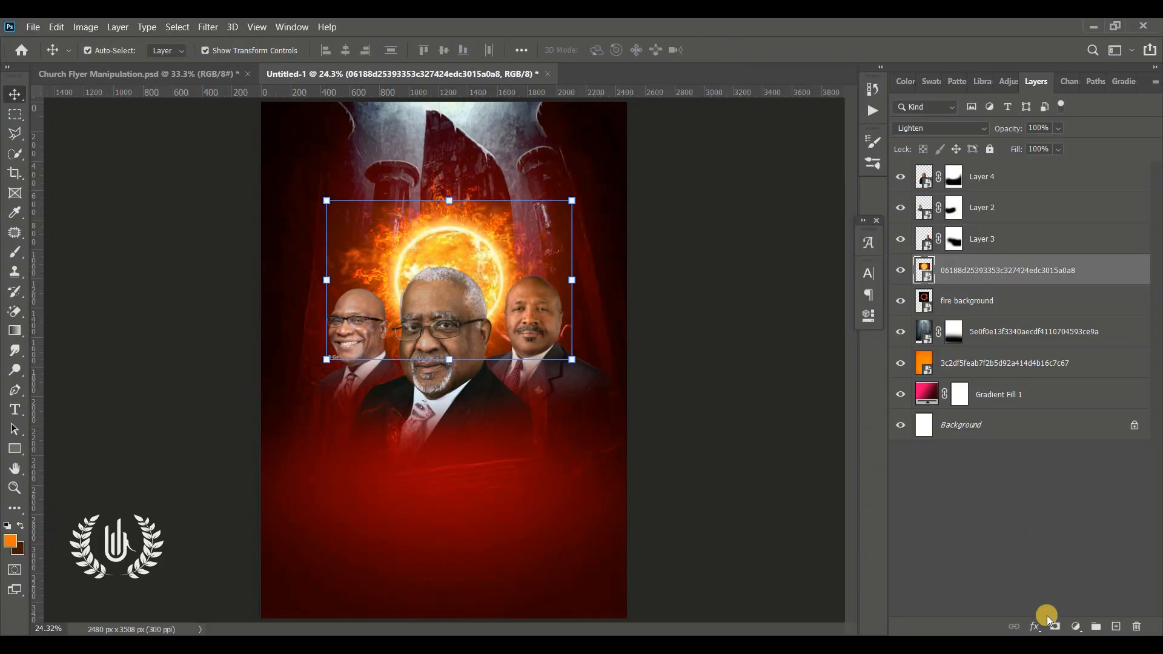
Step: Toggle the sun image layer's visibility off and back on to compare its effect
left_click(900, 272)
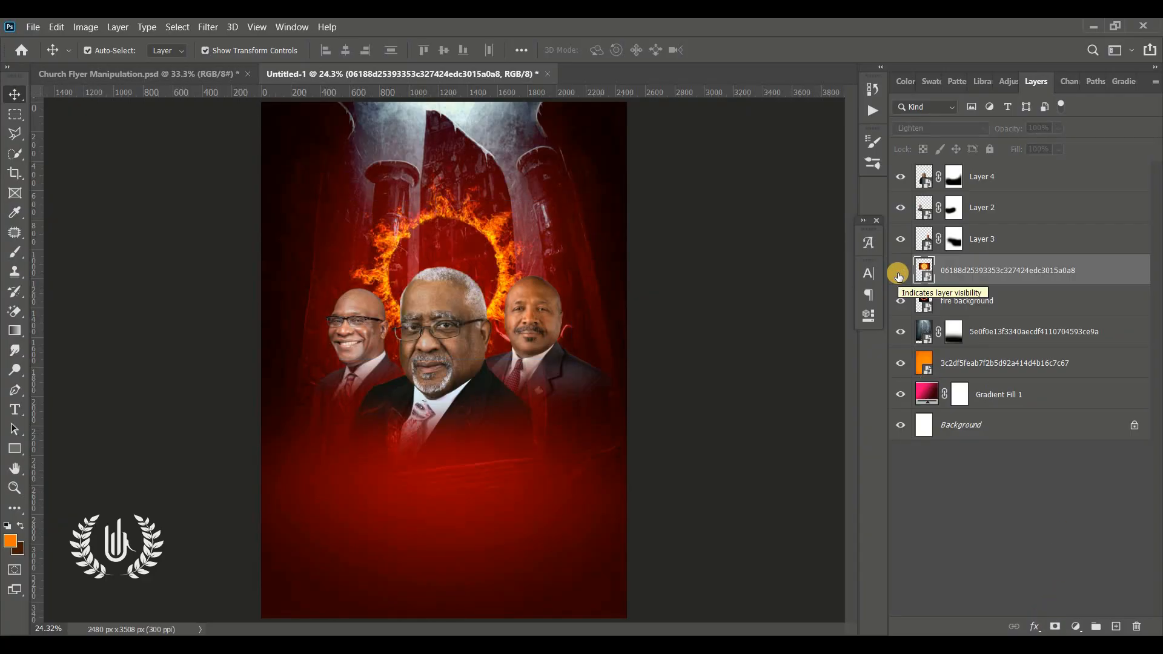
left_click(899, 272)
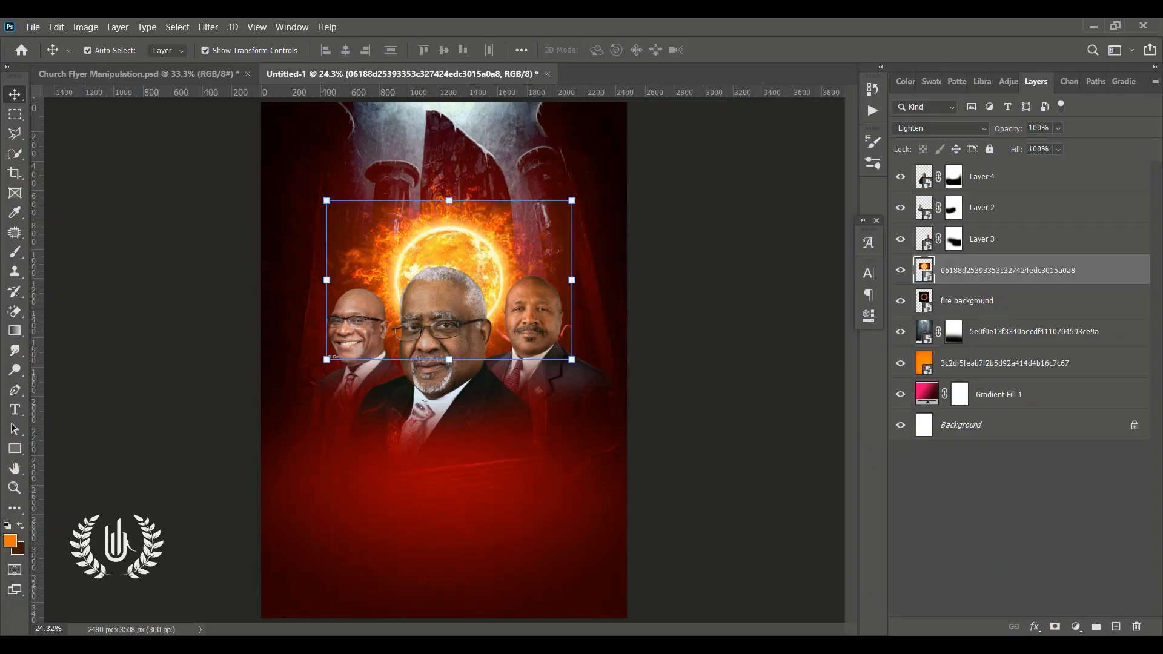
Step: Add a layer mask to the sun layer and paint out its visible rectangular edges with a 500 px soft black brush
left_click(1054, 626)
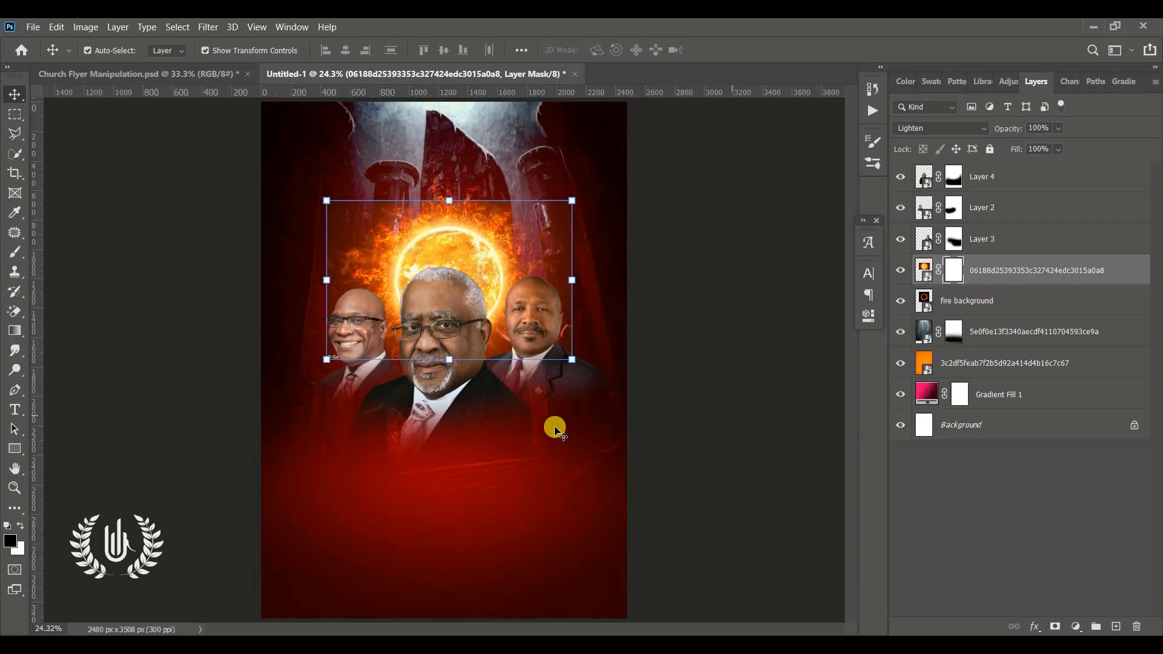
key("b")
key("bracketleft")
key("bracketleft")
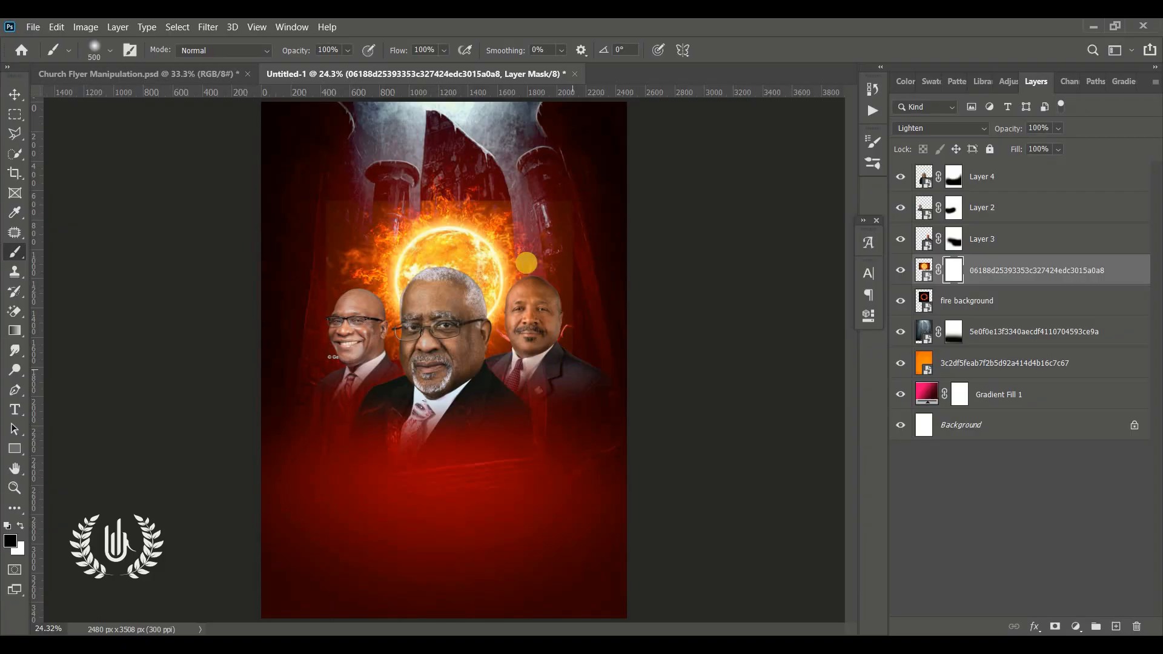
mouse_move(535, 219)
left_mouse_down()
mouse_move(577, 277)
mouse_move(547, 354)
mouse_move(414, 425)
mouse_move(326, 354)
mouse_move(343, 252)
mouse_move(382, 195)
left_mouse_up()
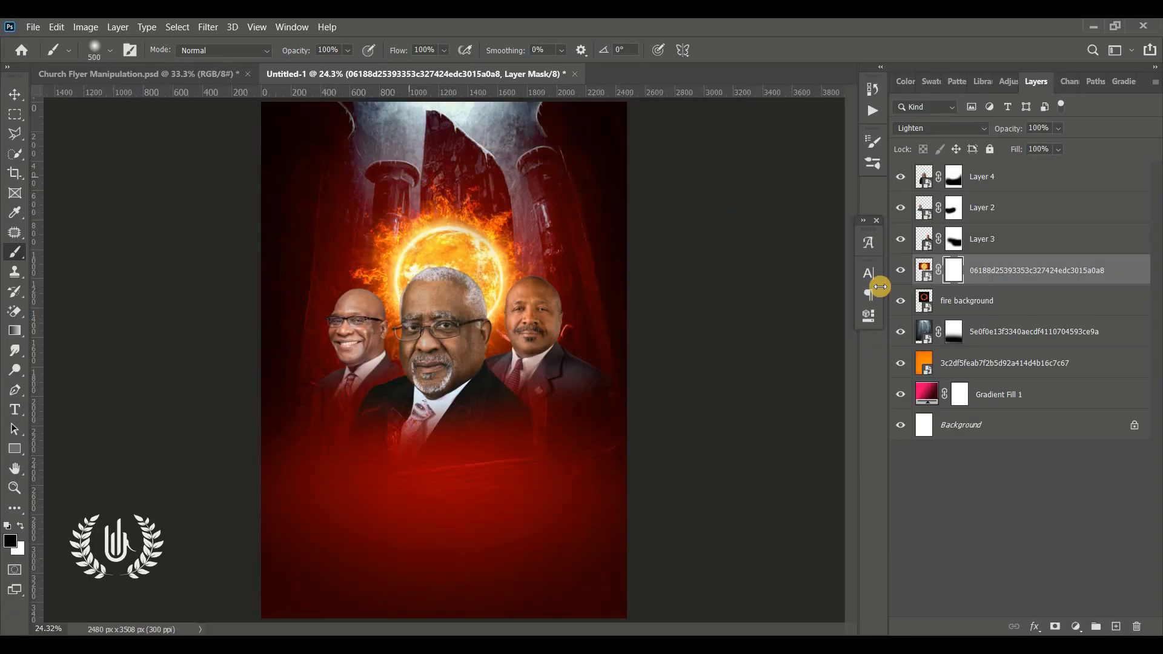
Step: Toggle the visibility of the sun and fire background layers to compare their effect behind the portraits
left_click(906, 276)
left_click(907, 277)
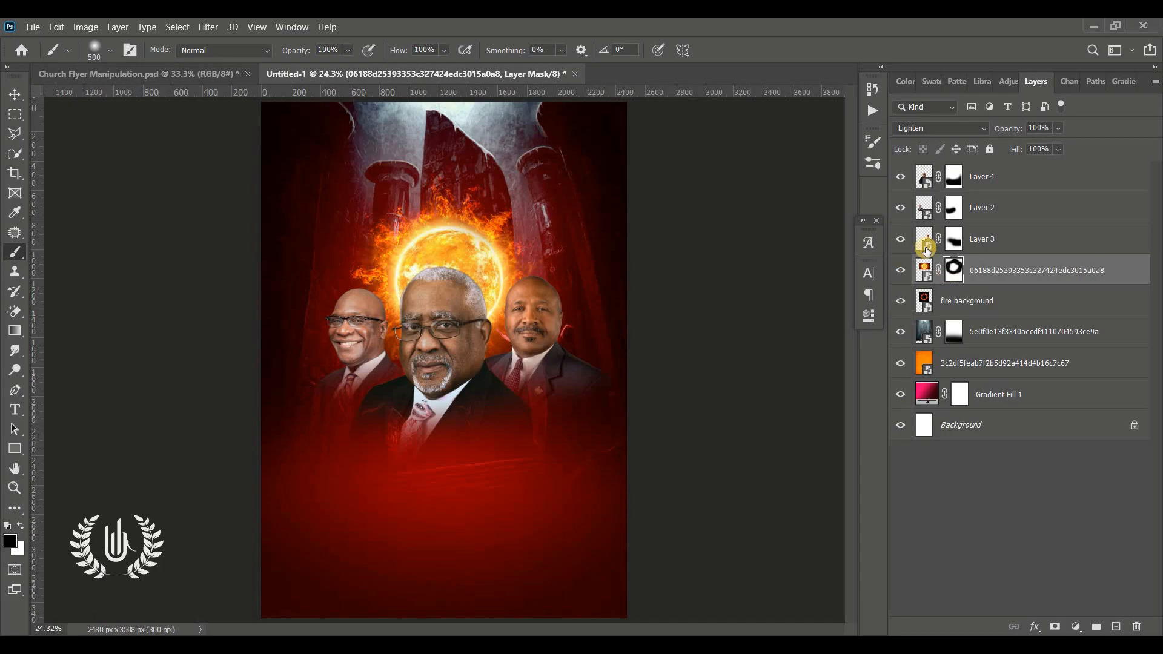
left_click(11, 95)
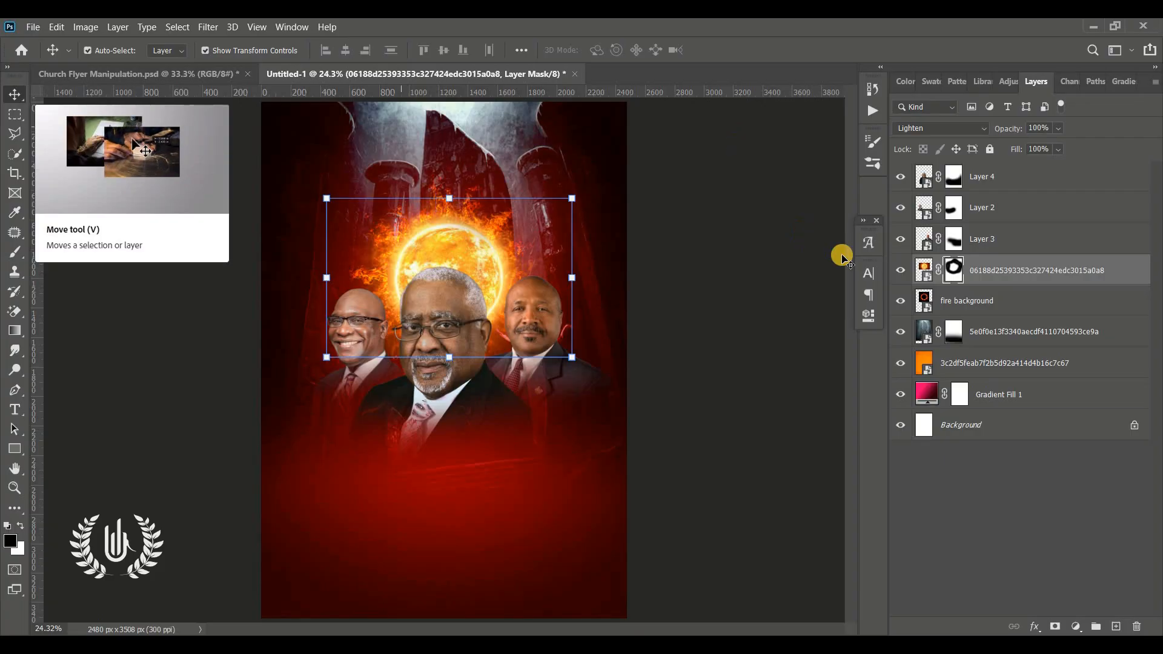
left_click(901, 272)
left_click(901, 273)
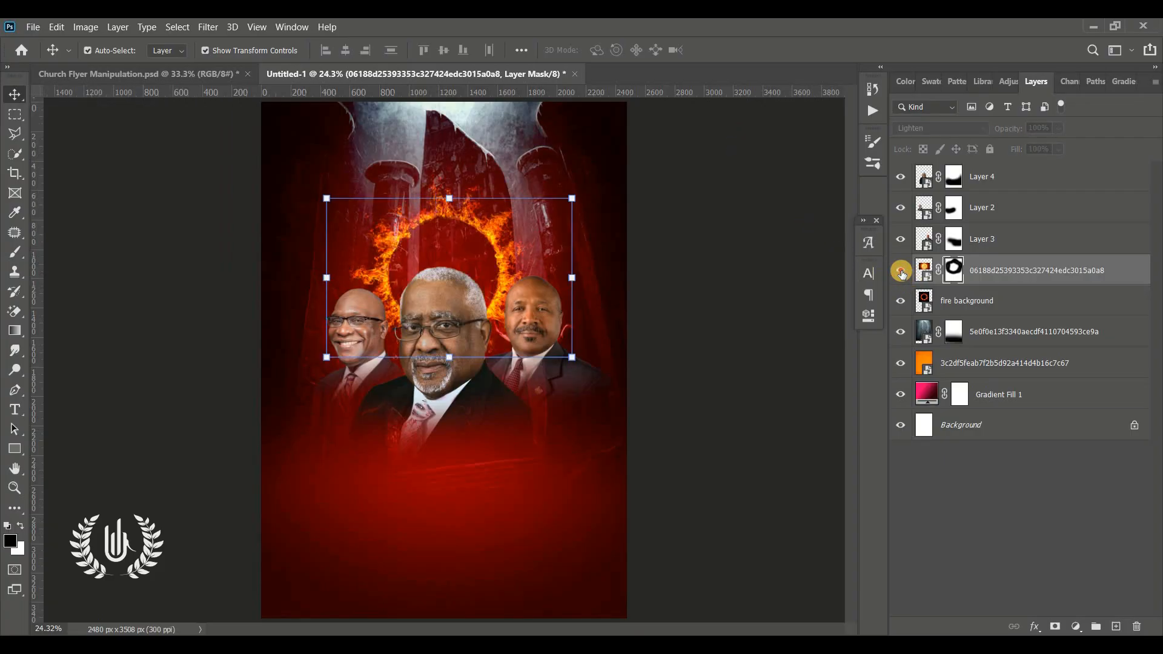
left_click(901, 272)
left_click(982, 310)
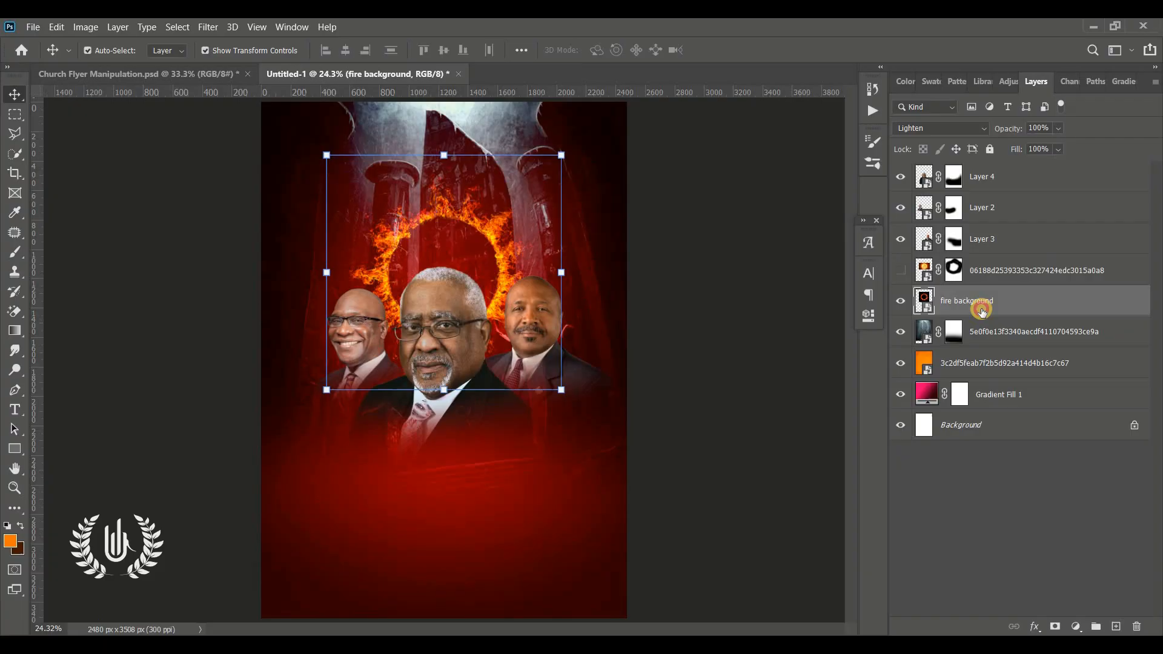
left_click(898, 303)
left_click(897, 302)
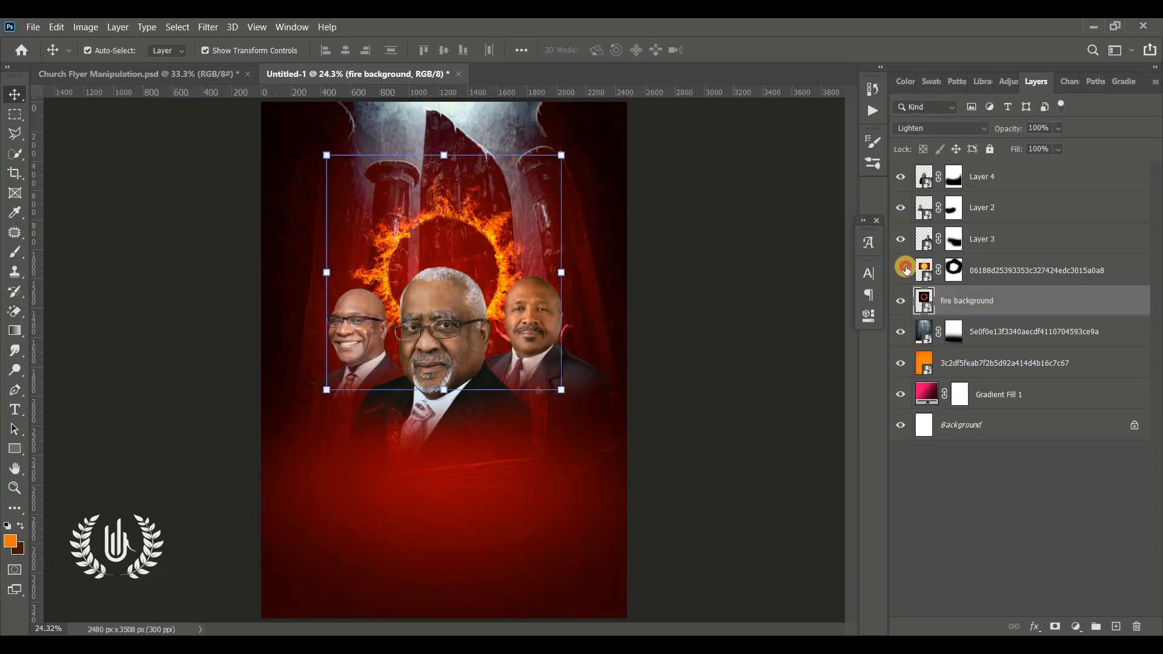
left_click(901, 271)
Step: Select the sun and fire background layers together and move them down behind the central portrait's head
left_click(1051, 272, "ctrl")
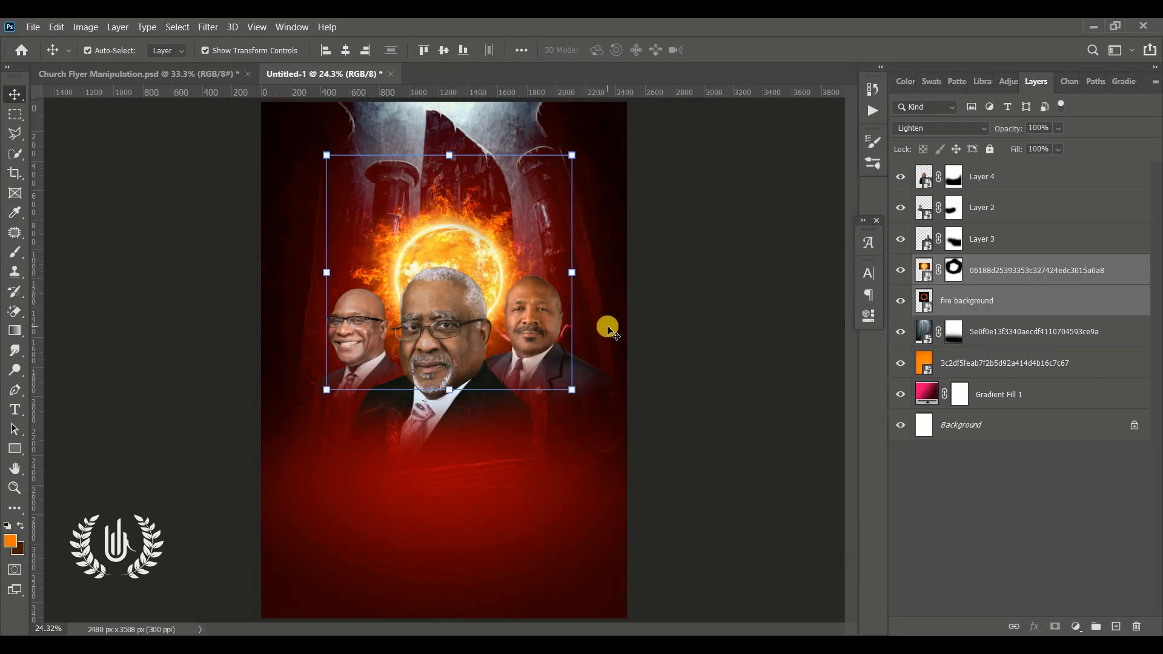
key("Down")
key("Down")
key("Down")
key("Down")
key("Down")
key("Down")
key("Down")
key("Down")
key("Down")
key("Down")
key("Down")
key("Down")
key("Down")
key("Down")
key("Down")
key("Down")
key("Down")
key("Down")
key("Down")
key("Down")
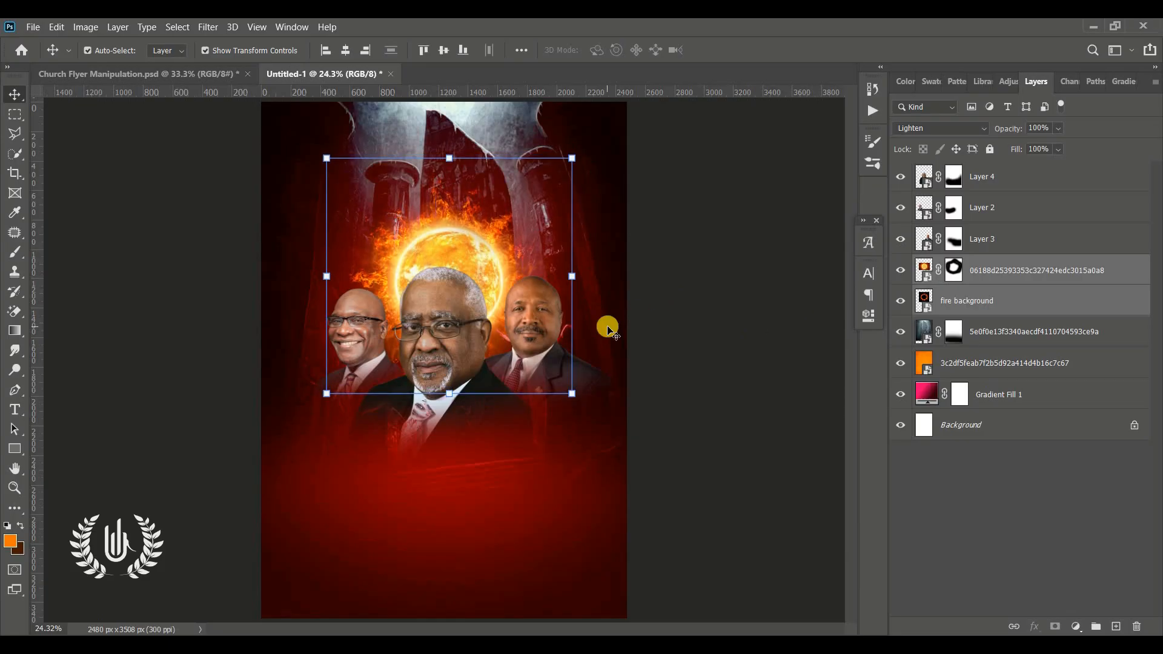
key("shift+Down")
key("shift+Down")
key("shift+Down")
key("shift+Down")
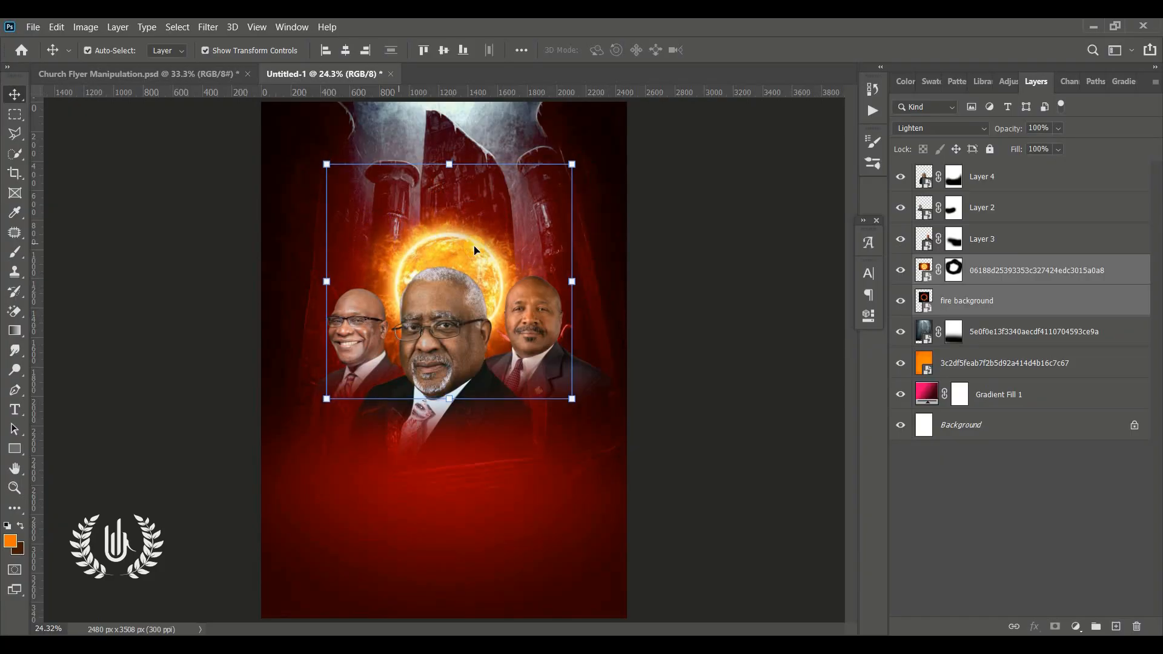
left_click_drag(474, 249, 463, 276)
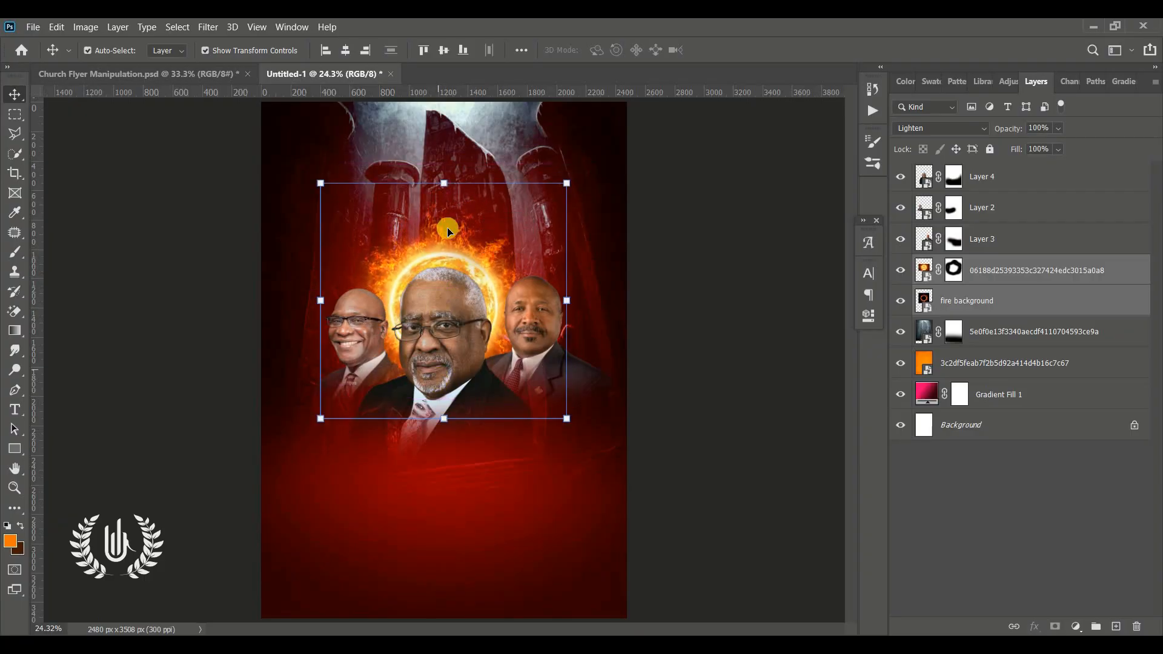
Step: Scale the sun and fire layers together to 104.11% and position them at X 1240 px, Y 1394.13 px
mouse_move(446, 176)
left_mouse_down()
mouse_move(448, 158)
mouse_move(445, 174)
left_mouse_up()
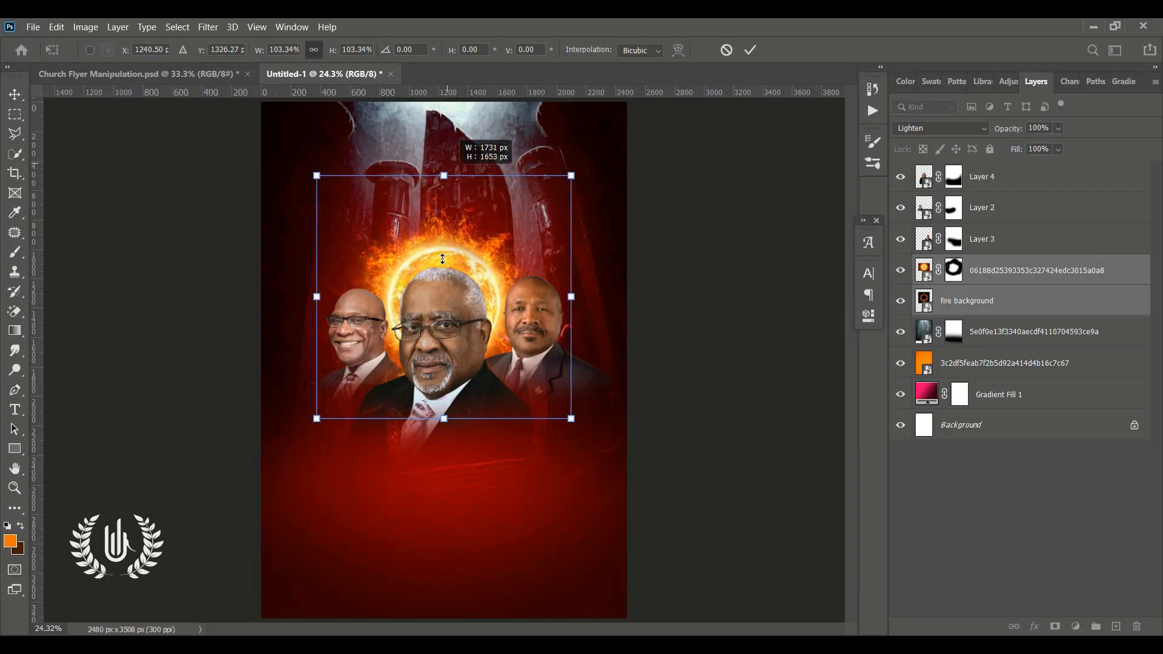
left_click_drag(441, 277, 441, 288)
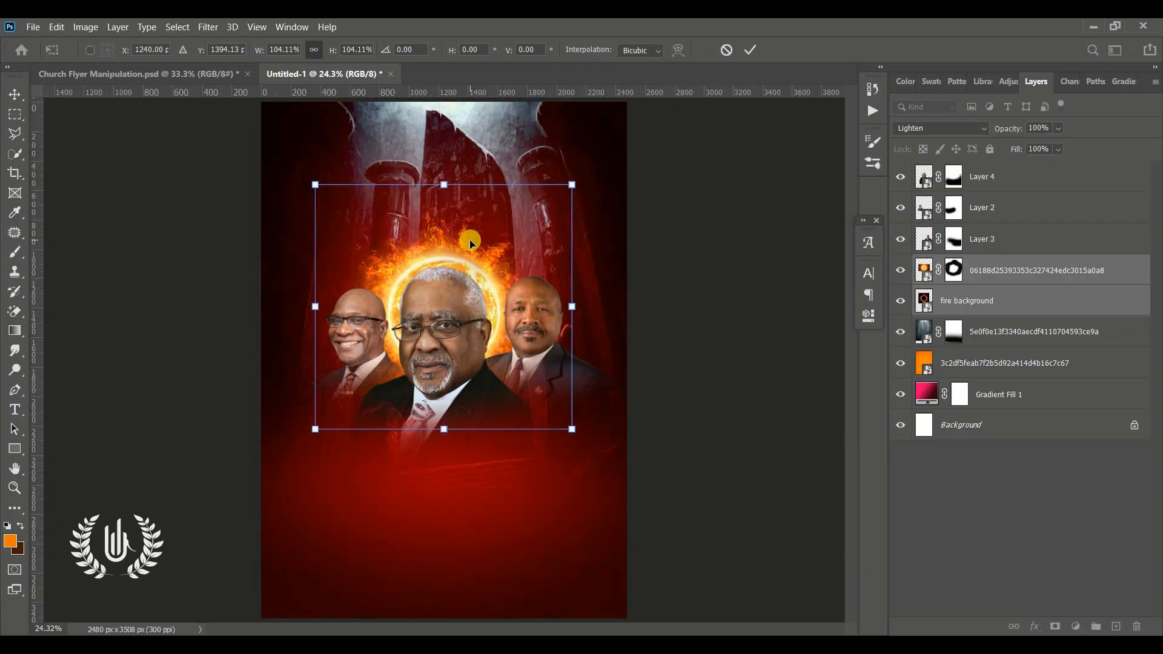
left_click(752, 50)
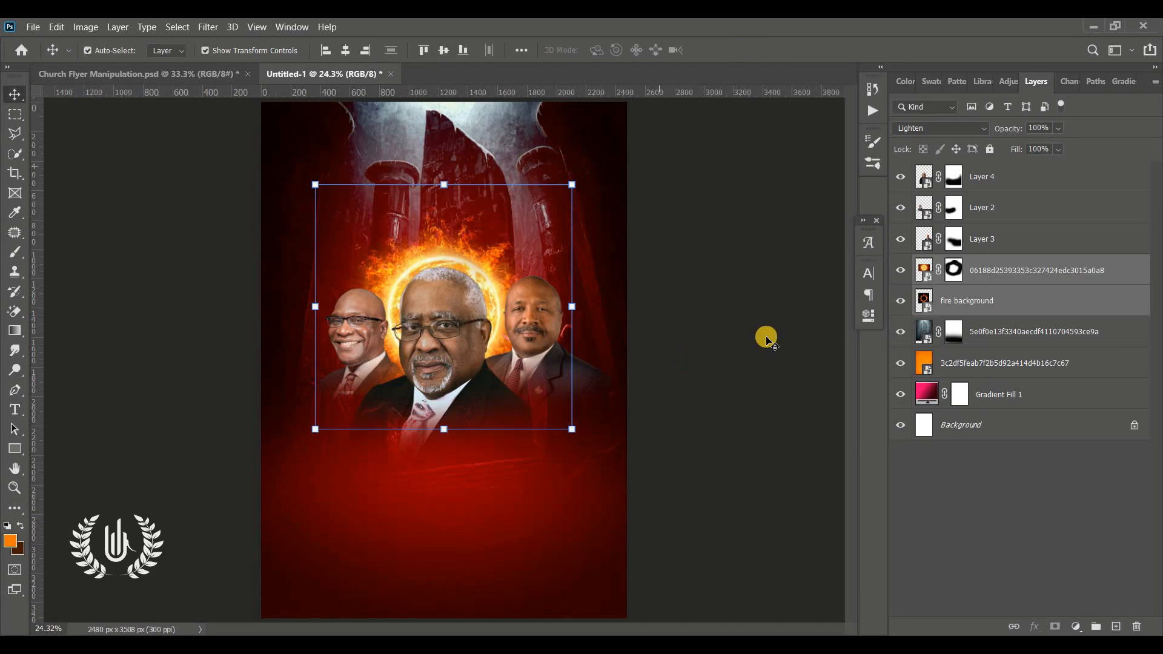
Step: Group all layers from Layer 4 down to Gradient Fill 1, leaving the Background layer outside the group
left_click(766, 335)
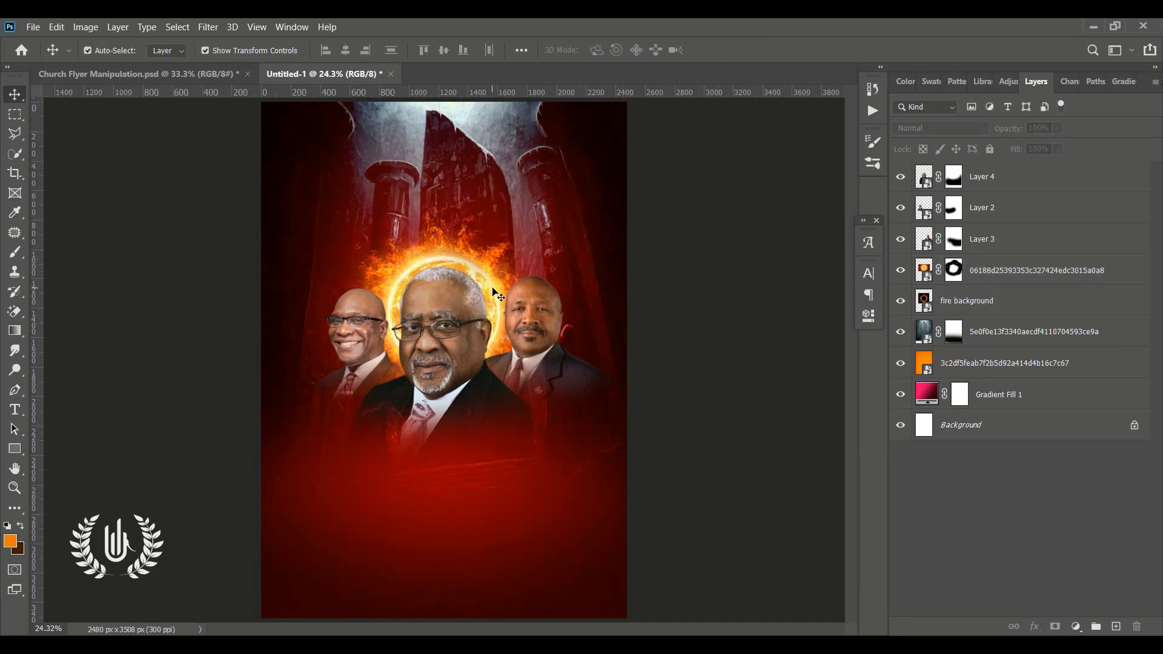
left_click(972, 178)
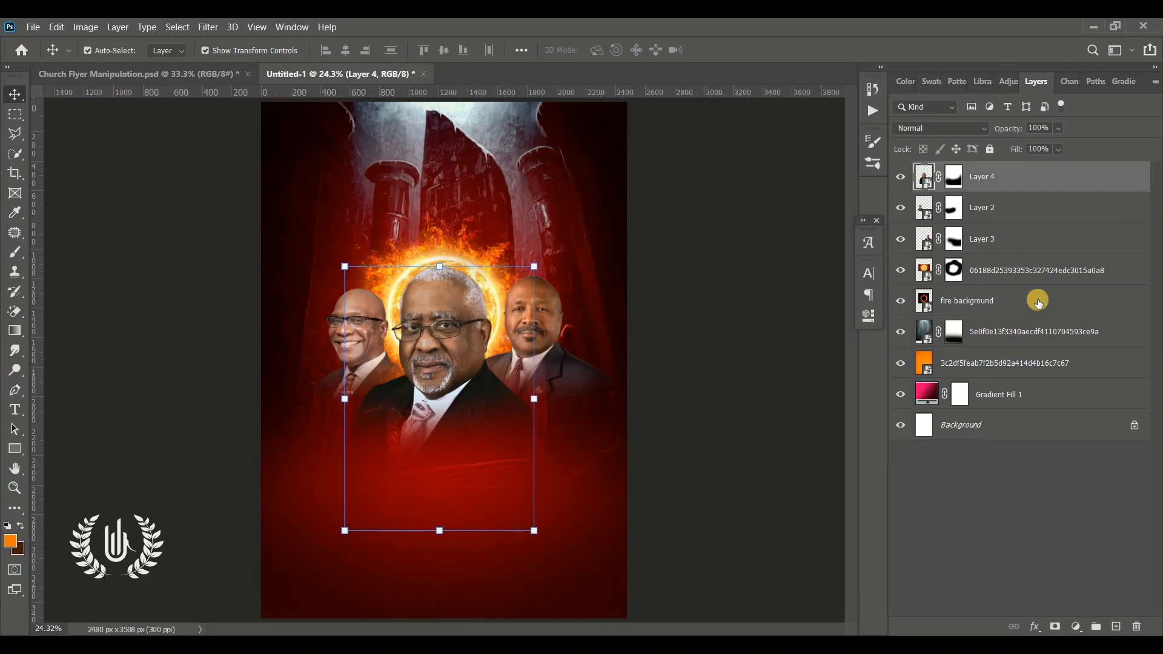
left_click(1033, 411, "shift")
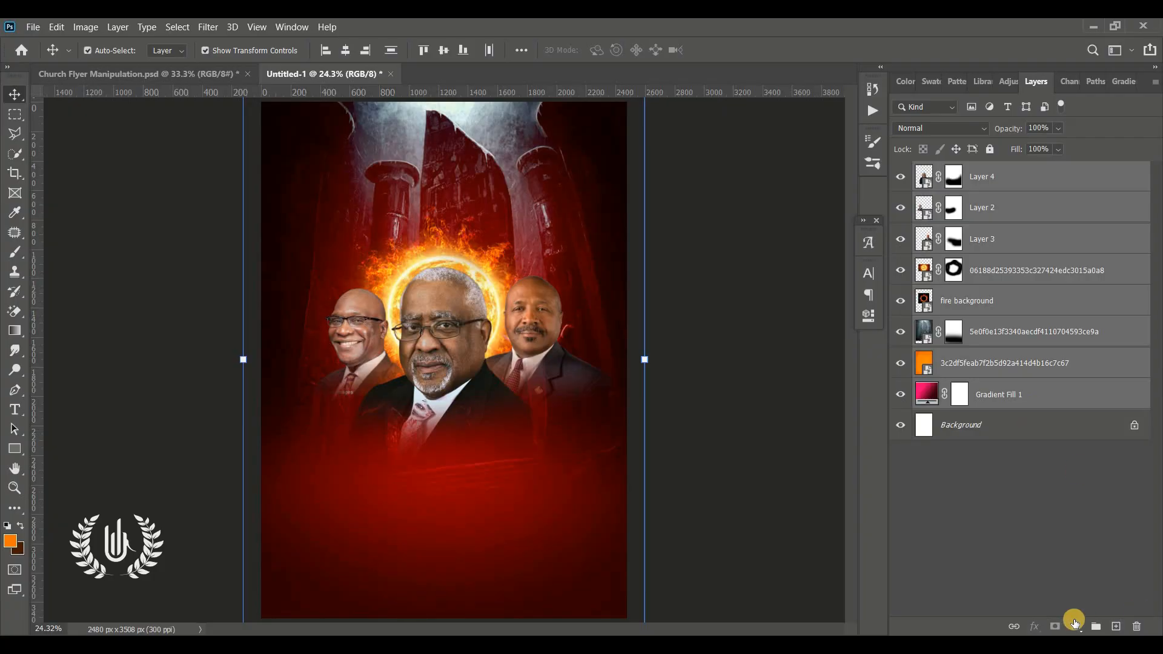
left_click(1097, 627)
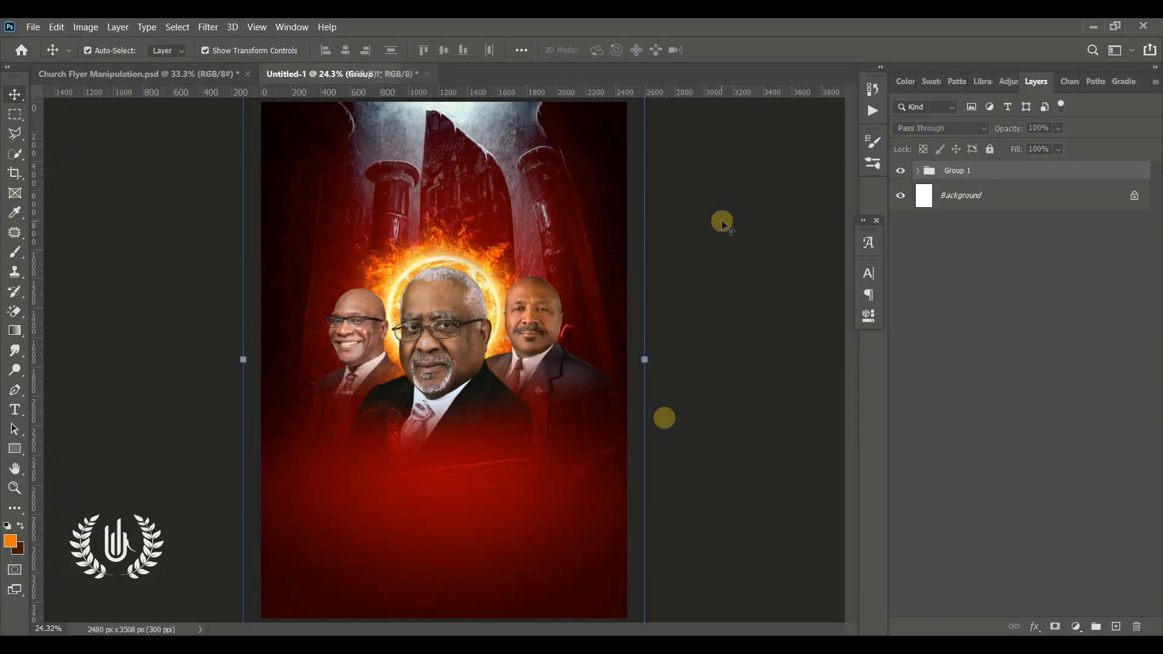
Step: Paste the wooden saloon door image, scale it to 333.80% at X 1240 px, Y 2326.14 px, and convert it to a smart object
key("ctrl+v")
key("ctrl+t")
left_click_drag(436, 402, 424, 574)
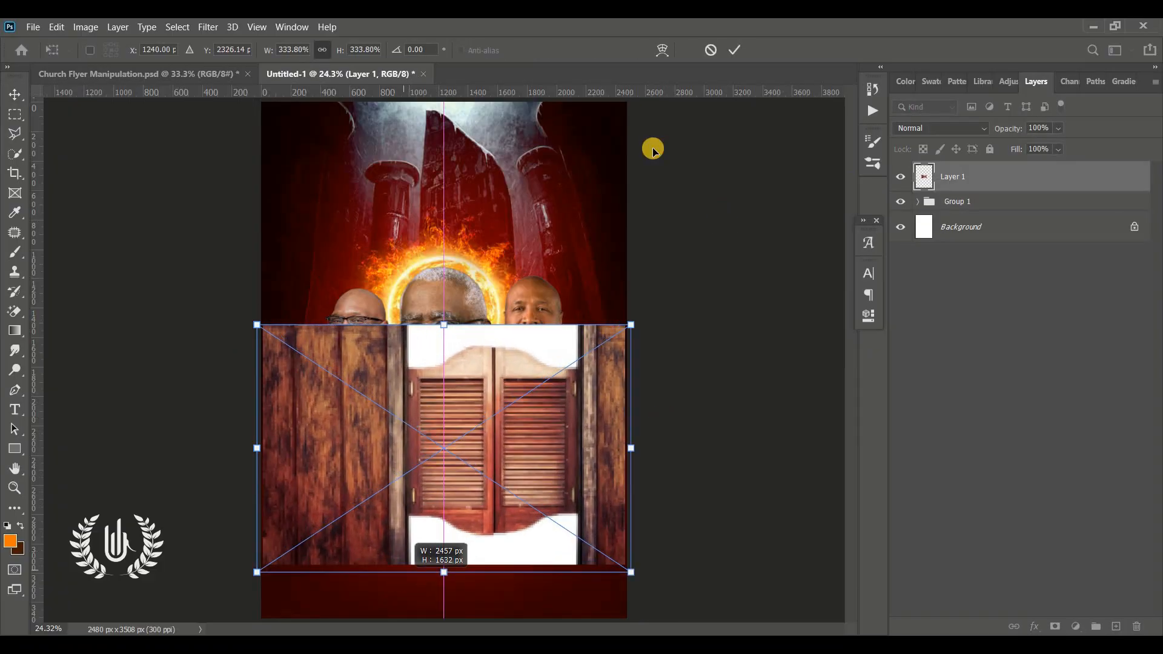
left_click(729, 51)
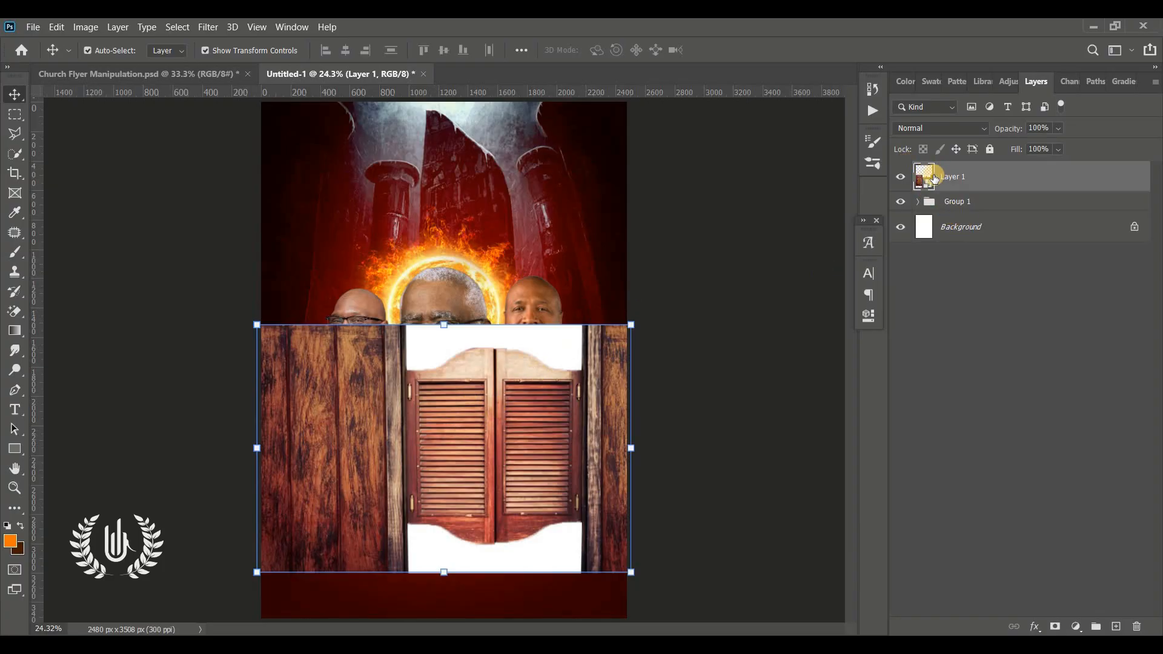
Step: Scale the saloon door image to 383.08% and position it at X 1070.26 px, Y 2486.63 px
left_click_drag(490, 360, 454, 302)
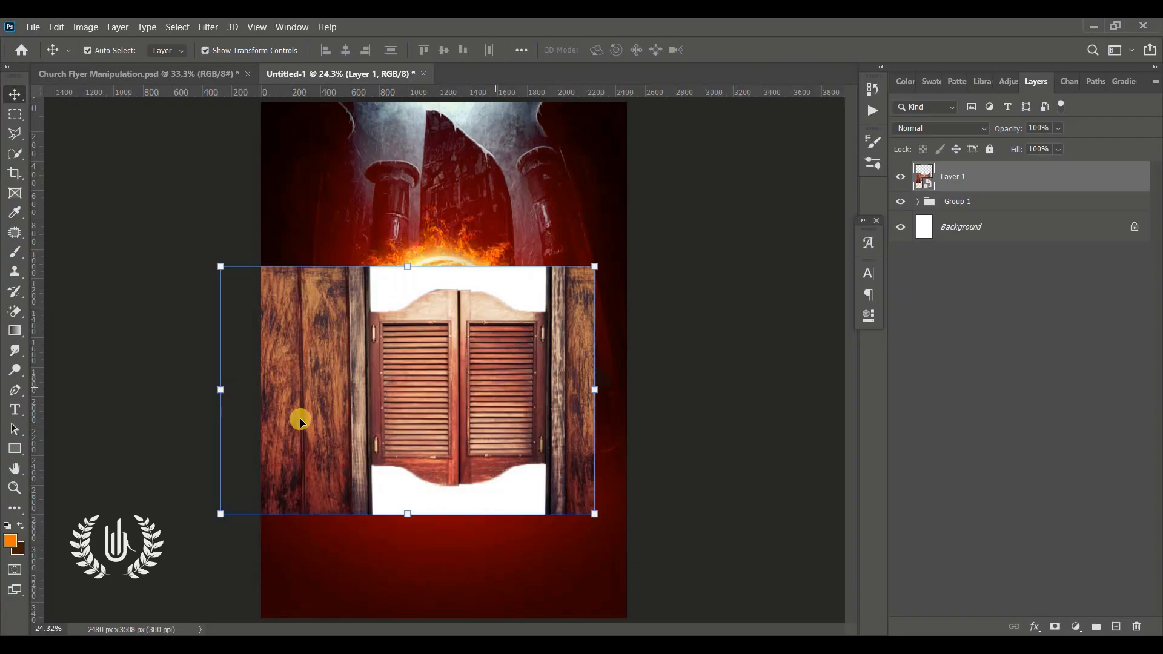
left_click_drag(222, 514, 194, 560)
left_click_drag(440, 449, 466, 508)
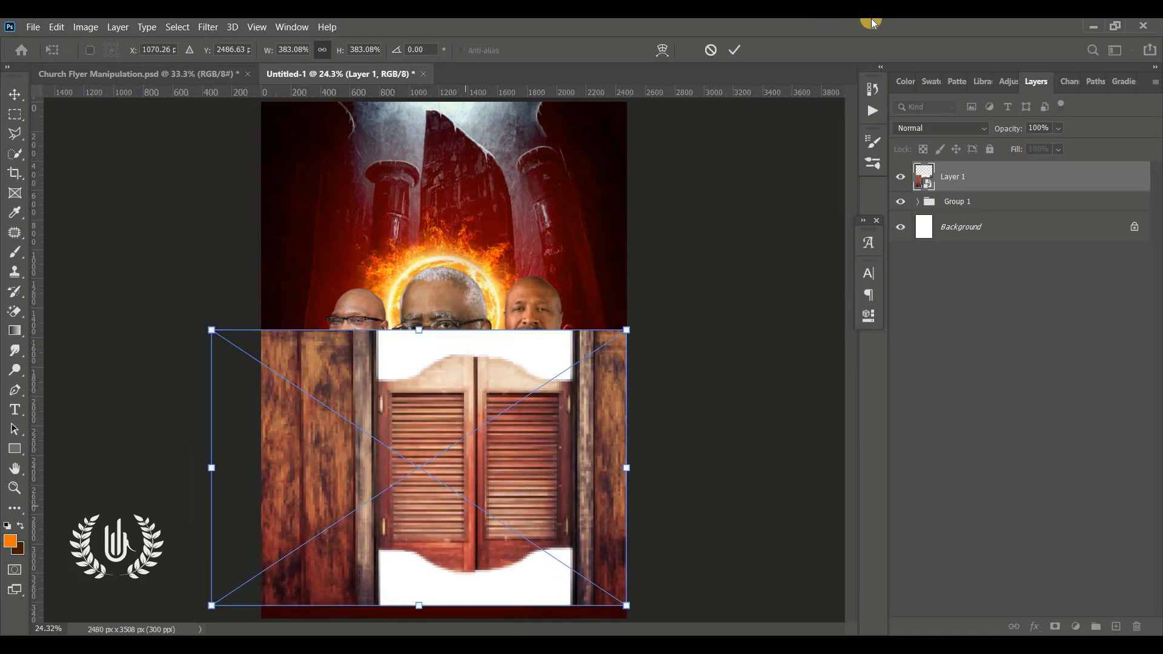
left_click(735, 50)
Step: Rasterize the saloon door layer and erase the white areas above and below the doors with the Magic Eraser at tolerance 34
right_click(1016, 182)
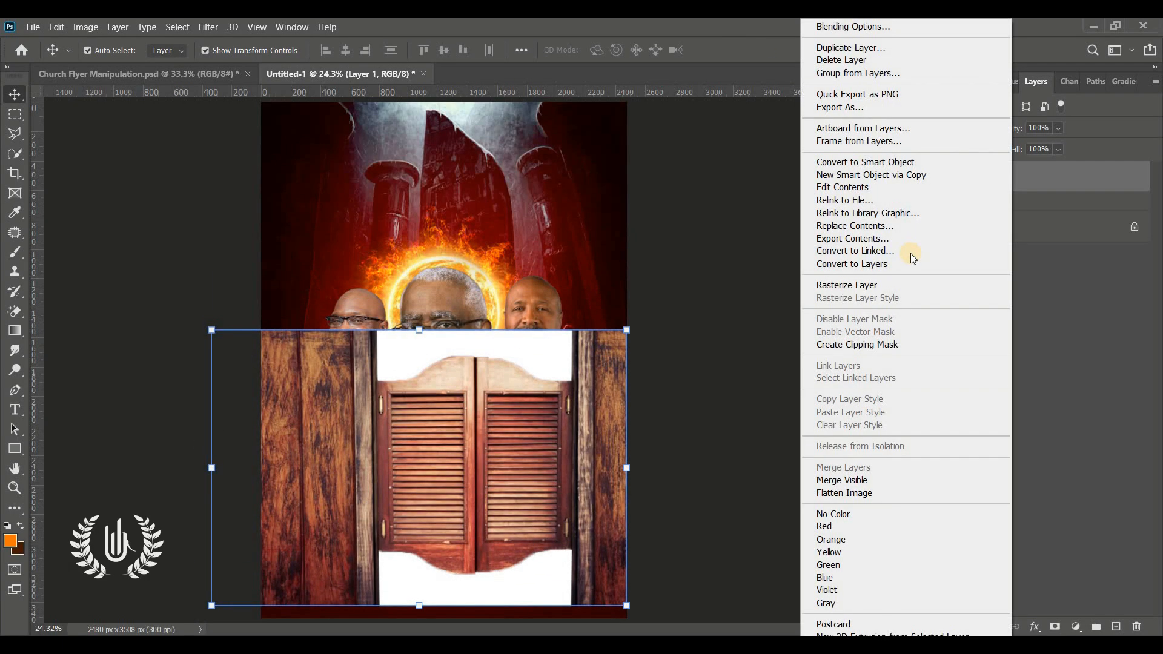
left_click(330, 182)
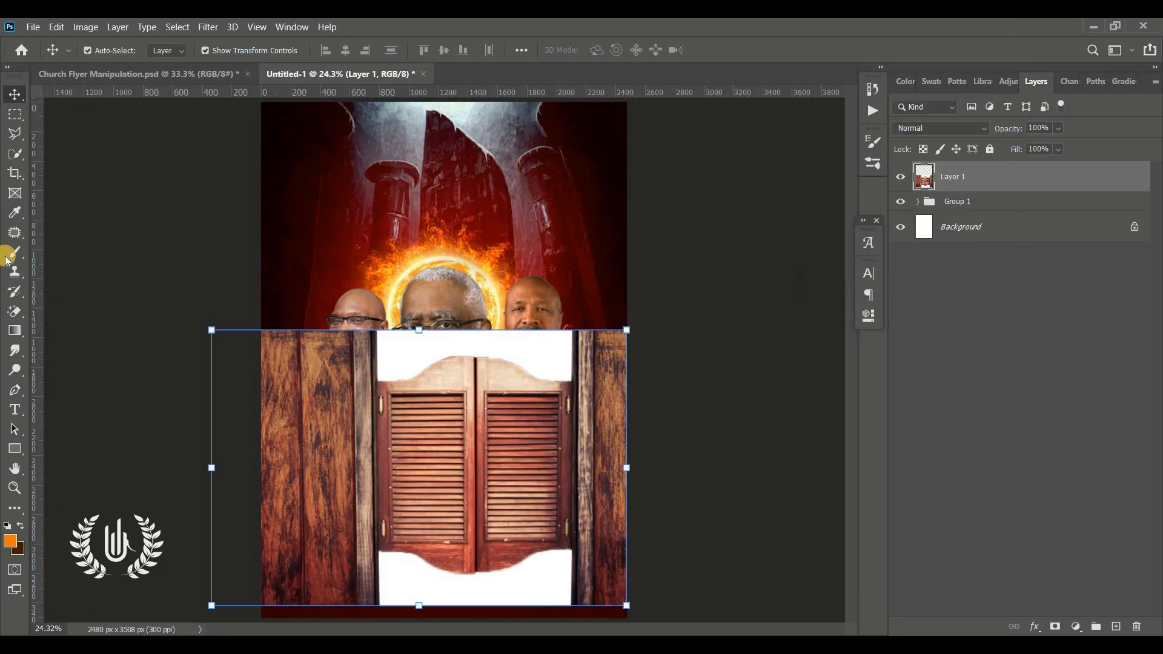
left_click_drag(16, 308, 100, 345)
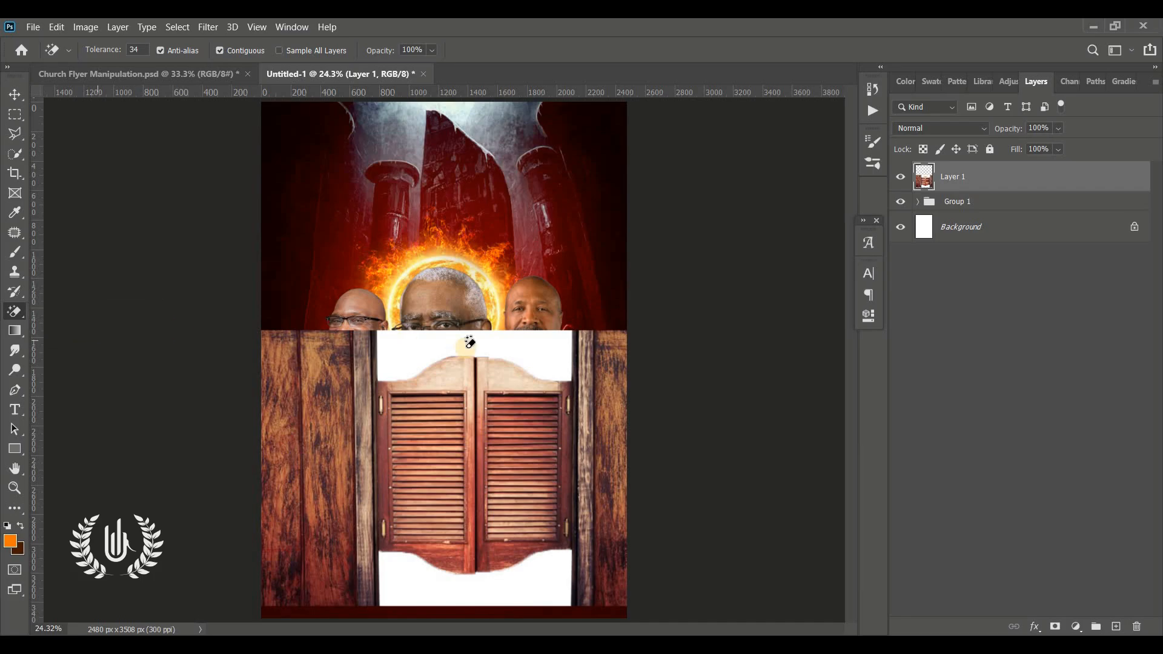
left_click(398, 348)
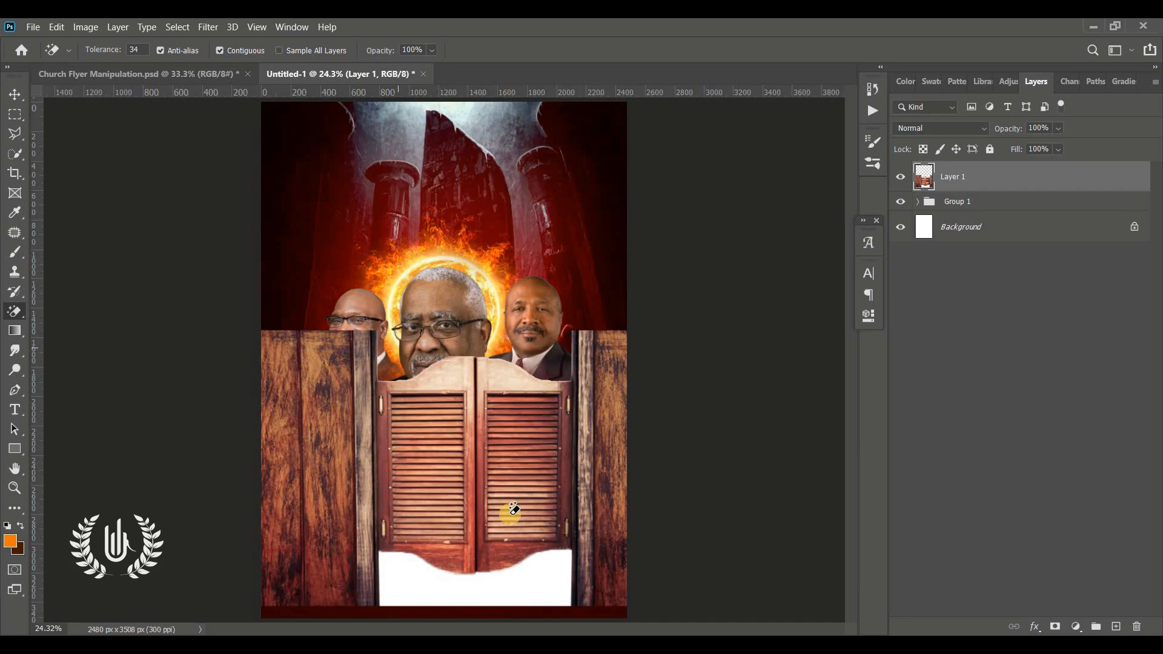
left_click(545, 580)
Step: Move the saloon door layer down and scale it to 111.25%, positioned at X 911.98 px, Y 2920 px
left_click(15, 93)
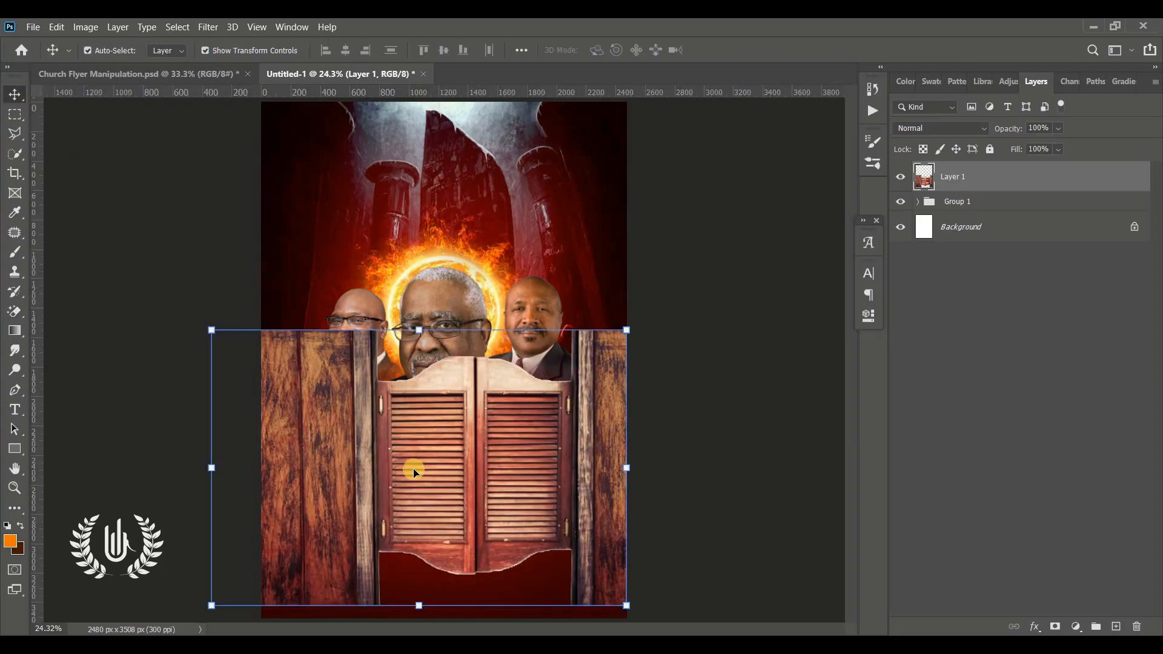
left_click_drag(413, 468, 416, 525)
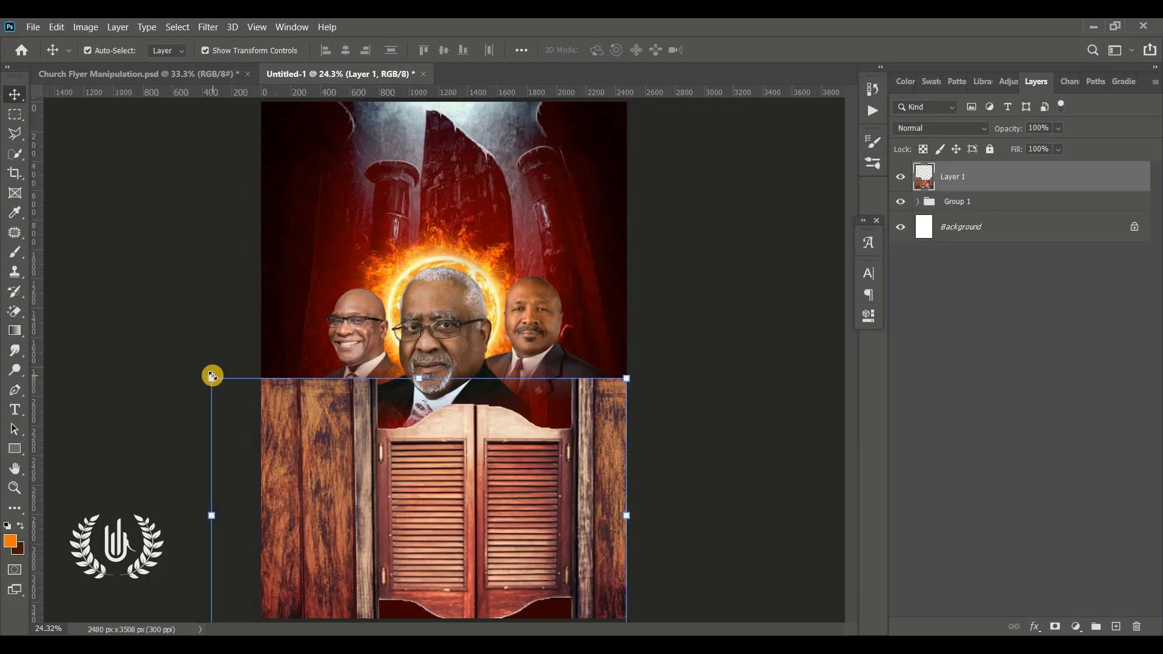
left_click_drag(212, 376, 161, 349)
left_click_drag(436, 437, 439, 470)
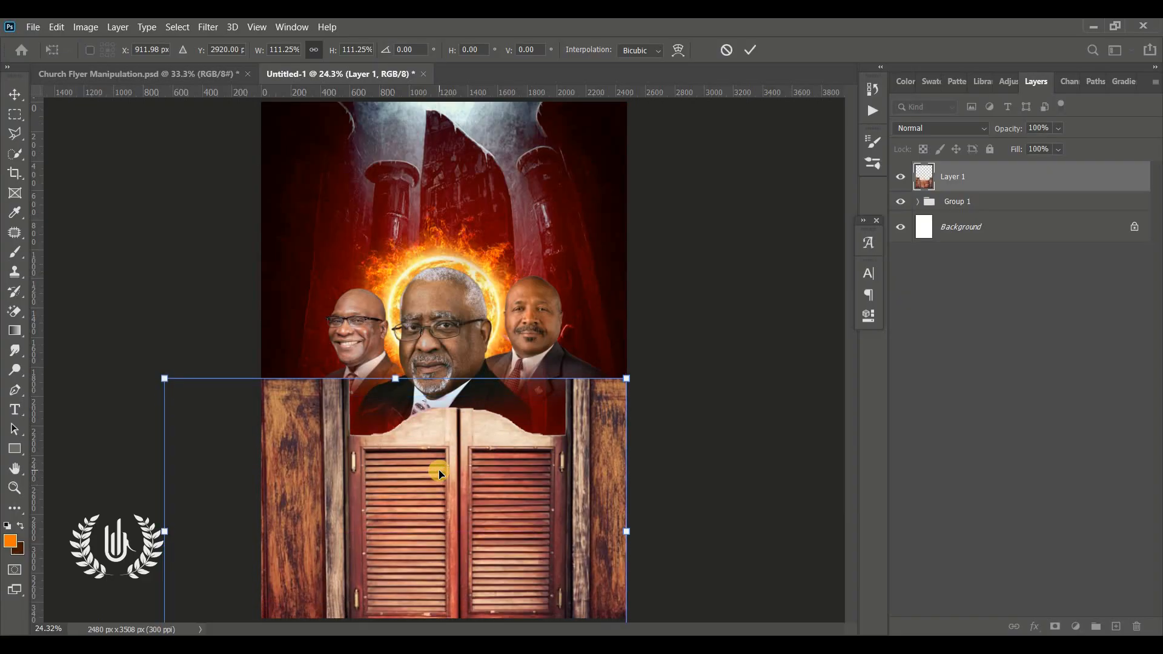
left_click(752, 55)
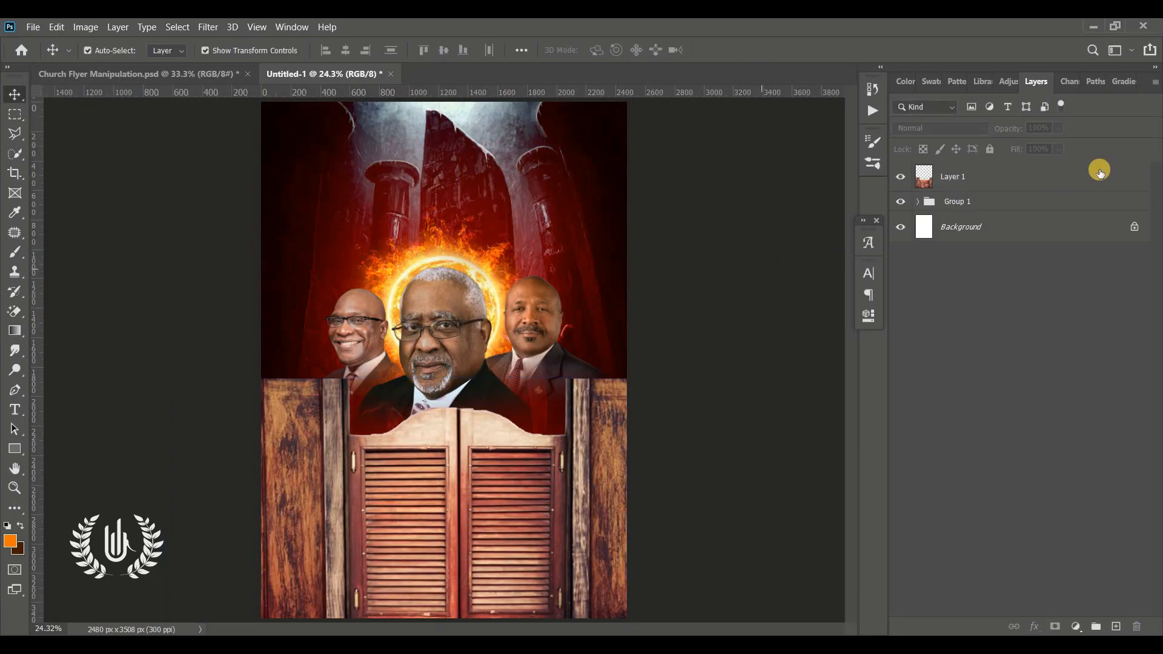
left_click(1021, 188)
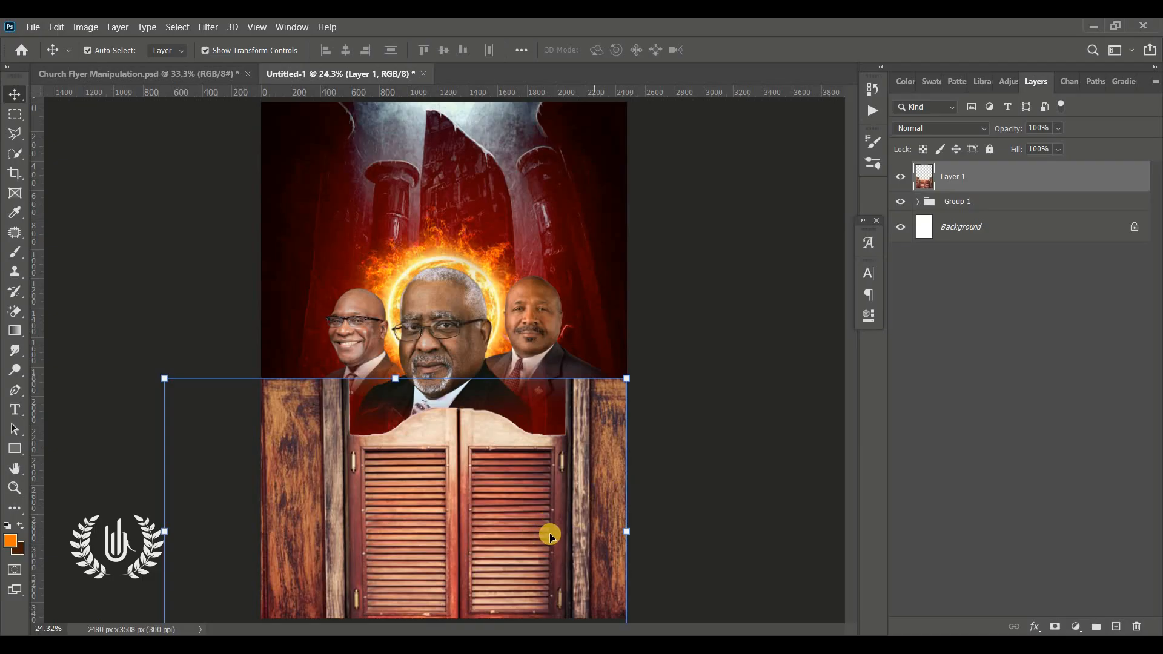
left_click(731, 549)
left_click(731, 550)
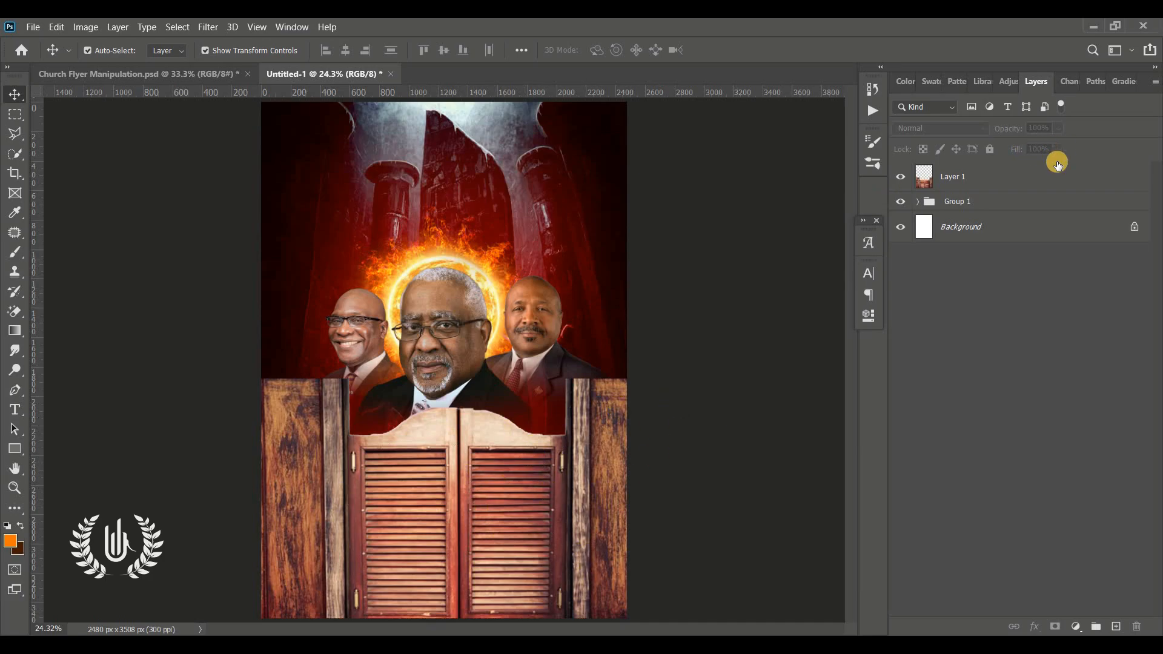
Step: Add a linear Gradient Fill layer fading to transparent above the saloon door layer and delete the gradient's end colour stop
left_click(1024, 180)
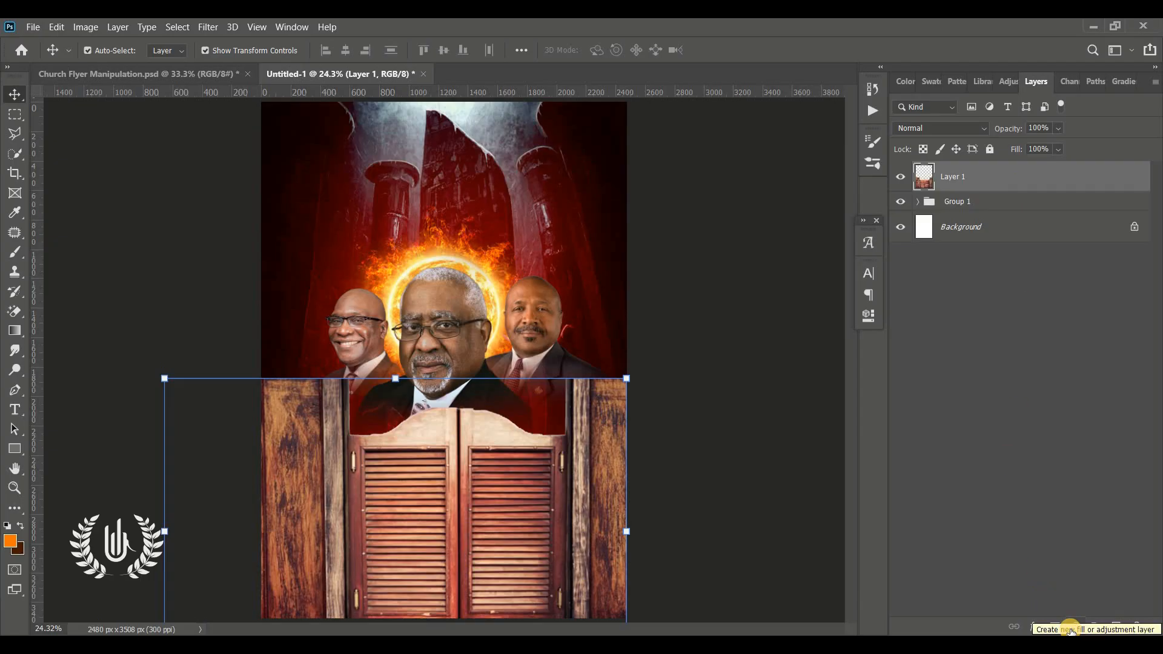
left_click(1078, 627)
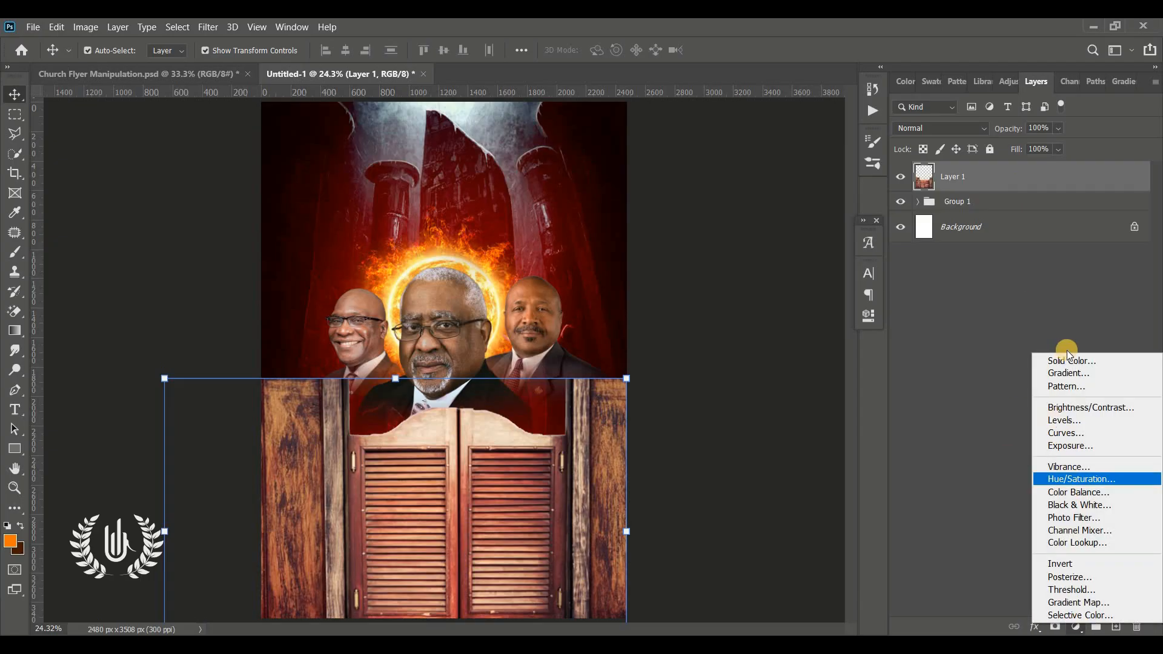
left_click(1121, 377)
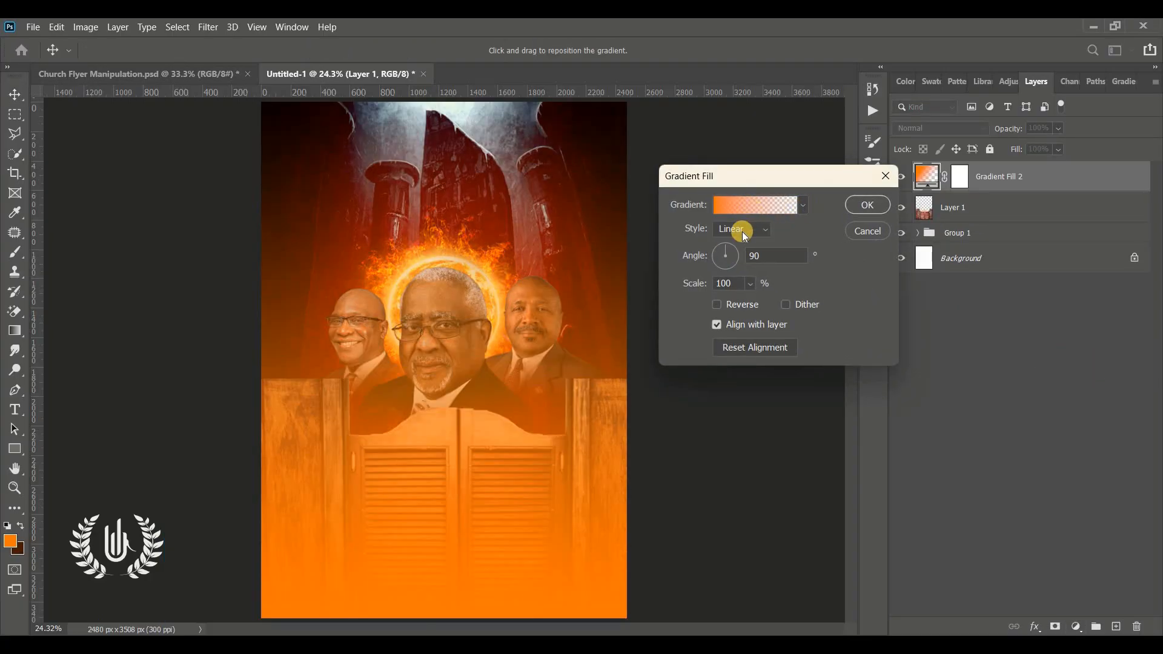
left_click(761, 209)
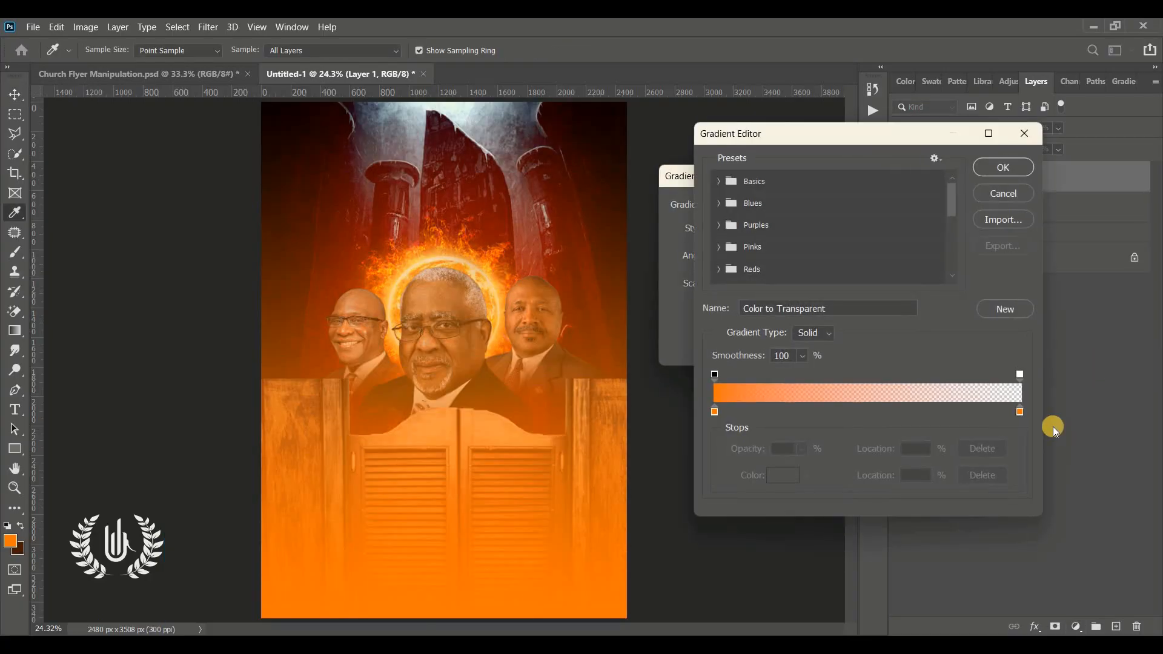
left_click(1020, 413)
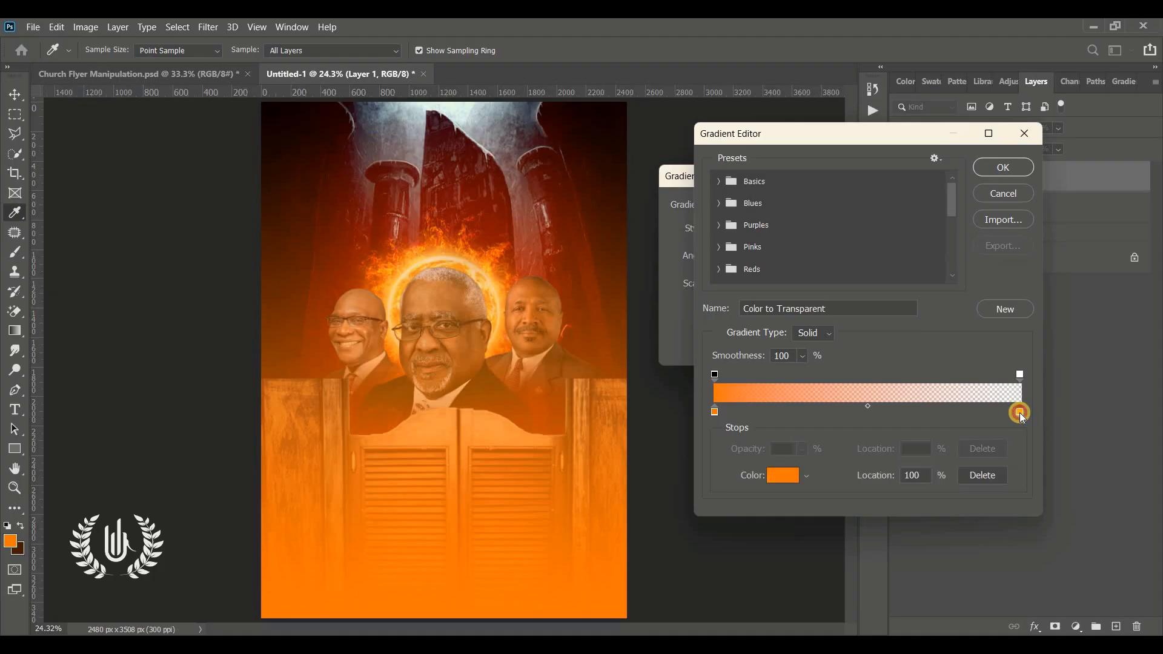
left_click_drag(1017, 412, 1017, 411)
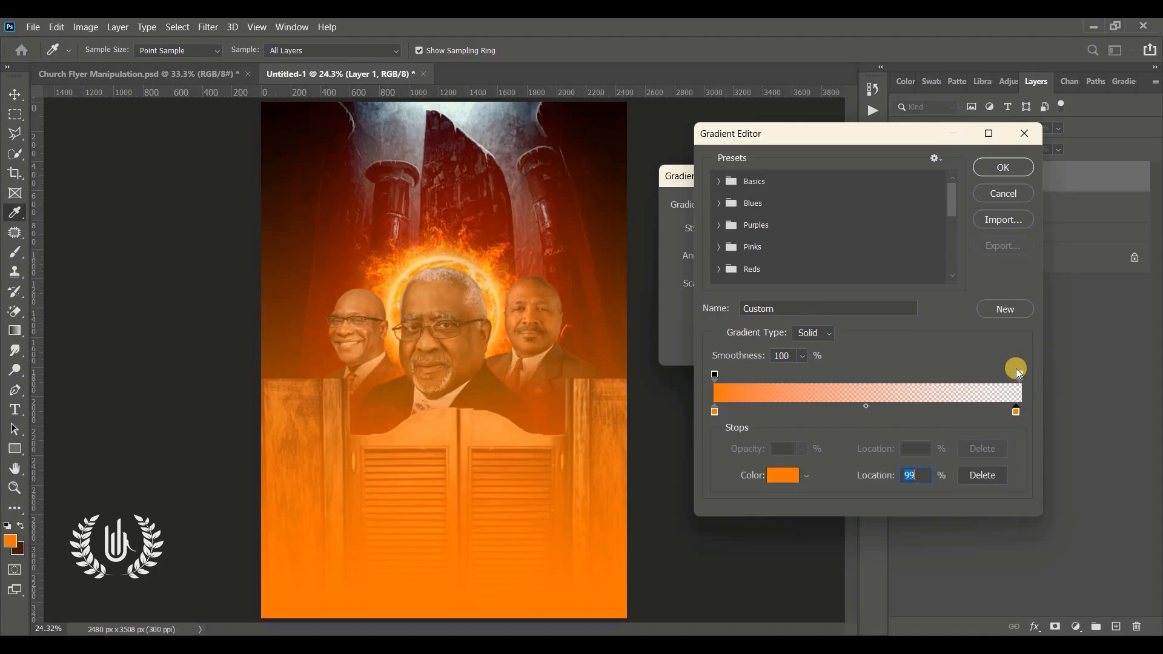
left_click(1018, 412)
left_click(1018, 417)
left_click(1018, 417)
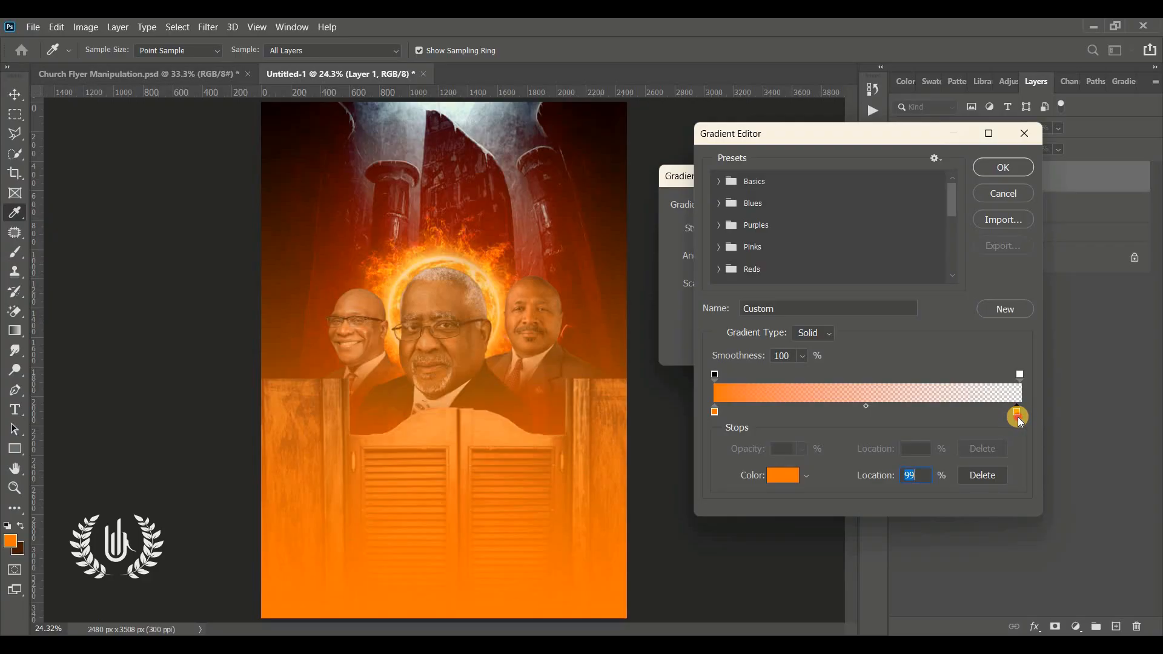
key("Delete")
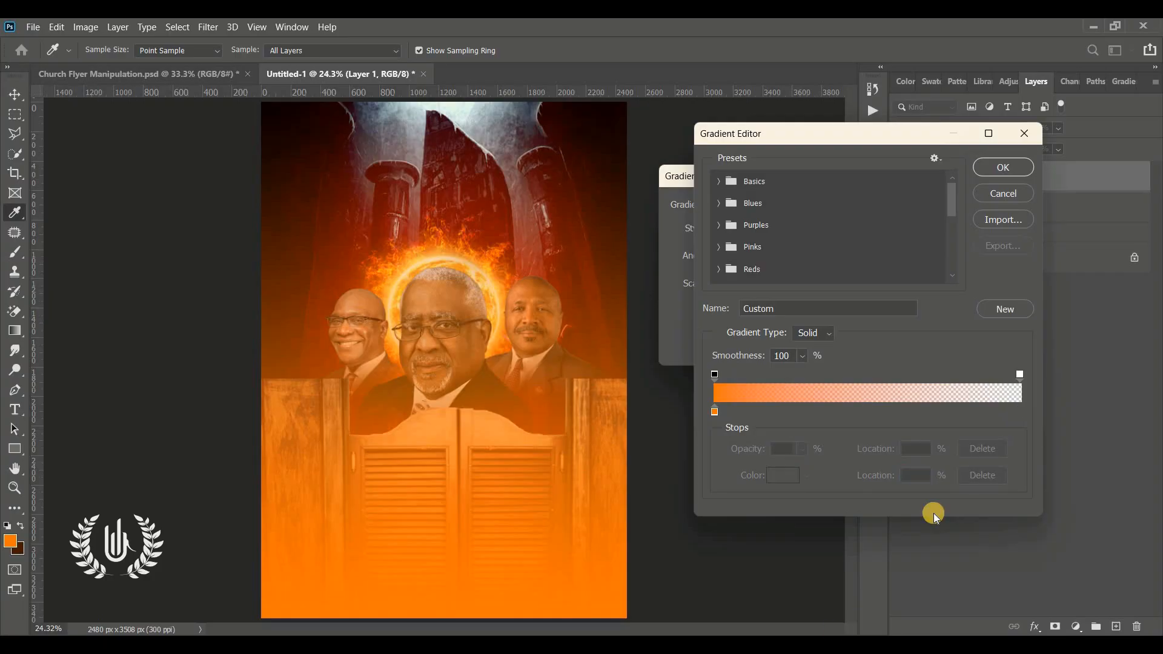
Step: Set the gradient's remaining colour stop to dark brown 2b1202, shift the gradient slightly upward on the canvas, and apply the fill
mouse_move(715, 412)
left_mouse_down()
mouse_move(898, 408)
mouse_move(710, 420)
left_mouse_up()
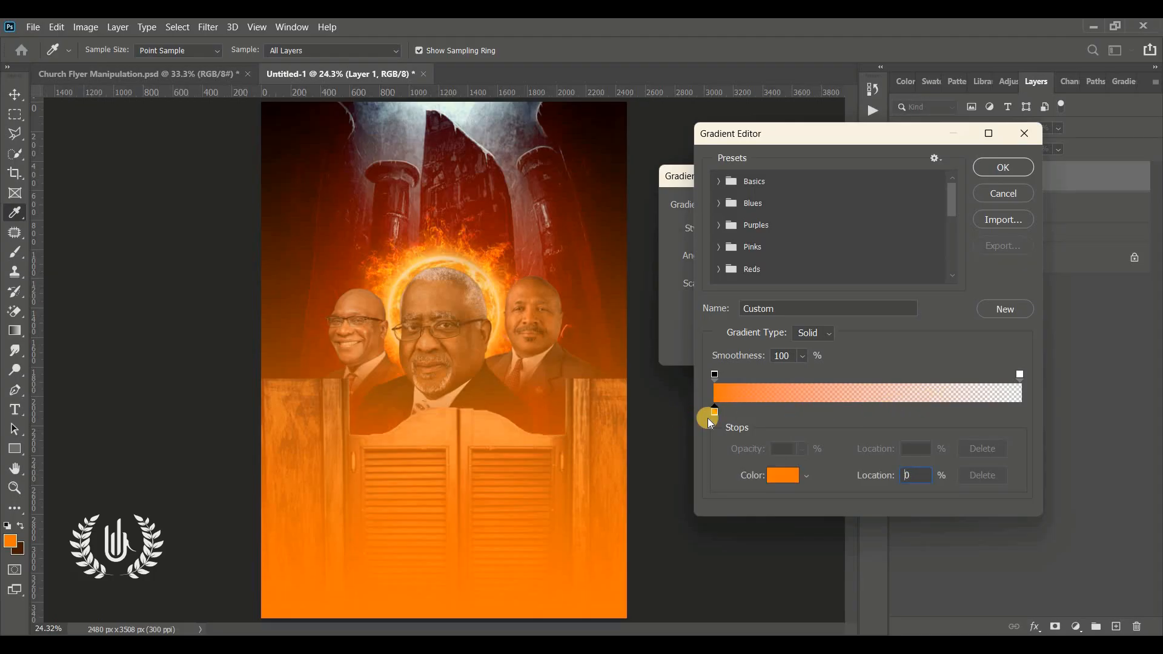
left_click(781, 478)
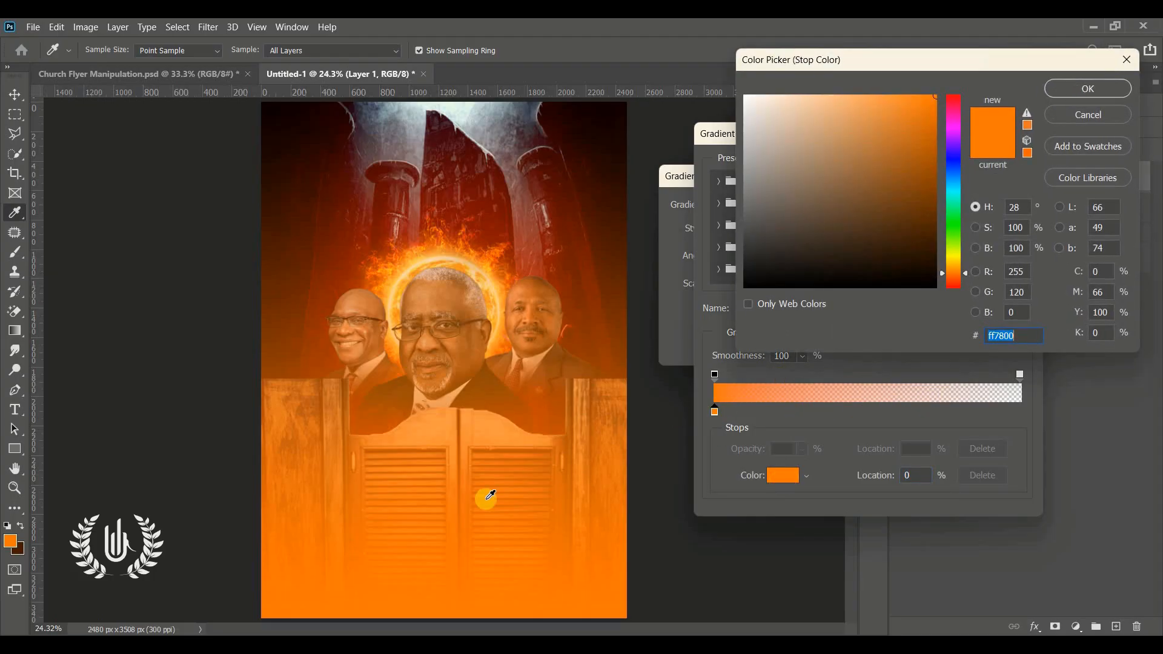
left_click(18, 549)
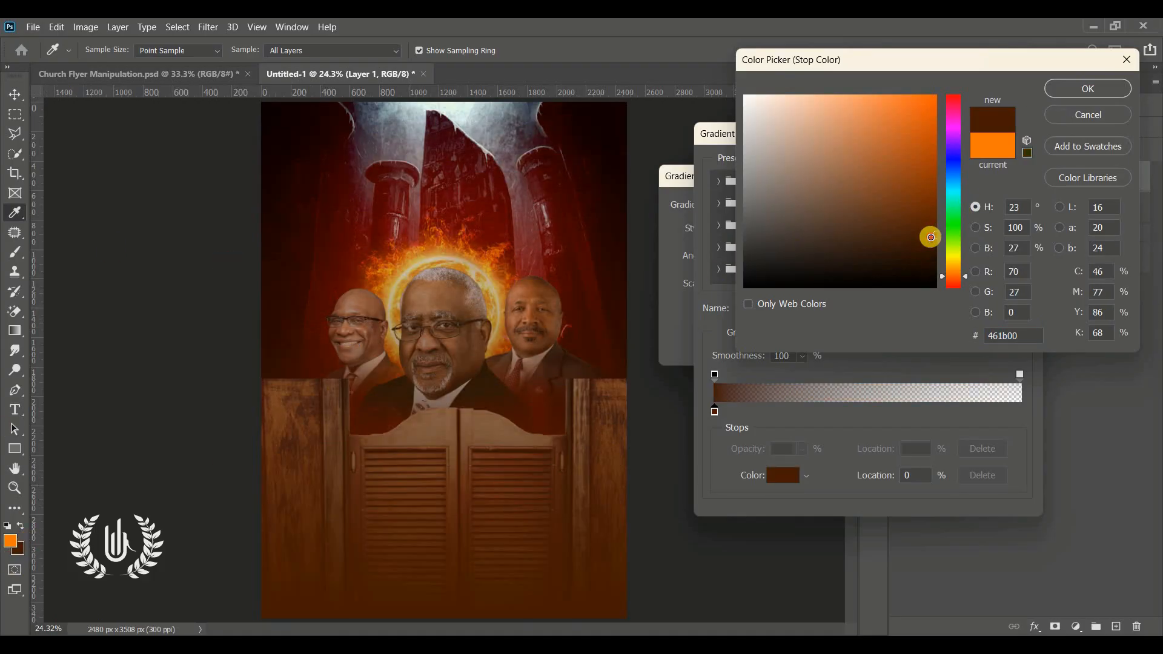
left_click_drag(931, 237, 934, 245)
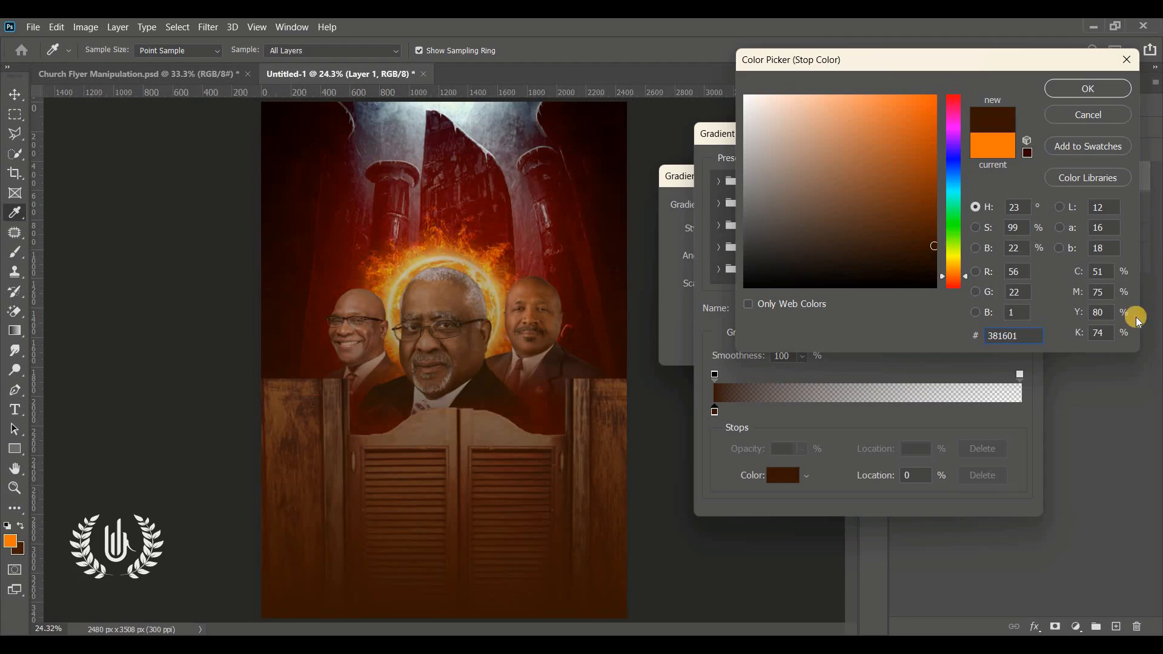
left_click_drag(1015, 337, 906, 249)
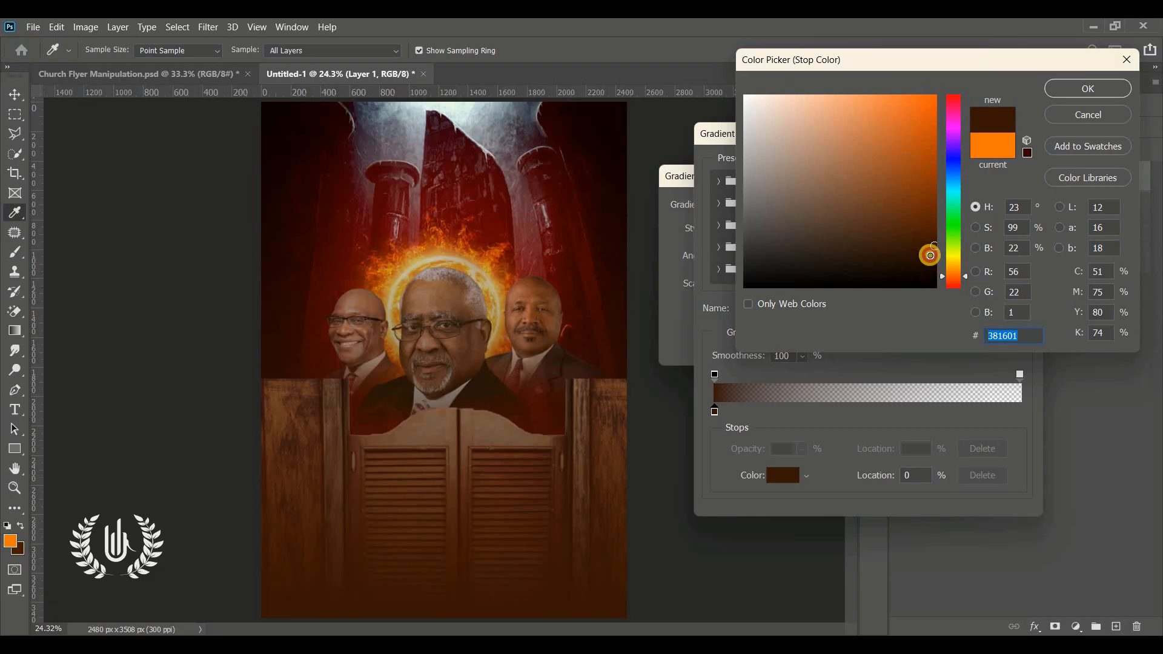
left_click(929, 255)
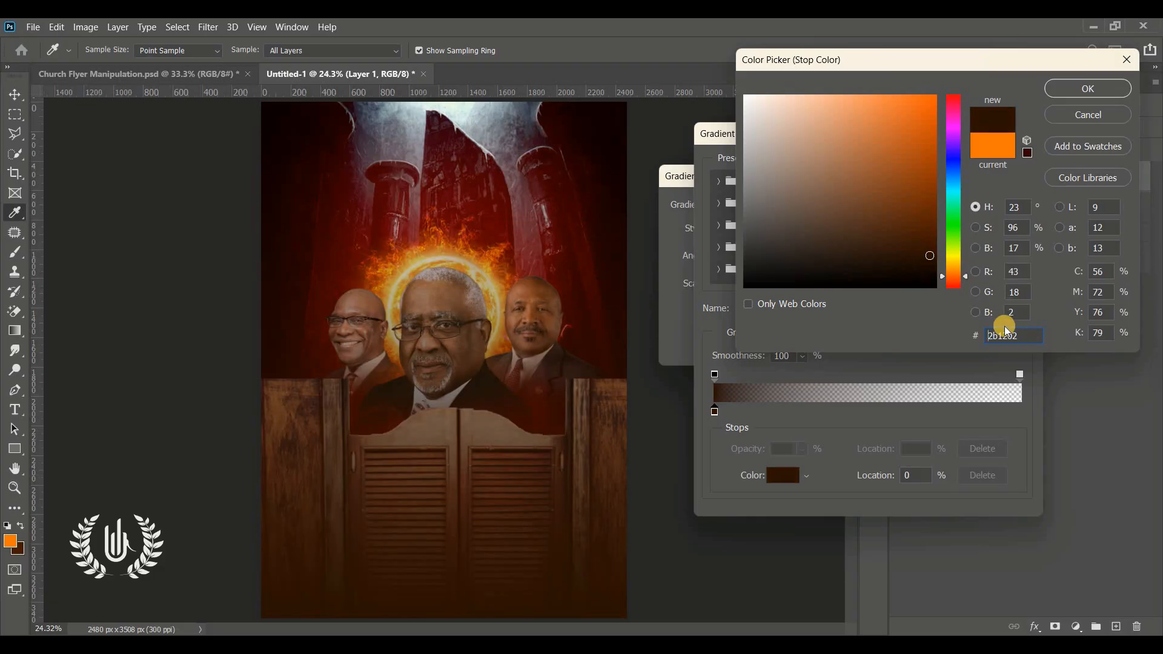
left_click_drag(1024, 337, 846, 339)
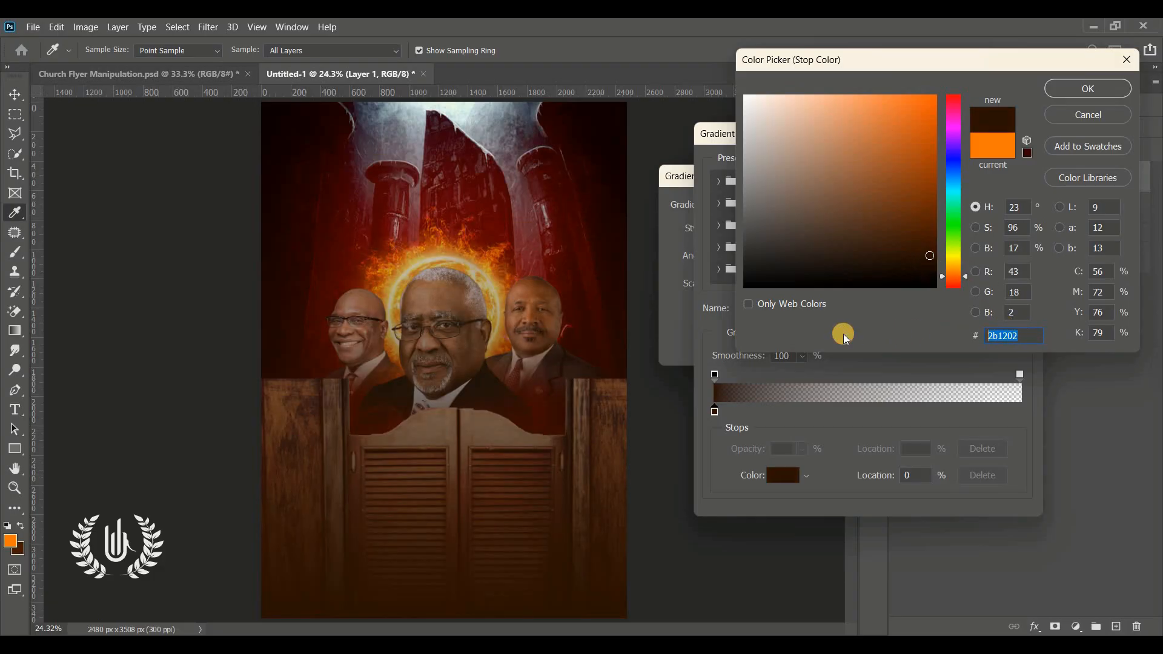
left_click(1090, 90)
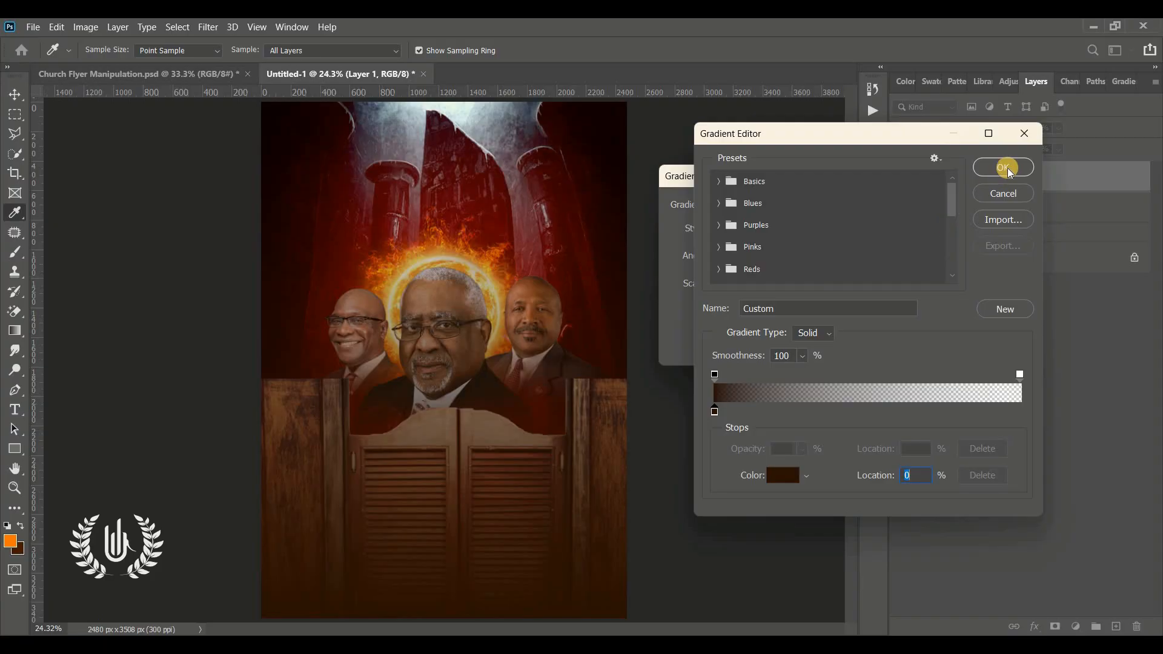
left_click(1005, 168)
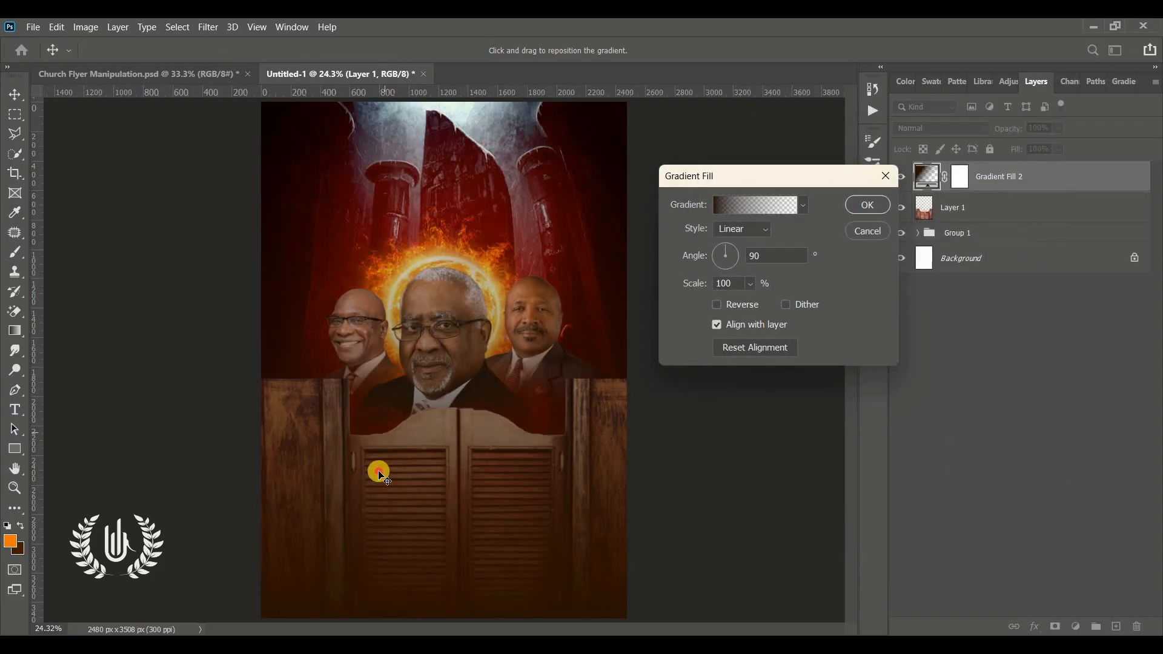
left_click_drag(379, 476, 430, 401)
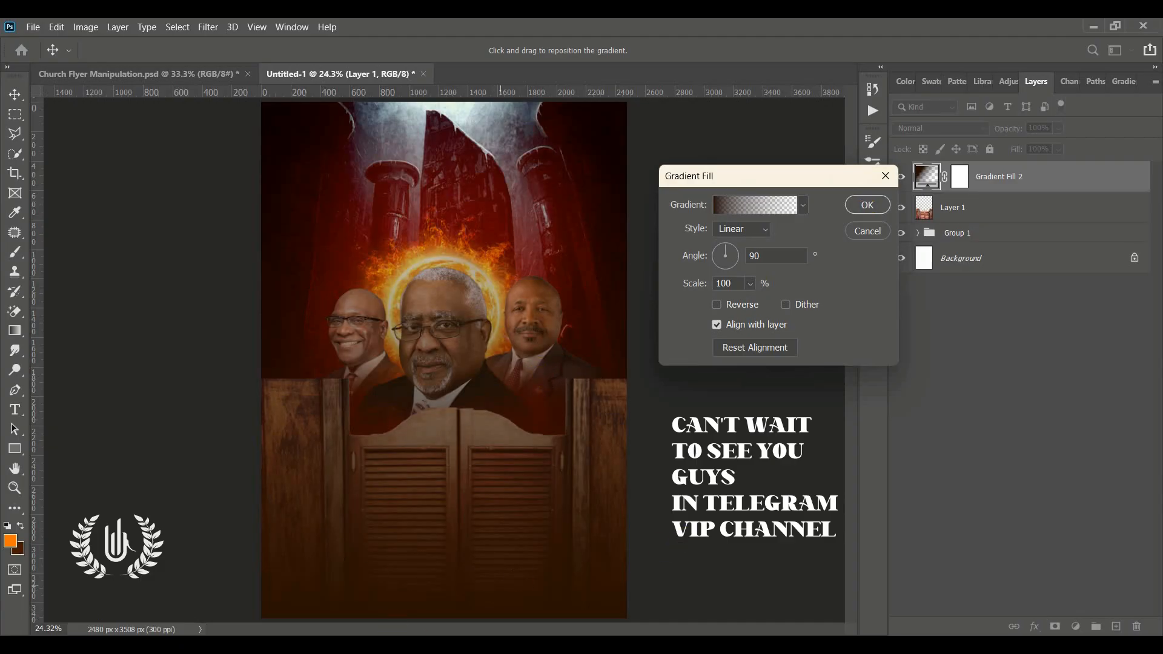
left_click(863, 205)
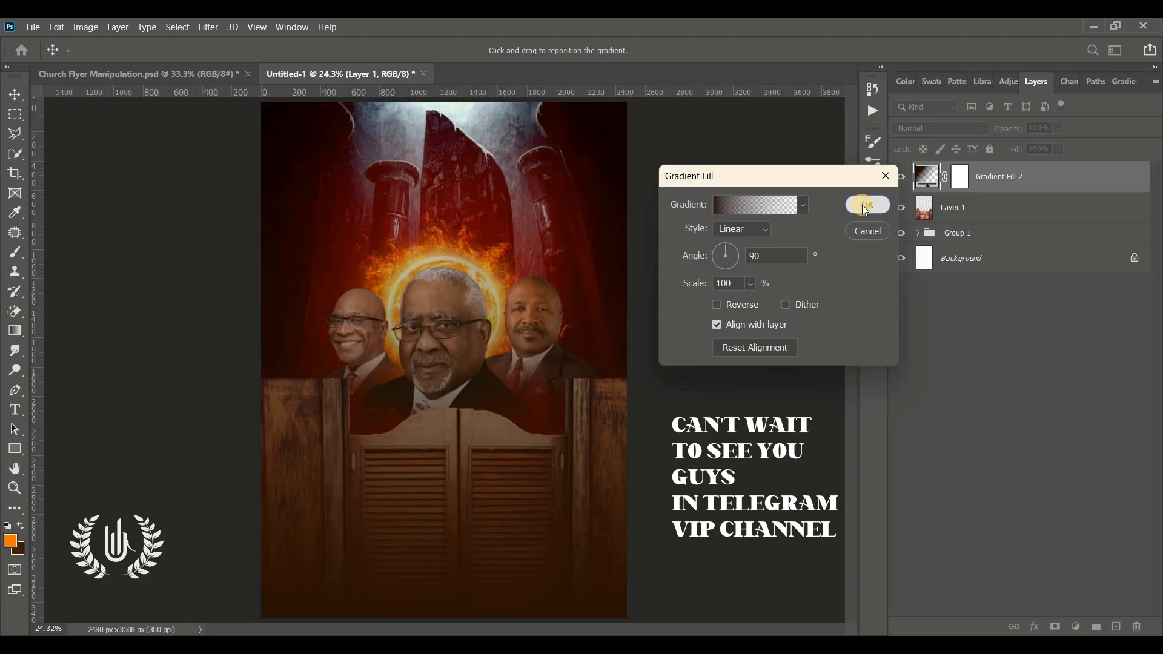
Step: Target the Gradient Fill 2 mask with a black Soft Round brush of 1600 px and 0% hardness, checking the reference flyer
left_click(965, 177)
key("d")
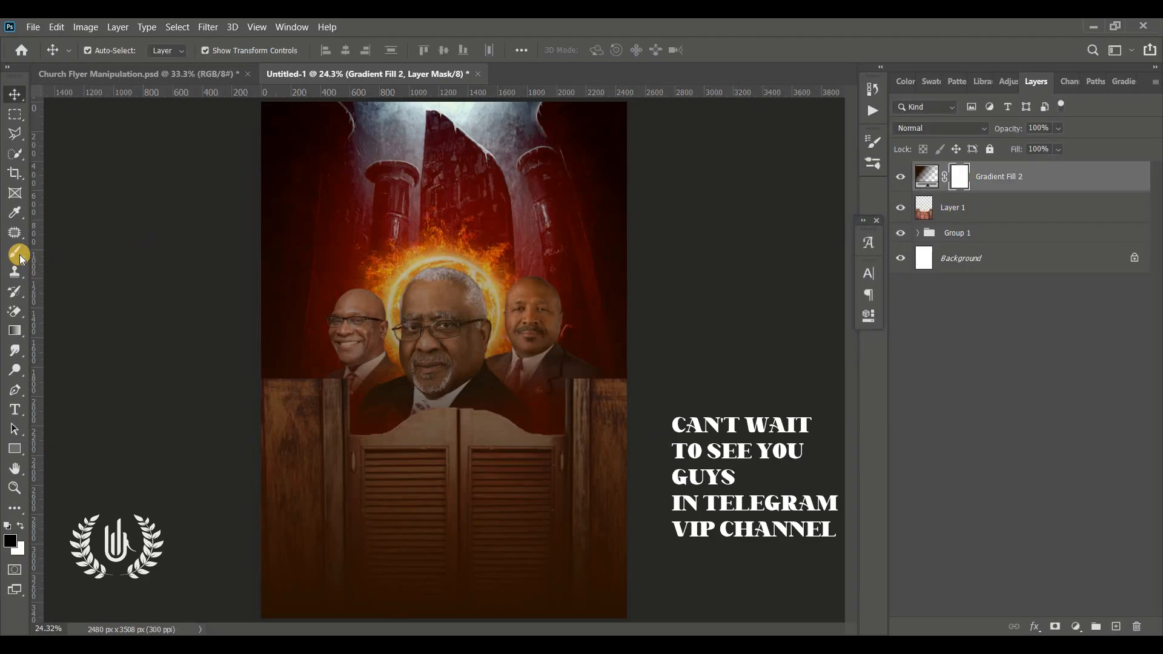
left_click(15, 252)
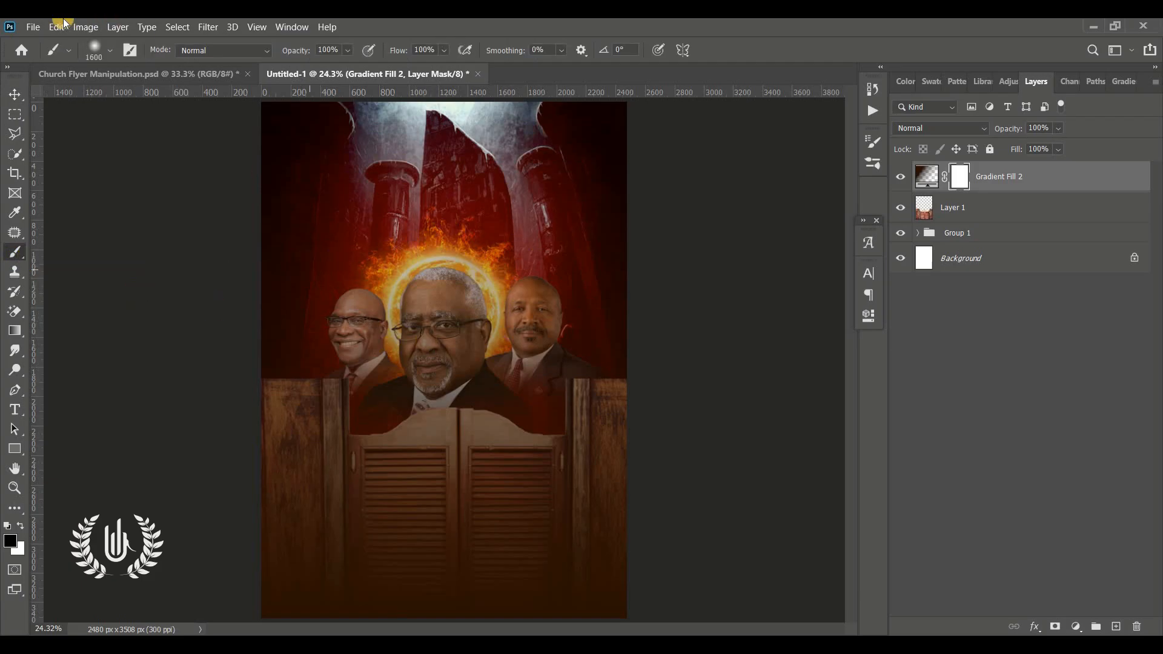
left_click(115, 73)
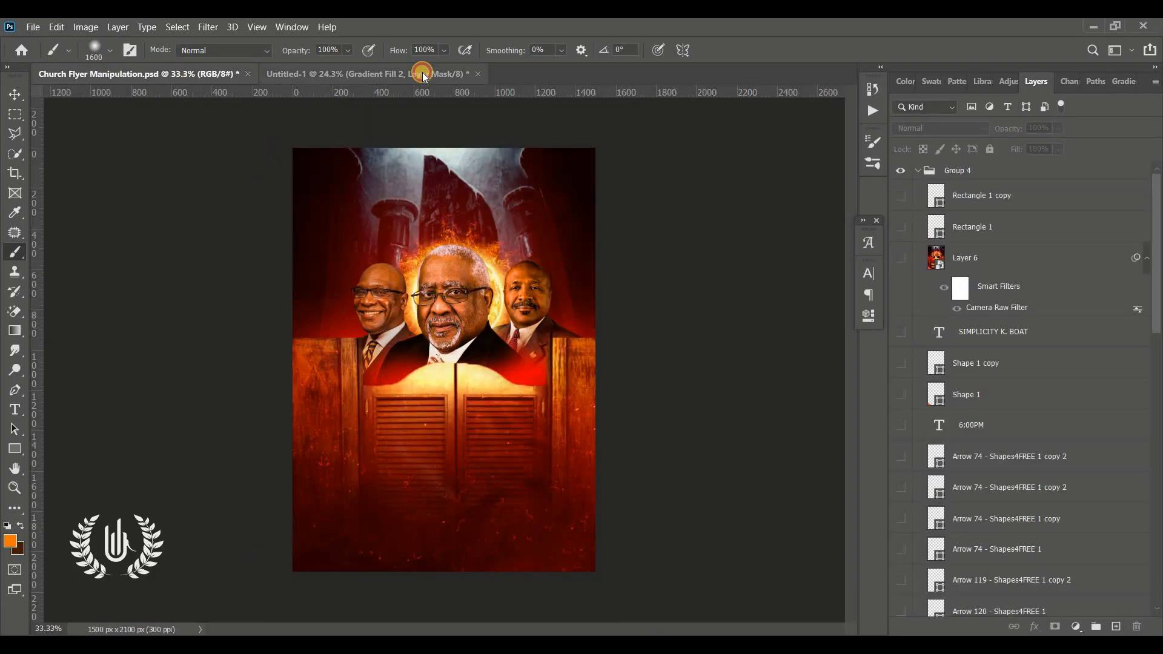
left_click(423, 73)
left_click(99, 53)
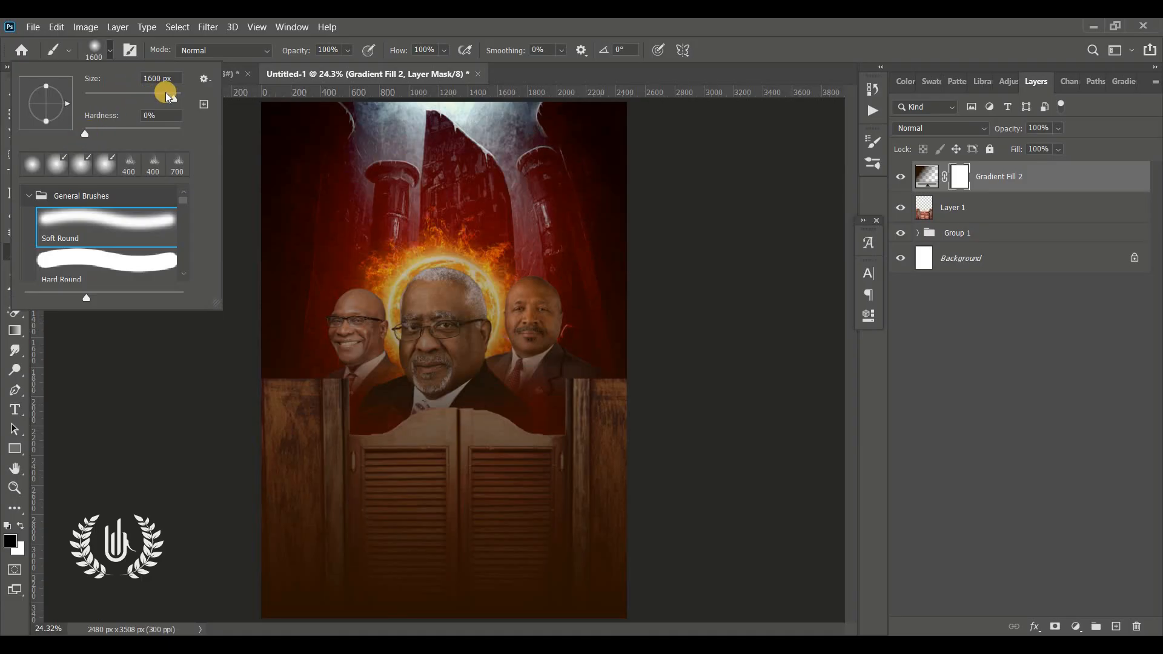
left_click(86, 132)
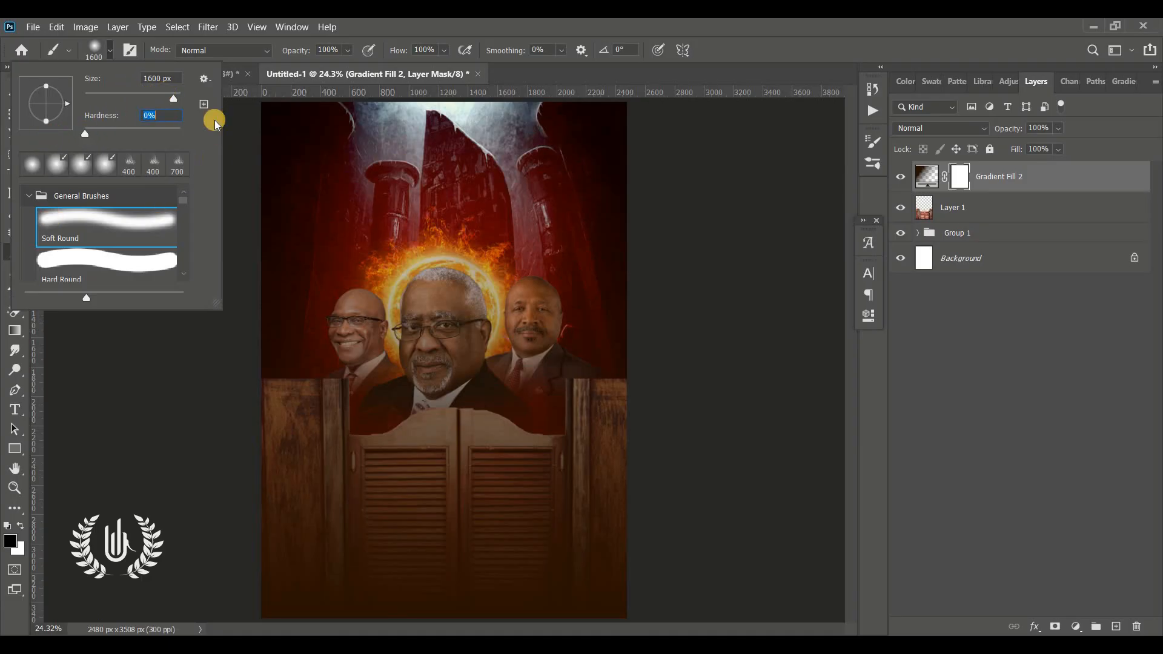
left_click(110, 48)
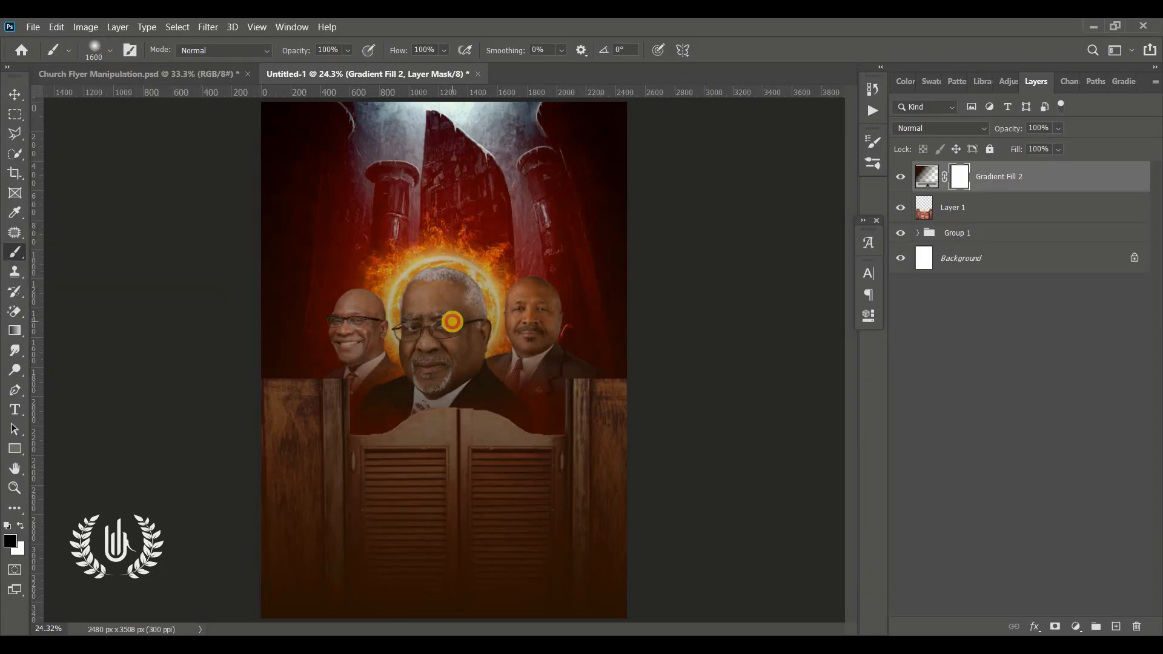
Step: Paint the brown gradient's mask black over the three portraits and the tops of the doors, and compare with the mask off and on
mouse_move(452, 317)
left_mouse_down()
mouse_move(472, 303)
mouse_move(482, 321)
mouse_move(411, 315)
left_mouse_up()
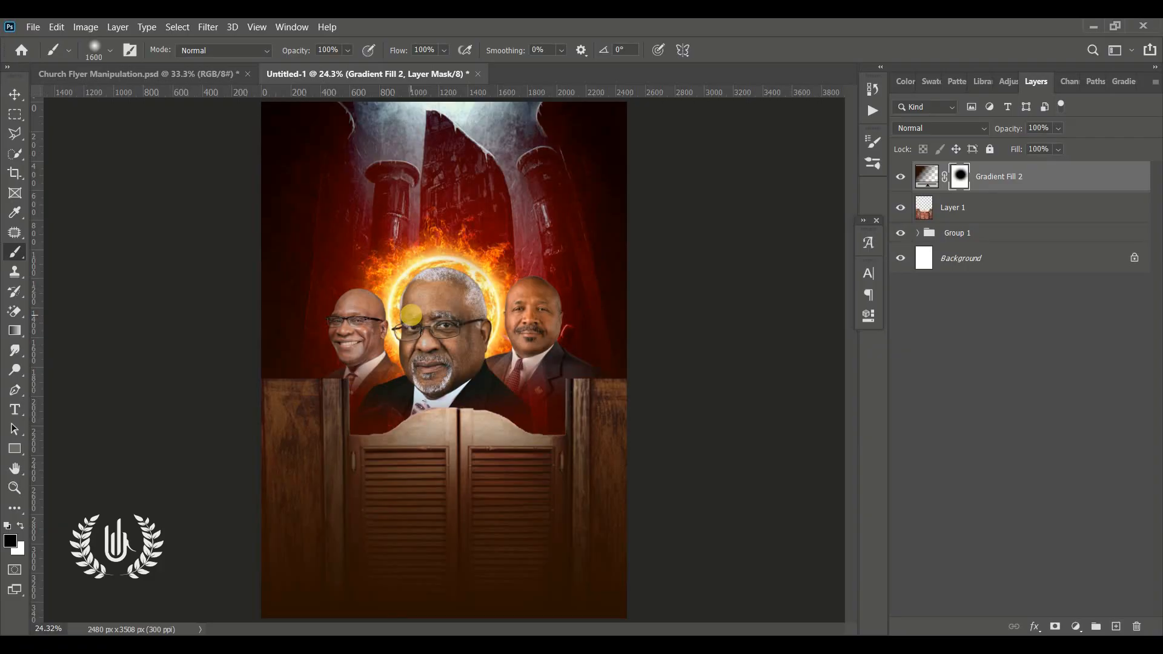
left_click(380, 318)
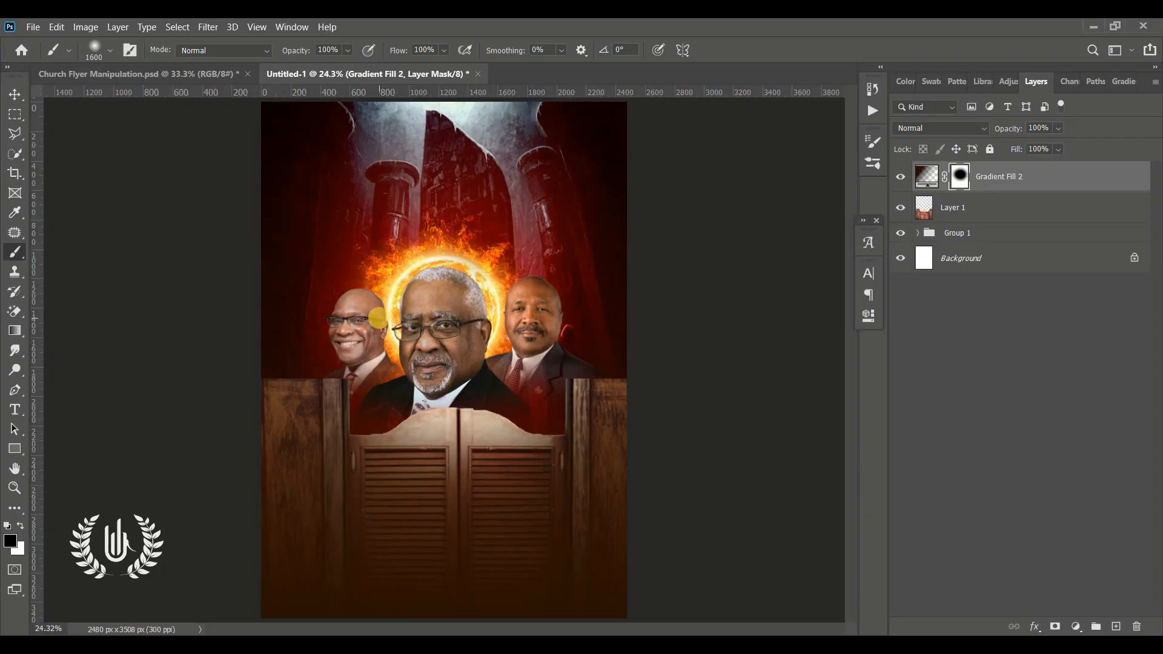
left_click(478, 367)
left_click(525, 362)
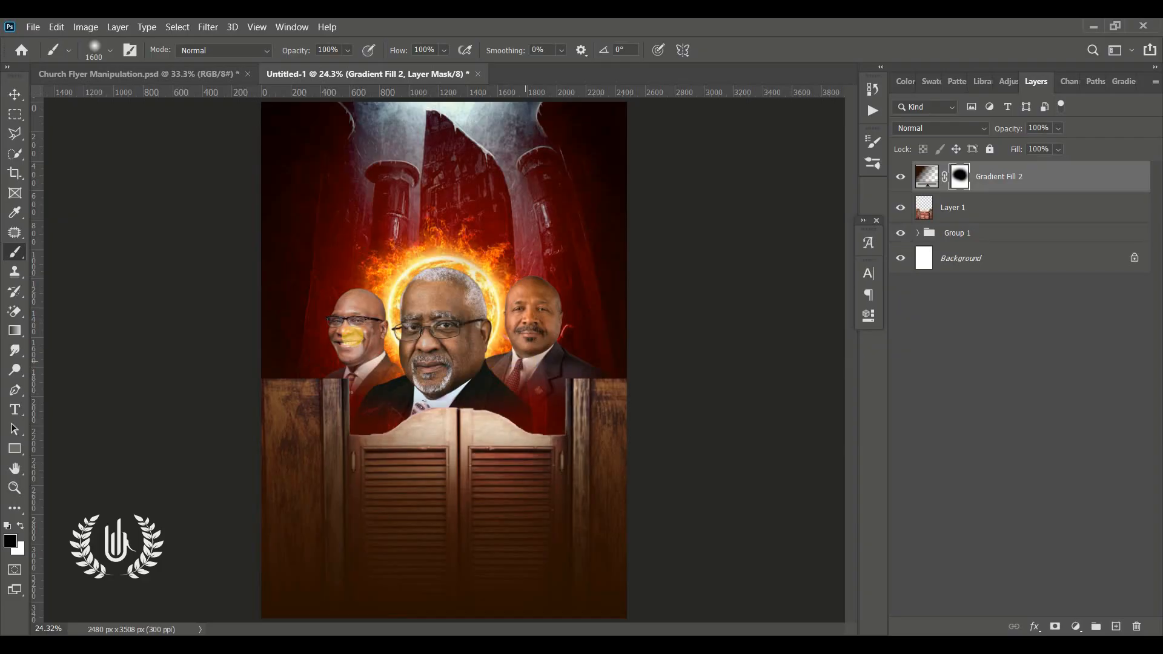
left_click(352, 337)
left_click(488, 324)
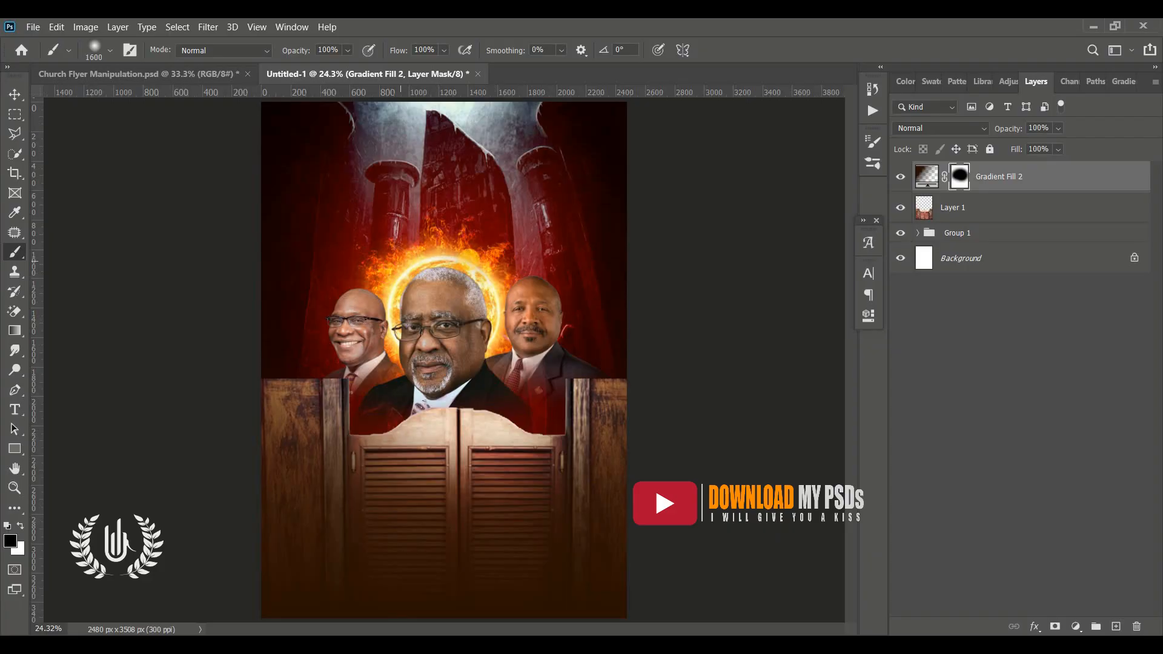
left_click(17, 97)
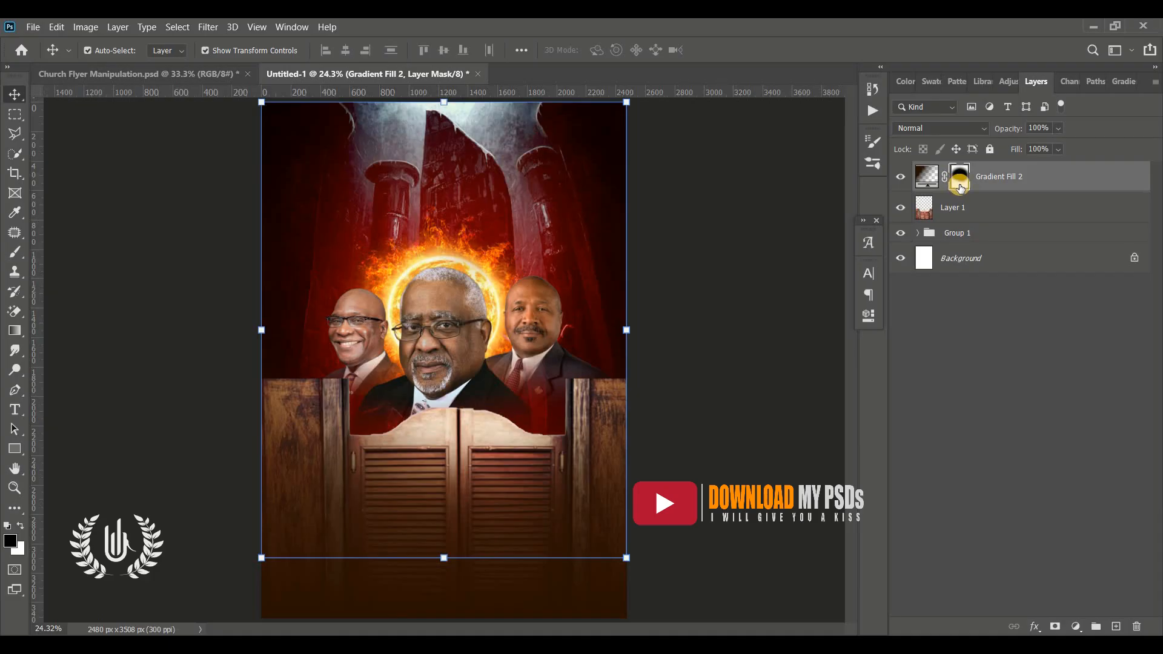
left_click(961, 186, "shift")
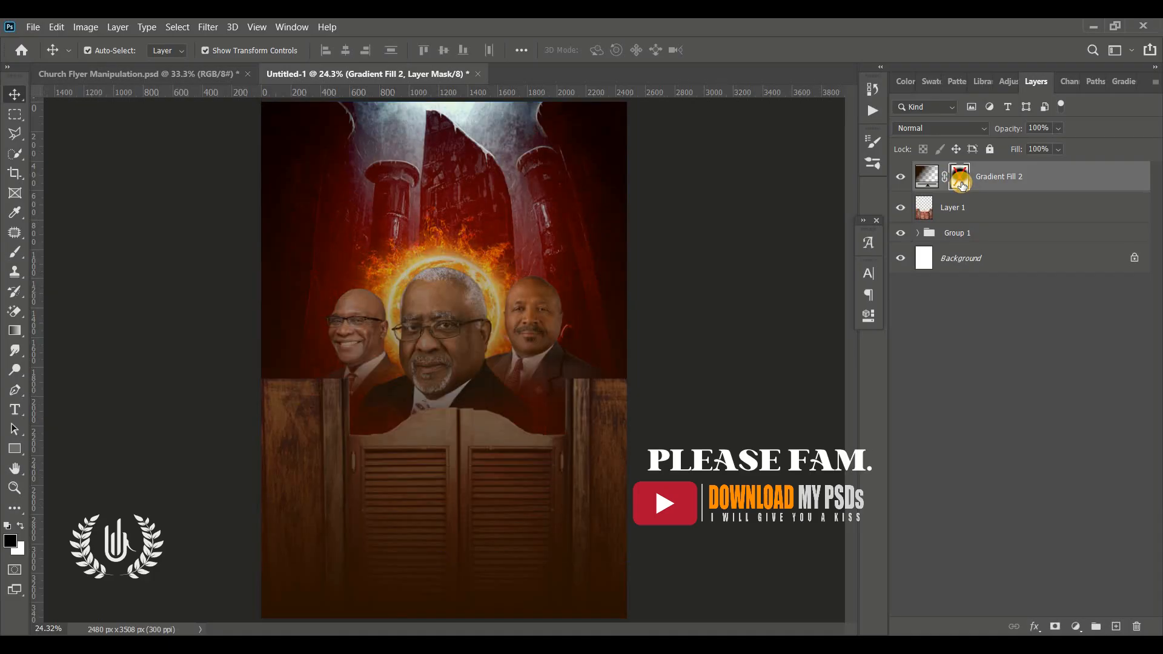
left_click(961, 186, "shift")
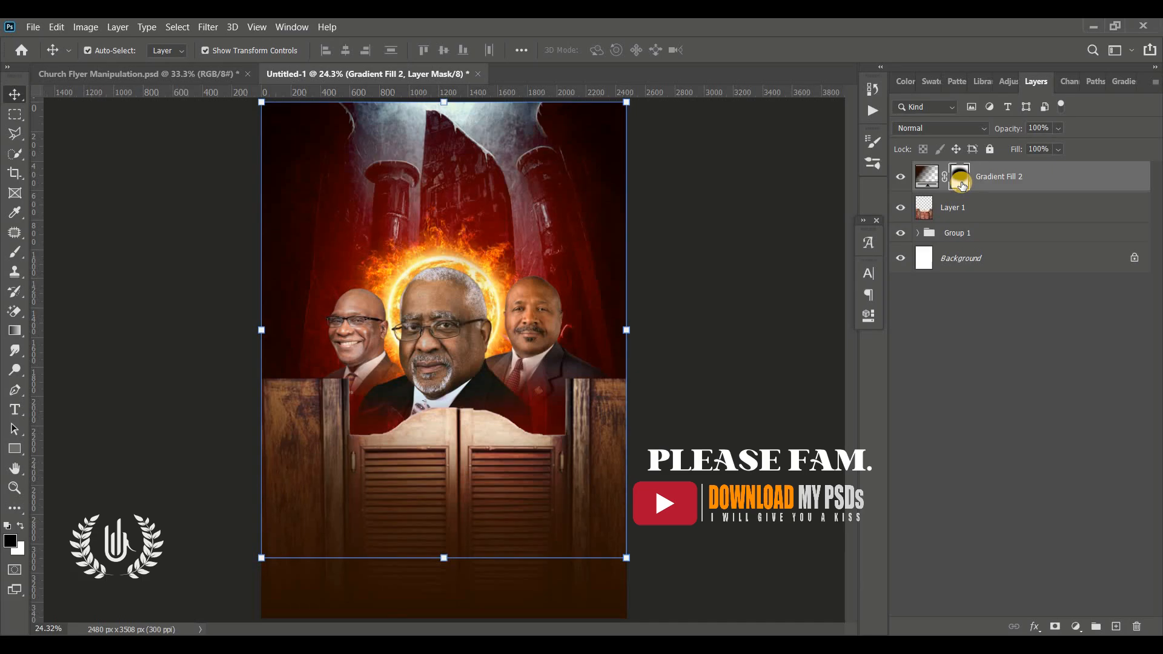
left_click(745, 400)
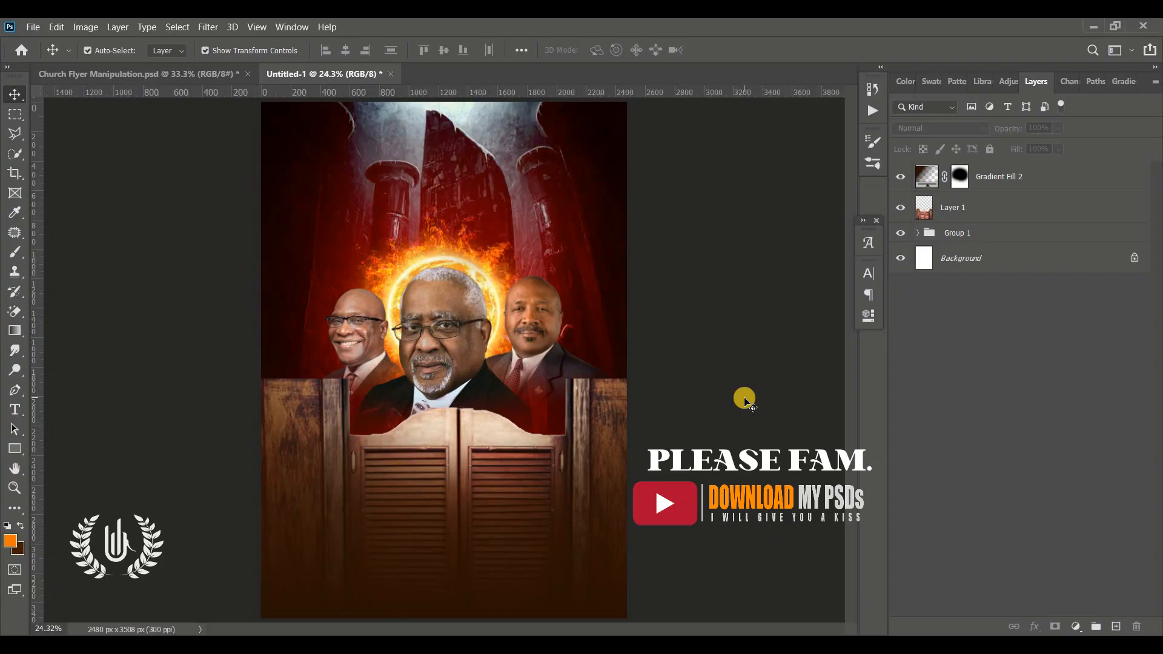
Step: Expand Group 1 and hide all layers above Gradient Fill 1 to examine the base gradient on its own
left_click(918, 234)
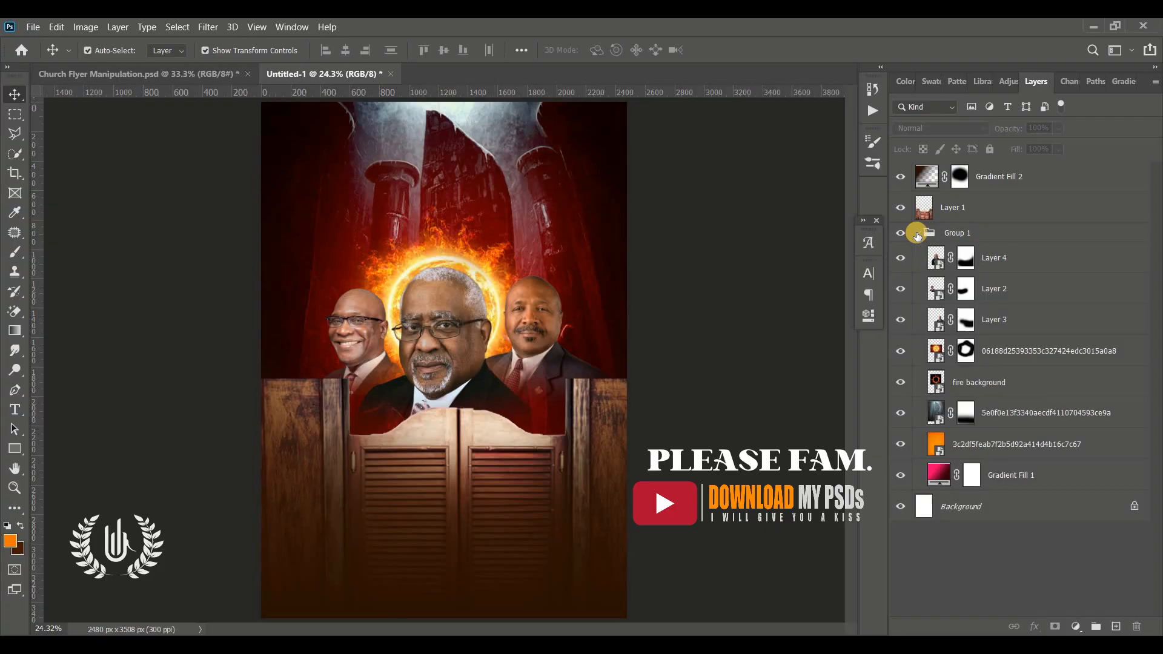
left_click(1042, 480)
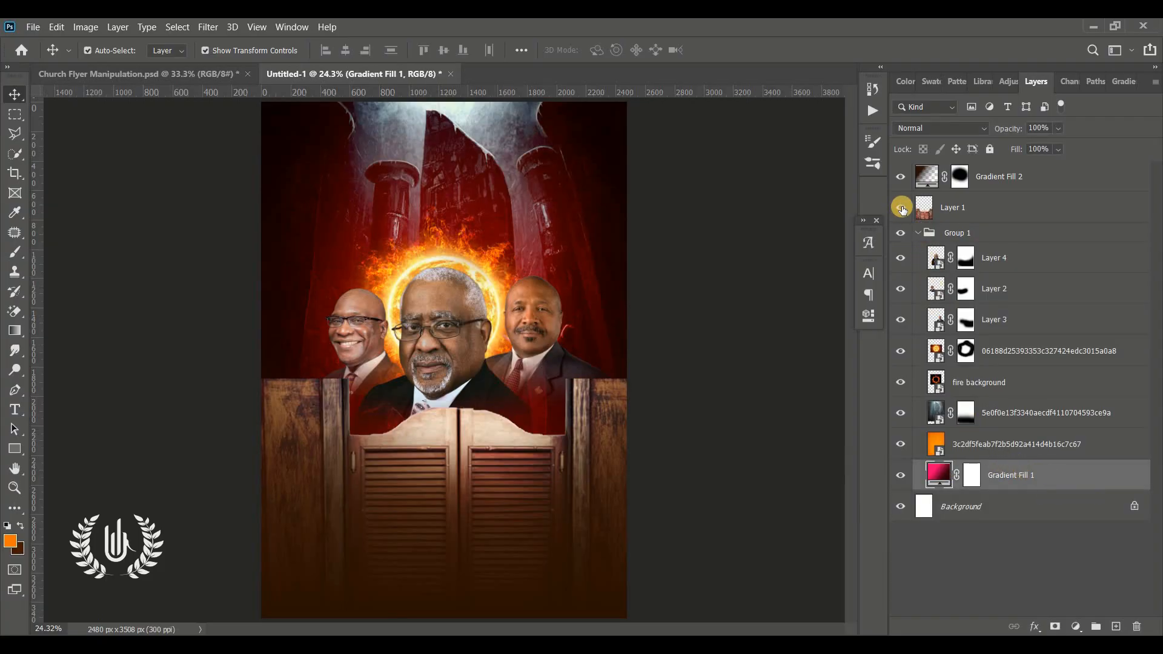
left_click(898, 175)
left_click(901, 207)
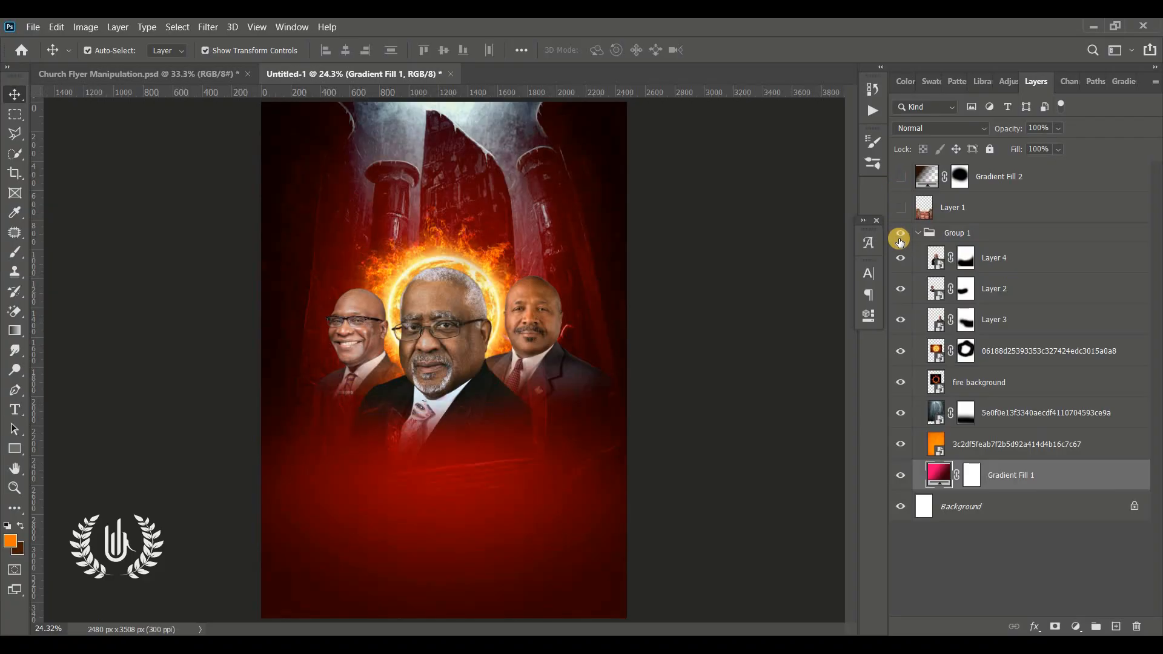
left_click_drag(902, 268, 901, 391)
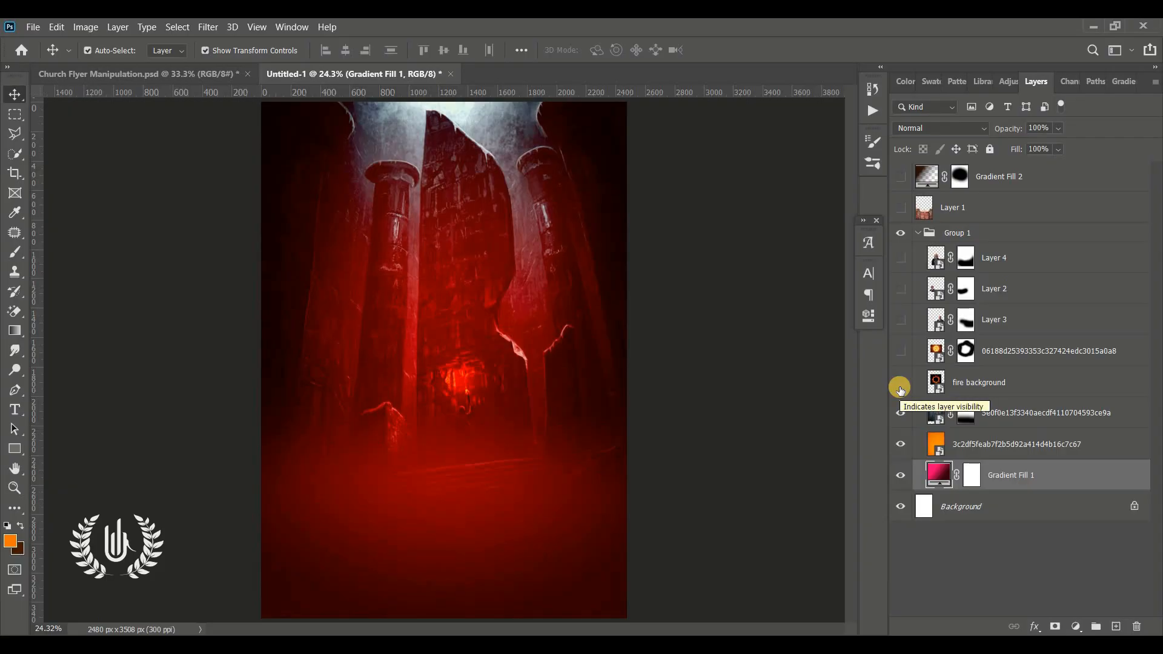
left_click(923, 395)
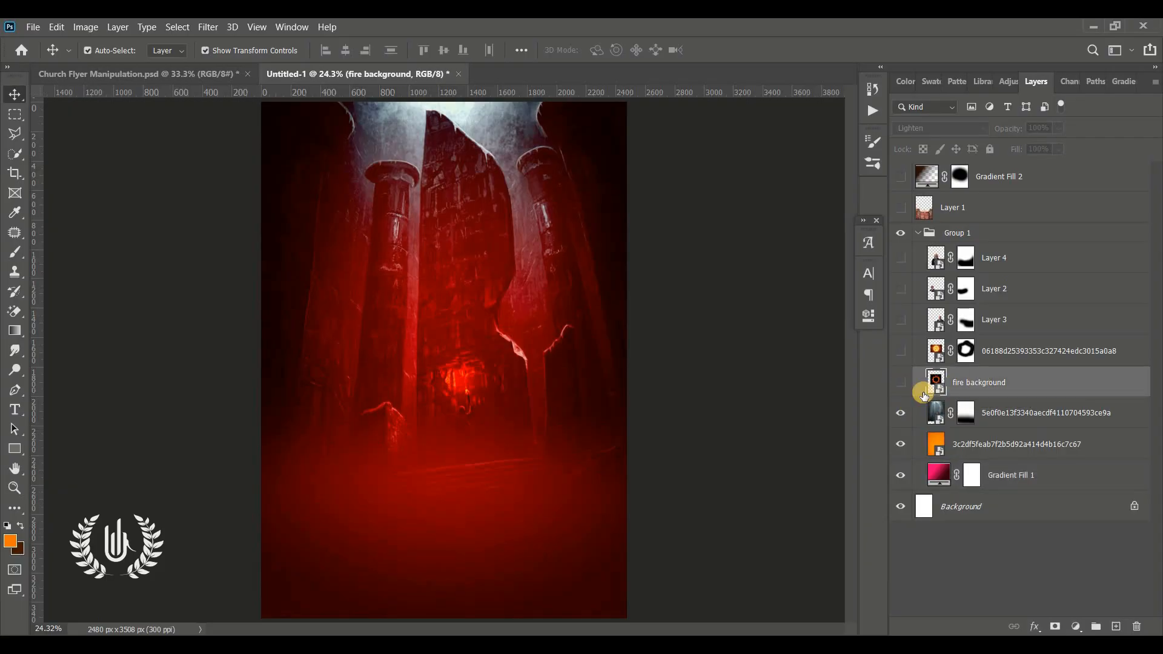
left_click_drag(901, 410, 902, 442)
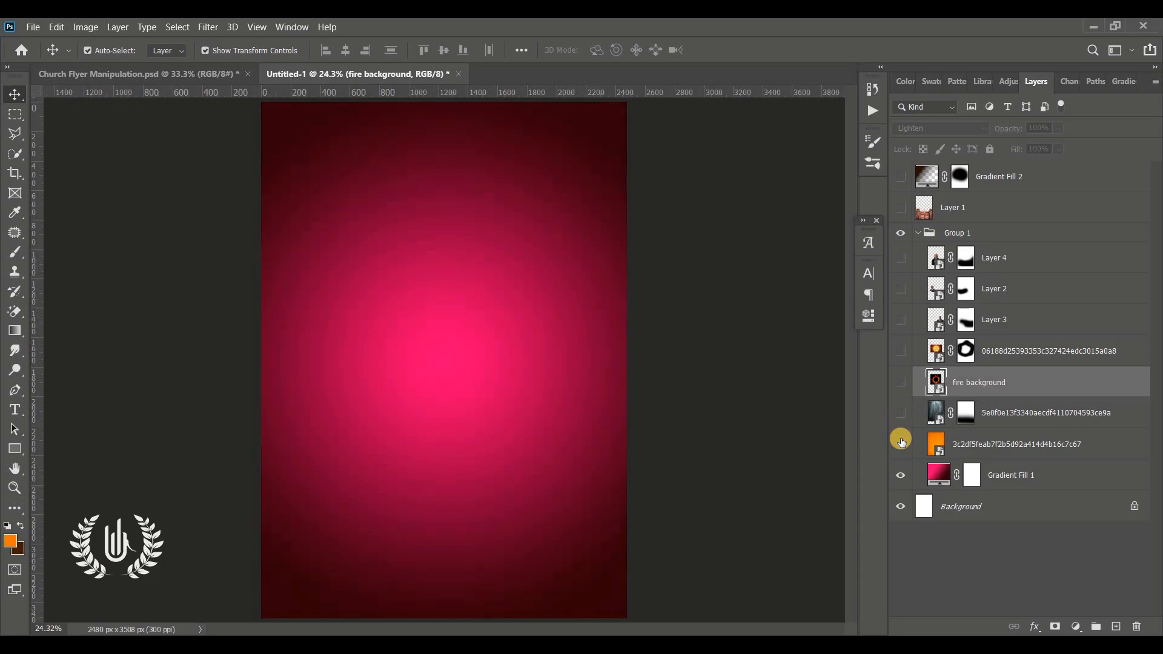
Step: Review the build-up by showing the orange Multiply texture, the Hard Light ruins image and the three portraits again
left_click(952, 452)
left_click(901, 444)
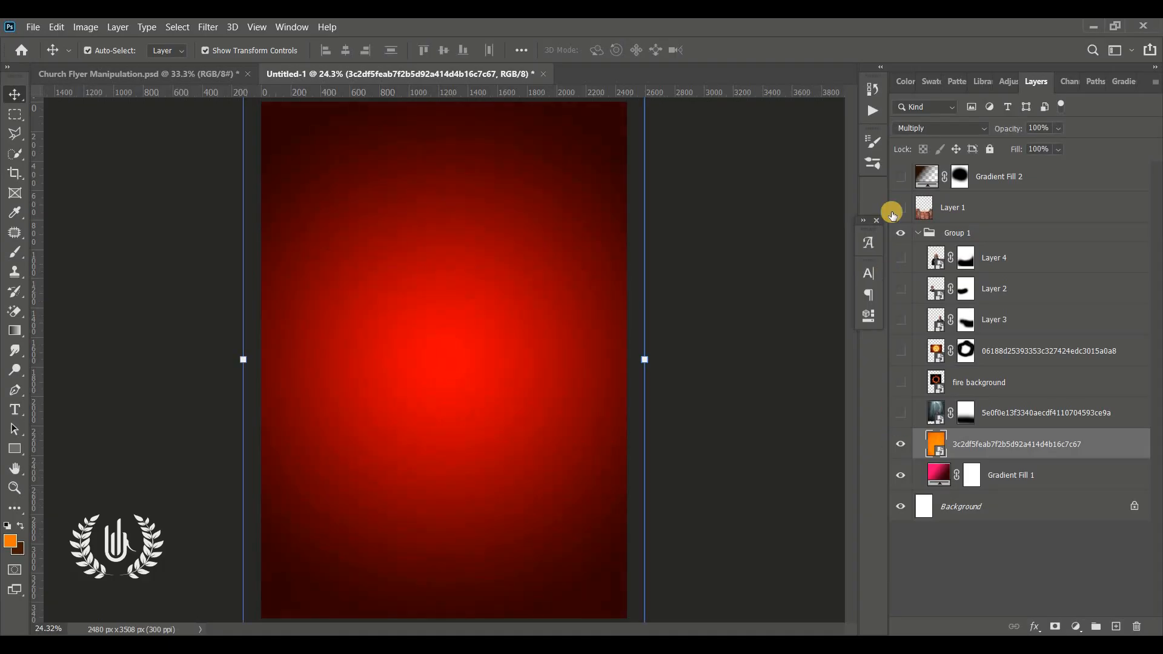
left_click(909, 414)
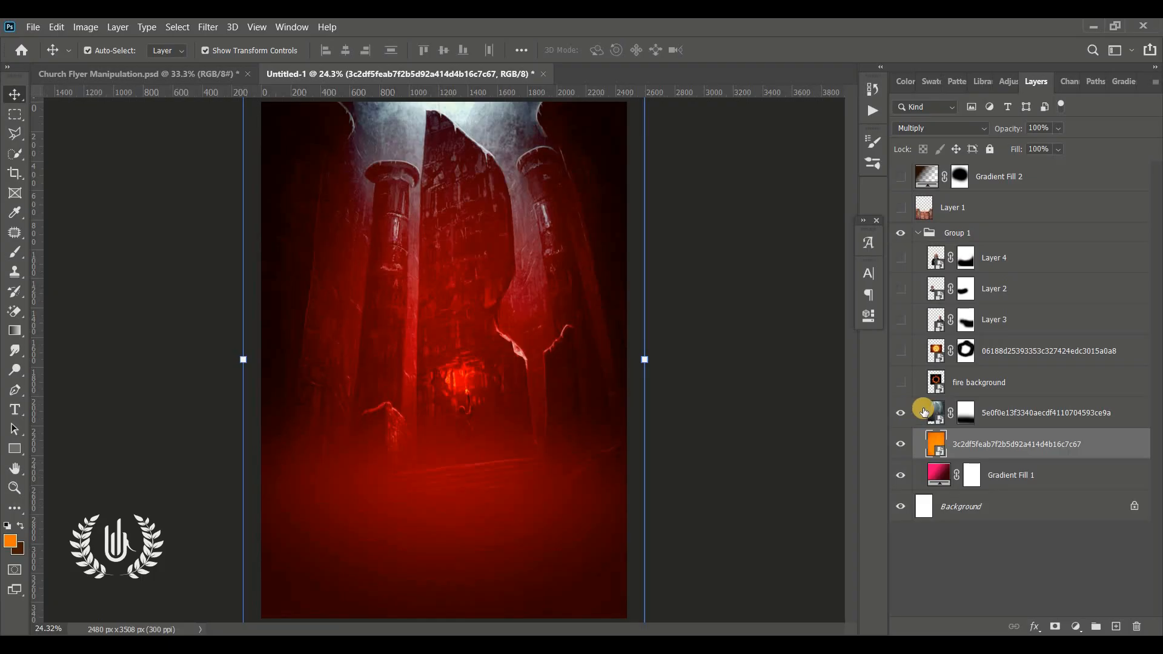
left_click(931, 412)
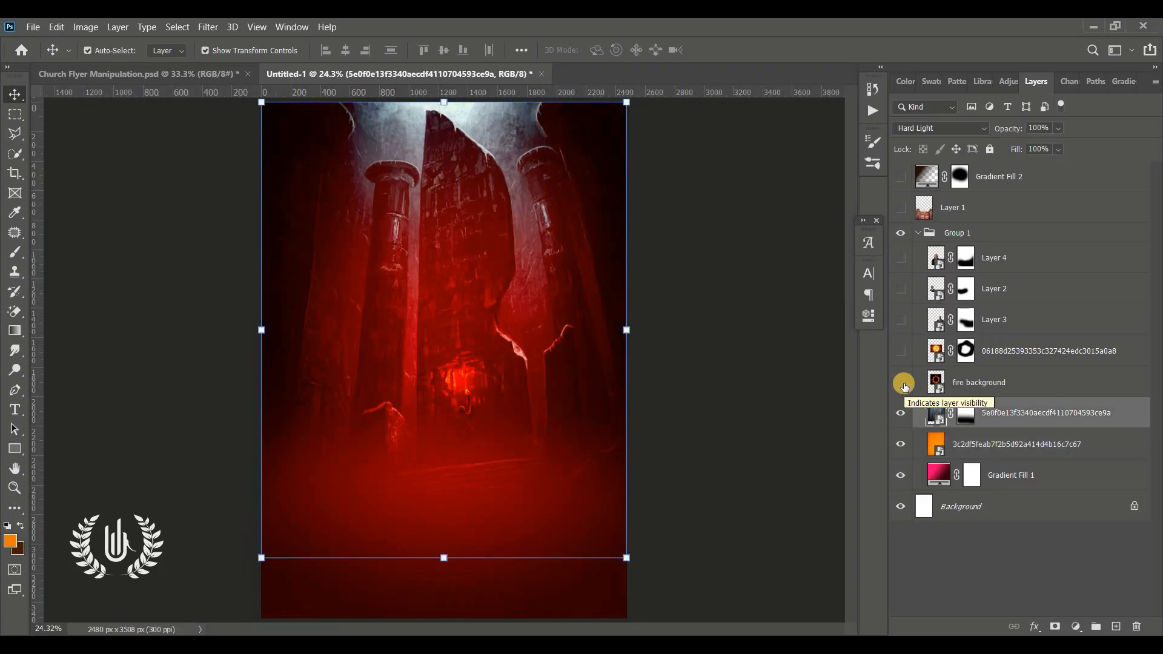
left_click(977, 388)
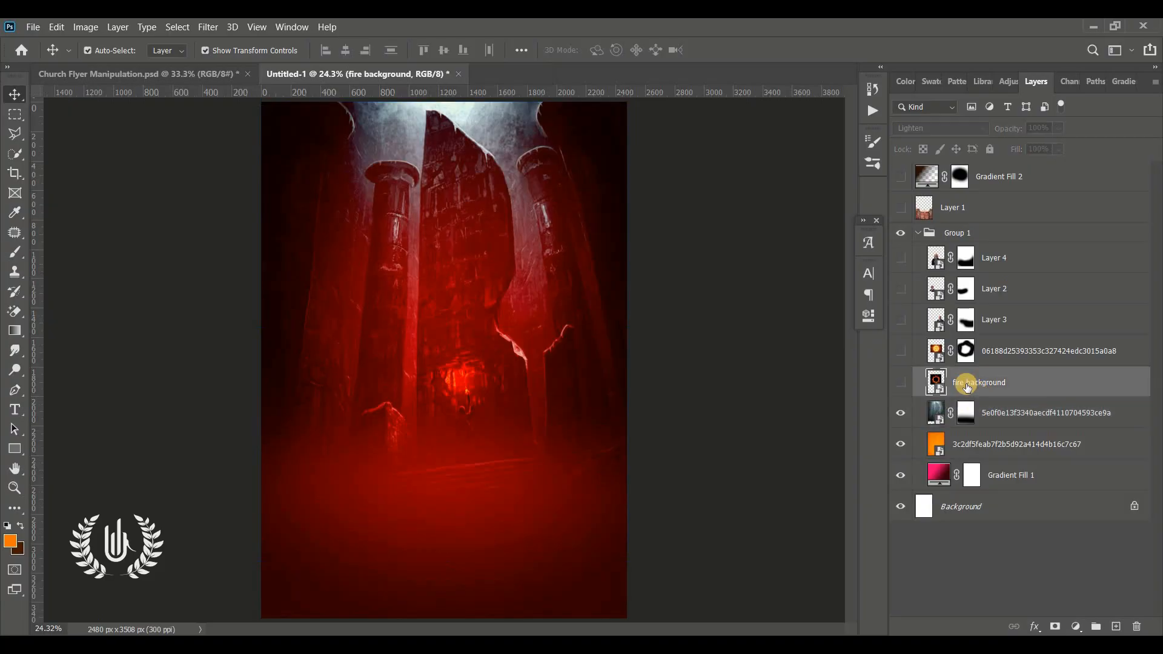
left_click(901, 321)
left_click(904, 297)
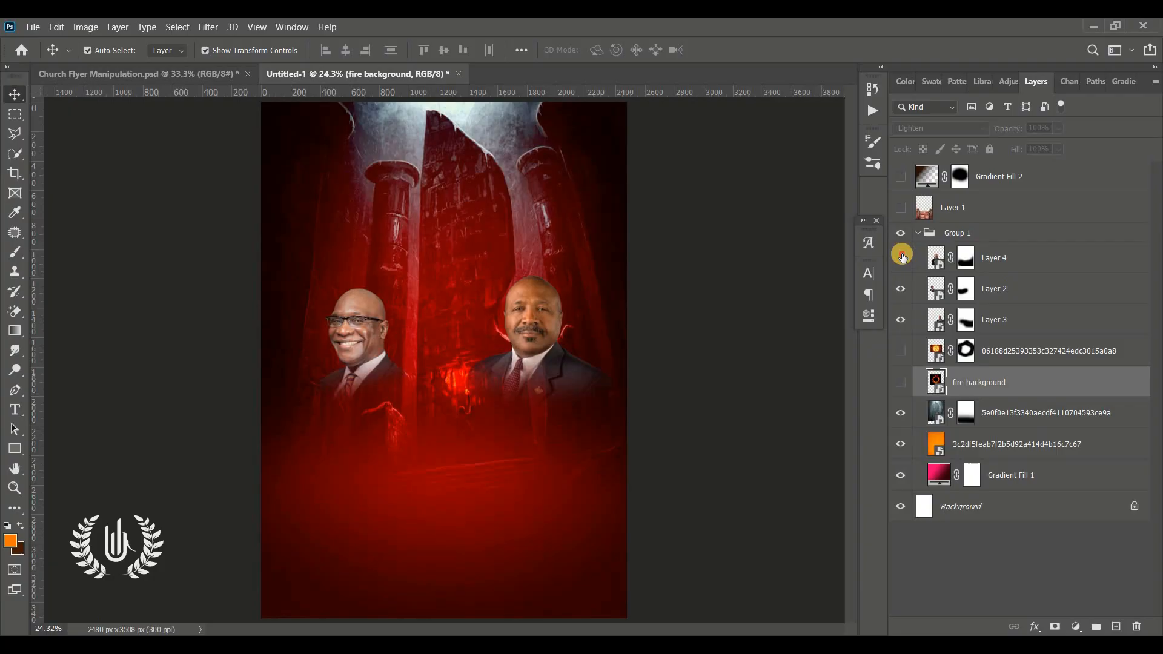
left_click(902, 257)
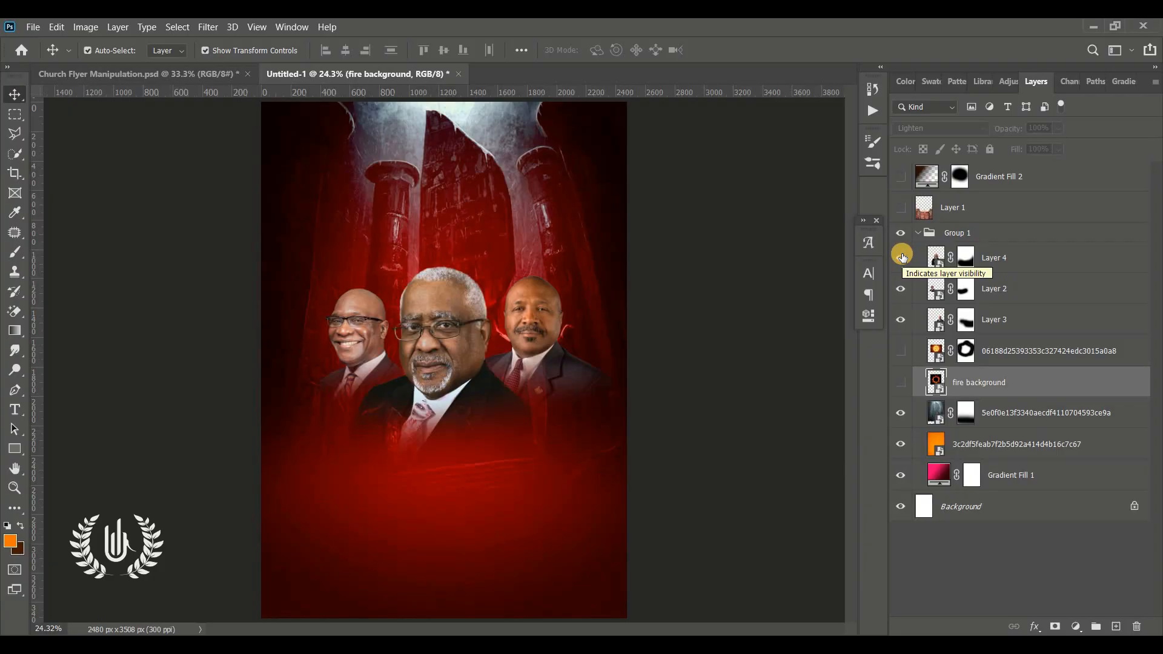
Step: Hide the three portraits and examine the fire ring and masked sun over the ruins, hiding both again
left_click_drag(902, 257, 903, 338)
left_click(901, 383)
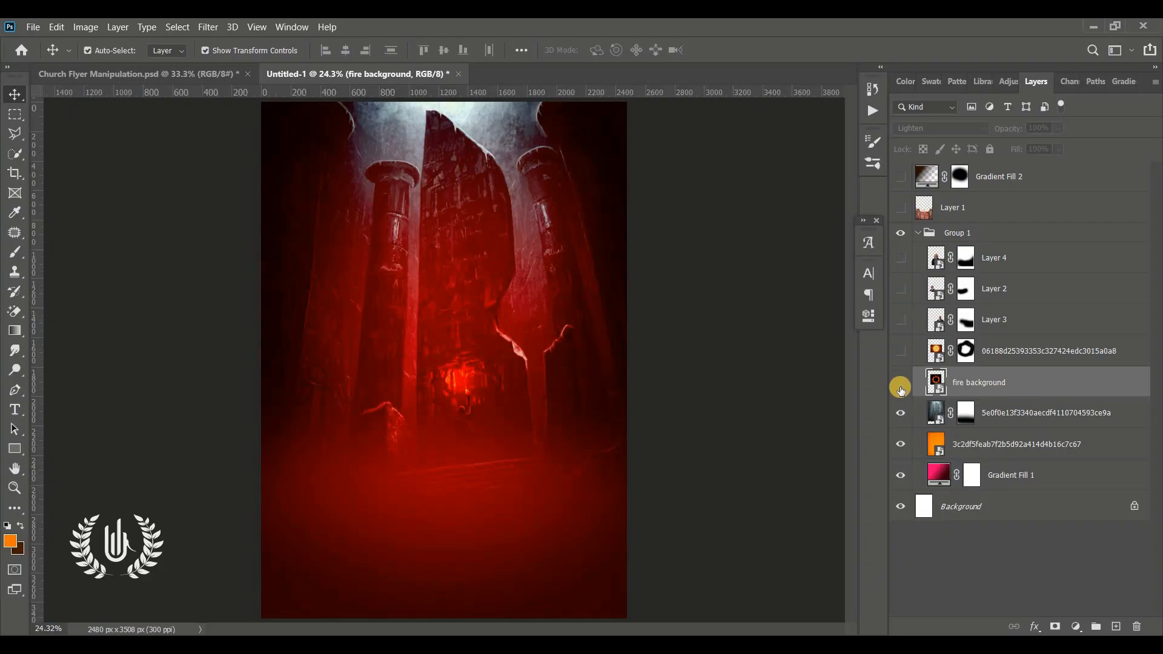
left_click(910, 356)
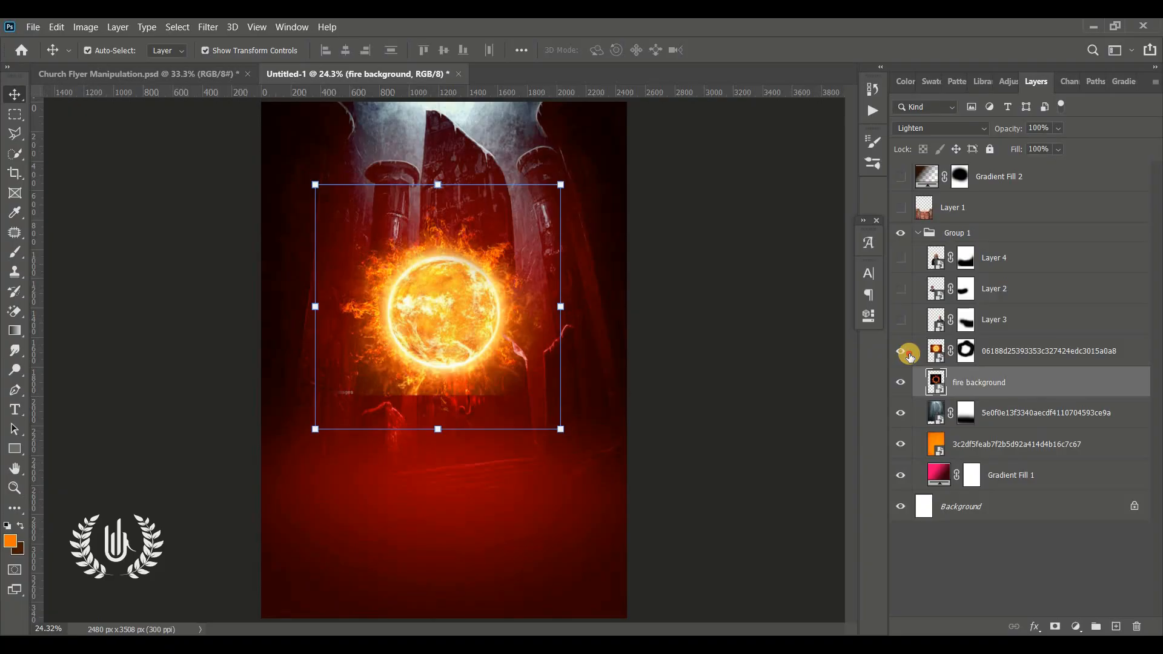
left_click(909, 355)
left_click(901, 381)
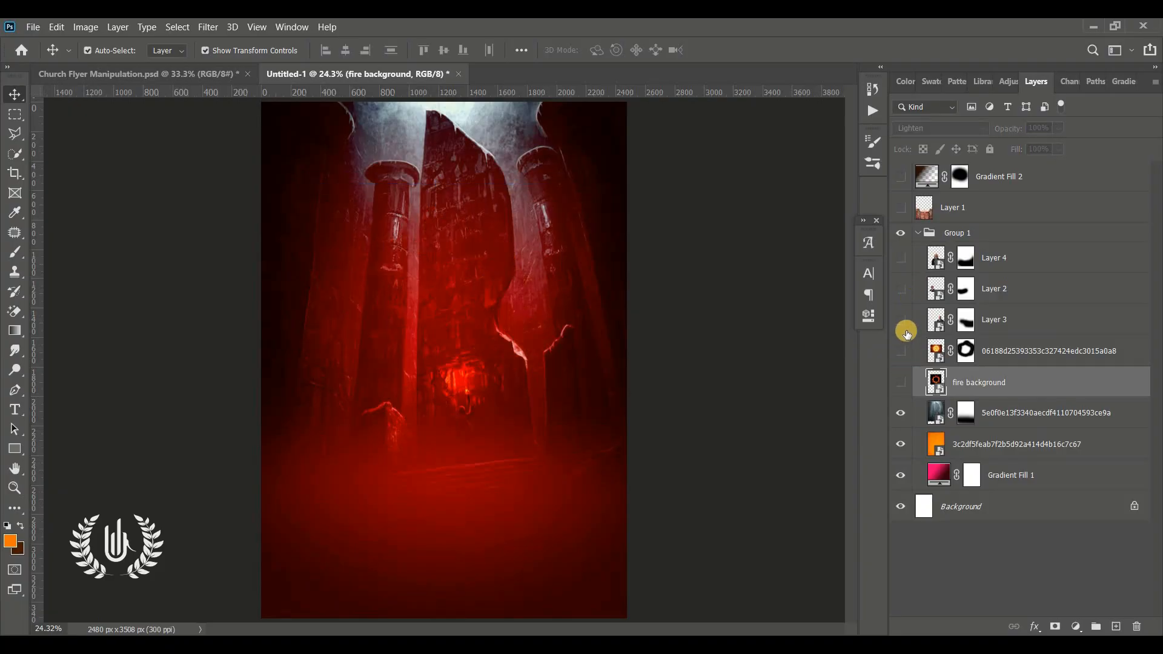
Step: Show the portraits, sun and fire ring again, collapse Group 1, and restore the saloon doors and brown gradient
left_click(901, 319)
left_click(901, 288)
left_click(902, 261)
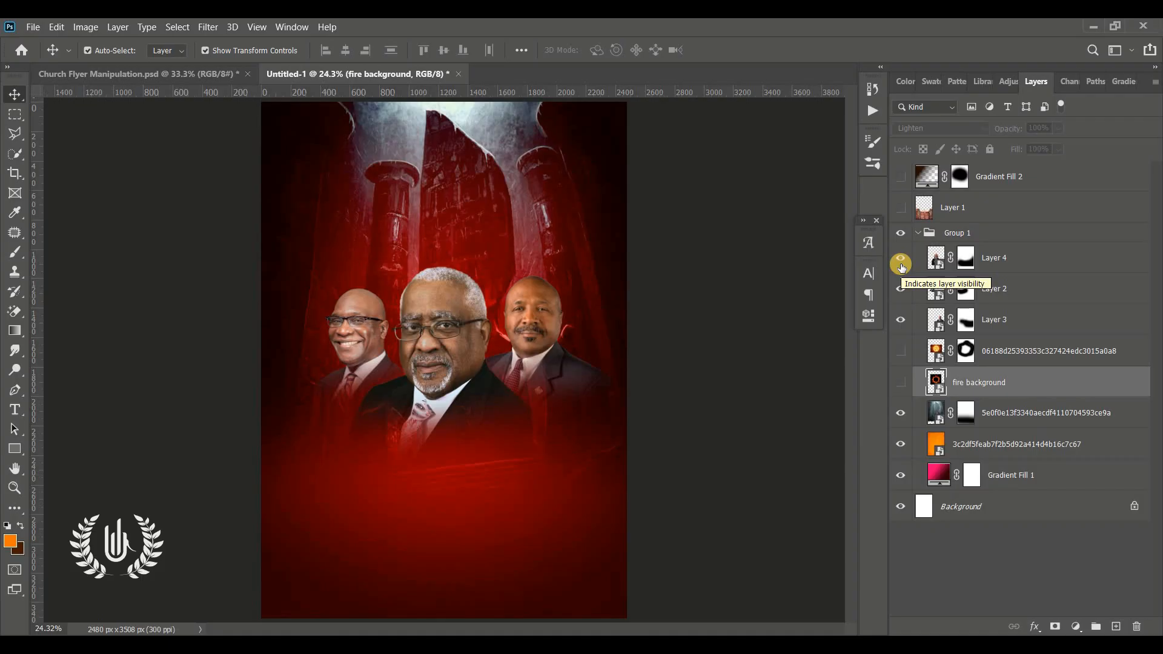
left_click(902, 359)
left_click(901, 390)
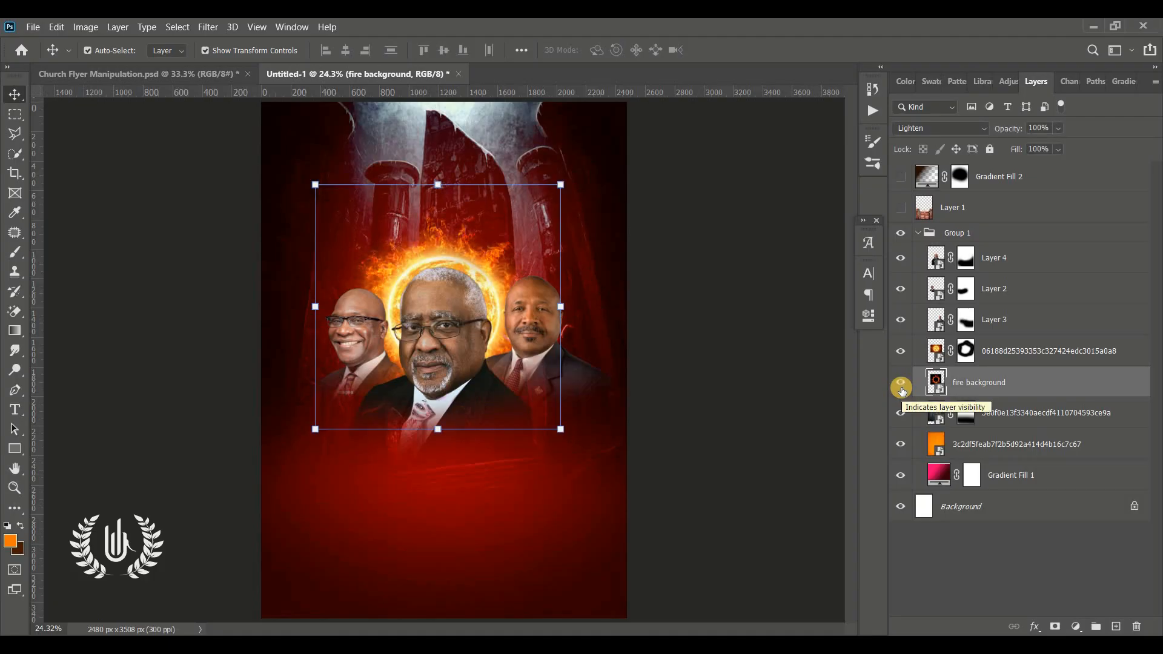
left_click(916, 240)
left_click(916, 235)
left_click(901, 207)
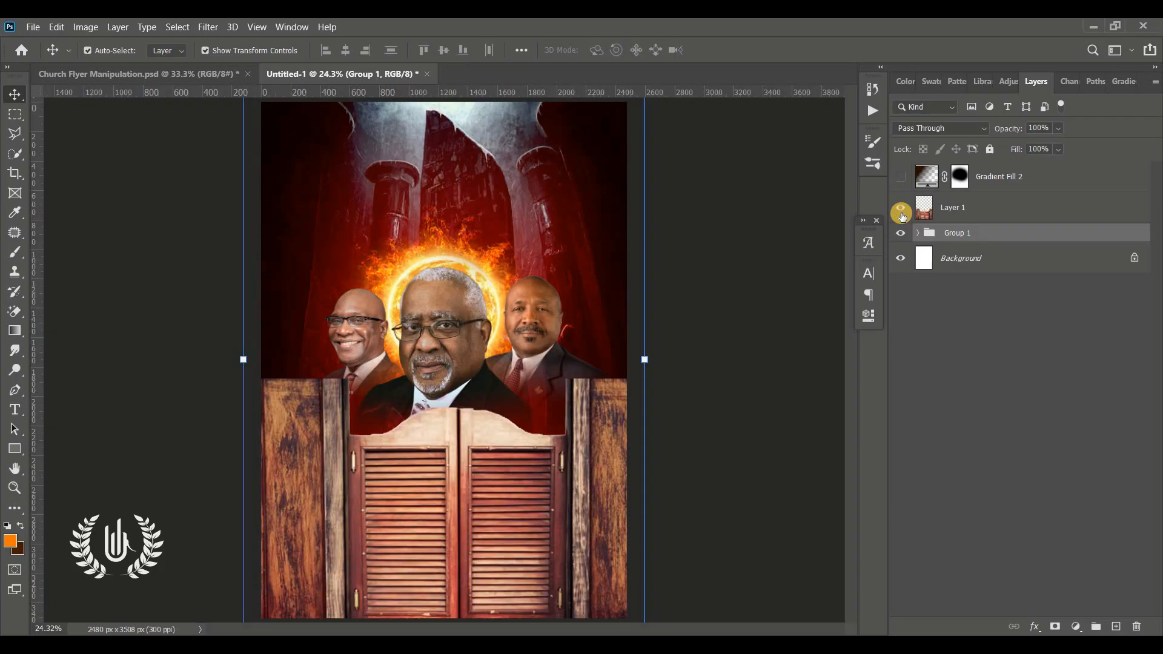
left_click(900, 177)
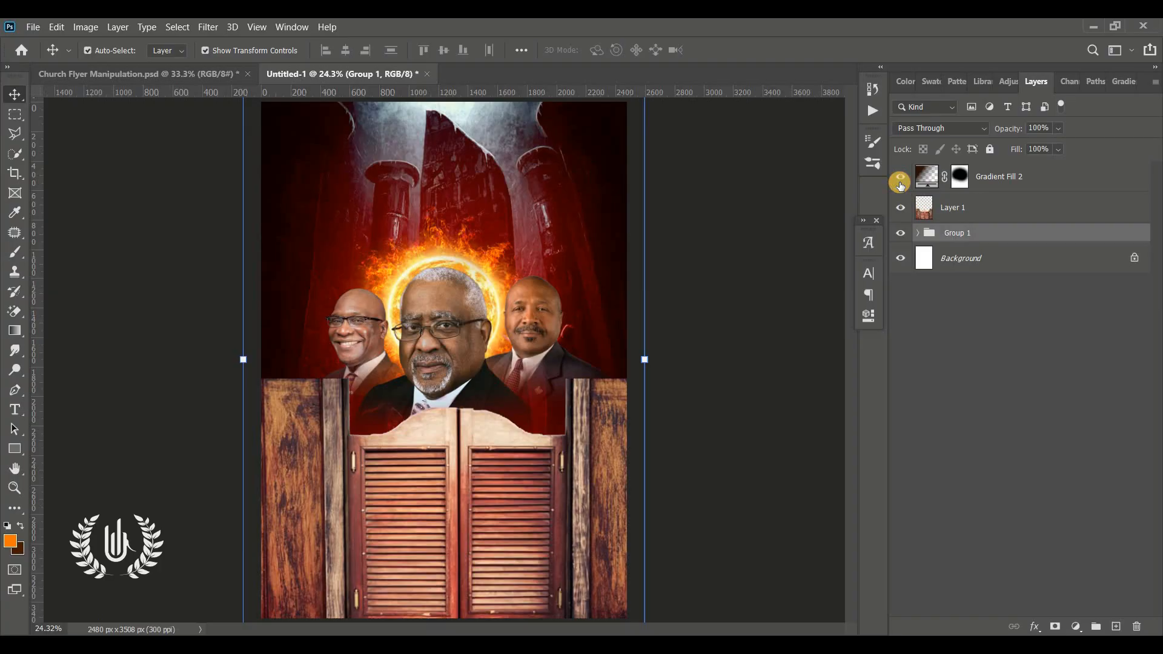
Step: Compare the artwork with the Gradient Fill 2 mask disabled and enabled
left_click(963, 175, "shift")
left_click(963, 175, "shift")
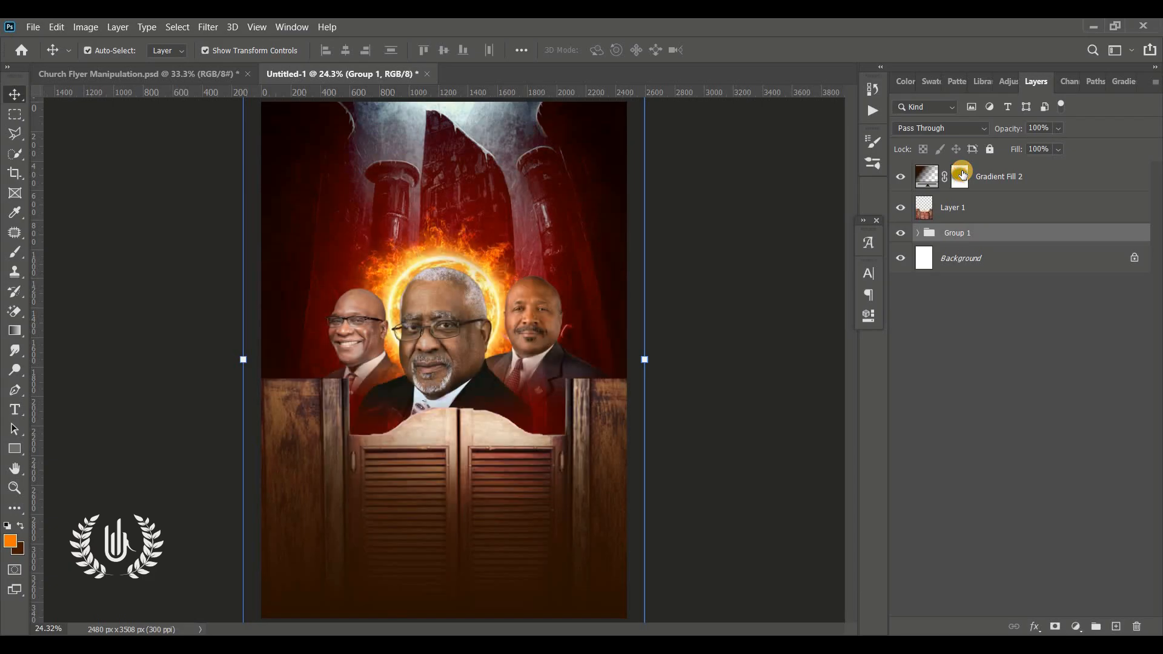
left_click(963, 175, "shift")
left_click(963, 175, "shift")
left_click(962, 175, "shift")
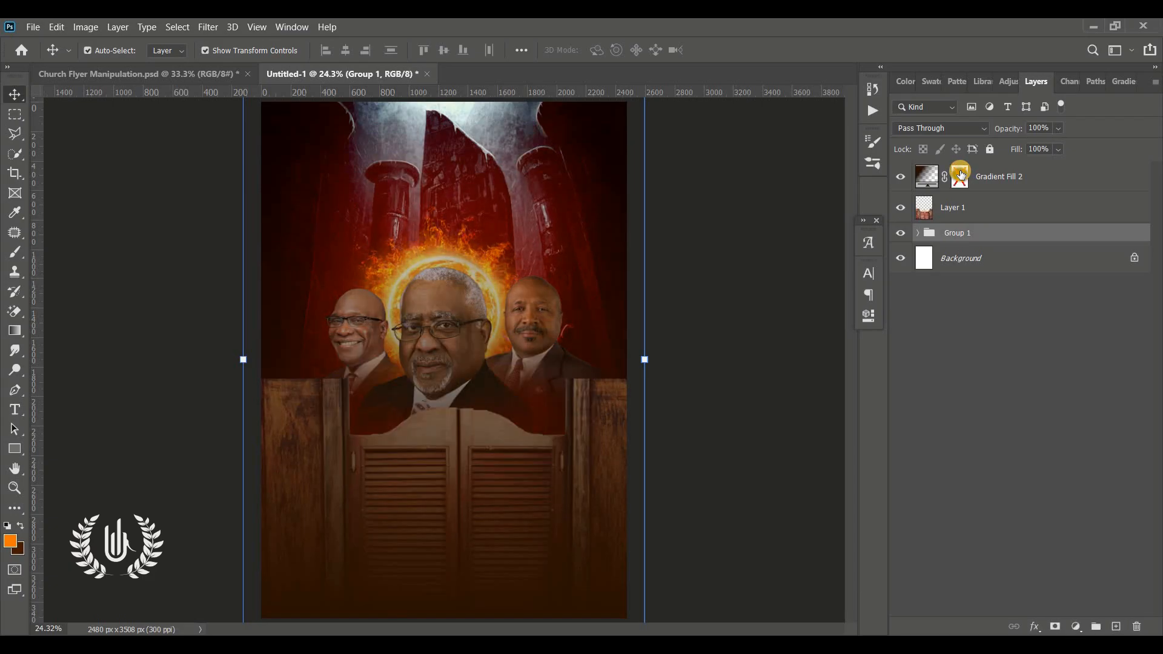
left_click(962, 175, "shift")
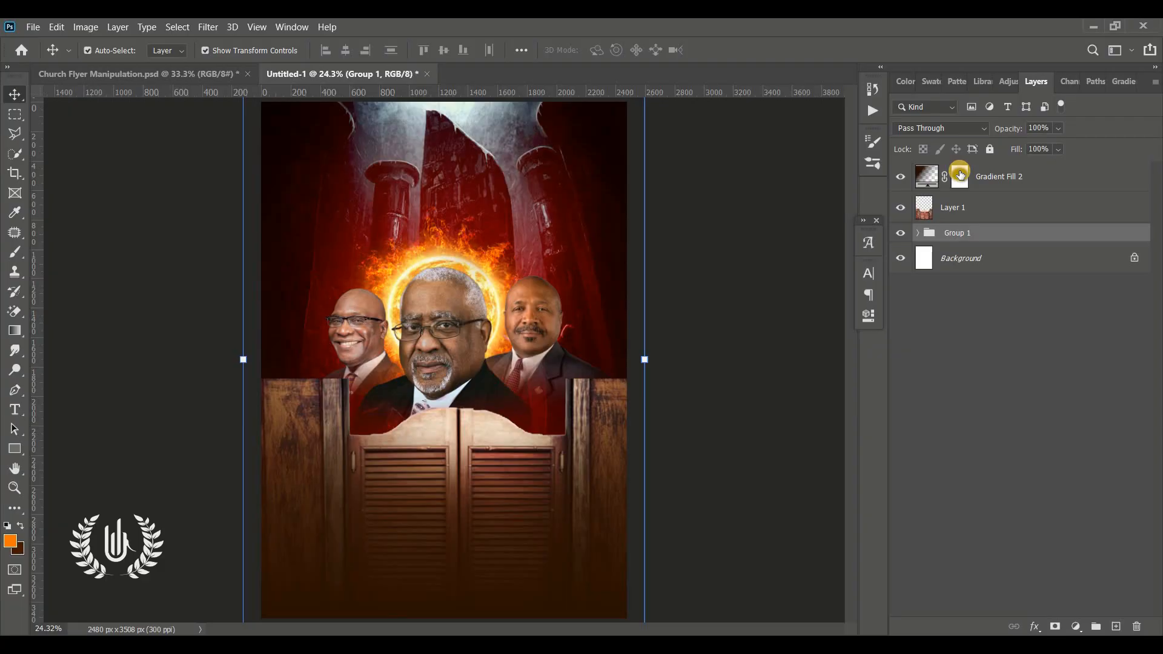
Step: Place the orange fire texture above Gradient Fill 2, flip it vertically, scale it to about 164%, and cover the canvas's lower part
left_click(745, 258)
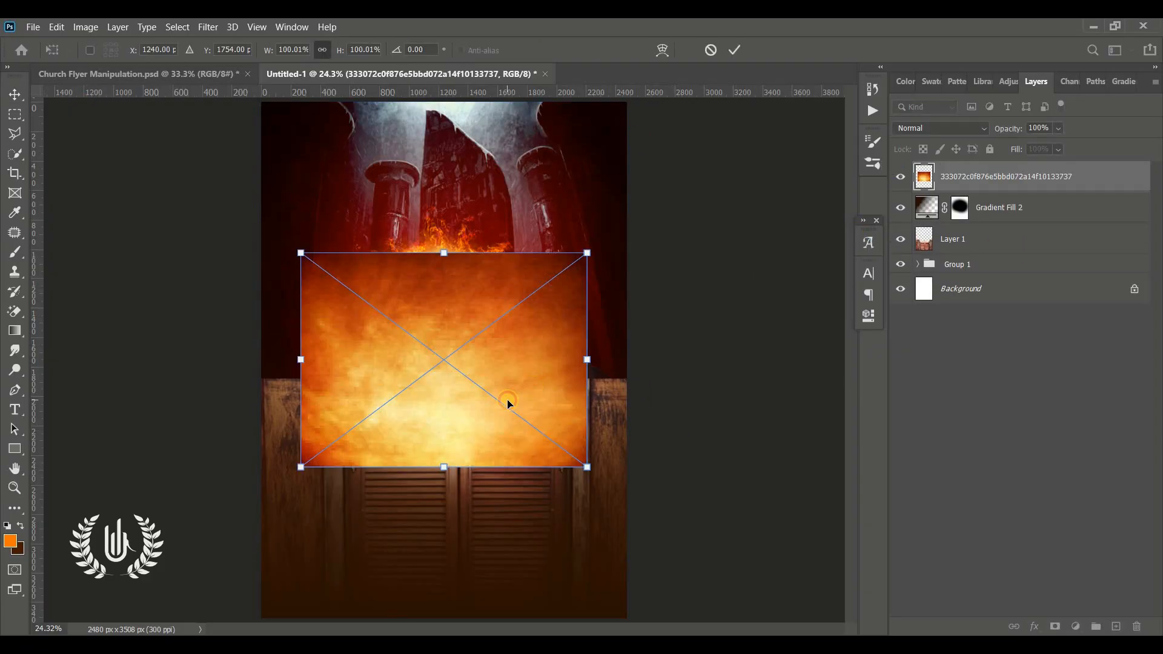
right_click(455, 299)
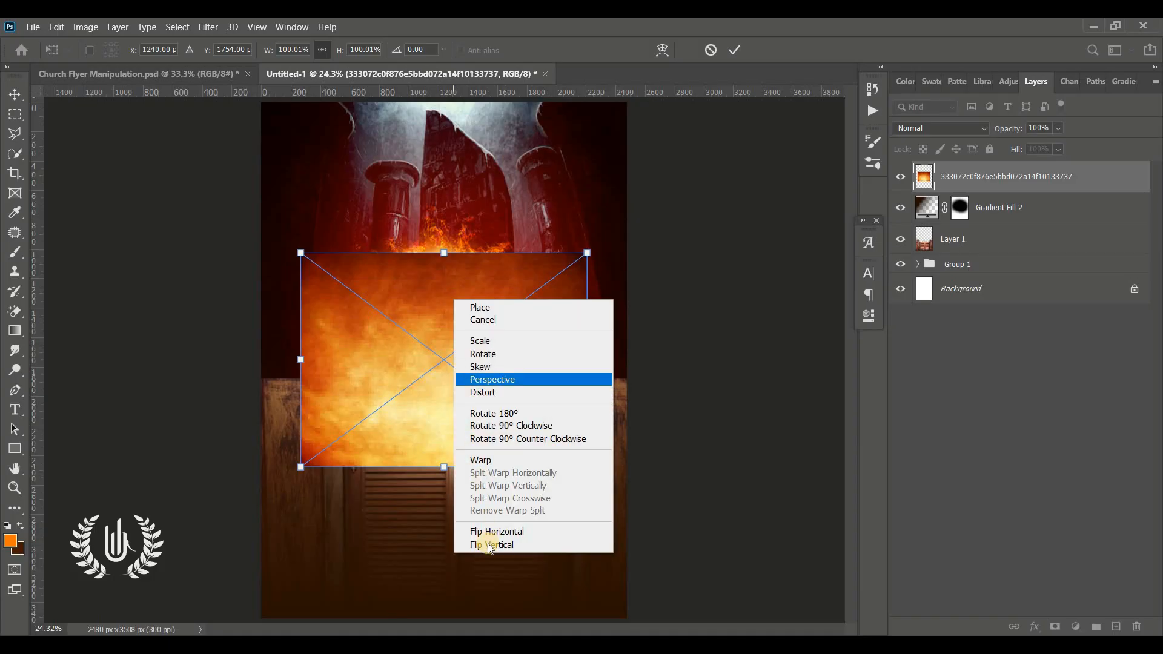
left_click(491, 545)
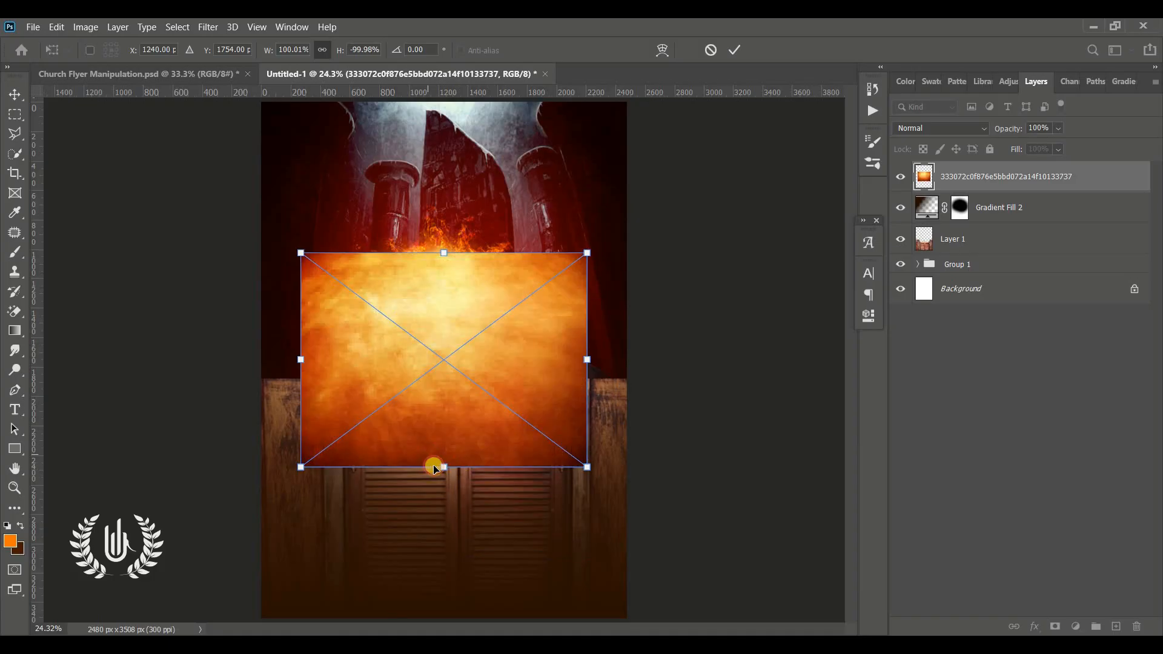
left_click_drag(434, 467, 455, 615)
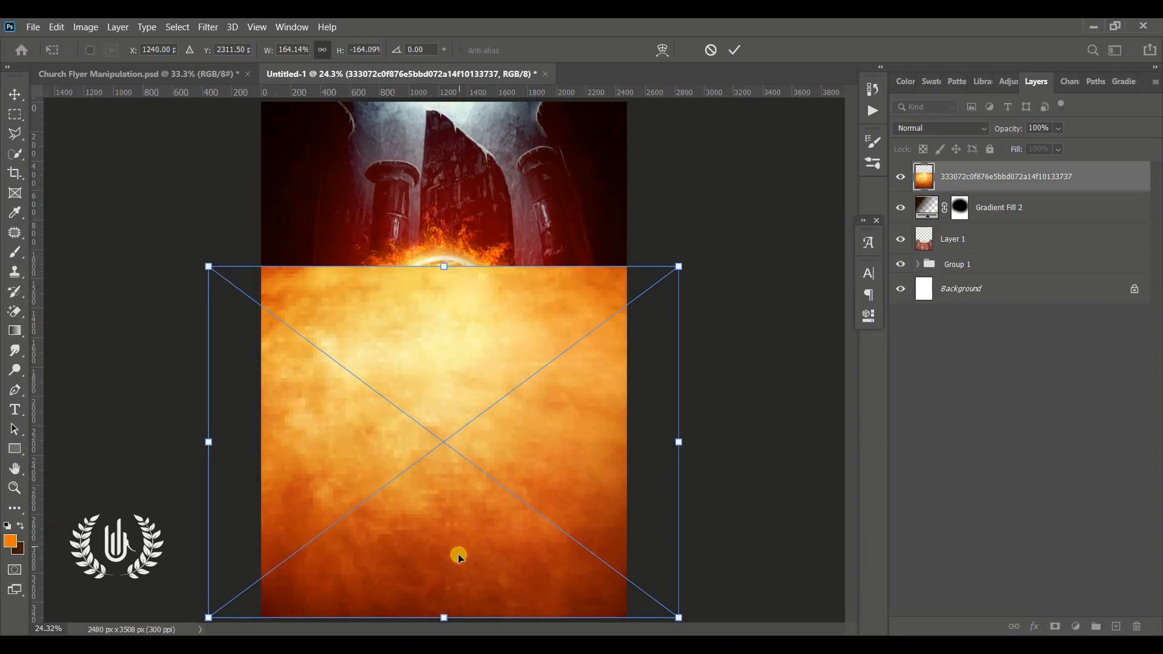
left_click_drag(456, 553, 461, 610)
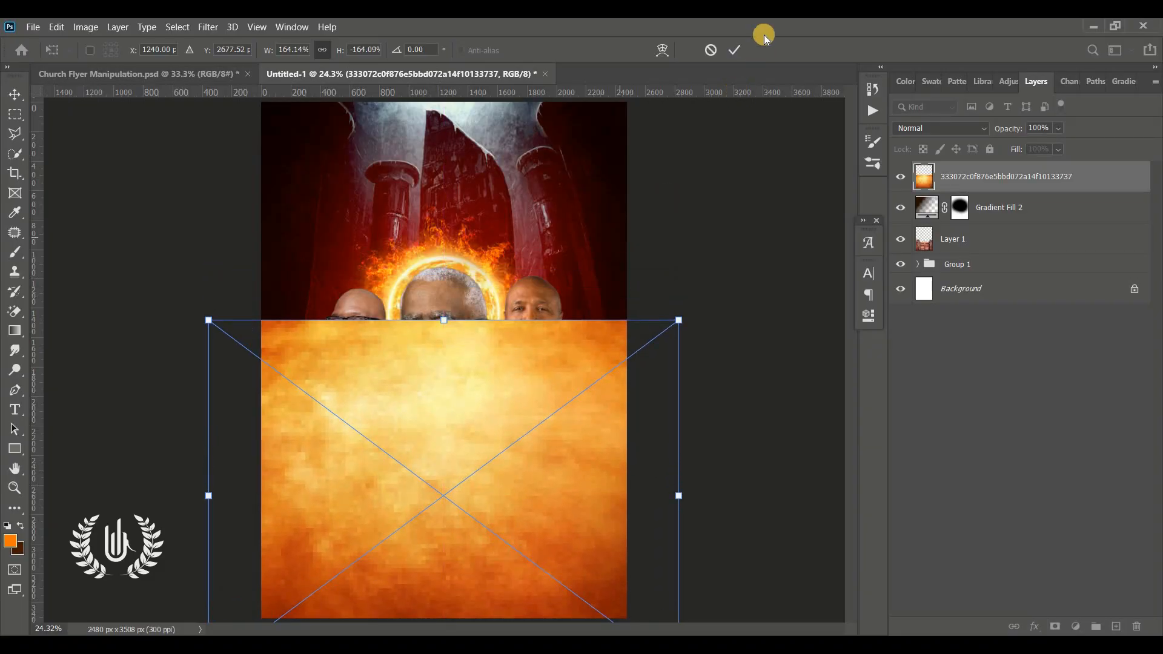
left_click(736, 50)
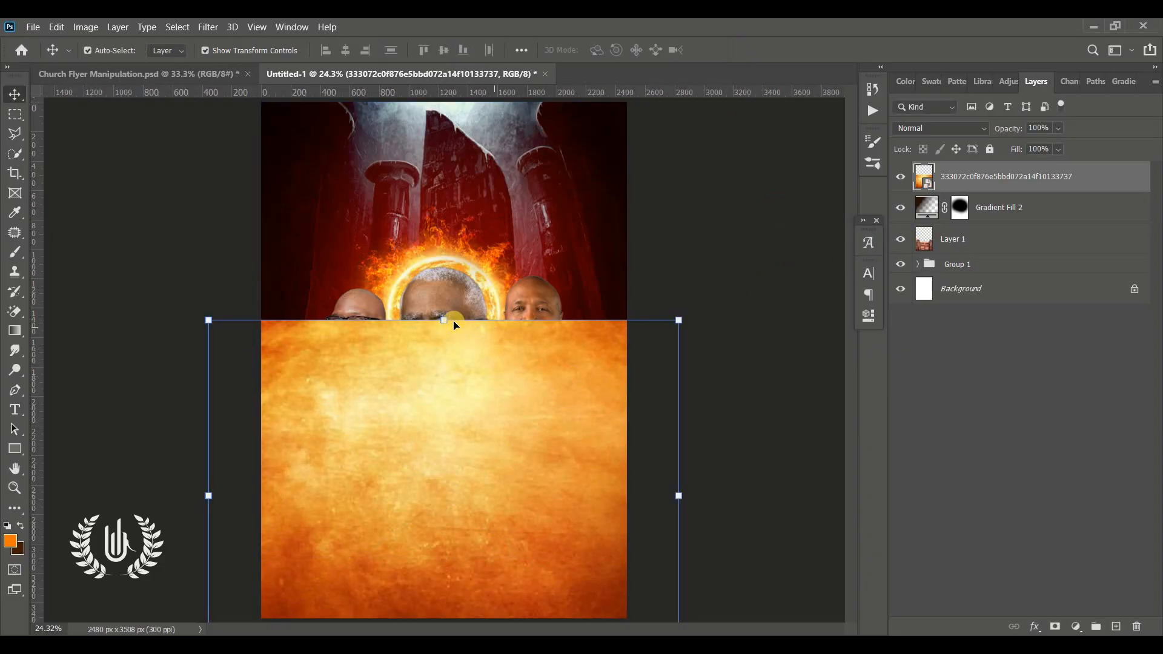
Step: Scale the fire texture down to about 137% with its top edge along the door tops, and set its blend mode to Overlay
left_click_drag(447, 322, 451, 403)
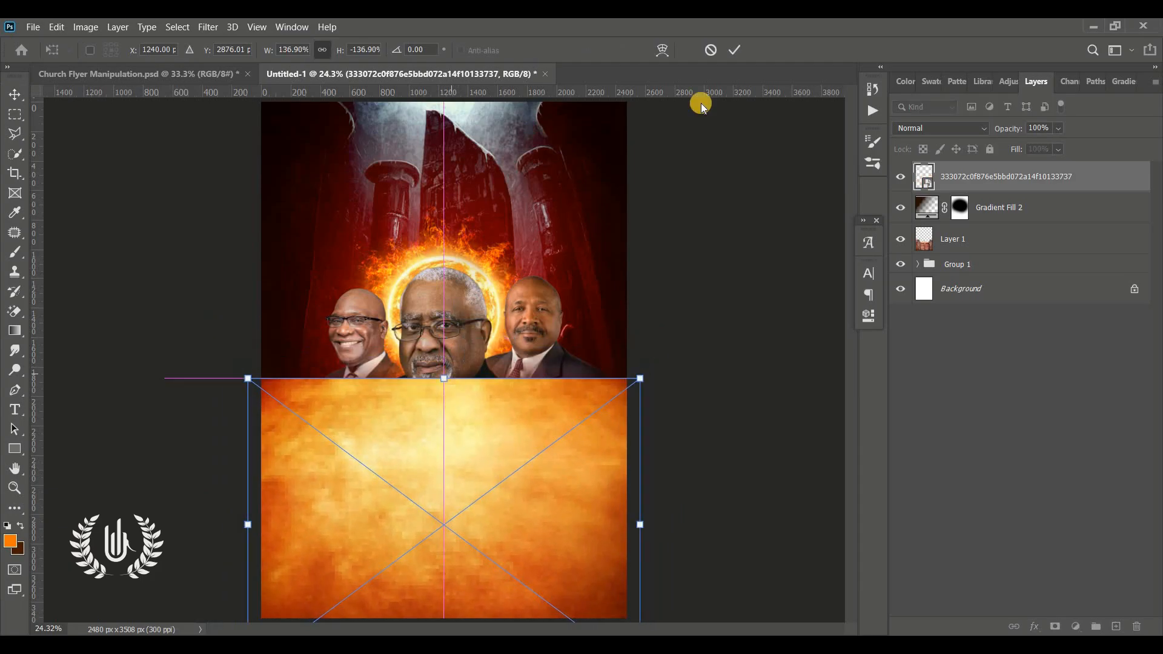
left_click(736, 49)
left_click(942, 128)
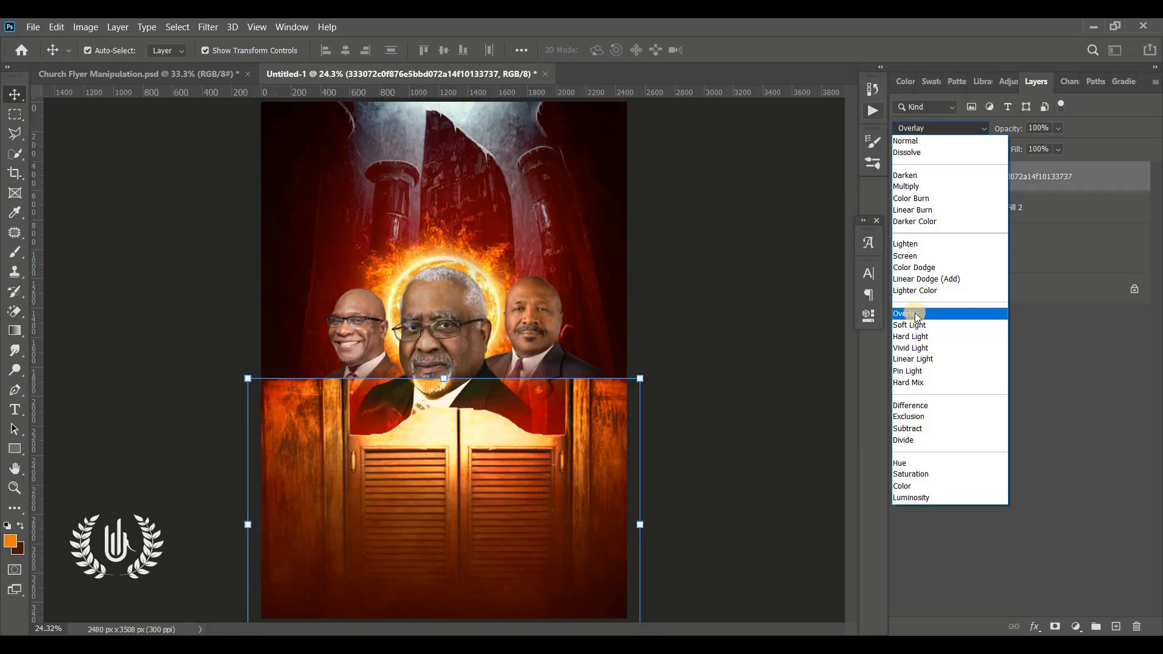
left_click(916, 315)
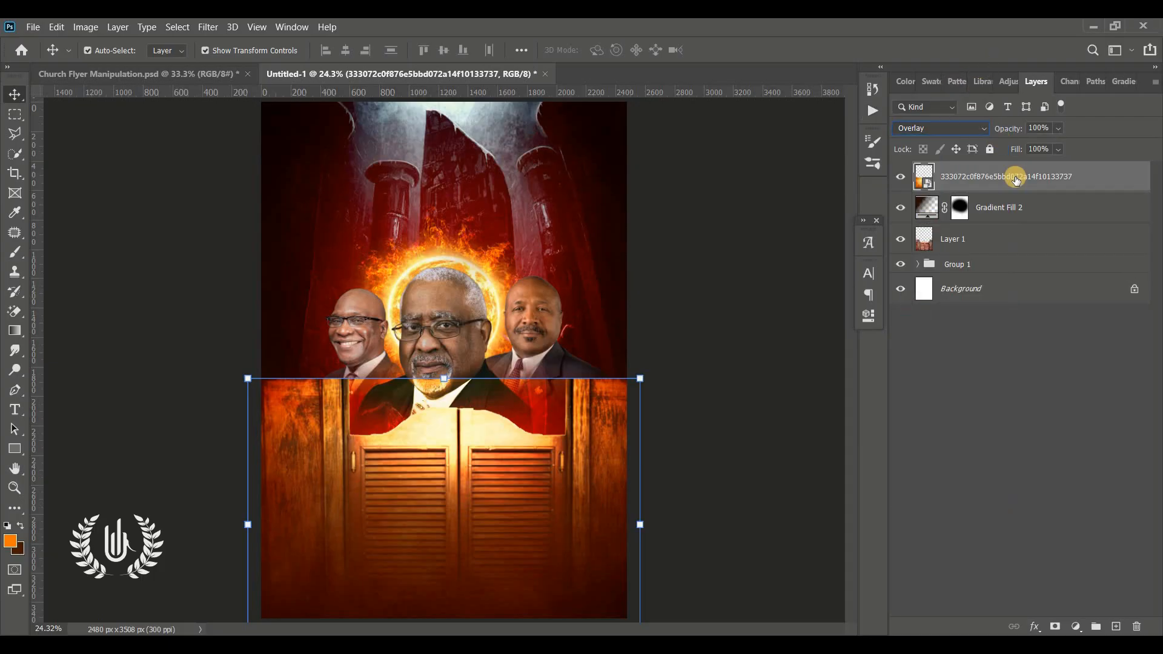
Step: Add a mask to the fire texture and paint it black with a 600 px soft brush along its top edge over the portraits
left_click(1056, 627)
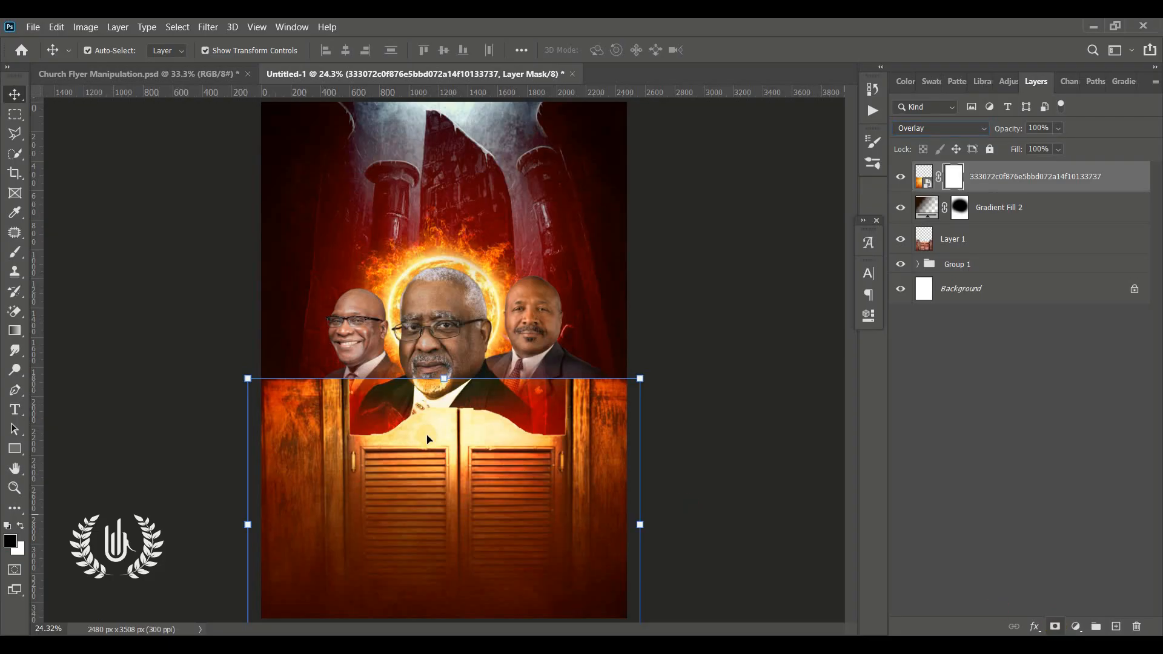
left_click(15, 251)
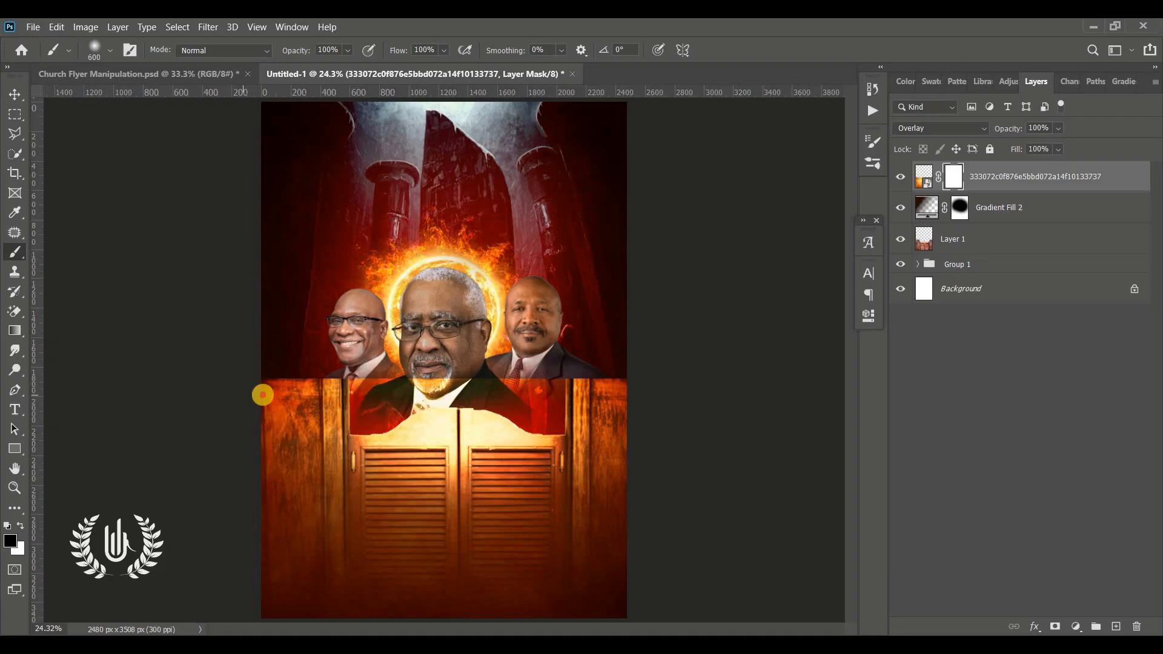
key("bracketleft")
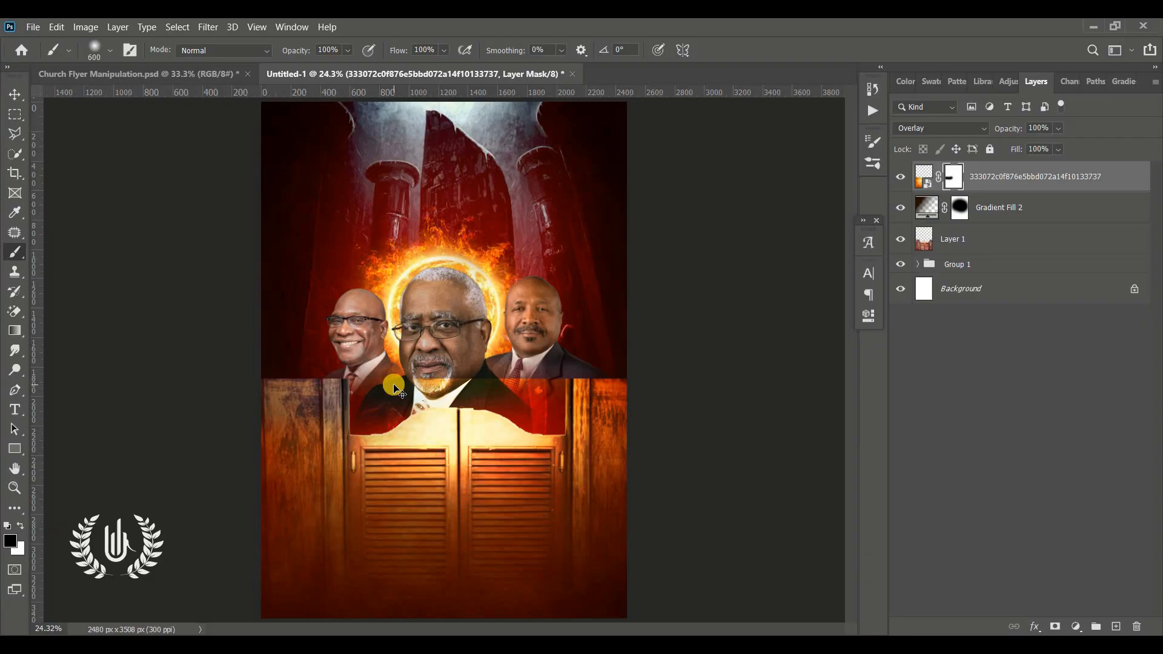
key("ctrl+z")
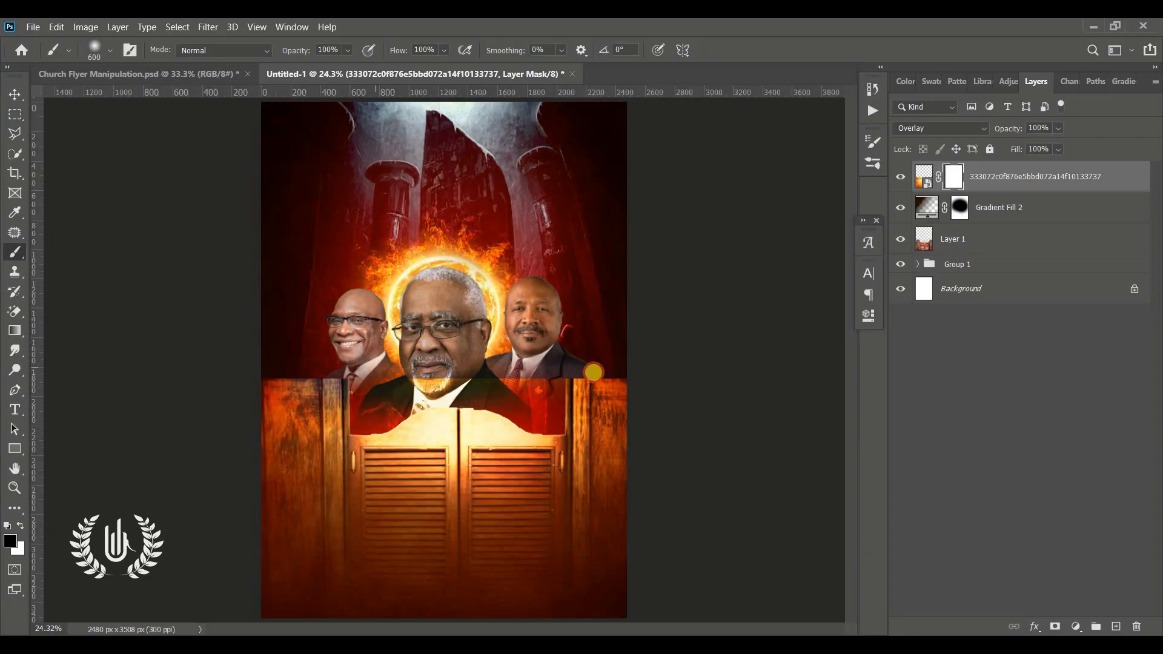
key("ctrl+shift+z")
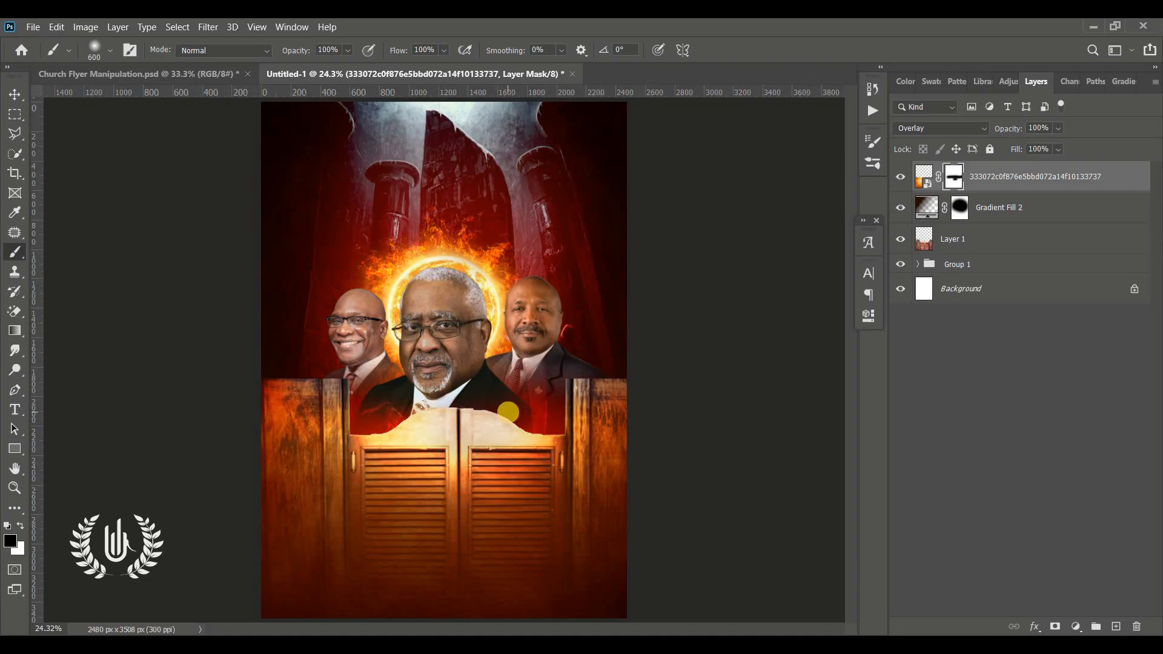
Step: Enlarge the fire texture upward until its top edge reaches the central portrait's glasses
left_click(13, 95)
left_click(680, 283)
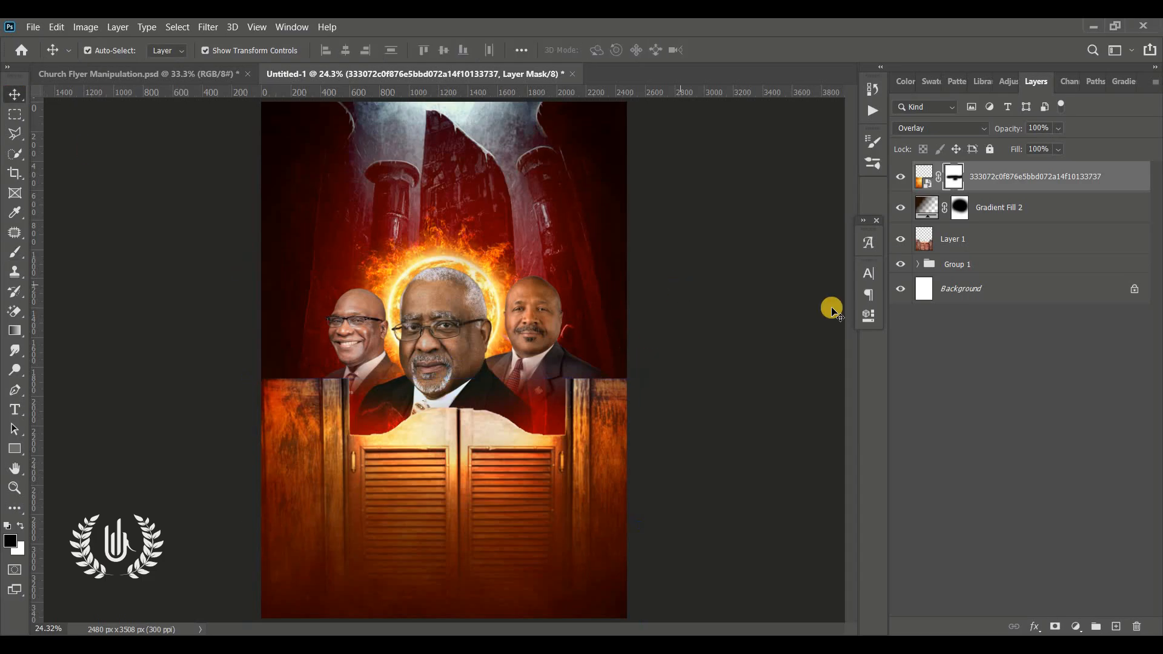
left_click(439, 494)
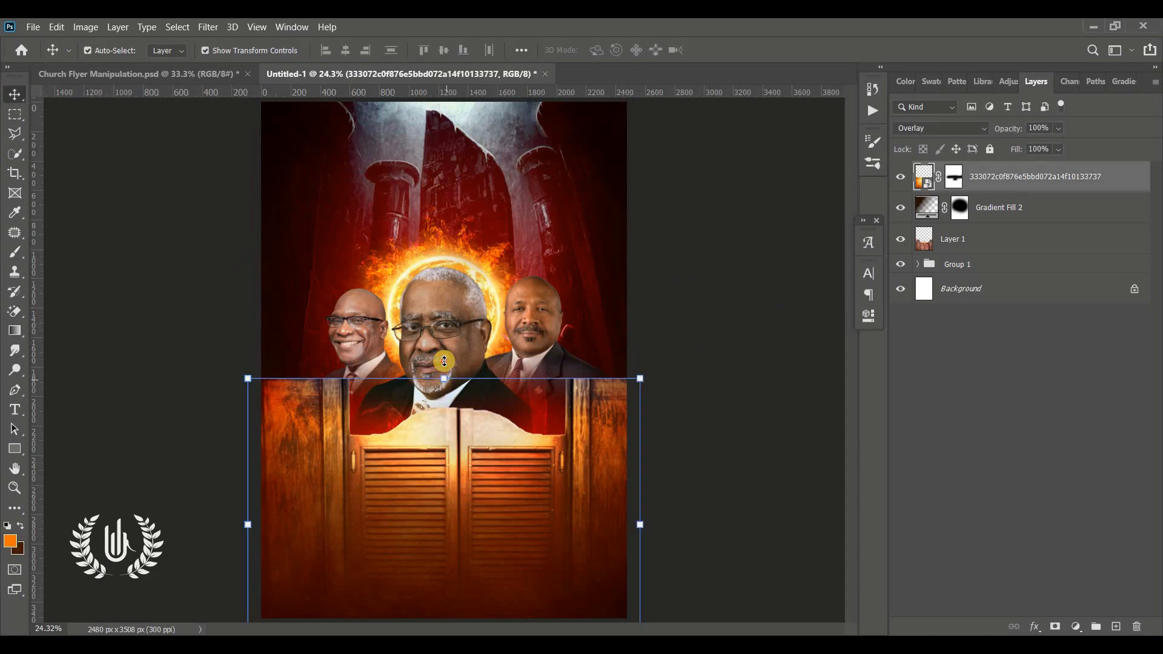
left_click_drag(444, 380, 440, 327)
Step: Paint black on the fire texture's mask with the 600 px soft brush over the central and right portraits, and deselect the layer
left_click(960, 179)
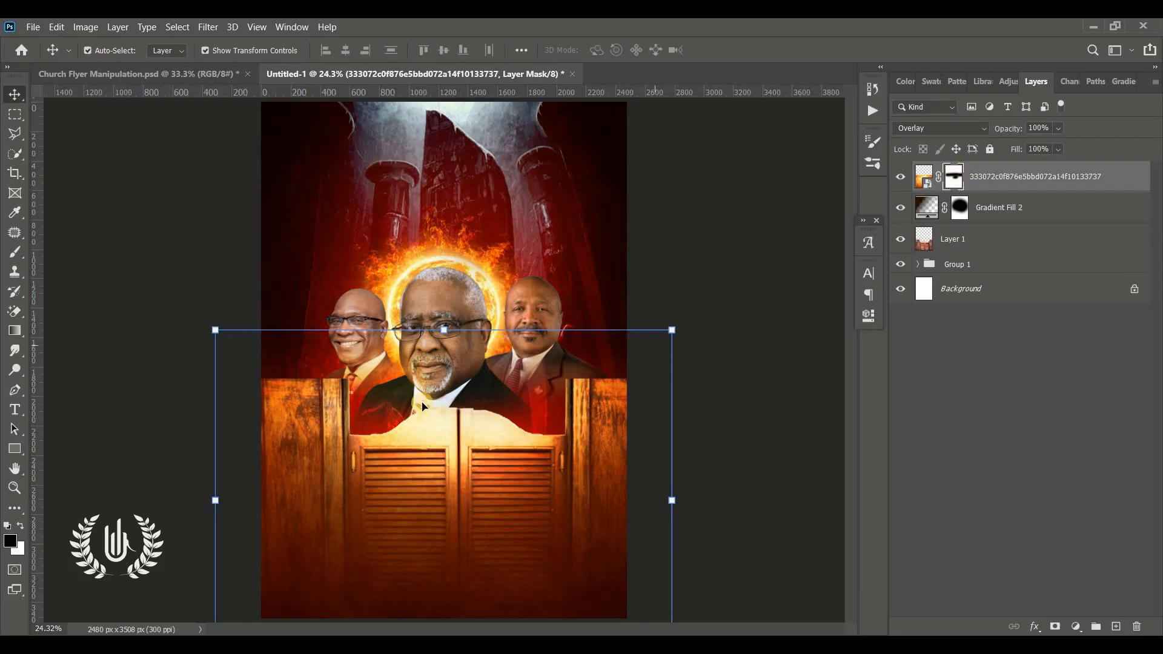
key("b")
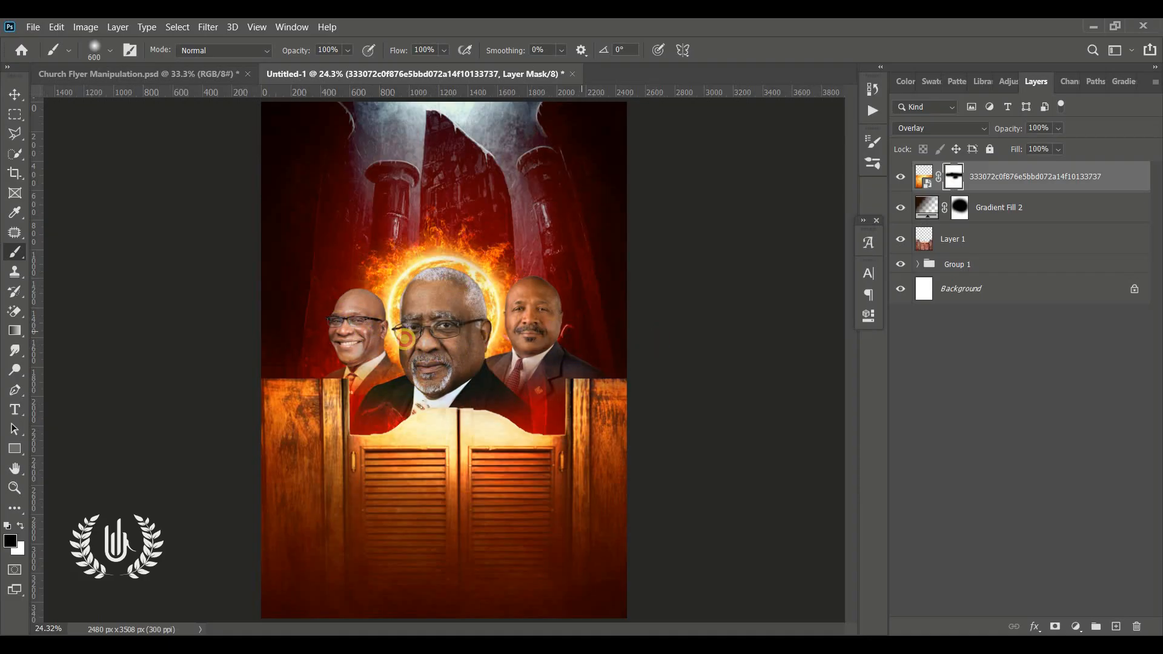
mouse_move(508, 383)
left_mouse_down()
mouse_move(511, 392)
mouse_move(446, 358)
left_mouse_up()
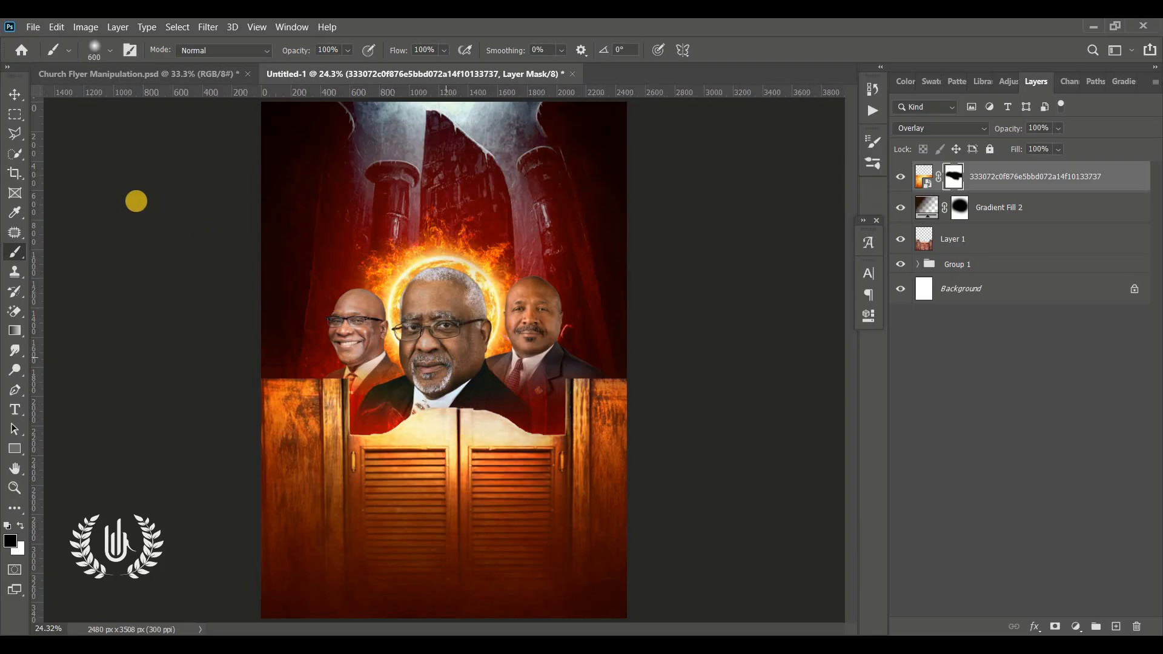
left_click(15, 94)
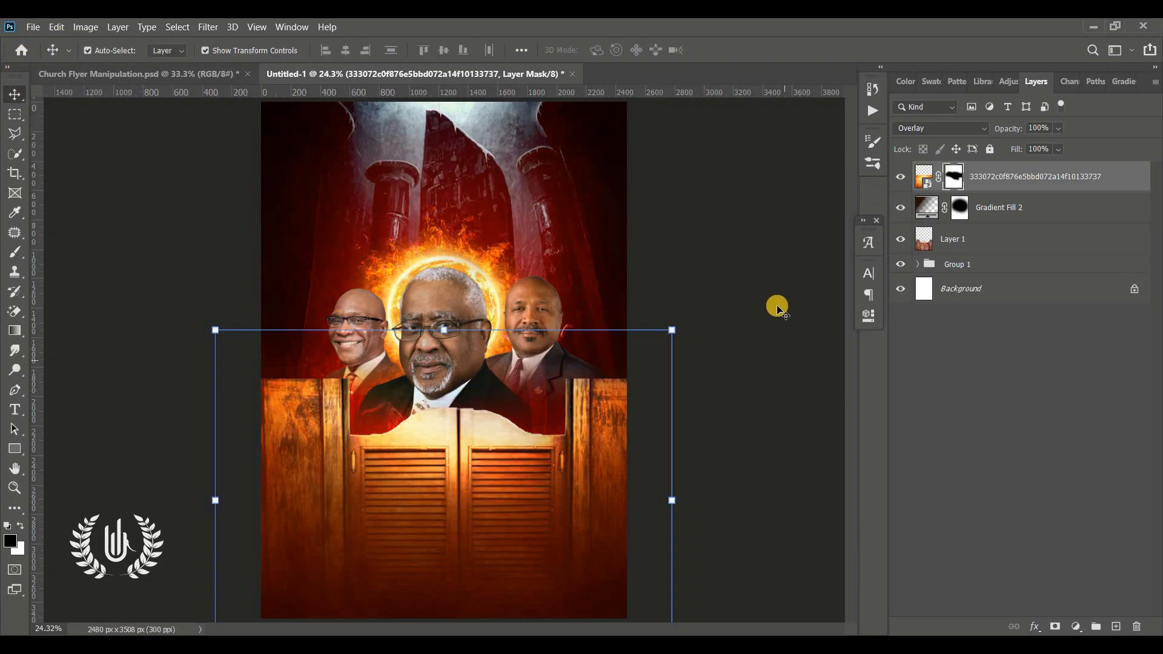
left_click(773, 304)
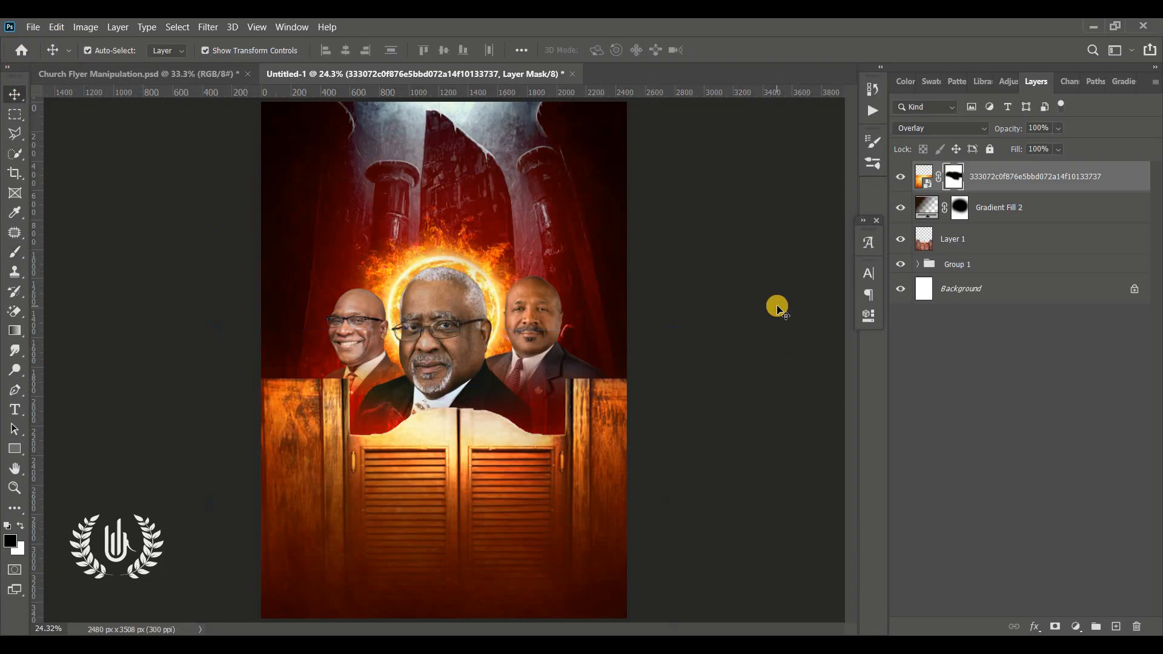
Step: Compare the artwork with the fire texture layer hidden and shown
left_click(902, 180)
left_click(902, 181)
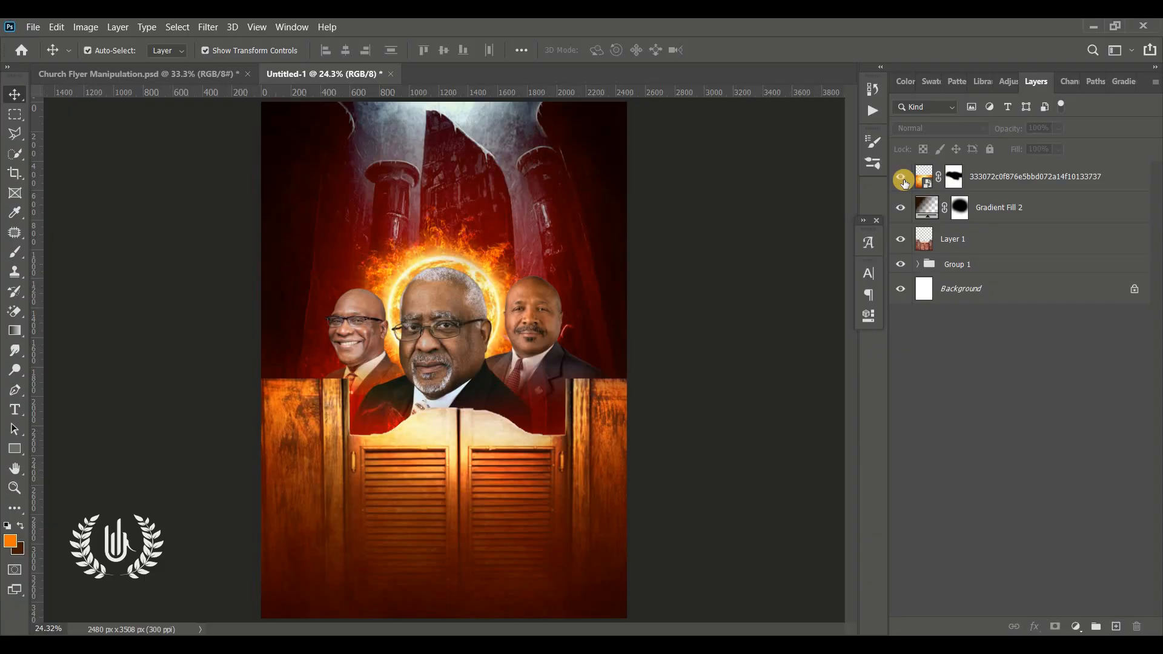
left_click(903, 180)
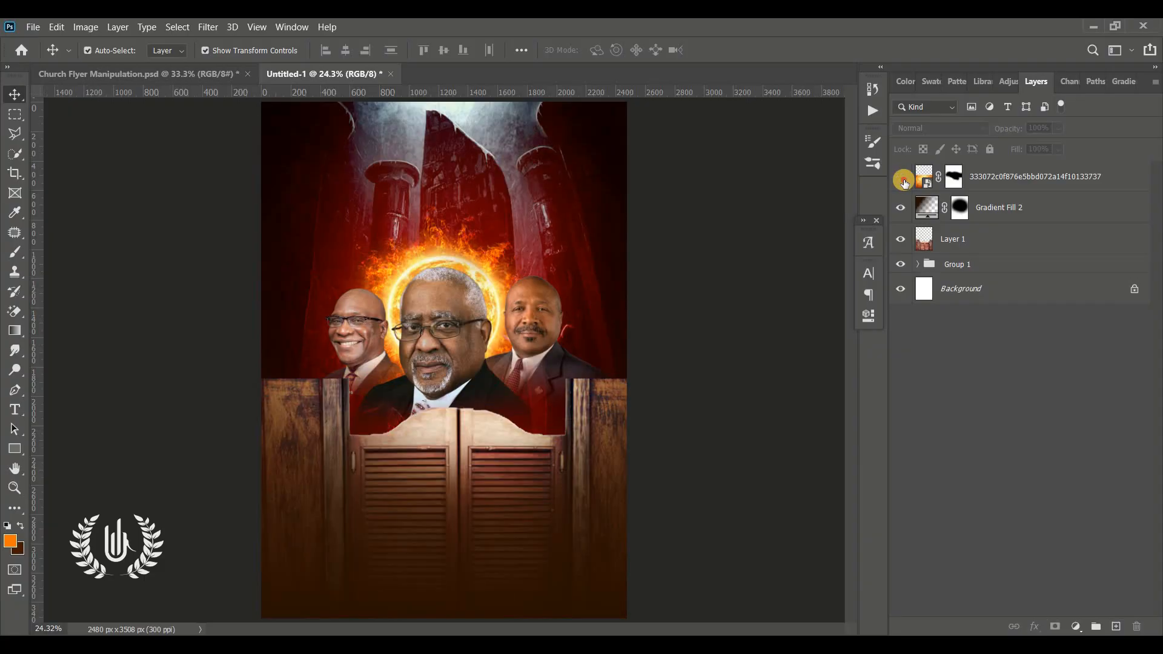
left_click(903, 181)
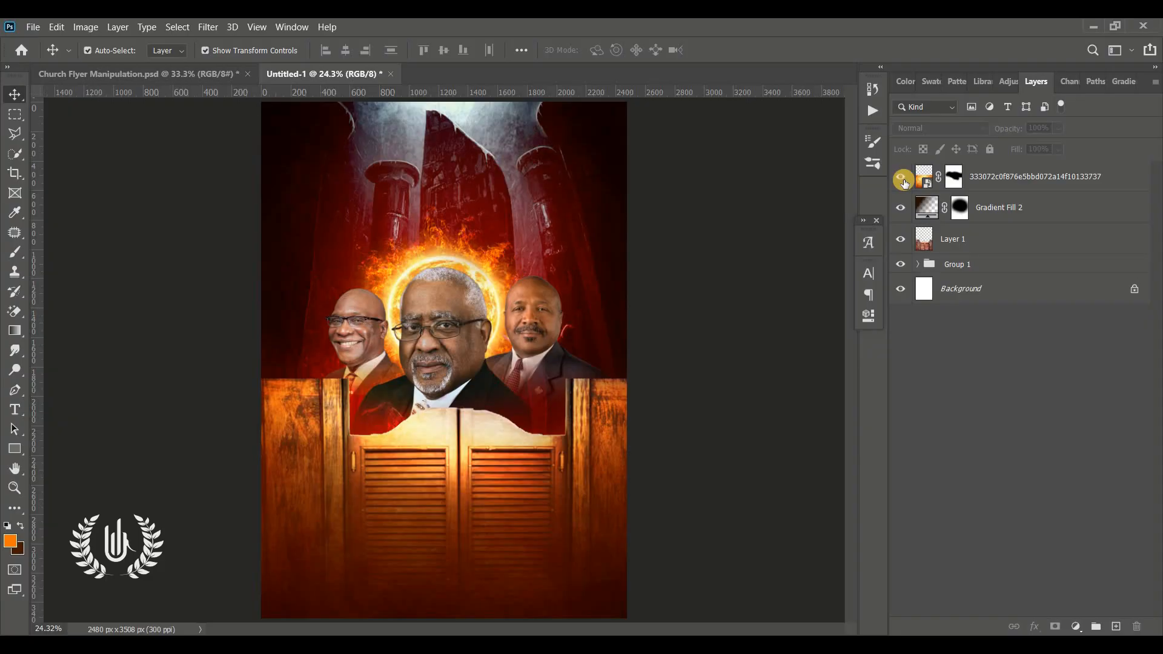
left_click(903, 180)
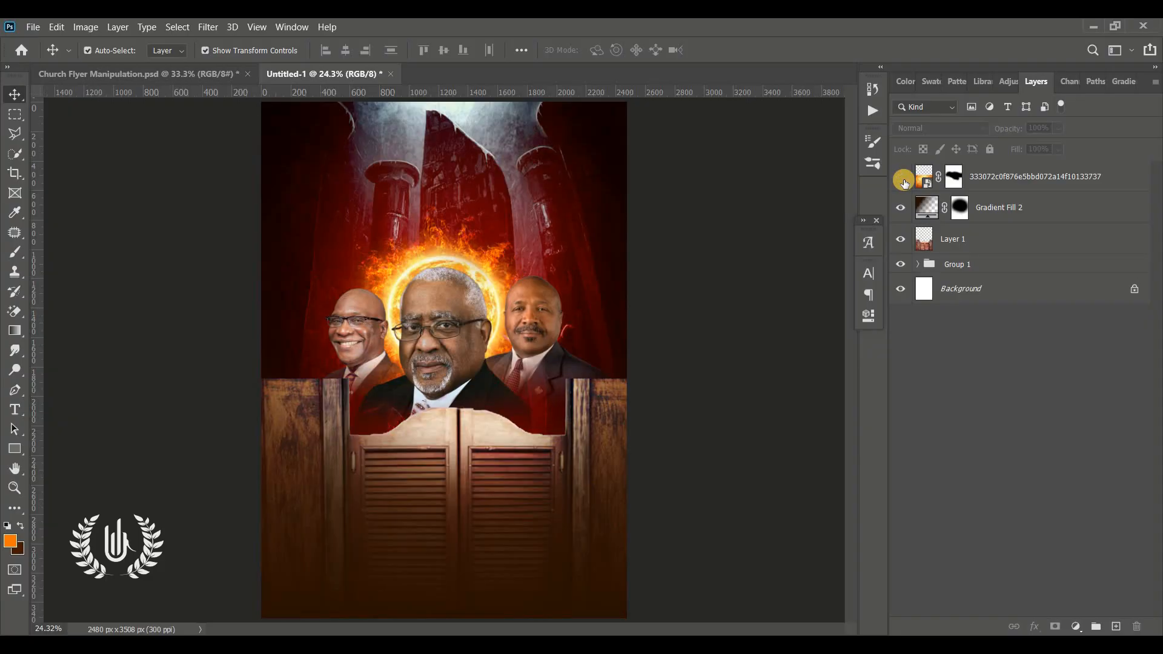
left_click(904, 181)
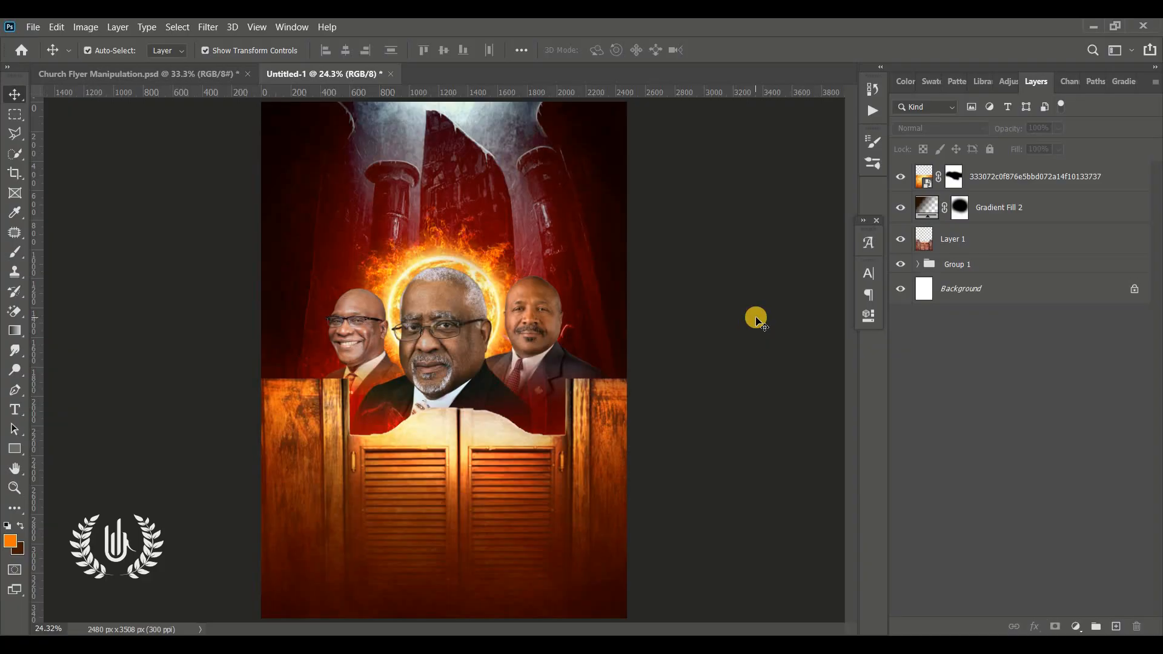
left_click(1015, 177)
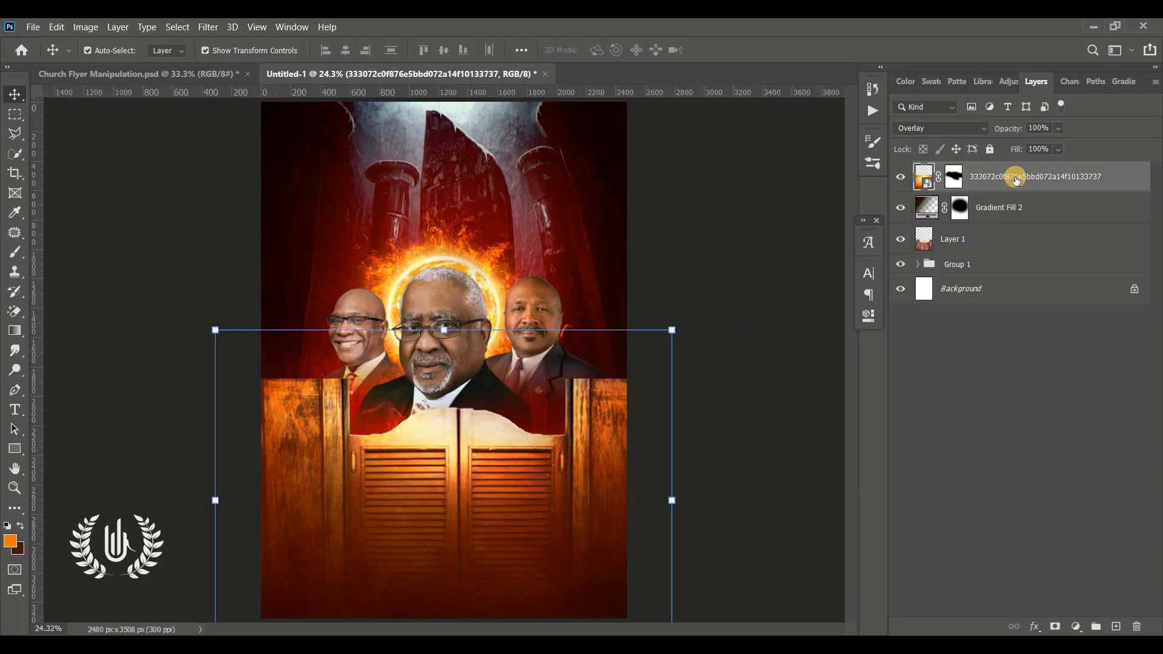
left_click(735, 326)
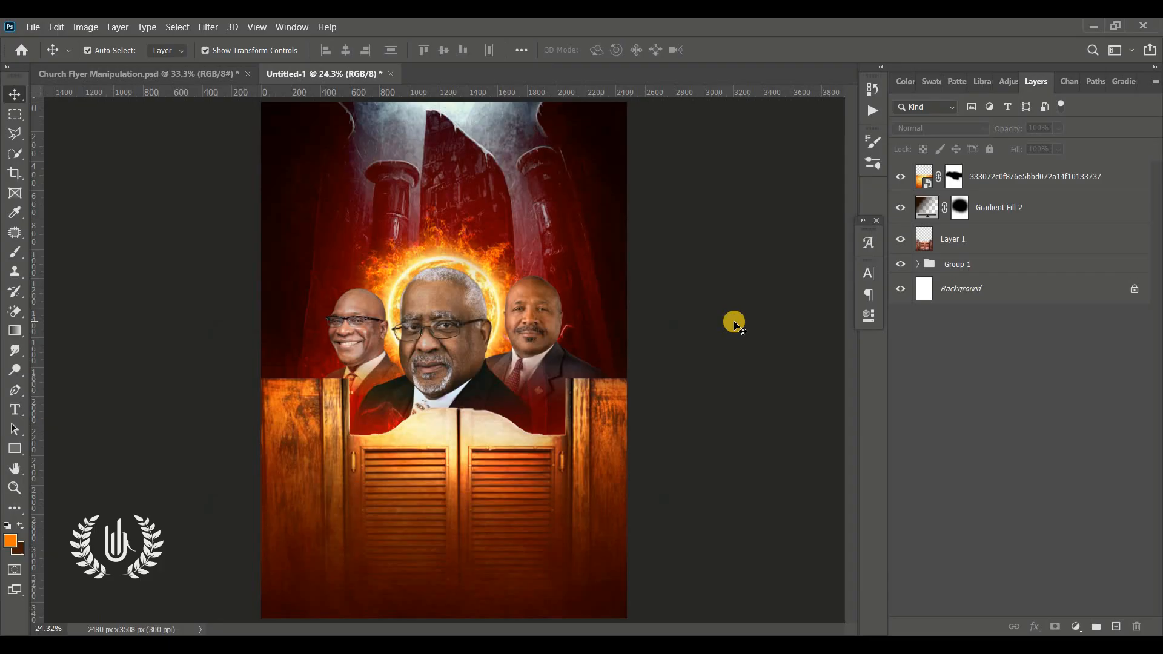
Step: Open the Camera Raw Filter on the central portrait and set Temperature +25, Tint +13 and Contrast +21
left_click(450, 301)
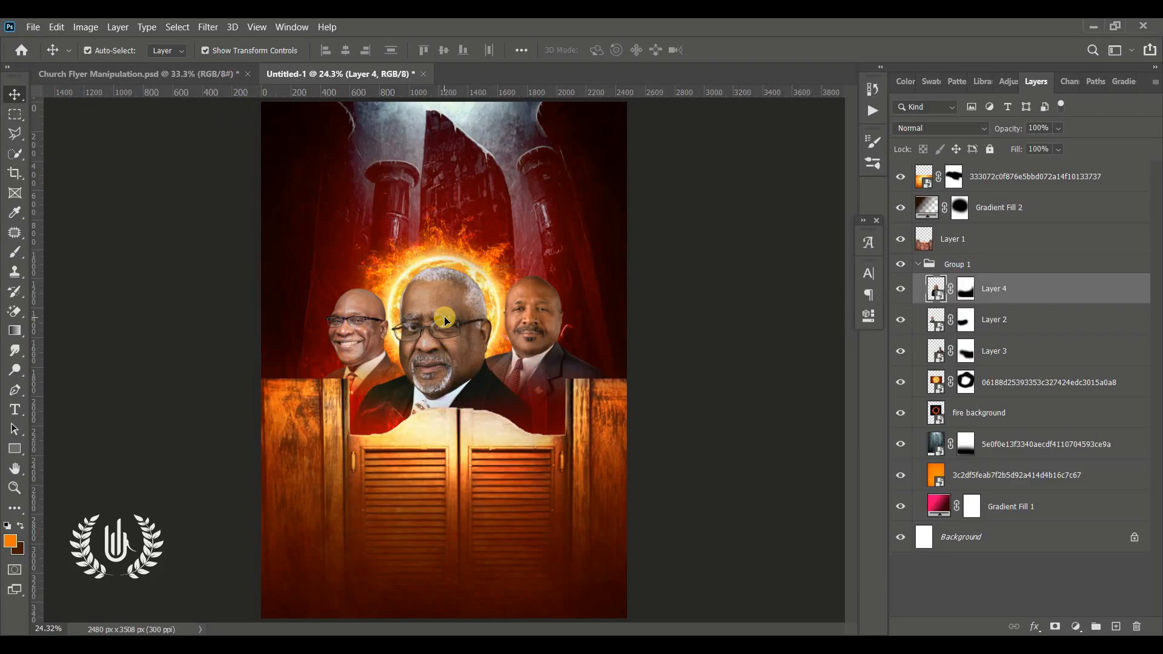
left_click(208, 27)
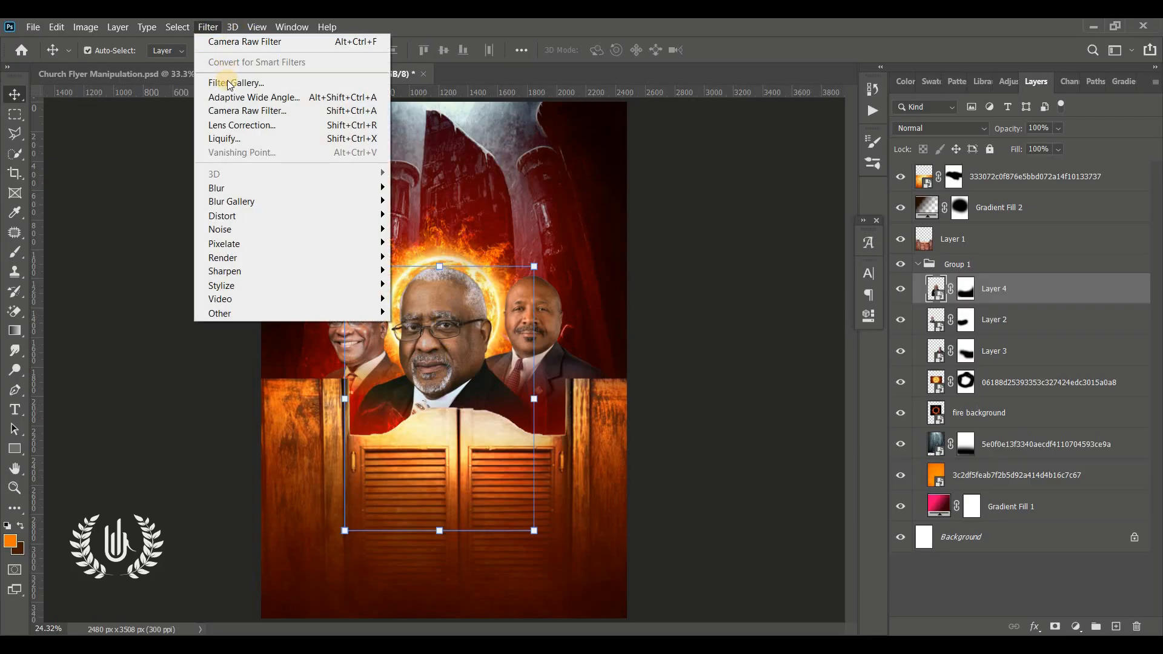
left_click(356, 110)
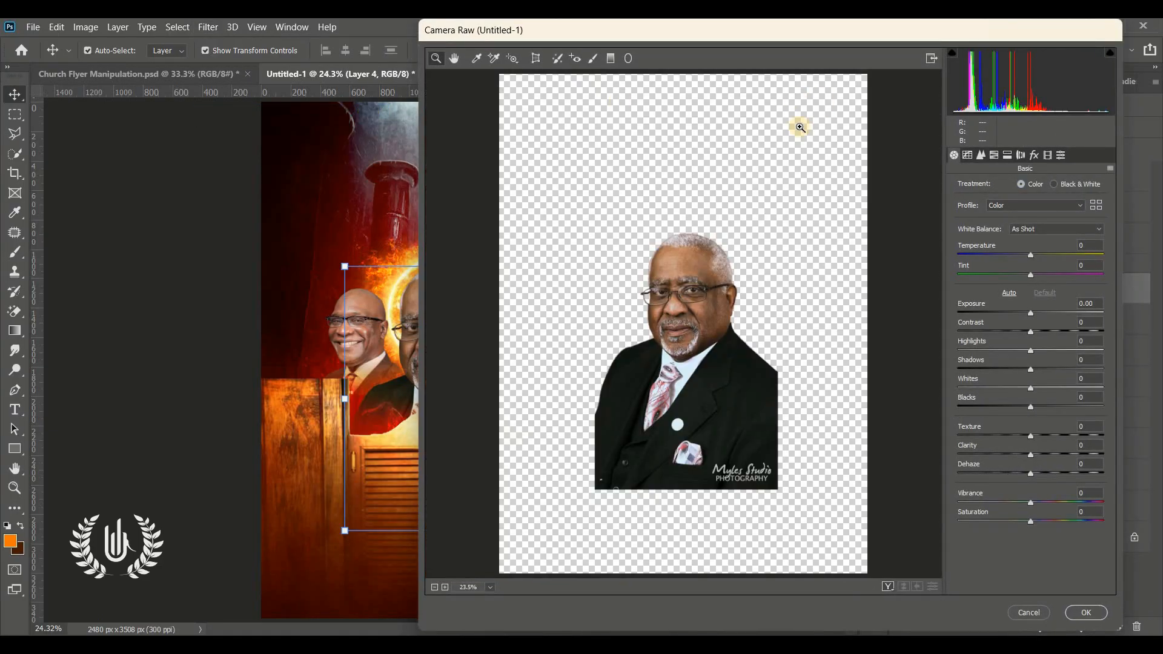
left_click(1050, 258)
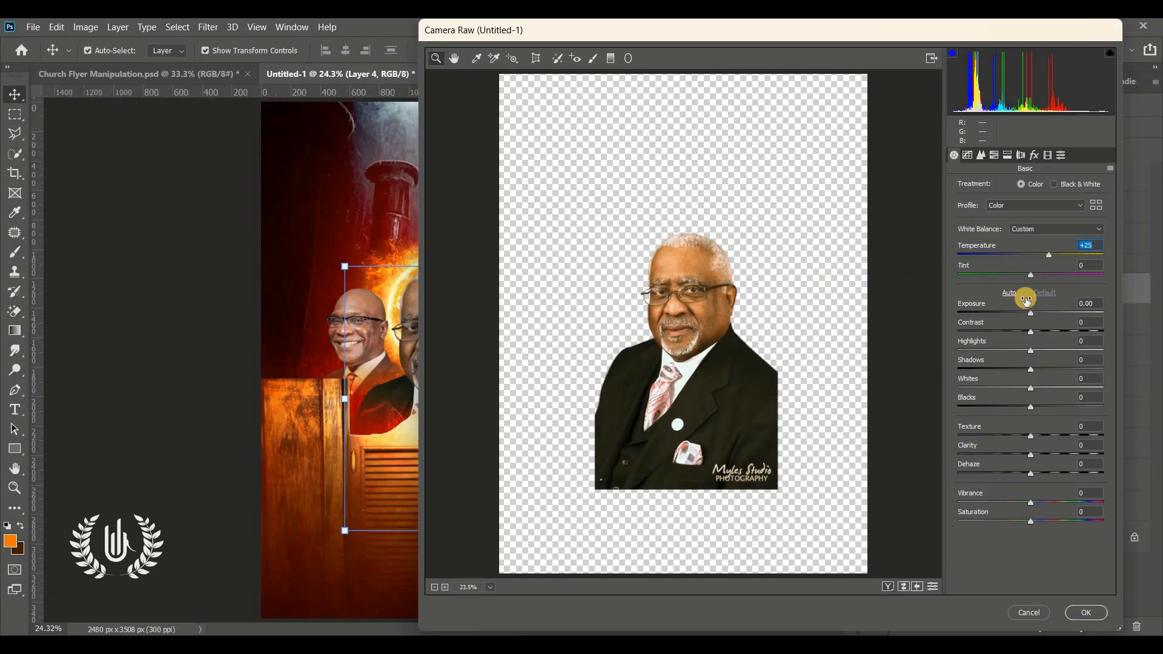
left_click(1041, 275)
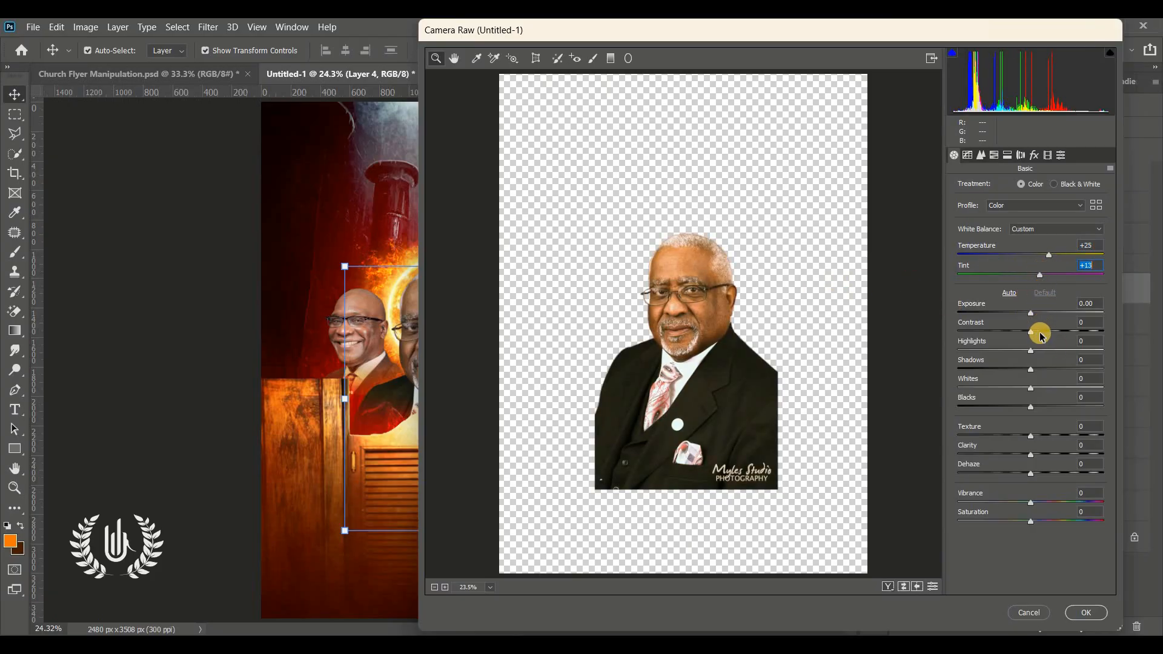
left_click(1045, 330)
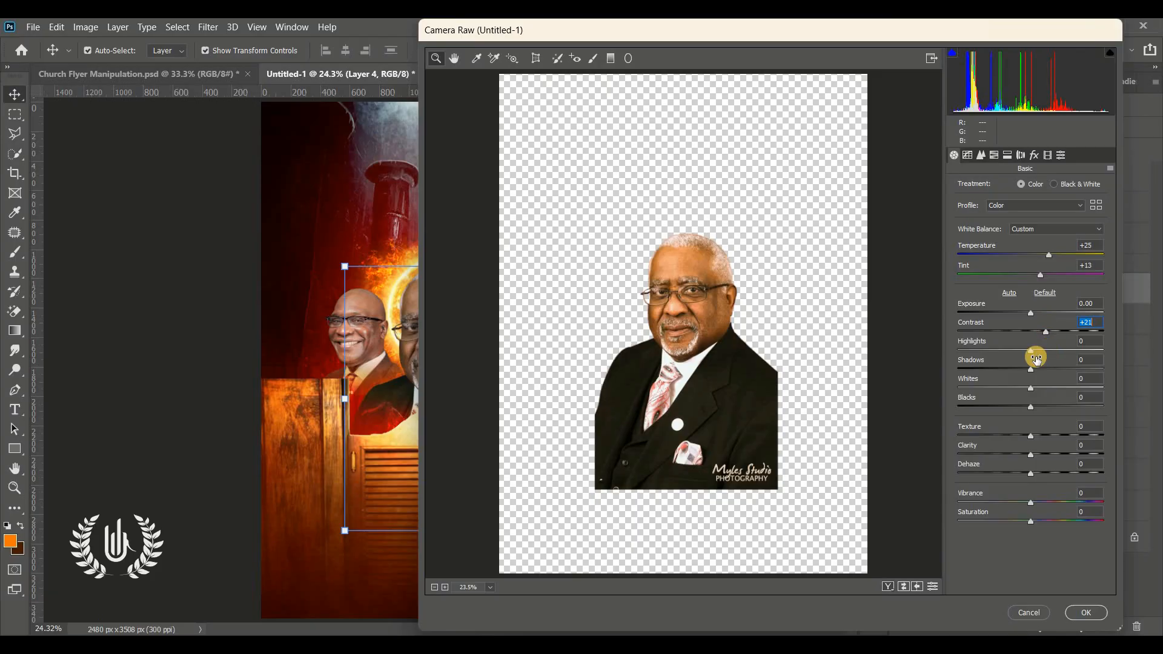
Step: Set the central portrait's Shadows to -48, Blacks -33, Texture +61, Clarity +27 and Saturation +7, and apply the filter
left_click(996, 369)
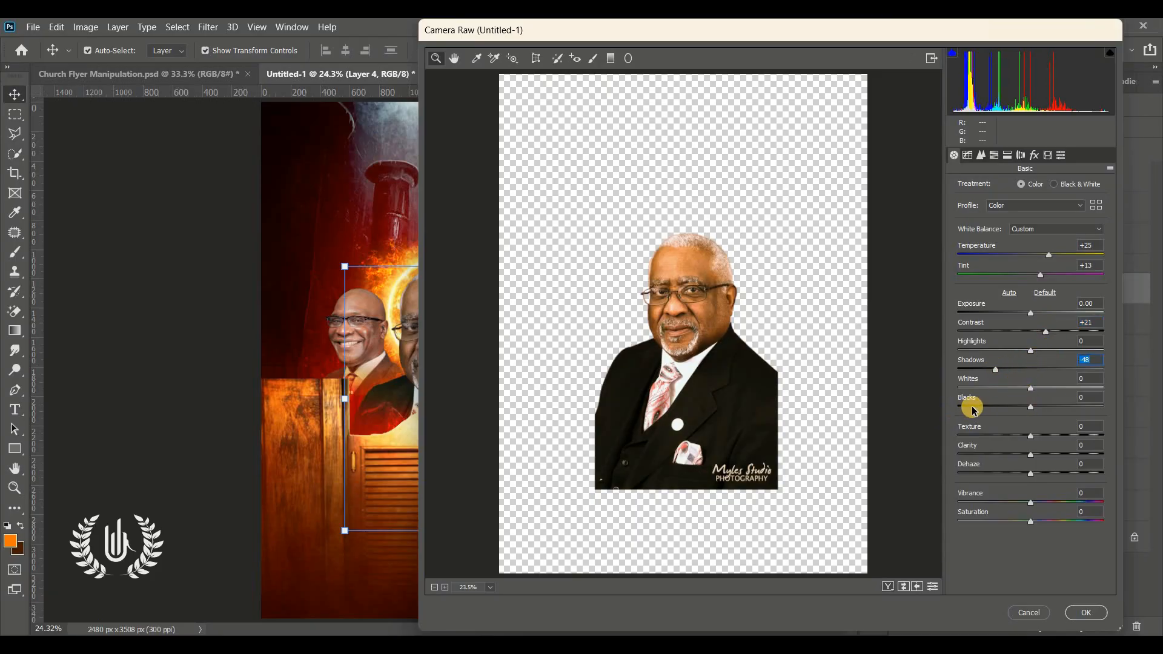
left_click_drag(973, 410, 1007, 407)
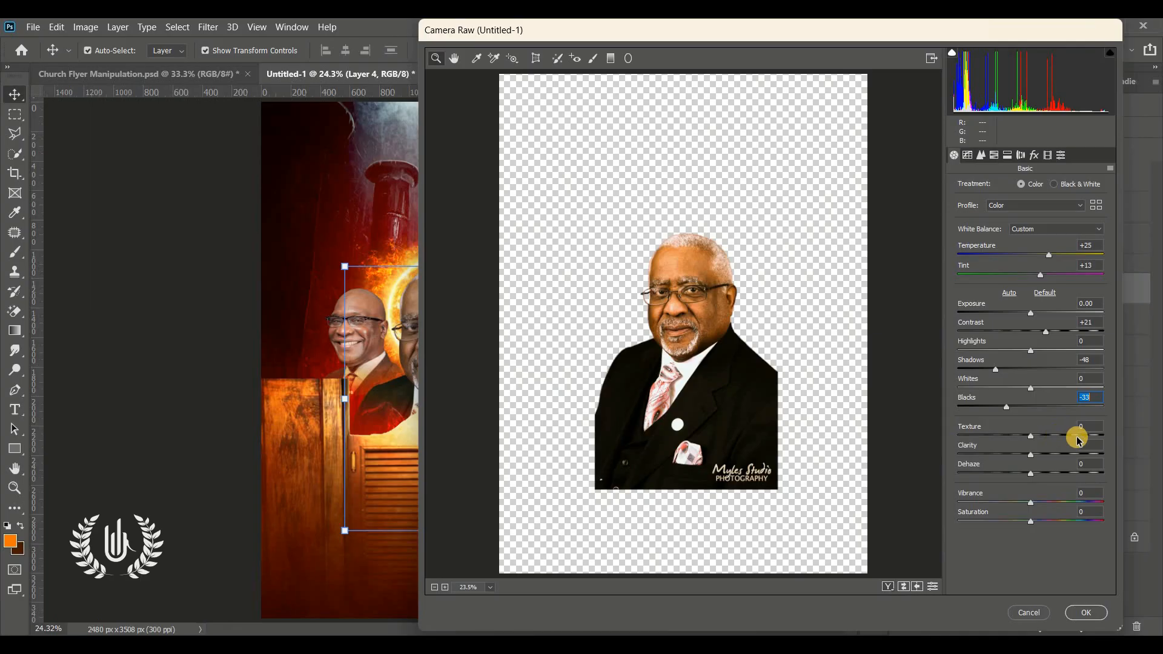
left_click_drag(1078, 441, 1051, 458)
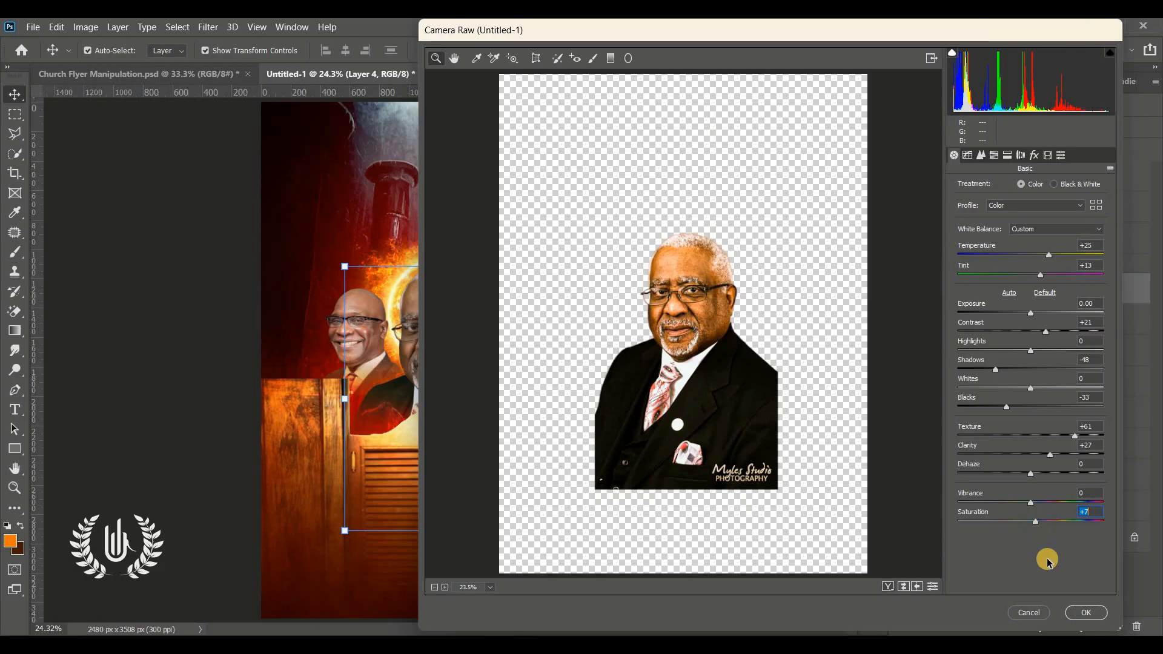
left_click(1078, 613)
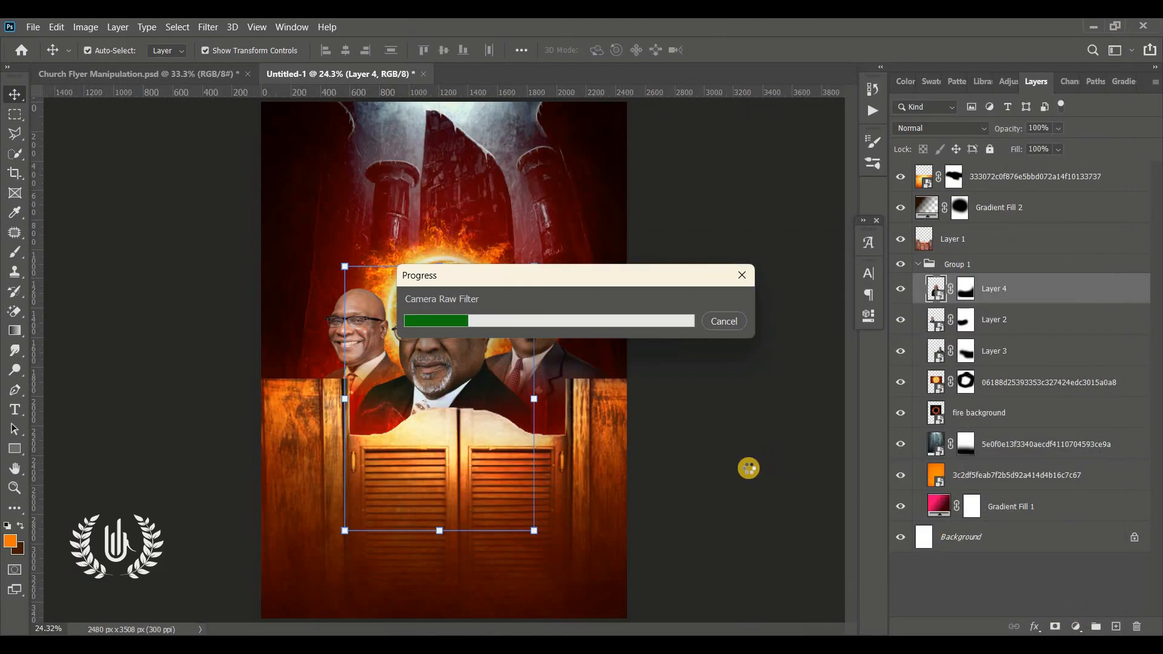
Step: Apply Camera Raw to the right portrait: Temperature +24, Tint +20, Contrast -22, Shadows -29, Blacks -36, Texture +23, Clarity +15, and slightly more Saturation
left_click(559, 334)
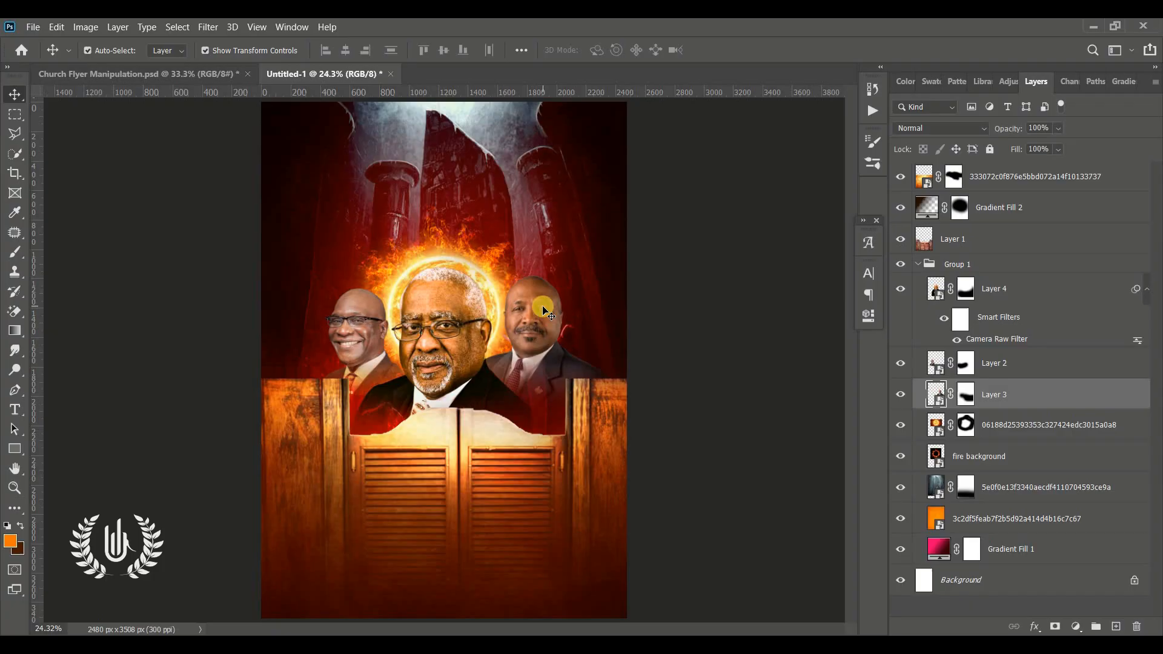
key("ctrl+alt+f")
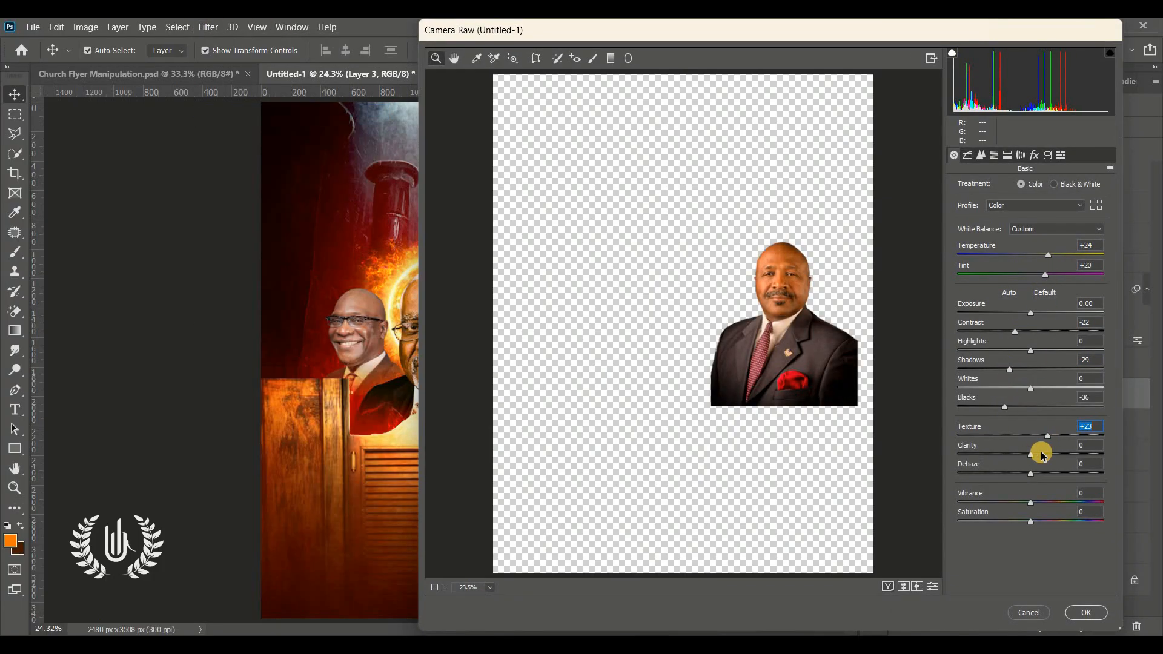
left_click(1043, 457)
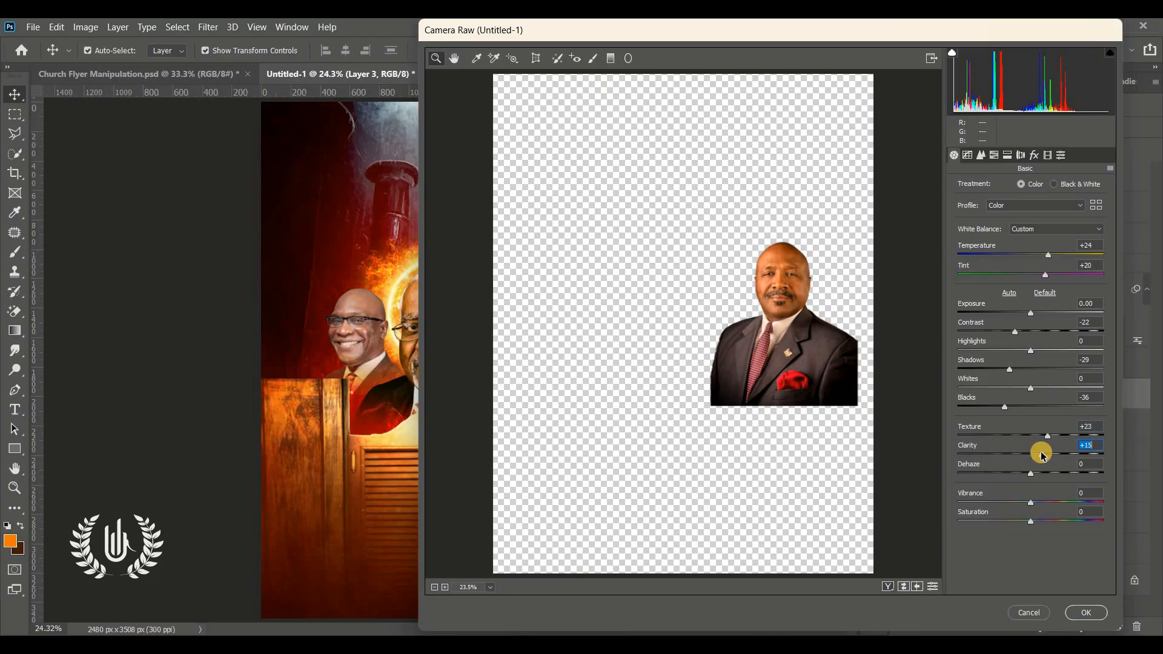
left_click_drag(1030, 522, 1038, 521)
left_click(1080, 616)
Step: Open the Camera Raw Filter on the left portrait and set Temperature +27, Tint +31, Contrast +26 and Shadows -29
left_click(358, 339)
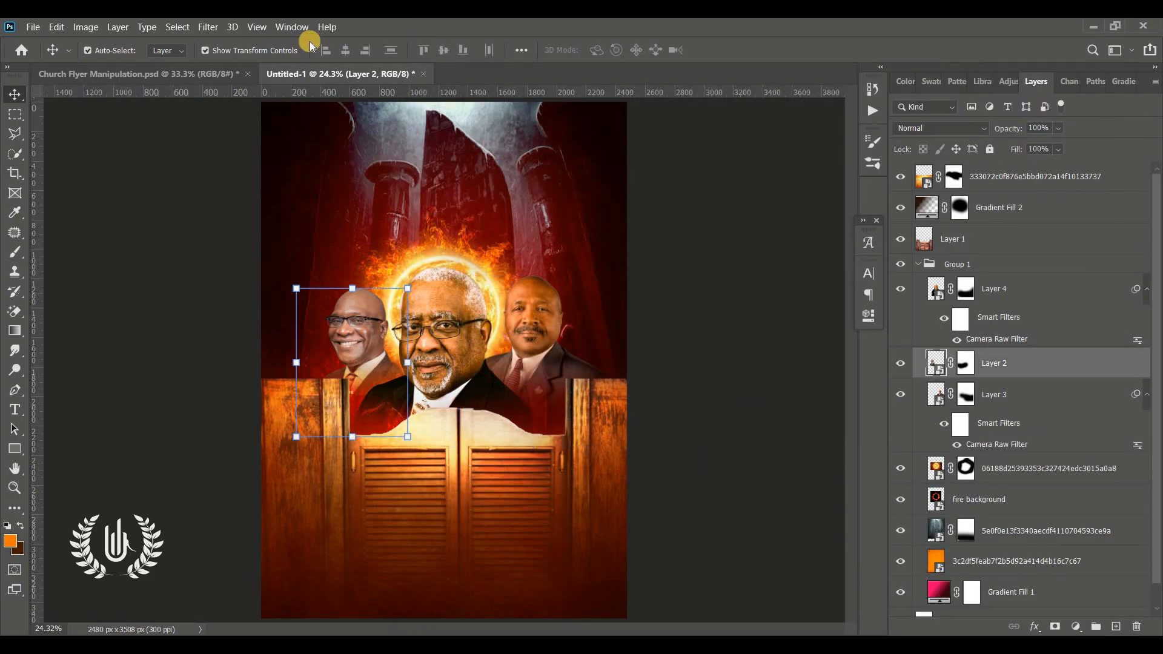
left_click(208, 27)
left_click(260, 115)
left_click(600, 276)
left_click(1050, 256)
left_click(1053, 276)
left_click(1049, 332)
left_click(1009, 370)
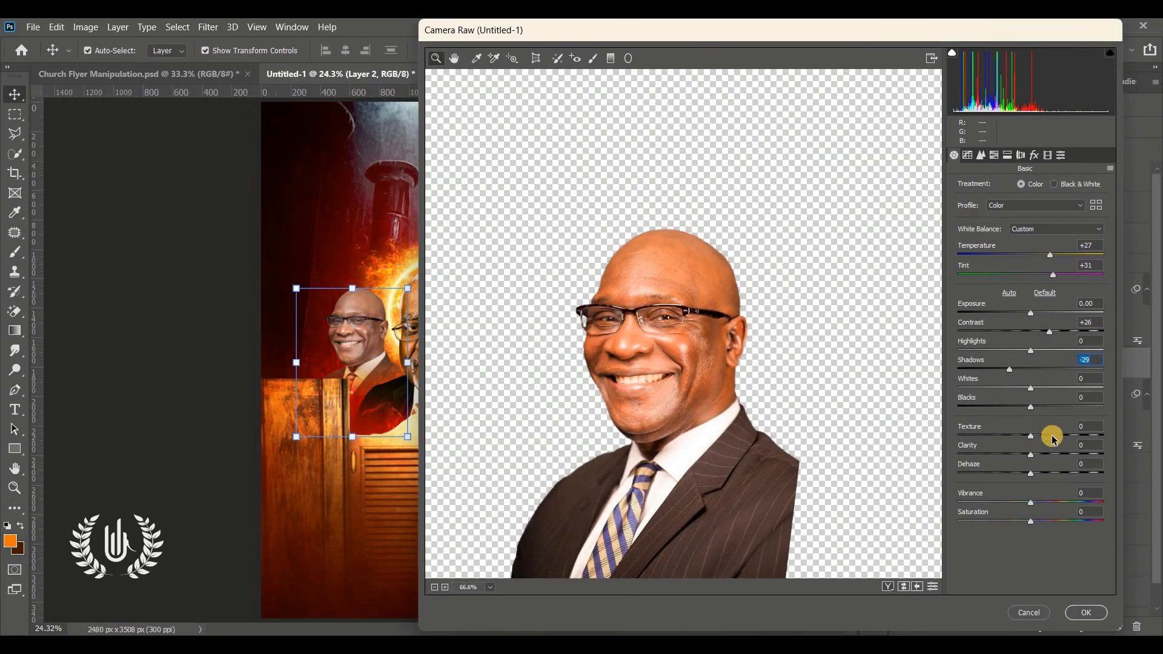
Step: Set the left portrait's Texture +30, Clarity +8, Dehaze -18, Blacks -37 and Saturation +15, fine-tune Tint and Temperature, and apply the filter
left_click(1053, 436)
left_click(1036, 456)
left_click(1017, 473)
left_click(1004, 407)
left_click(1042, 521)
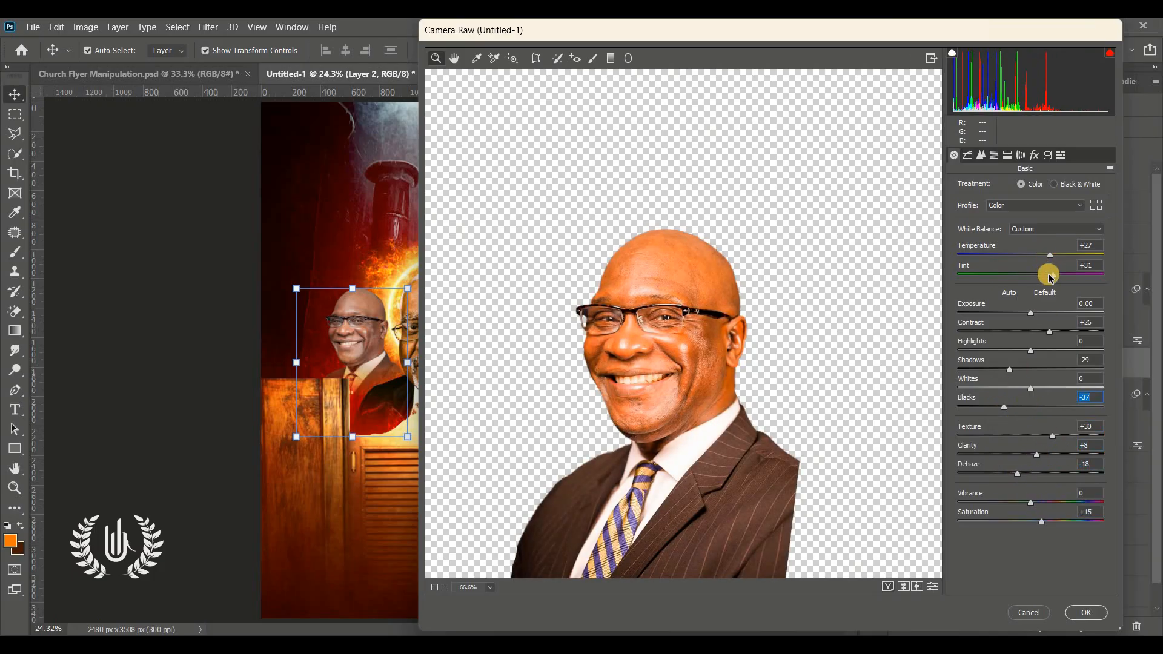
left_click(1051, 275)
left_click(1049, 255)
left_click(1088, 624)
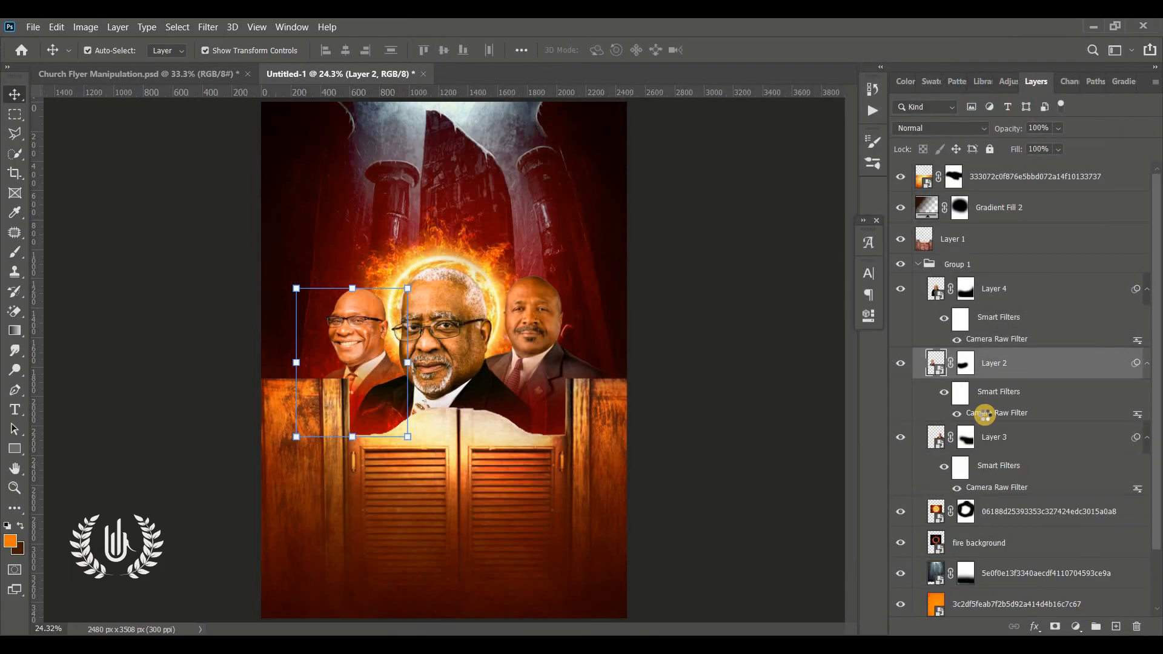
Step: Reopen and confirm the left portrait's Camera Raw settings, and collapse Group 1 with nothing selected
double_click(982, 412)
left_click(1088, 613)
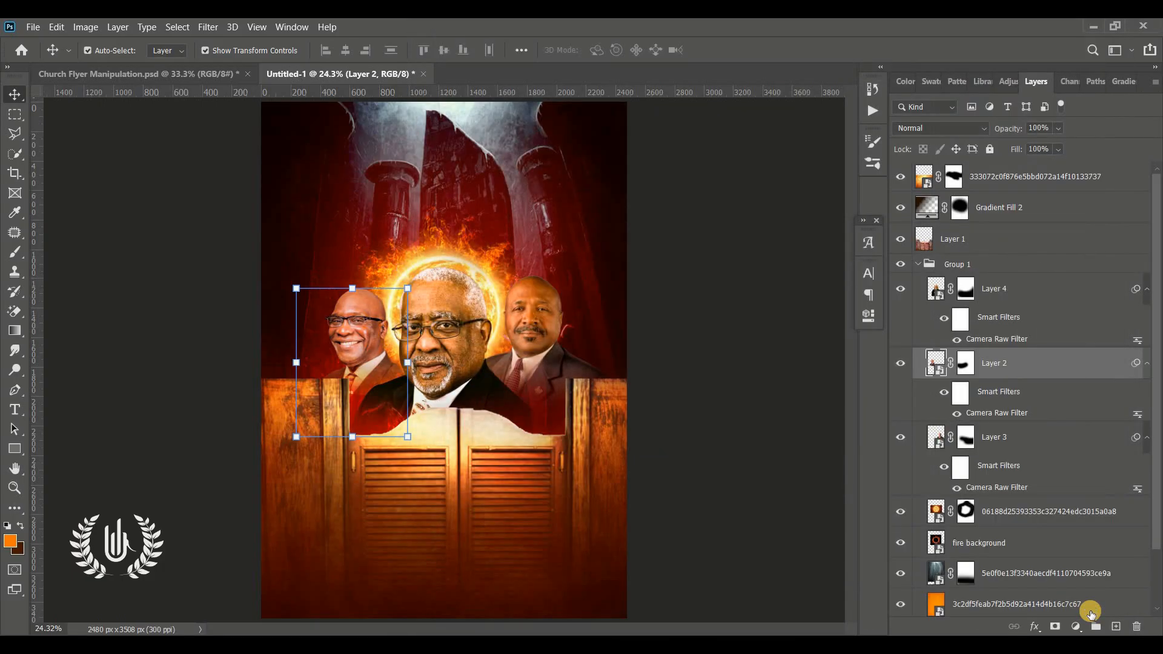
left_click(919, 267)
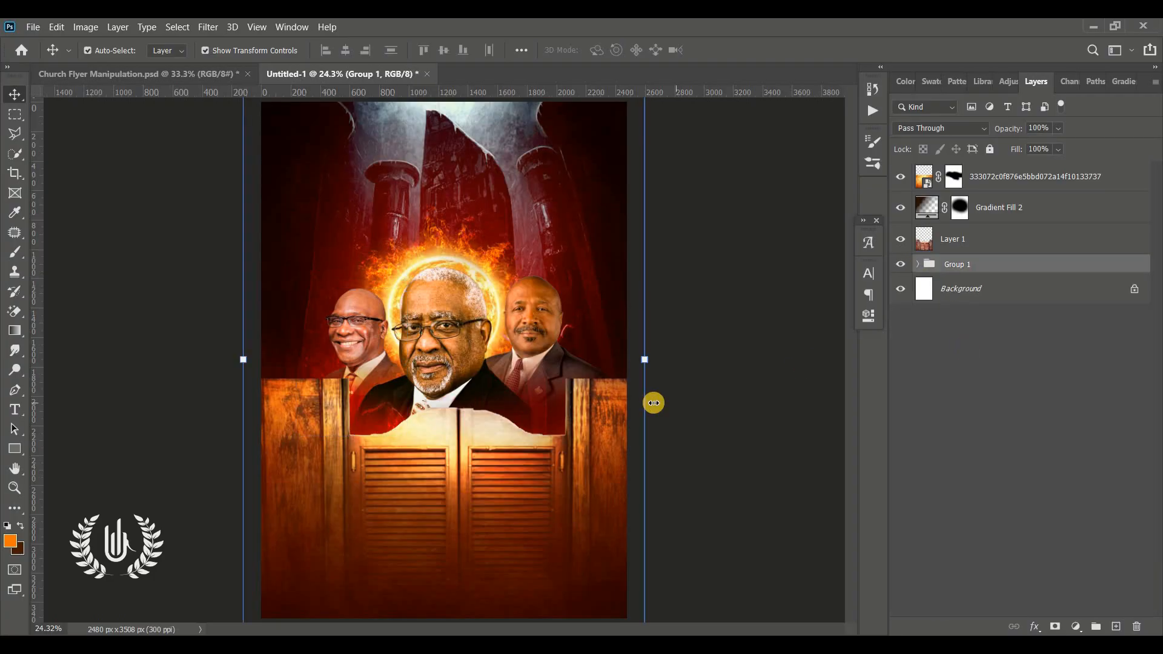
left_click(713, 397)
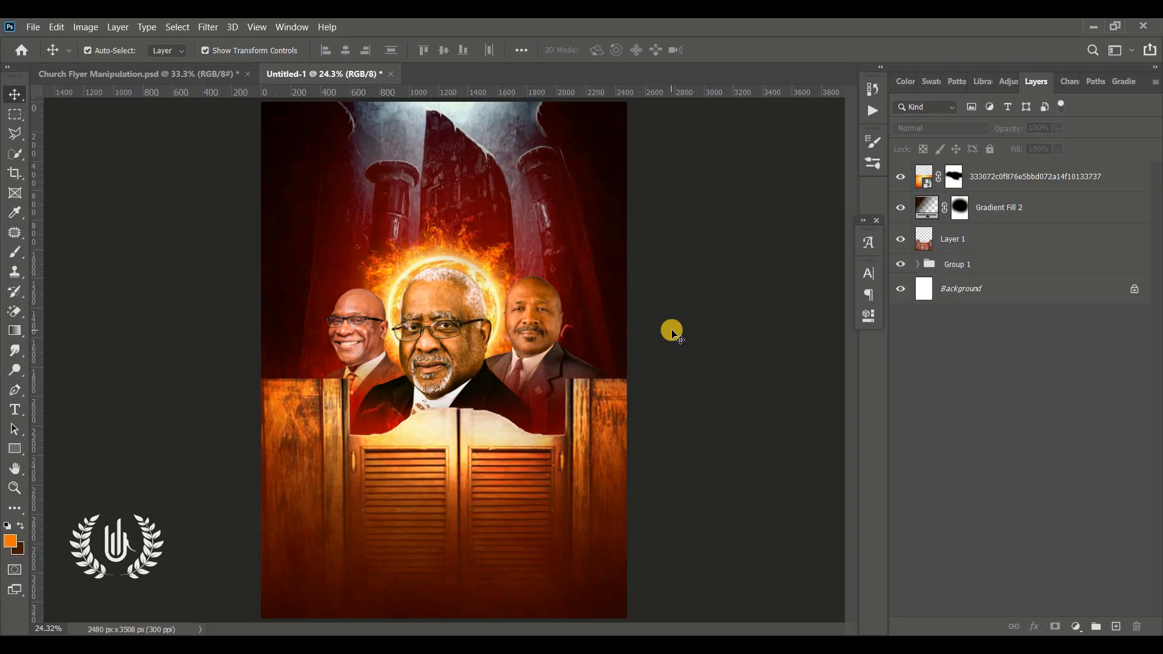
Step: Group the fire texture layer, Gradient Fill 2 and Layer 1 together, leaving nothing selected
left_click(981, 175)
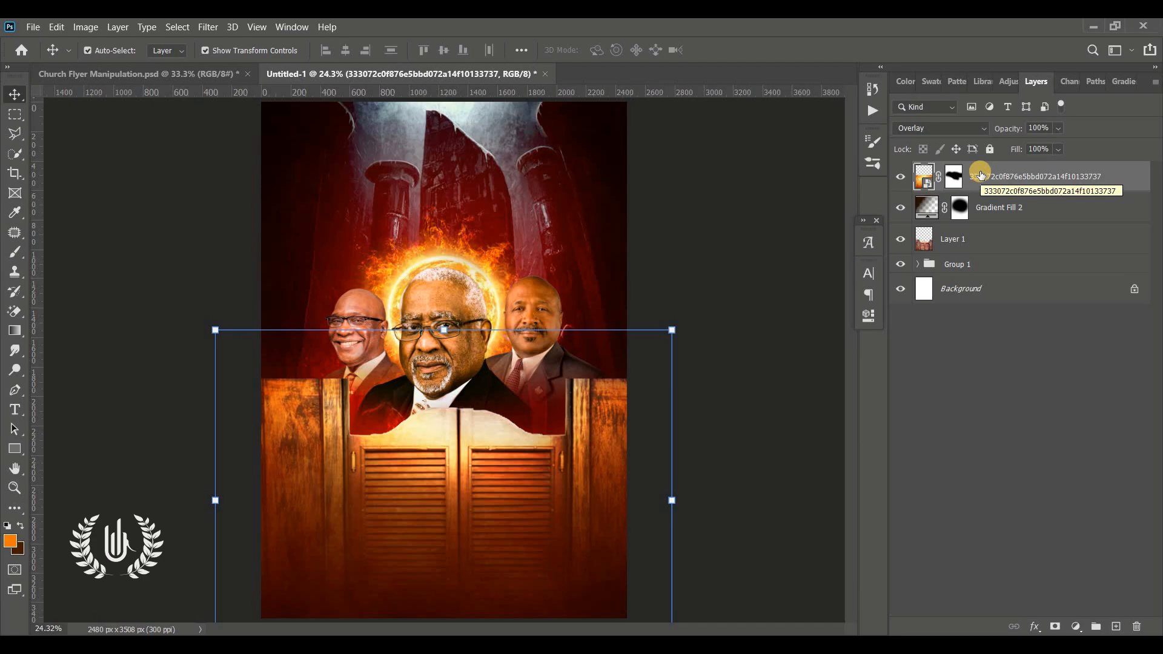
left_click(992, 250, "shift")
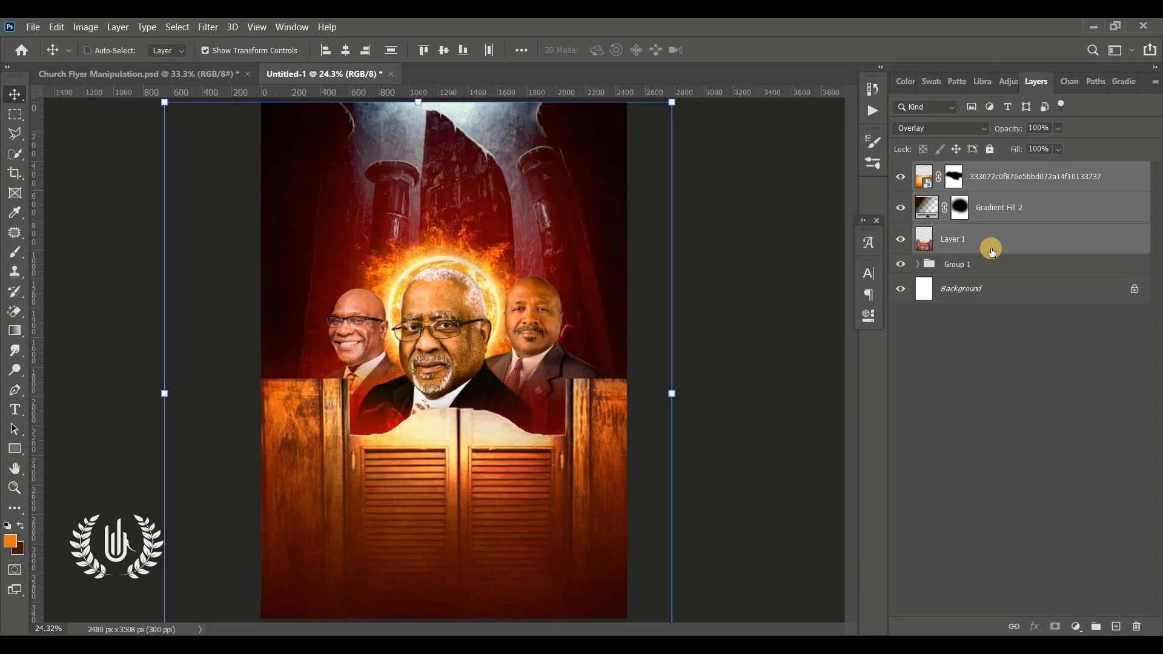
key("ctrl+g")
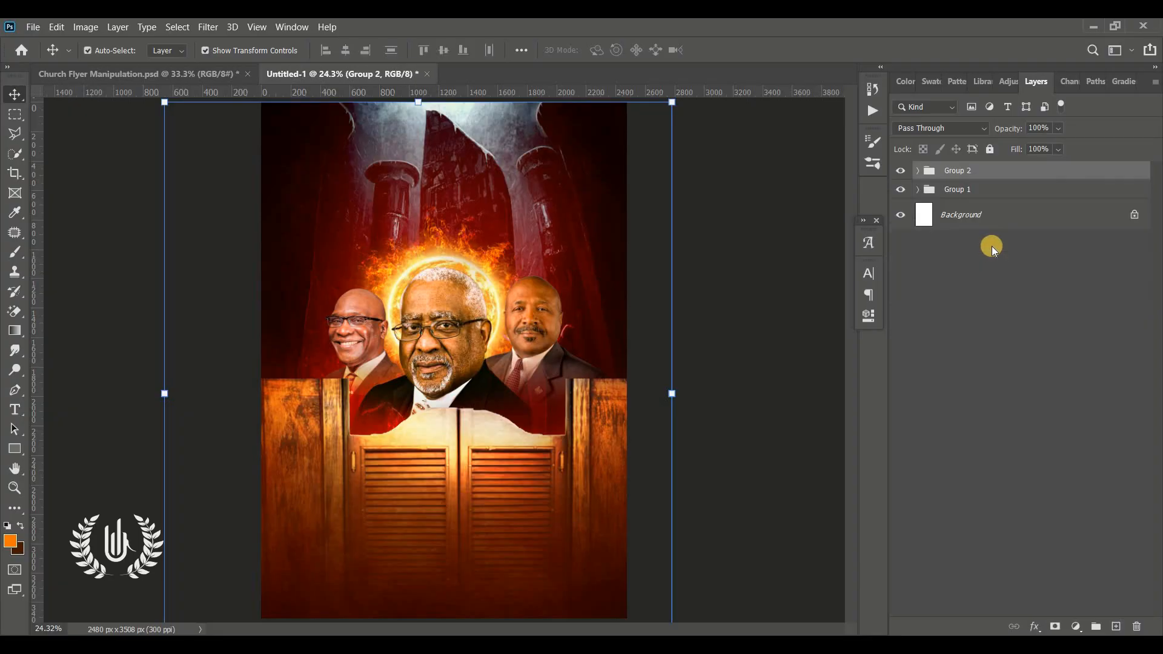
left_click(779, 244, "ctrl")
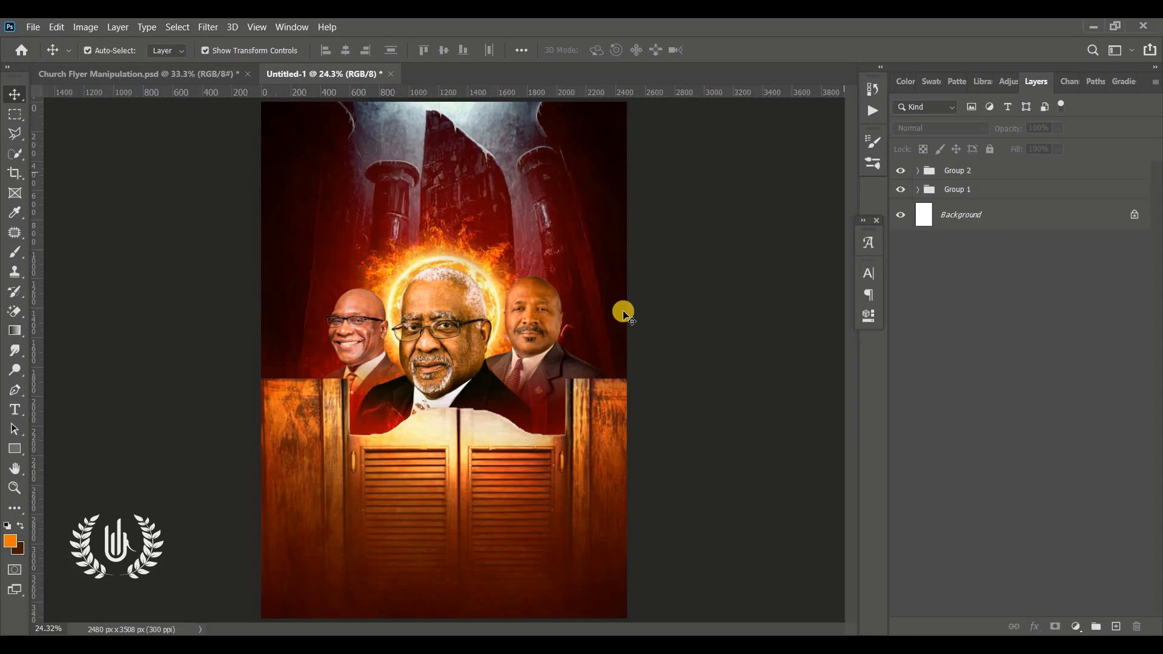
Step: Add a Montserrat Black Italic text line near the top of the flyer and colour it white (ffffff)
left_click(14, 413)
left_click(406, 170)
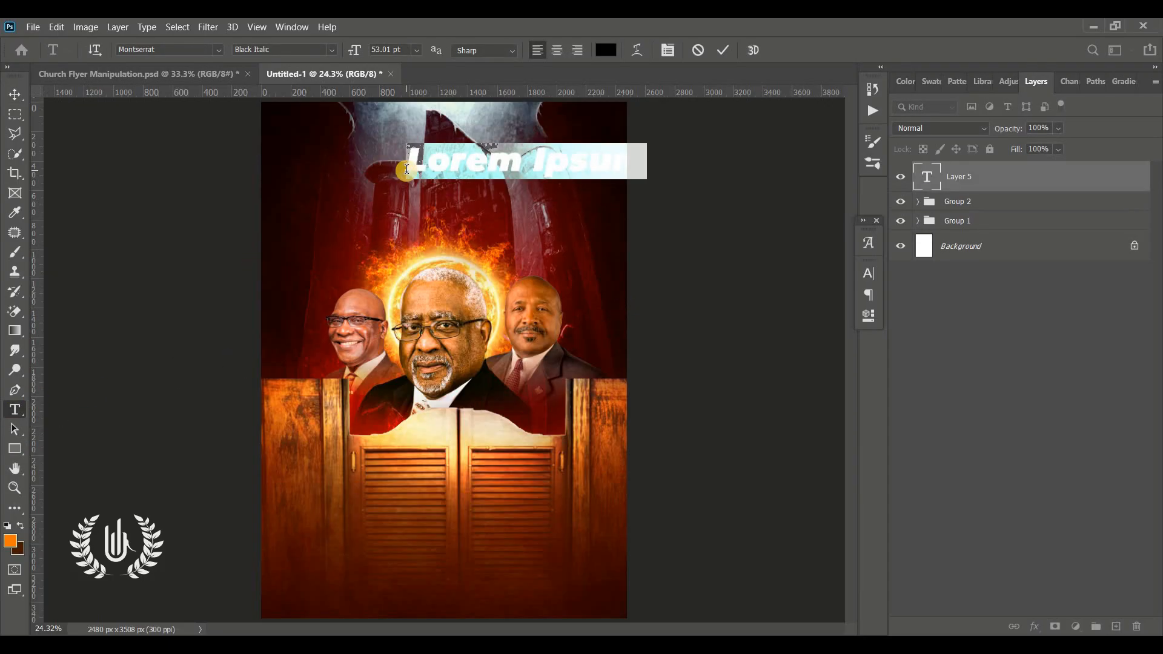
left_click_drag(582, 221, 513, 217)
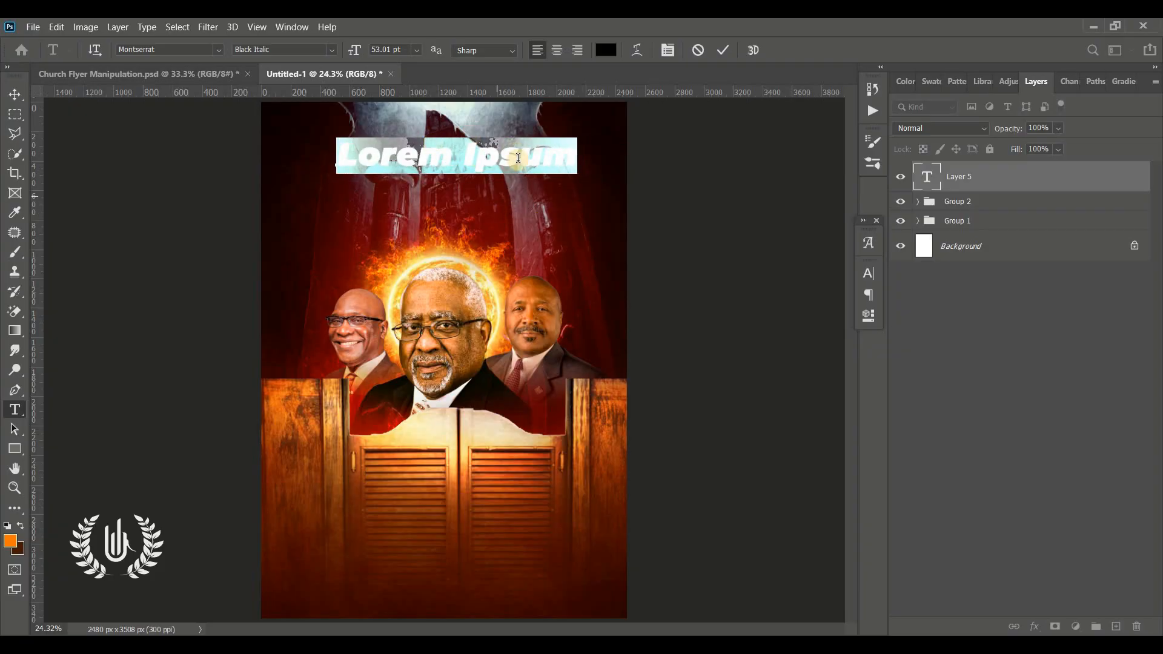
left_click(615, 50)
type("ffffff")
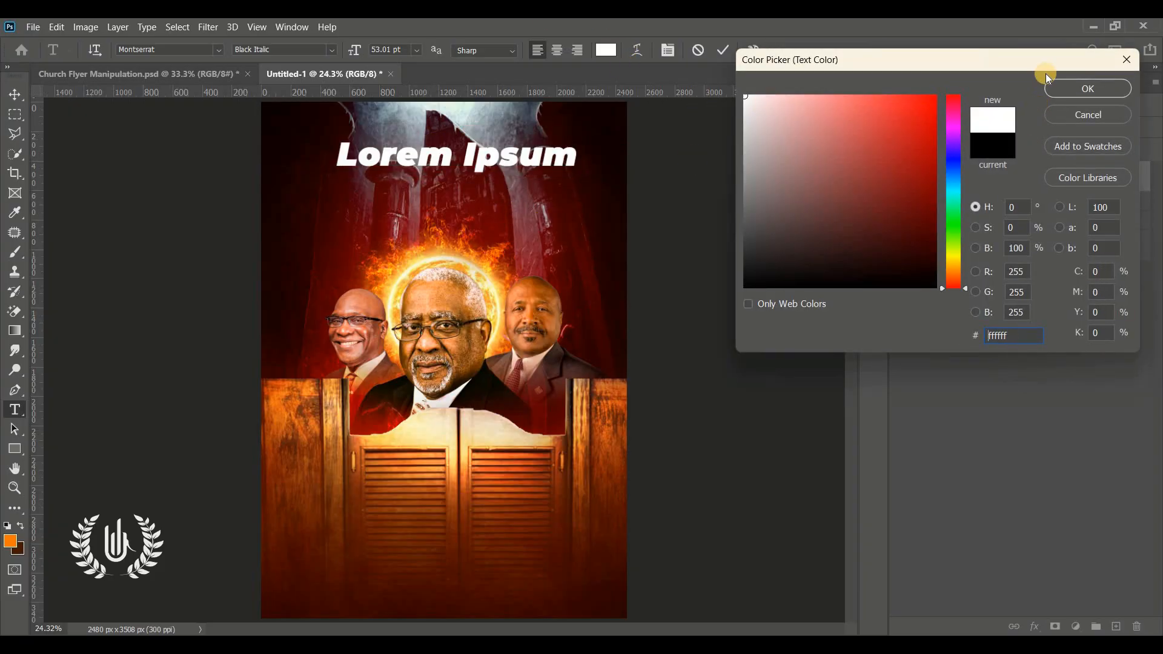
left_click(1077, 85)
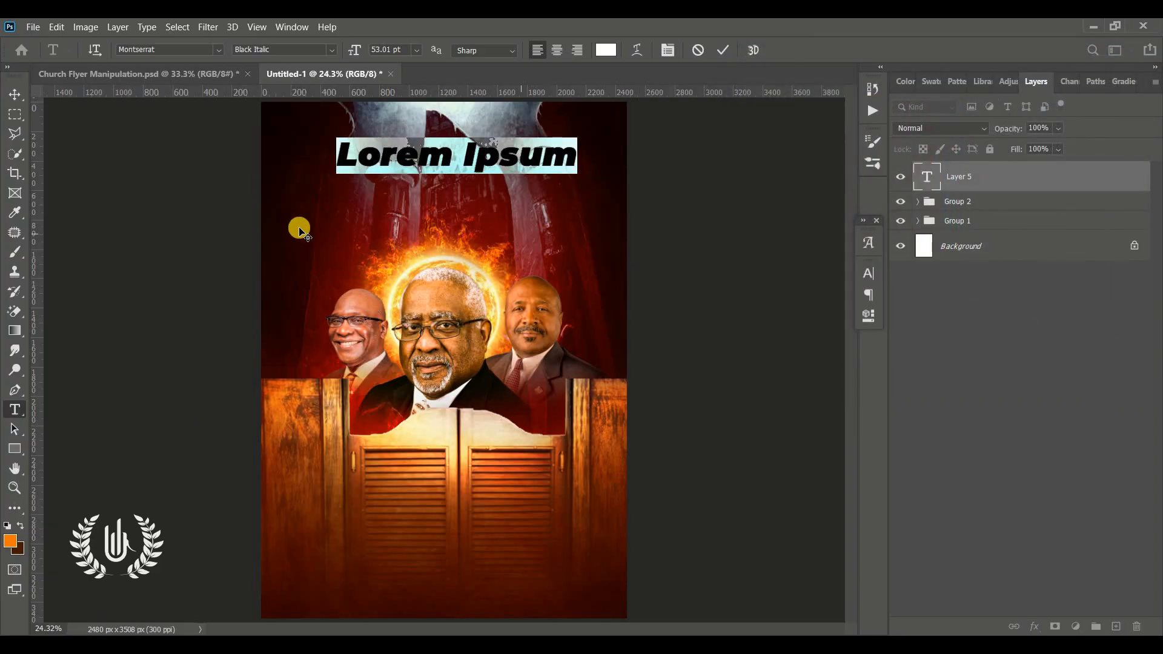
Step: Replace the placeholder text at the top of the flyer with THE APOSTOLIC
left_click(15, 488)
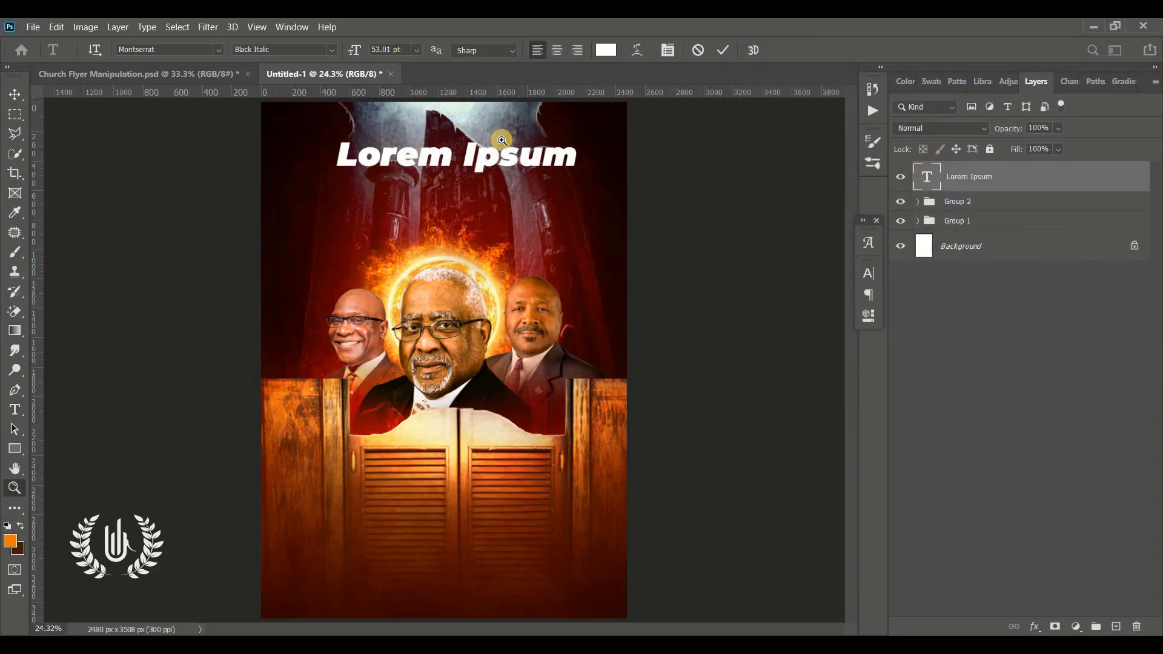
scroll(544, 133, "up", 6)
scroll(545, 133, "up", 5)
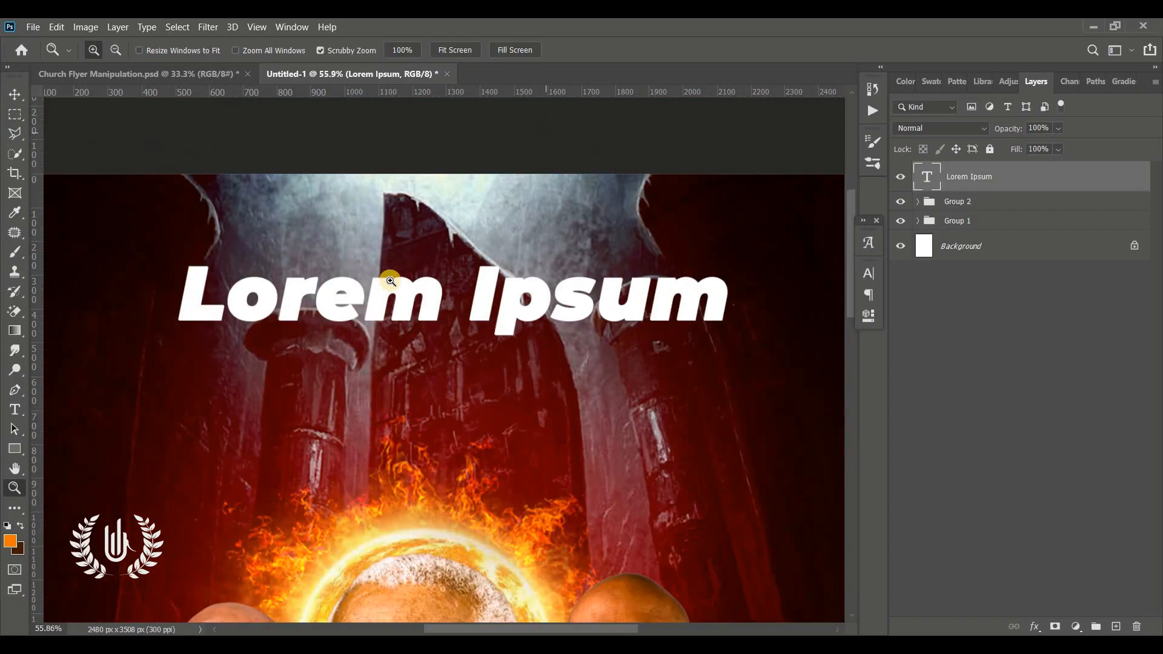
key("t")
left_click(384, 316)
key("ctrl+a")
type("THE APOSTOLIC")
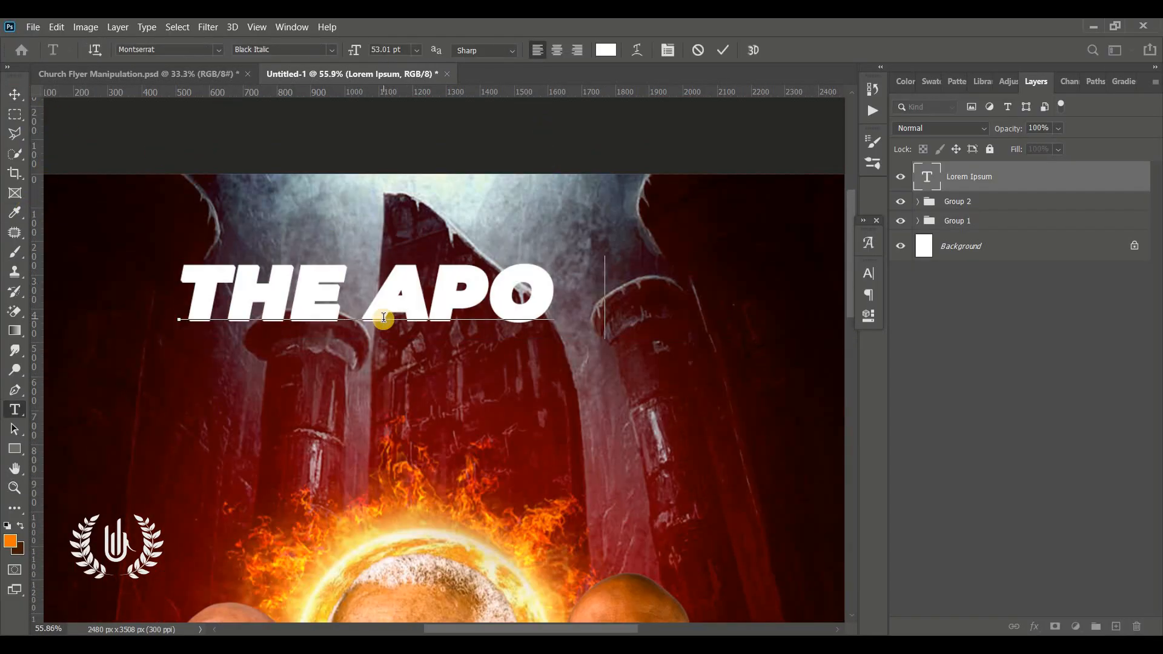
Step: Reduce THE APOSTOLIC to 18.01 pt, keep Black Italic, and reposition it near the centre of the flyer's upper area
key("ctrl+a")
left_click_drag(355, 47, 335, 47)
left_click_drag(316, 391, 469, 380)
left_click(866, 272)
left_click(845, 295)
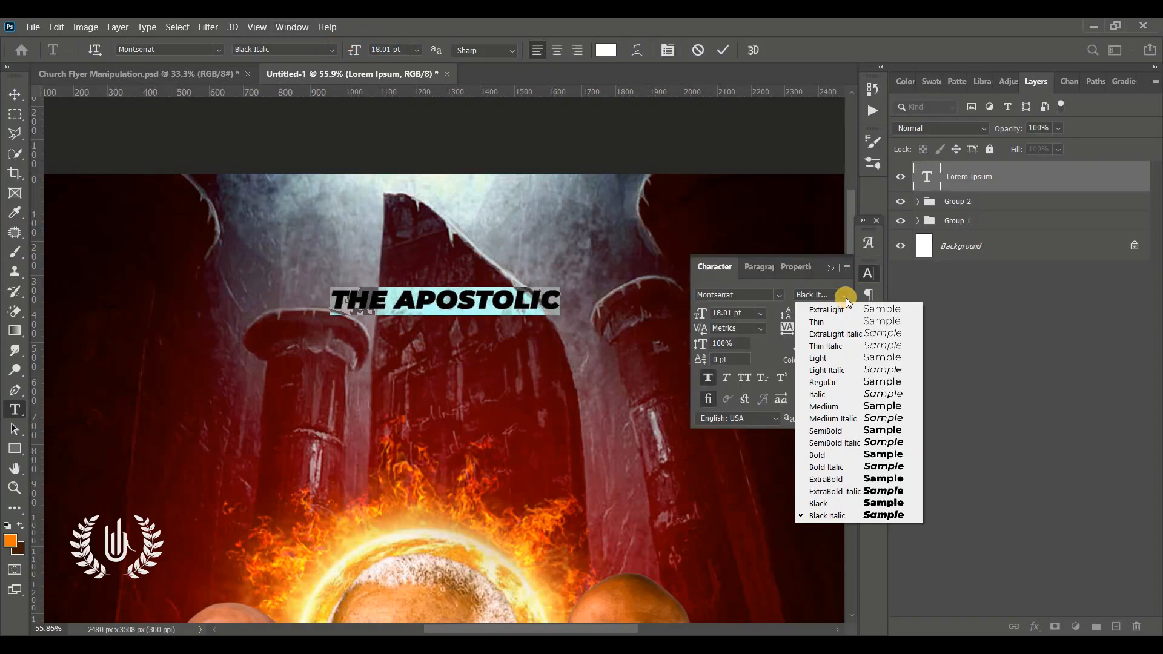
left_click(829, 270)
left_click(829, 269)
left_click_drag(568, 357, 594, 341)
left_click(722, 51)
Step: Duplicate THE APOSTOLIC directly below itself and change the copy's text to CHURCH GHANA
key("v")
left_click_drag(396, 283, 396, 328)
double_click(397, 329)
type("CHURCH GHANA")
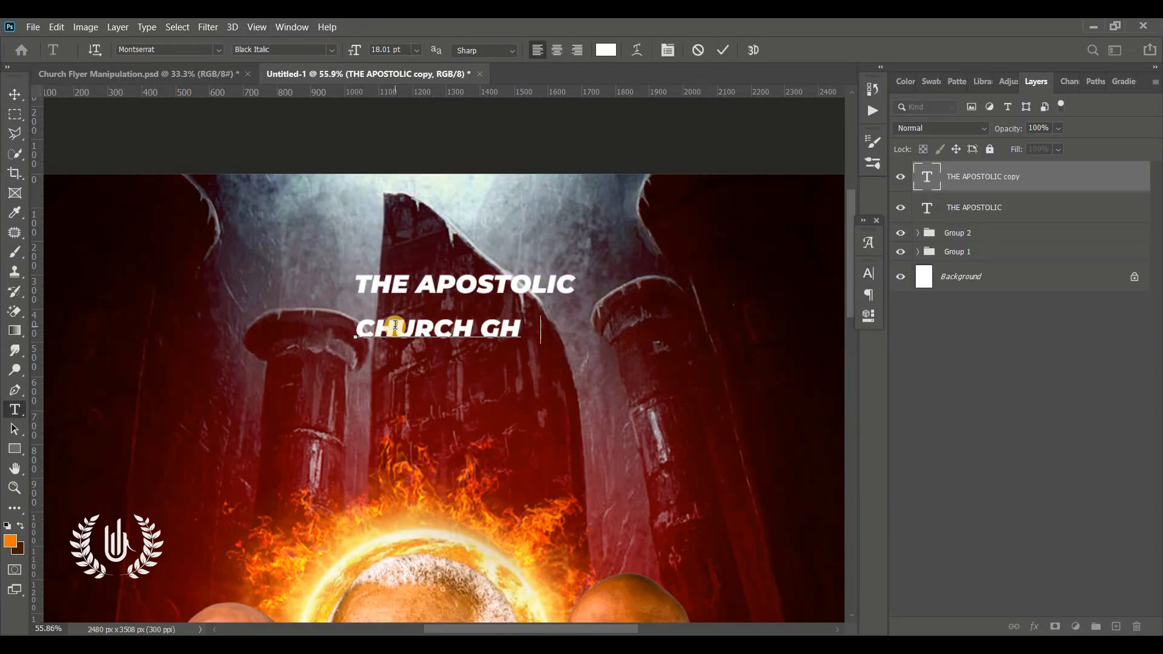
Step: Format CHURCH GHANA at 9.01 pt in Montserrat ExtraBold with very wide tracking, and place it just beneath THE APOSTOLIC
key("ctrl+a")
left_click_drag(350, 50, 346, 50)
left_click(869, 273)
left_click_drag(787, 328, 869, 349)
left_click_drag(516, 408, 435, 376)
left_click(844, 295)
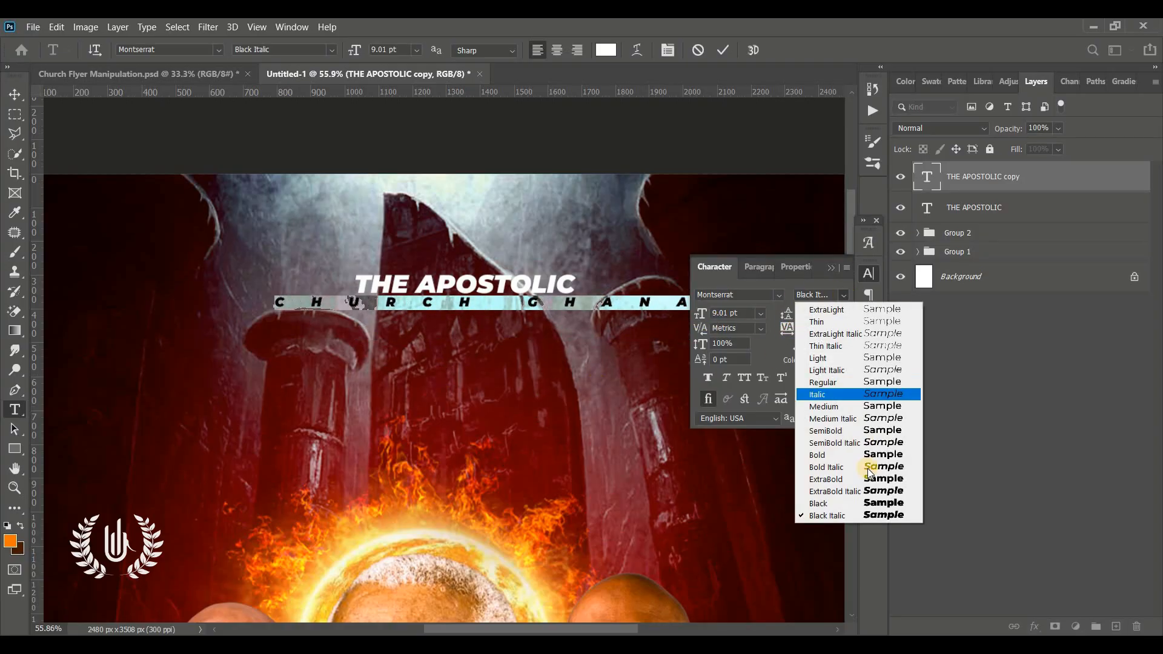
left_click(868, 478)
left_click(723, 51)
key("v")
left_click(831, 267)
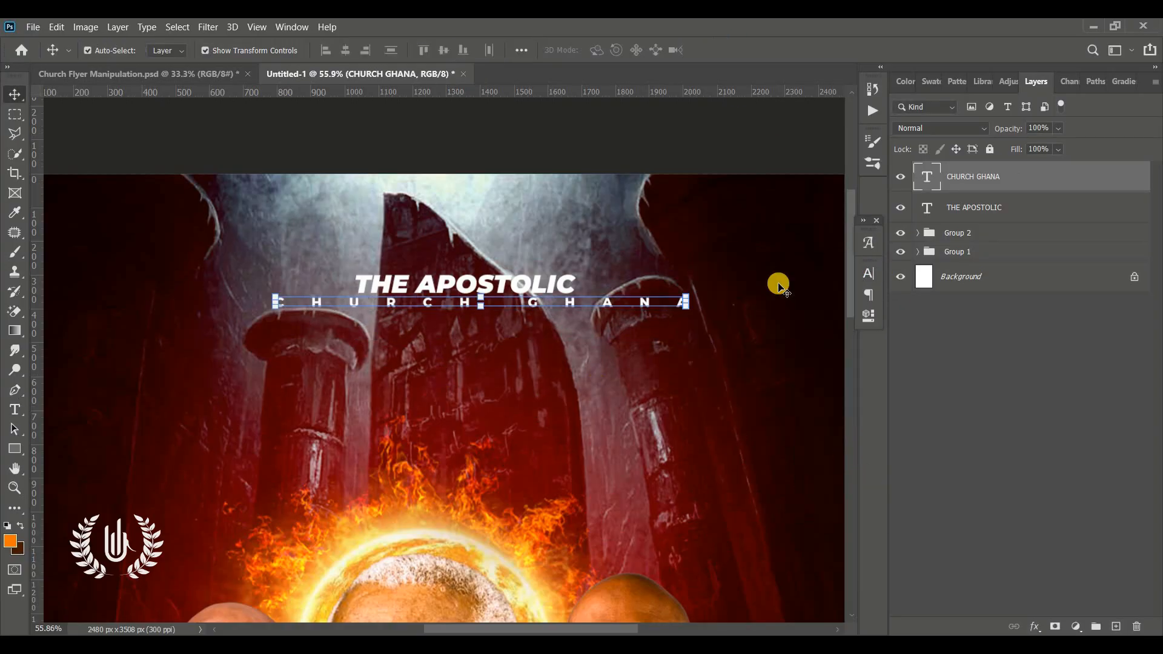
Step: Place the LOGO image over the church name near the top of the flyer, scaled to 49.98%
key("ctrl+0")
left_click(722, 337)
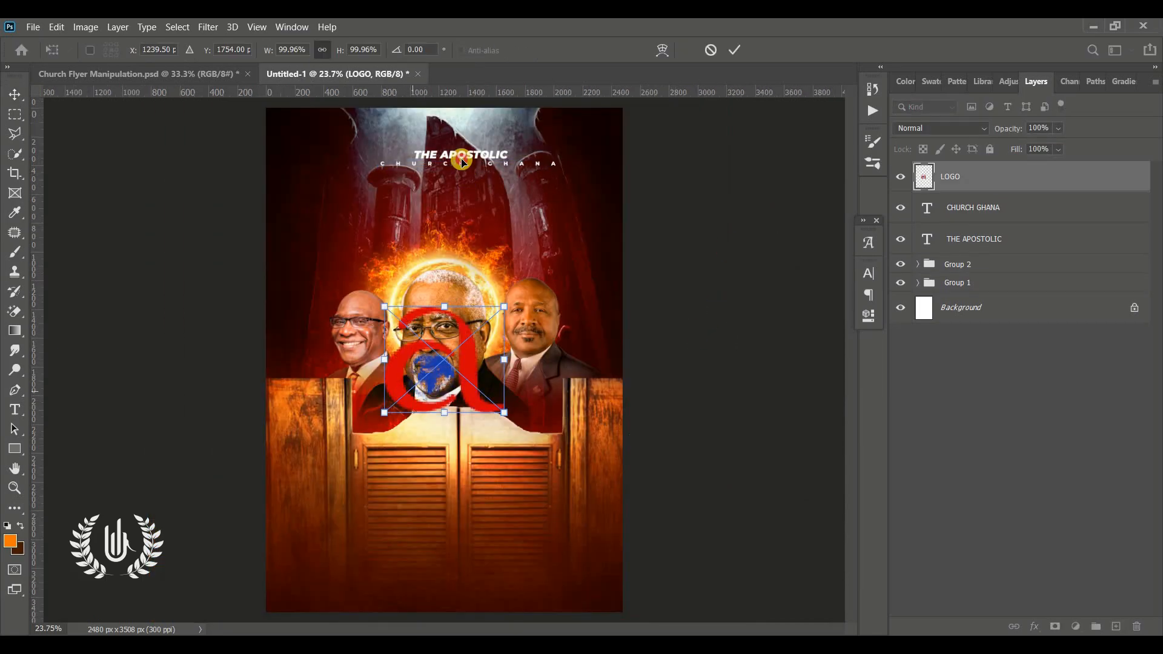
left_click_drag(436, 371, 495, 134)
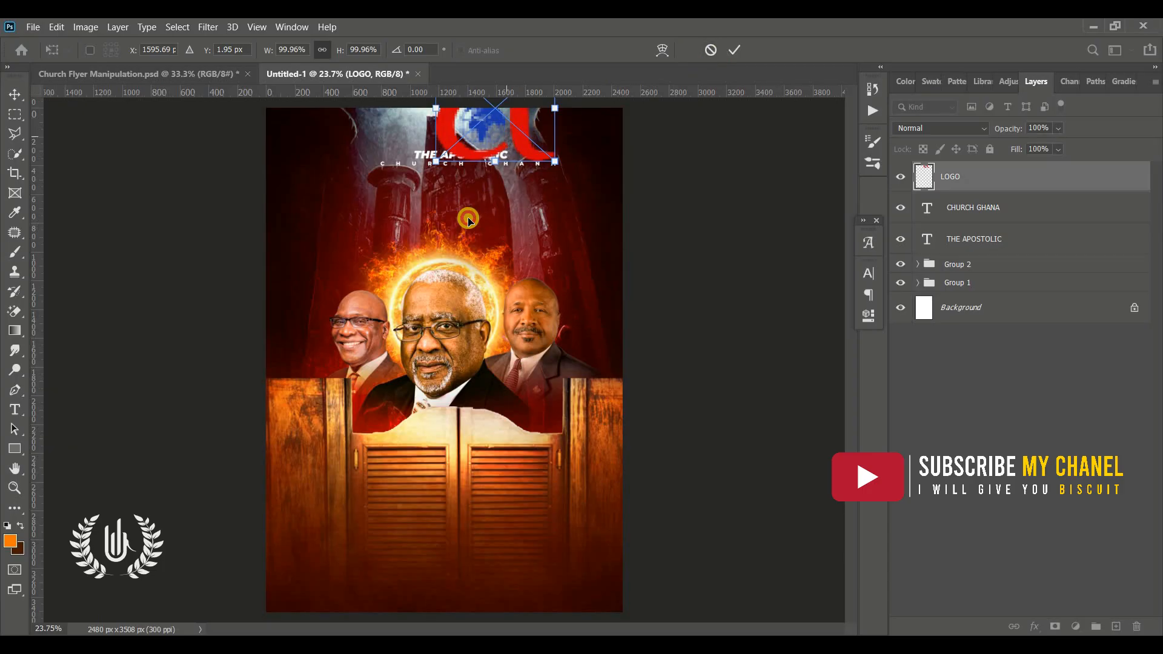
left_click_drag(495, 188, 467, 187)
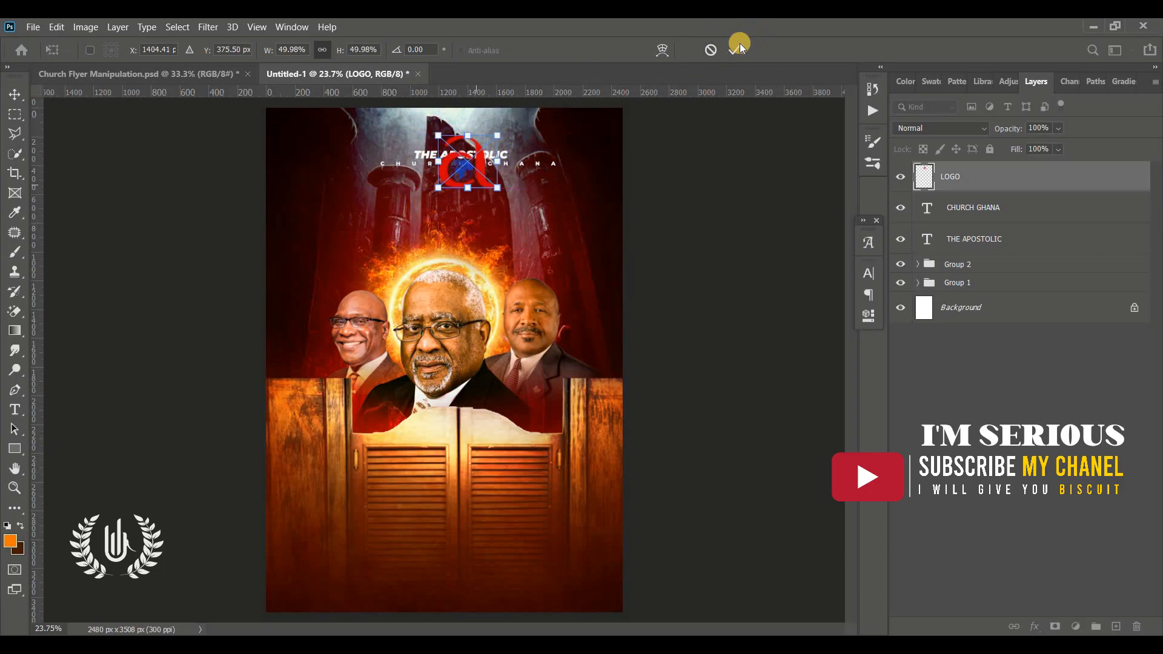
key("Return")
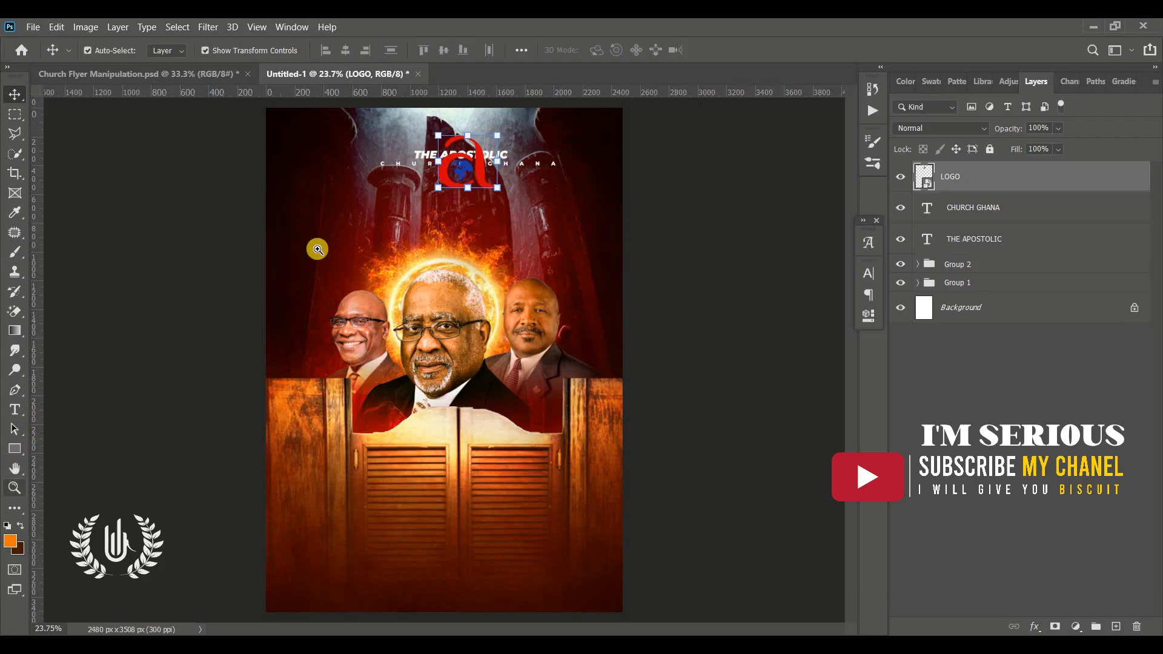
Step: Scale the logo down to 24.66% and position it centred above THE APOSTOLIC
key("z")
left_click(525, 187)
scroll(492, 306, "up", 3)
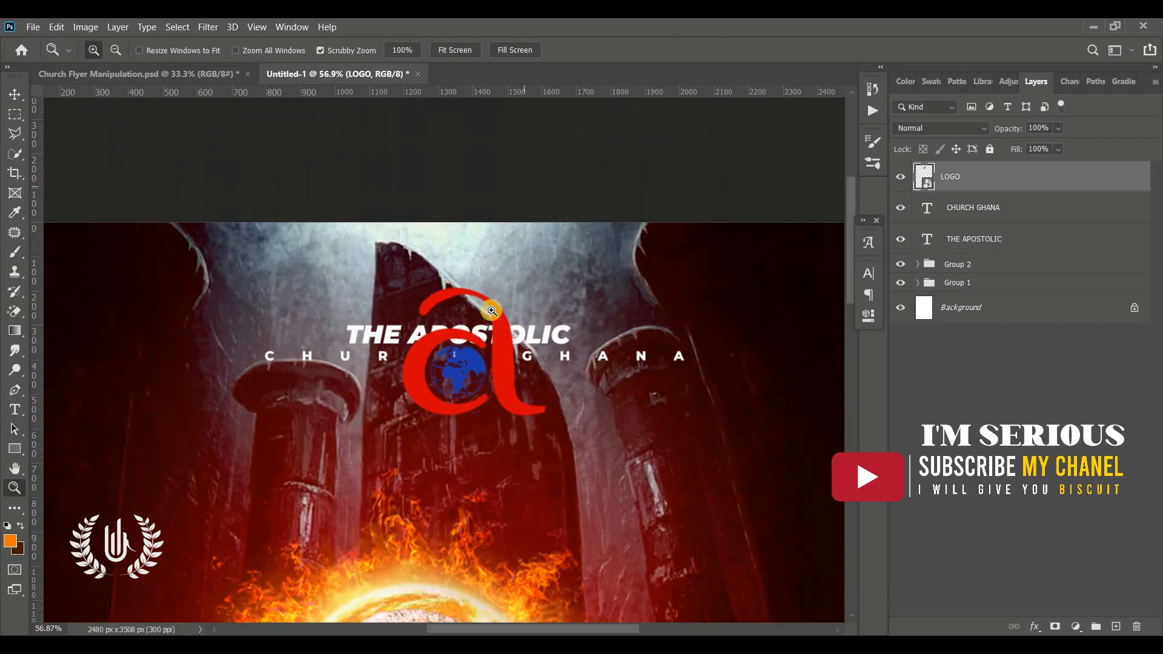
left_click(490, 371)
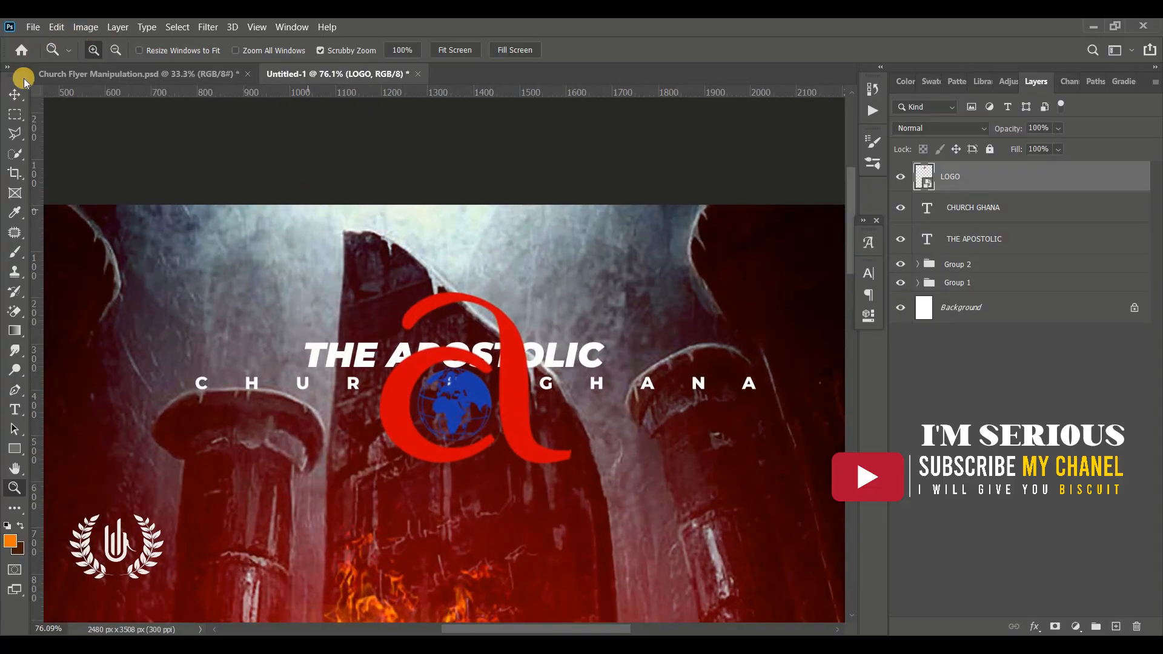
left_click(23, 89)
left_click_drag(481, 462, 479, 295)
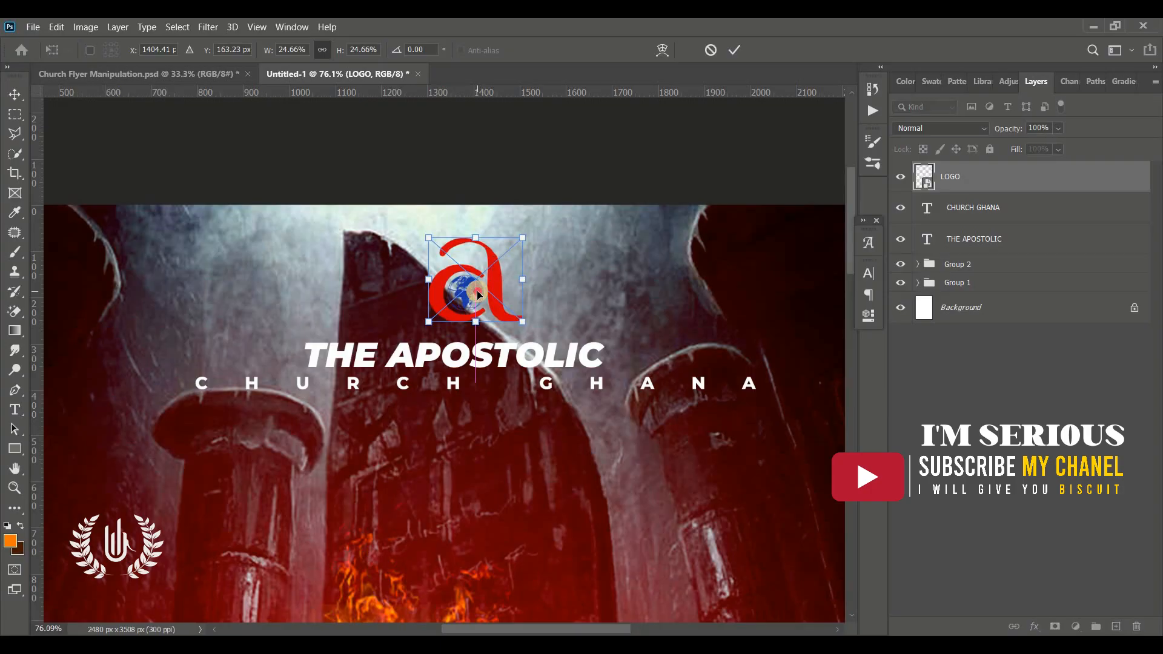
double_click(470, 295)
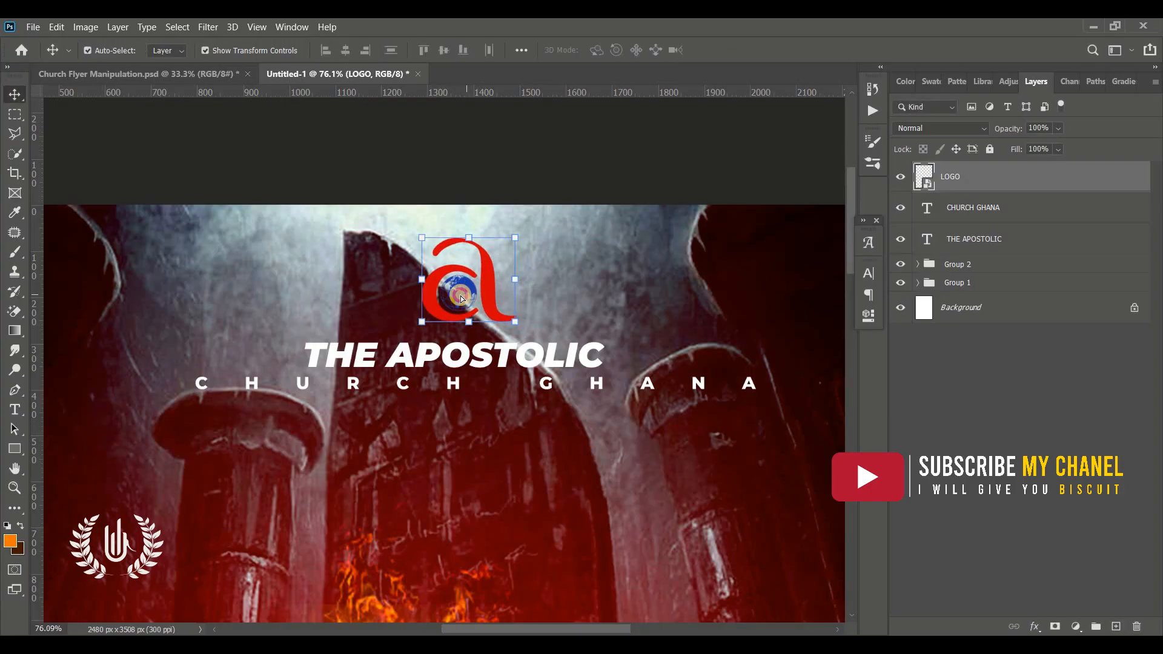
left_click_drag(469, 297, 486, 302)
key("ctrl+z")
key("ctrl+0")
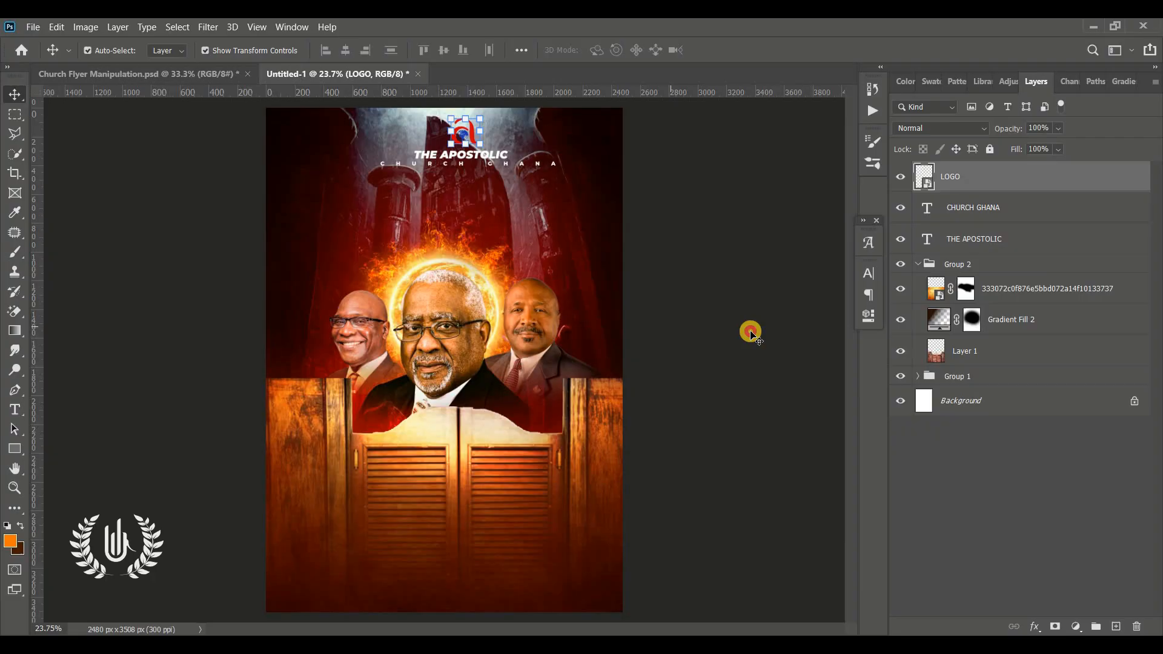
left_click(750, 331)
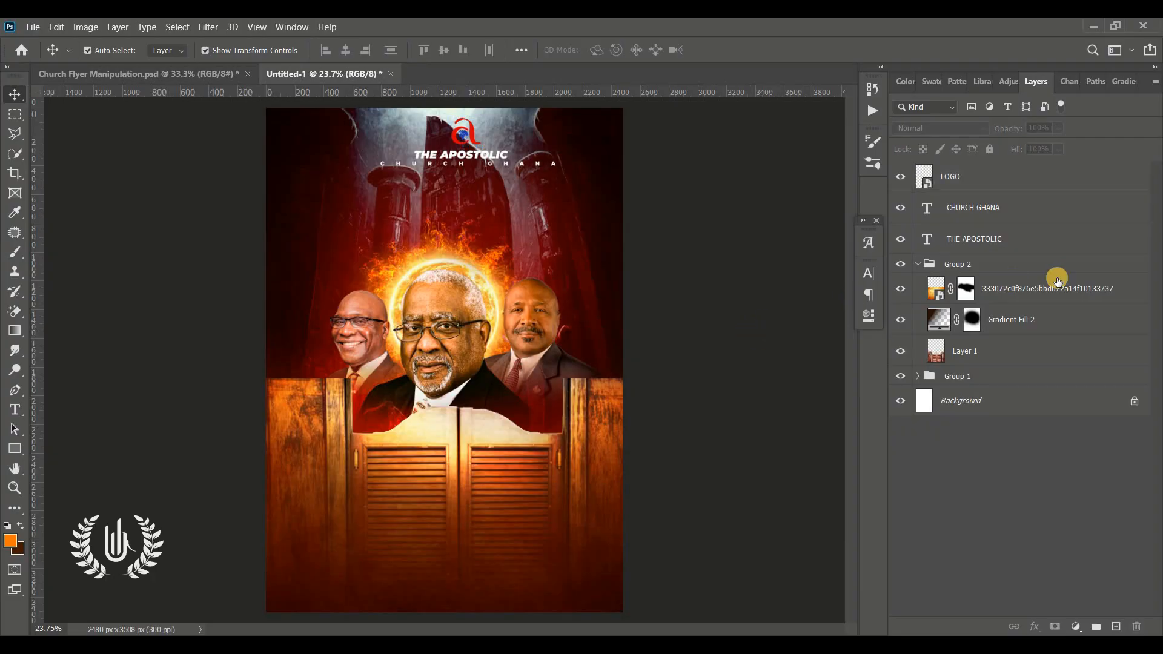
Step: Open the LOGO layer's Blending Options and enable a Color Overlay
left_click(1026, 187)
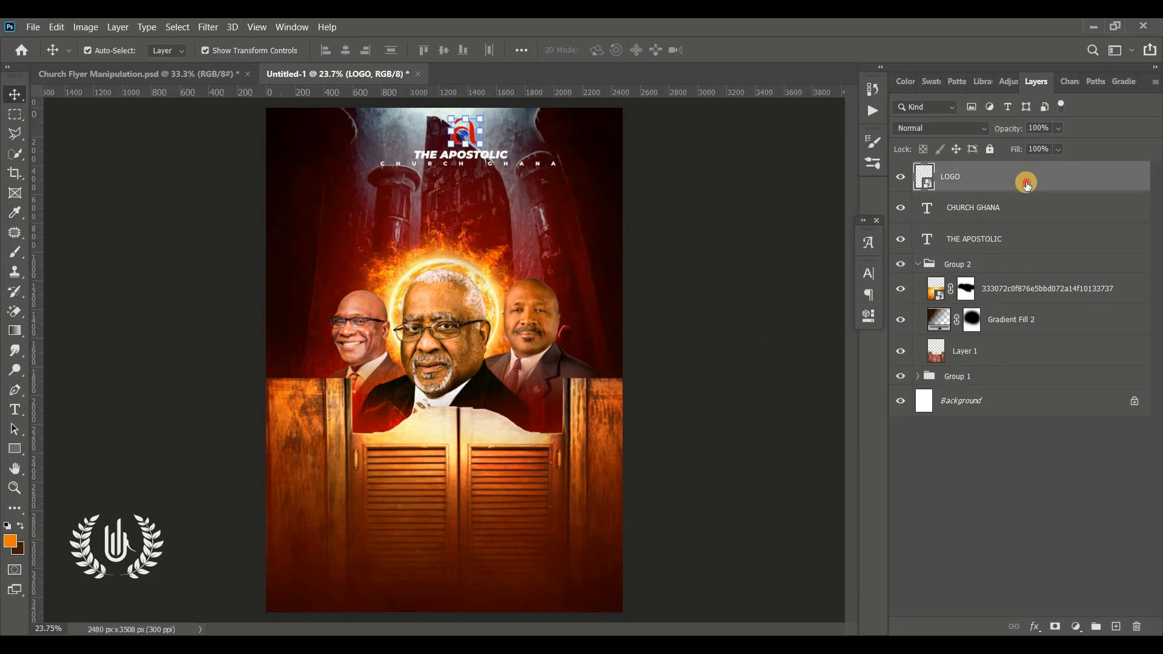
double_click(1026, 185)
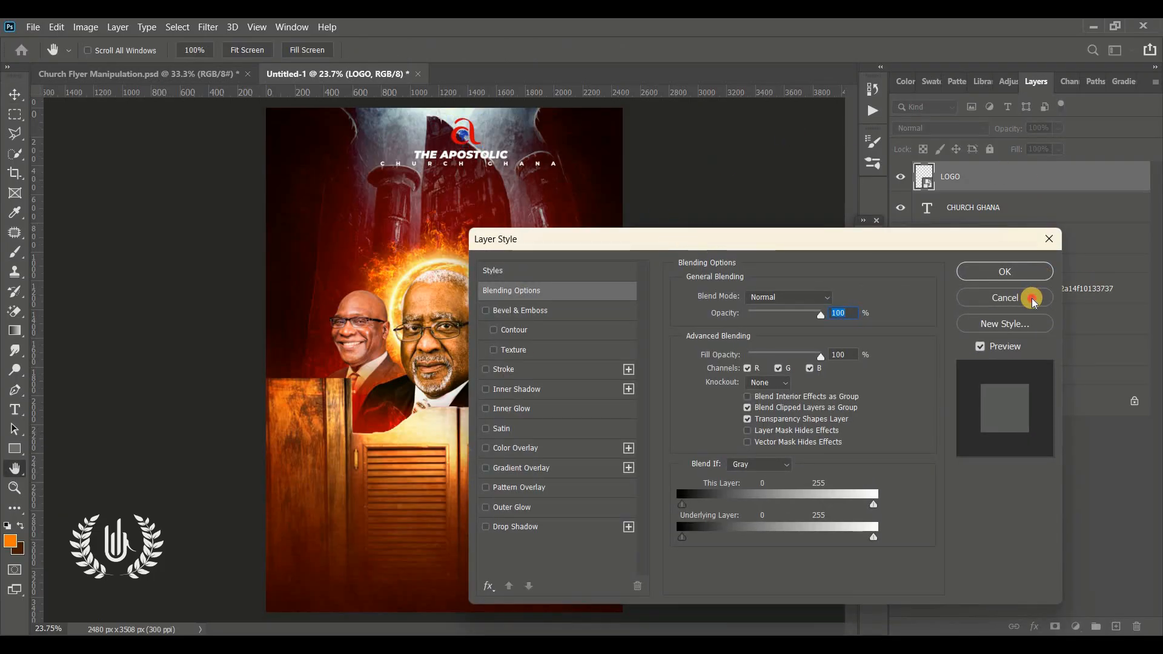
left_click(1030, 298)
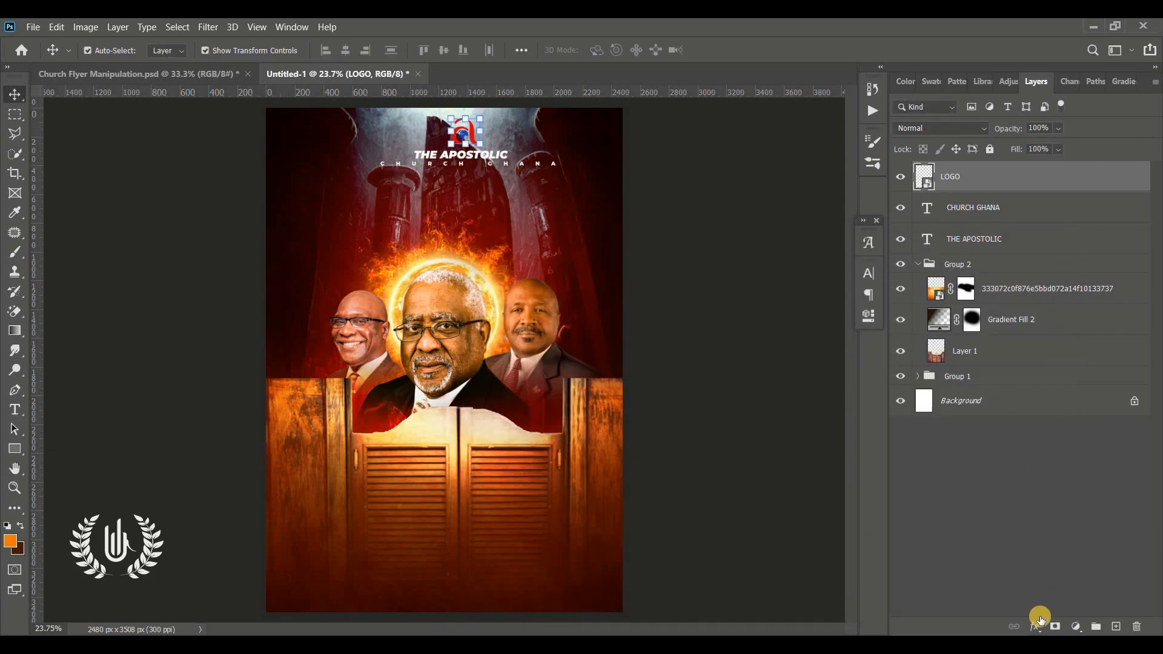
left_click(1035, 629)
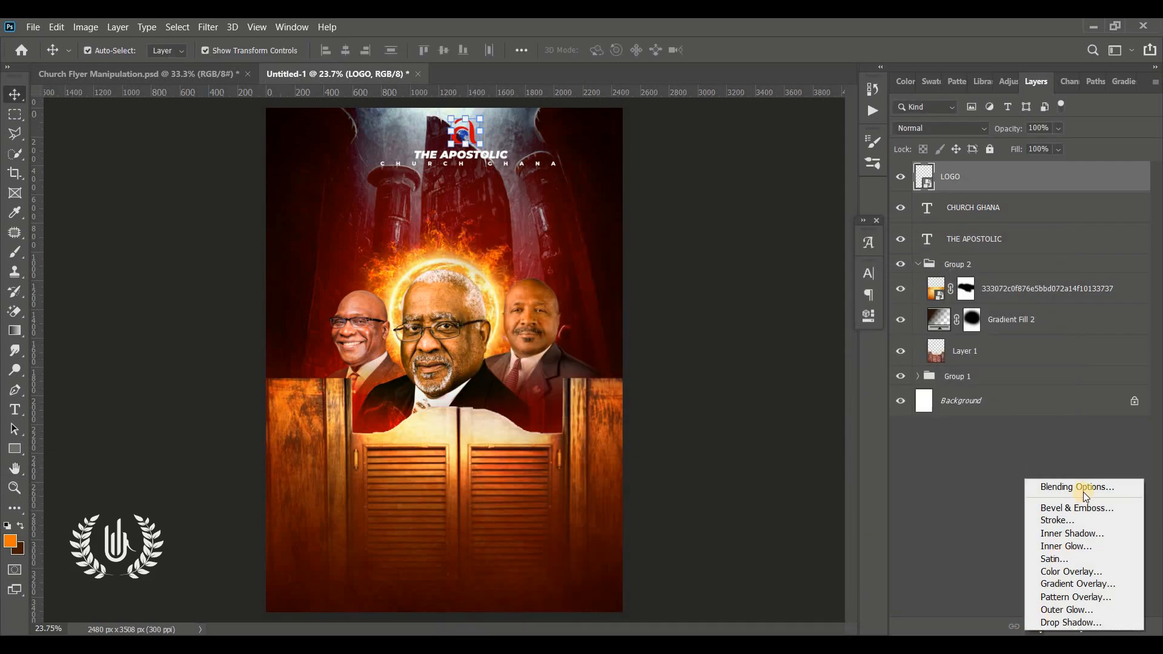
left_click(1132, 488)
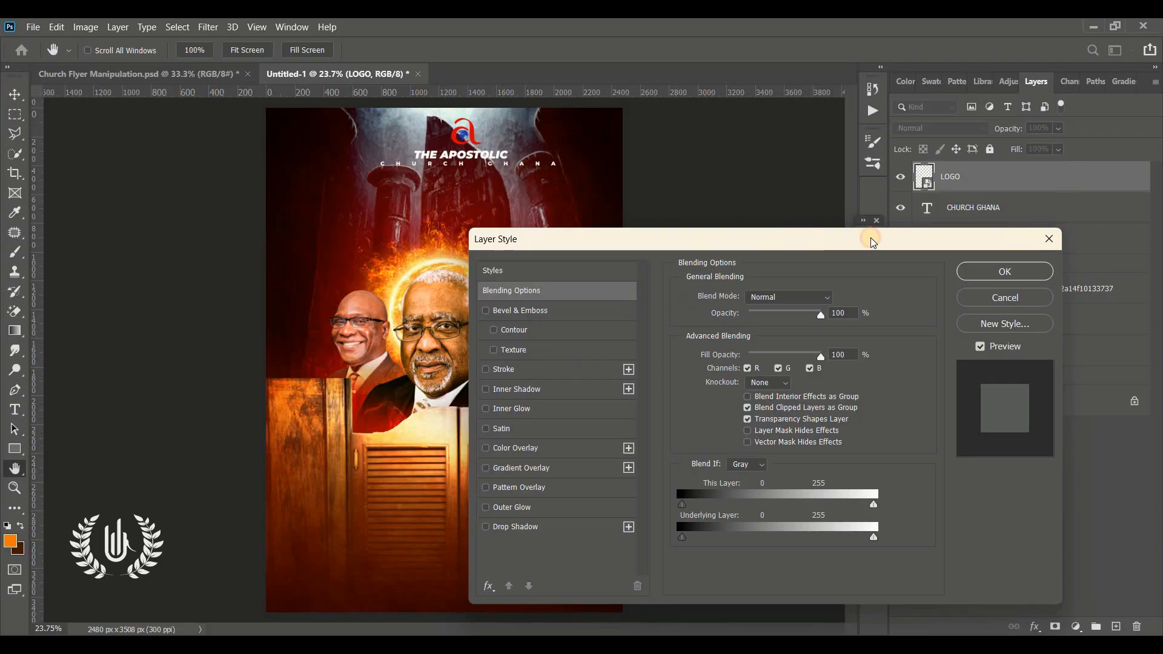
left_click_drag(873, 242, 949, 241)
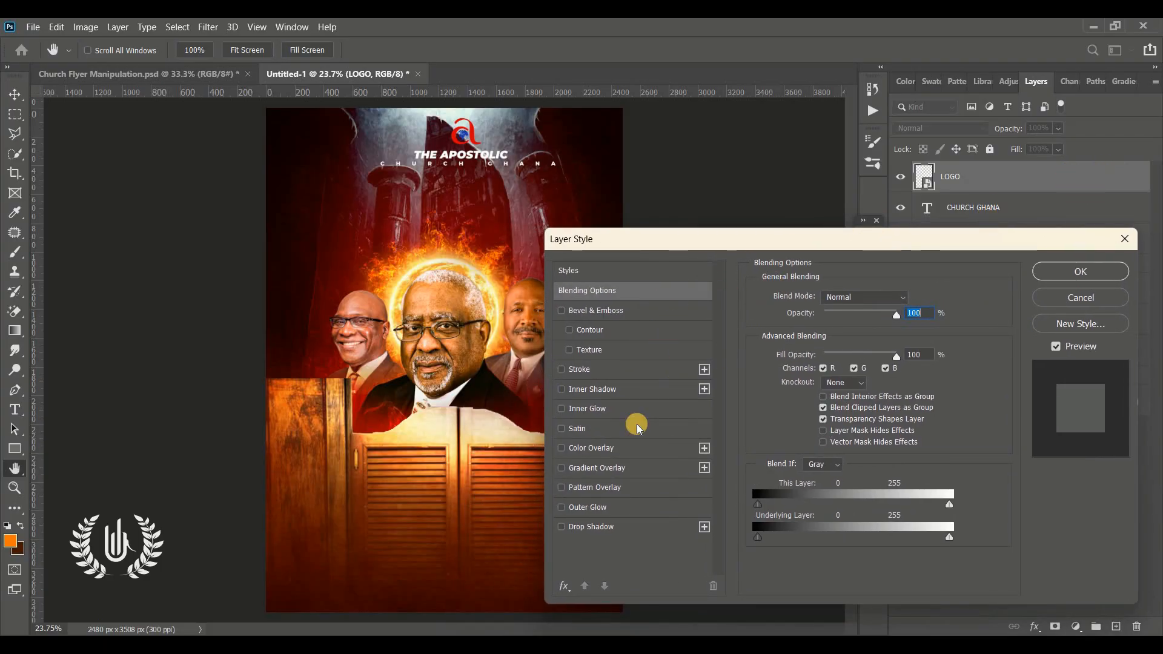
left_click(593, 449)
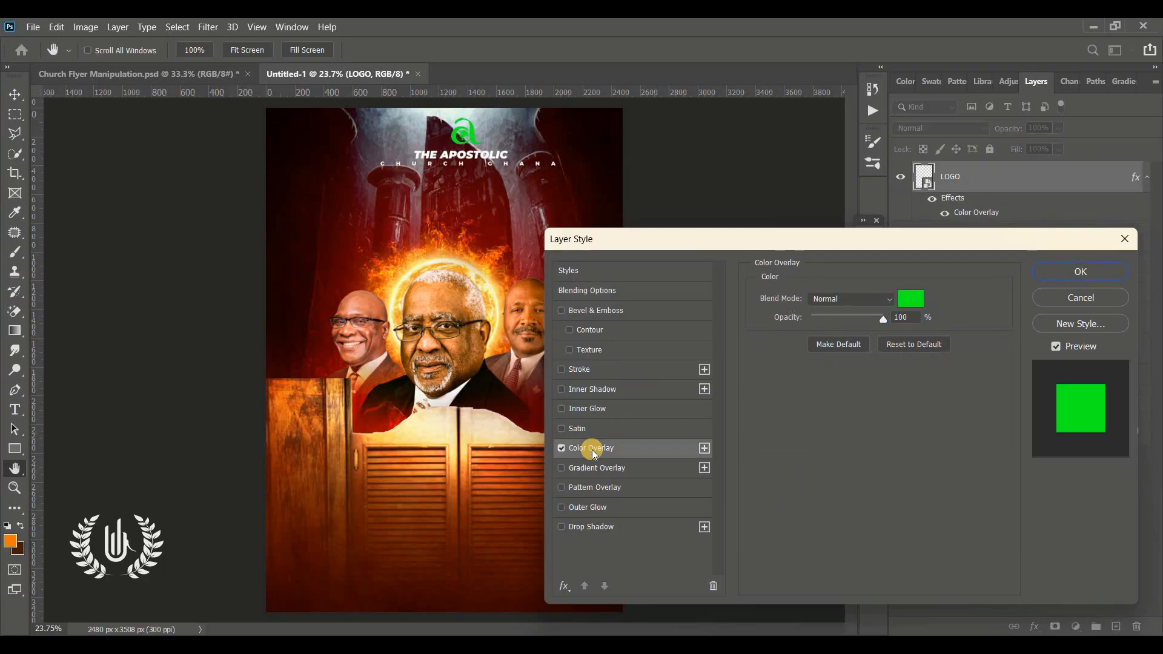
Step: Set the logo's Color Overlay to the red-orange ff1800, apply the layer style and deselect the layer
left_click(911, 299)
left_click(752, 101)
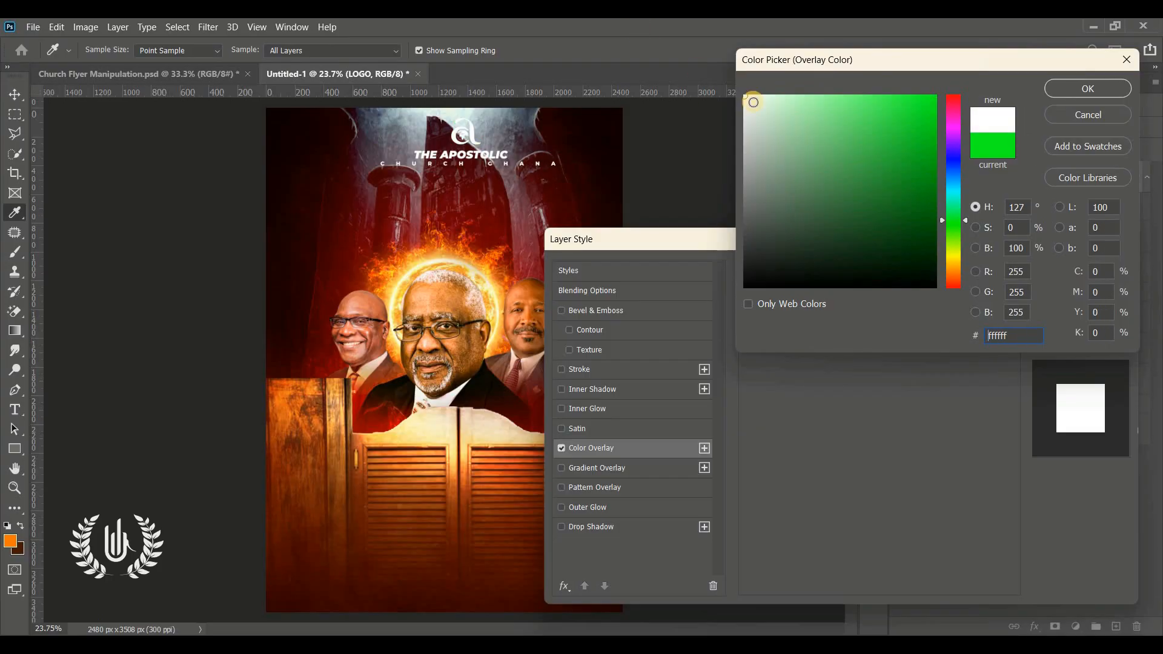
left_click(957, 267)
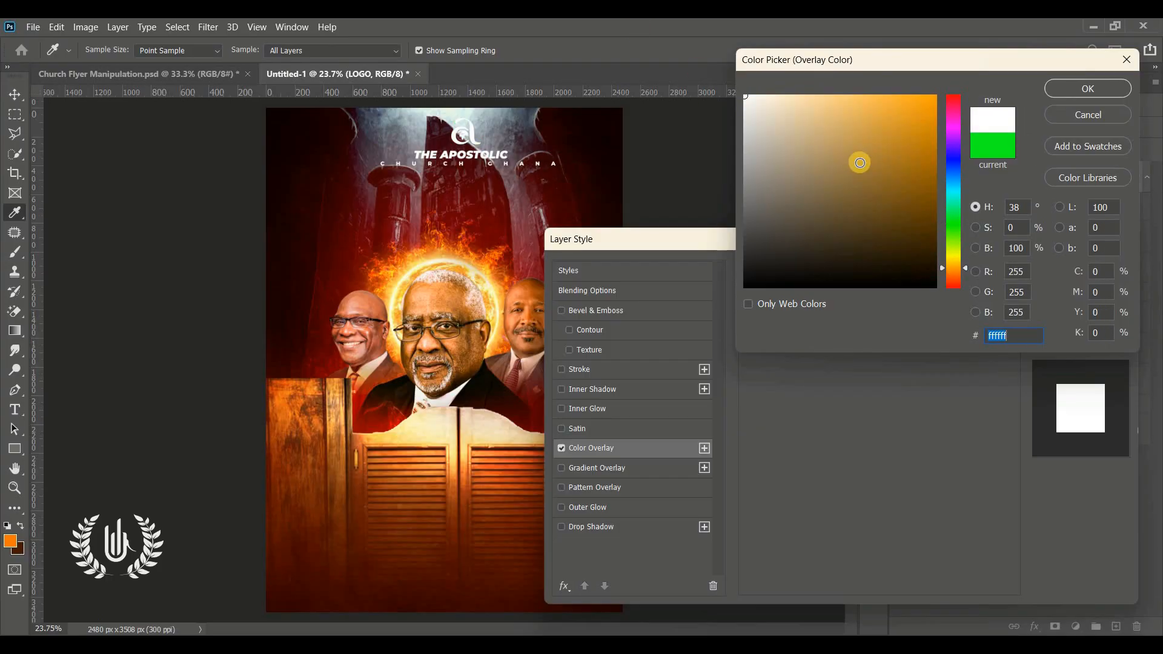
left_click(936, 96)
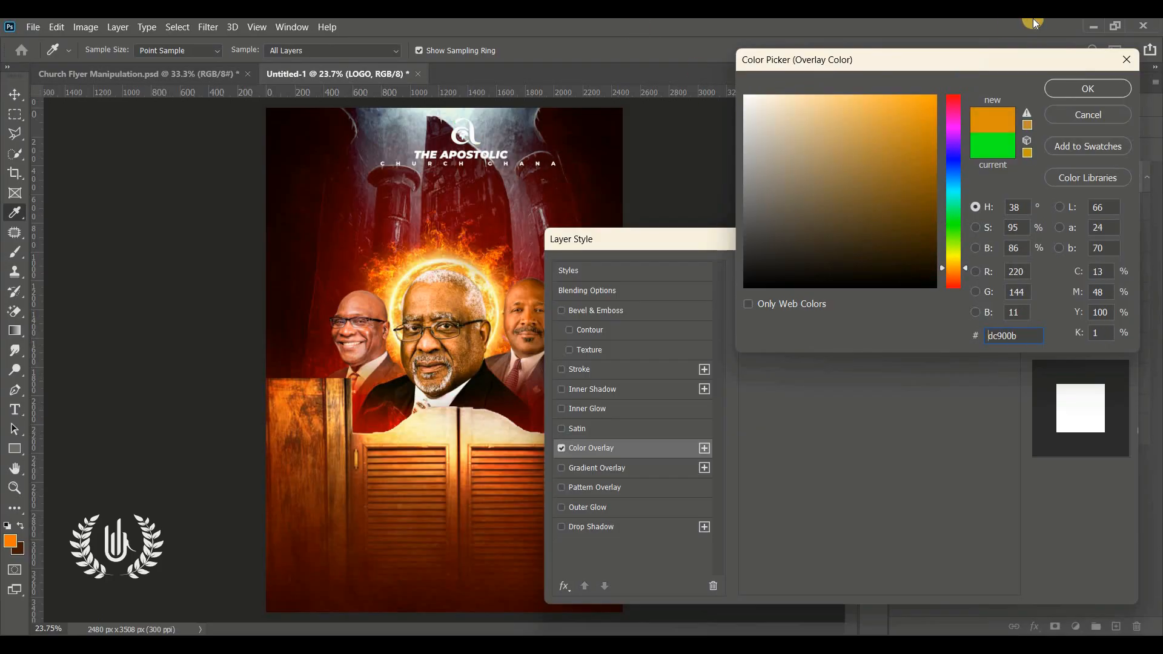
left_click(950, 279)
left_click(946, 285)
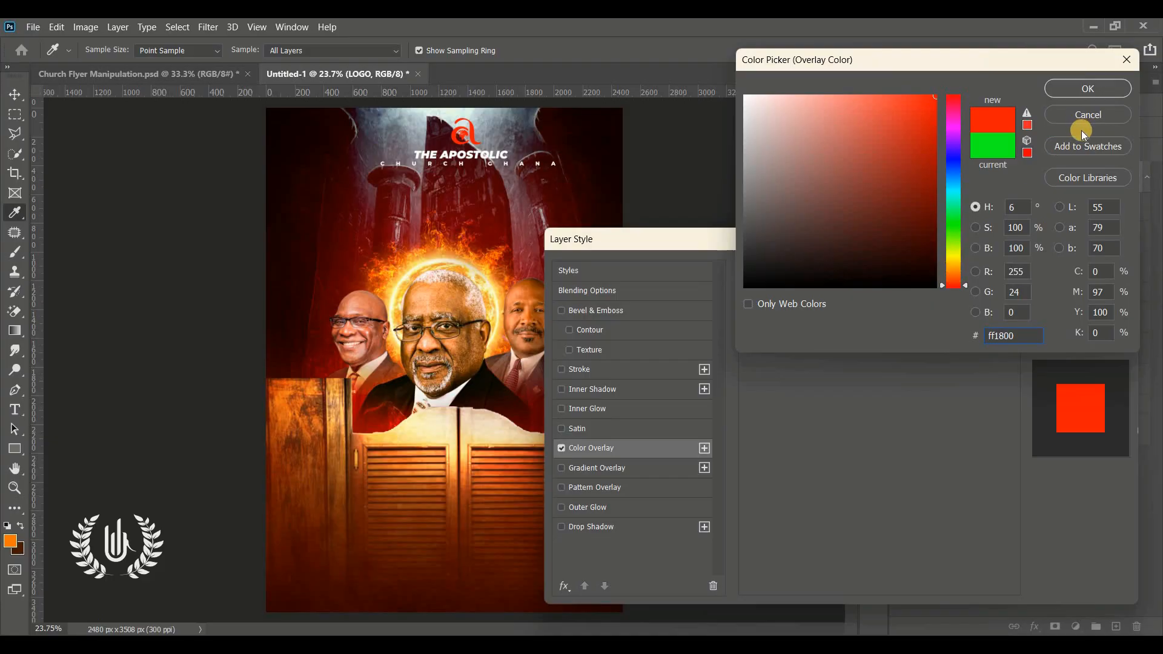
left_click(1088, 89)
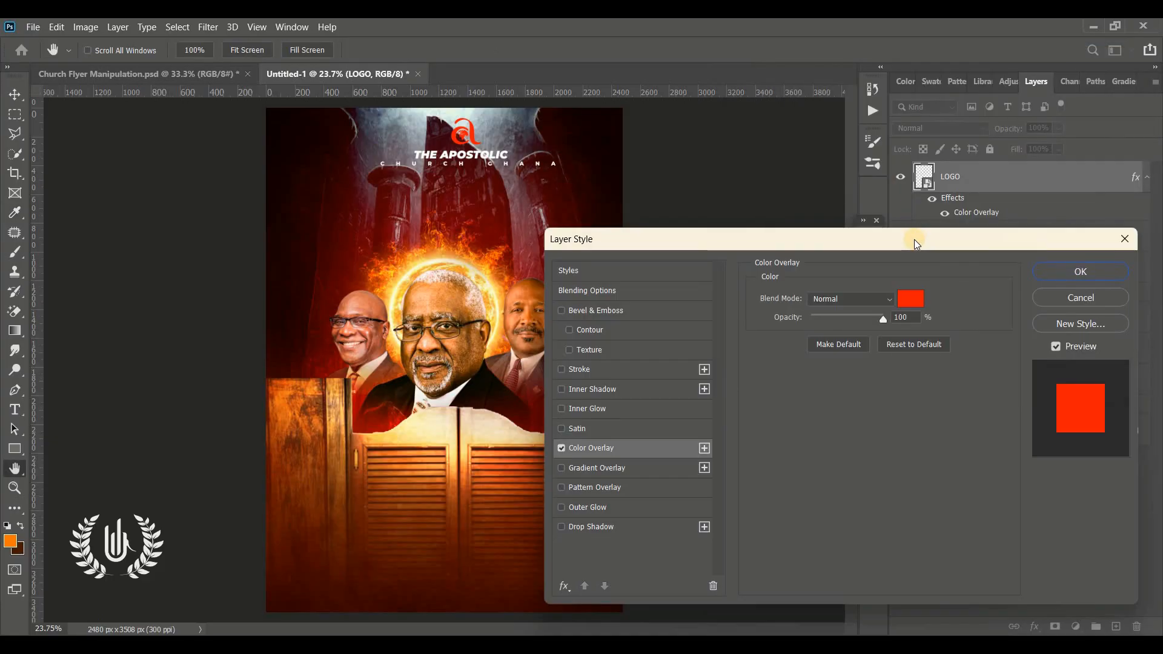
left_click_drag(863, 238, 639, 241)
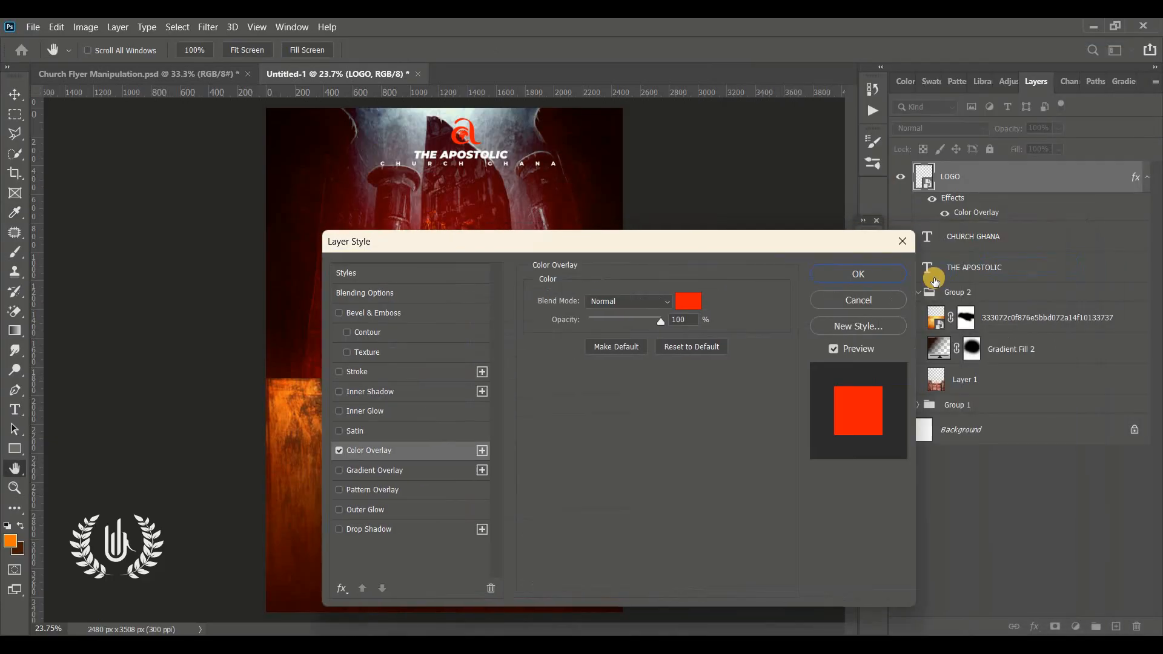
left_click(860, 276)
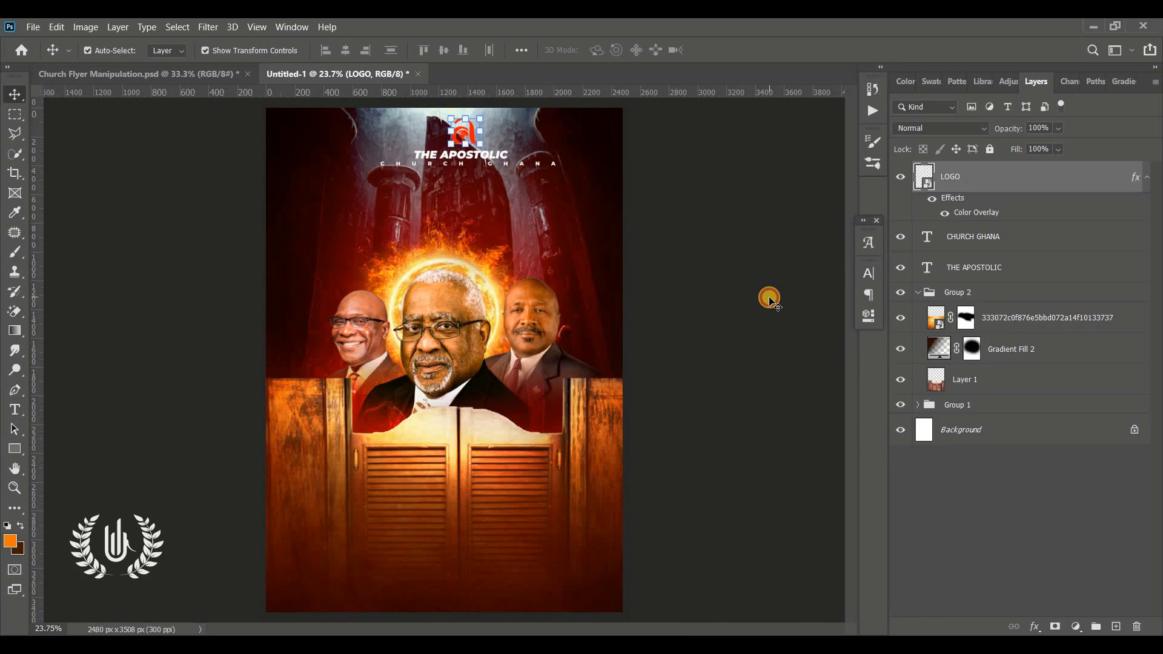
left_click(636, 317)
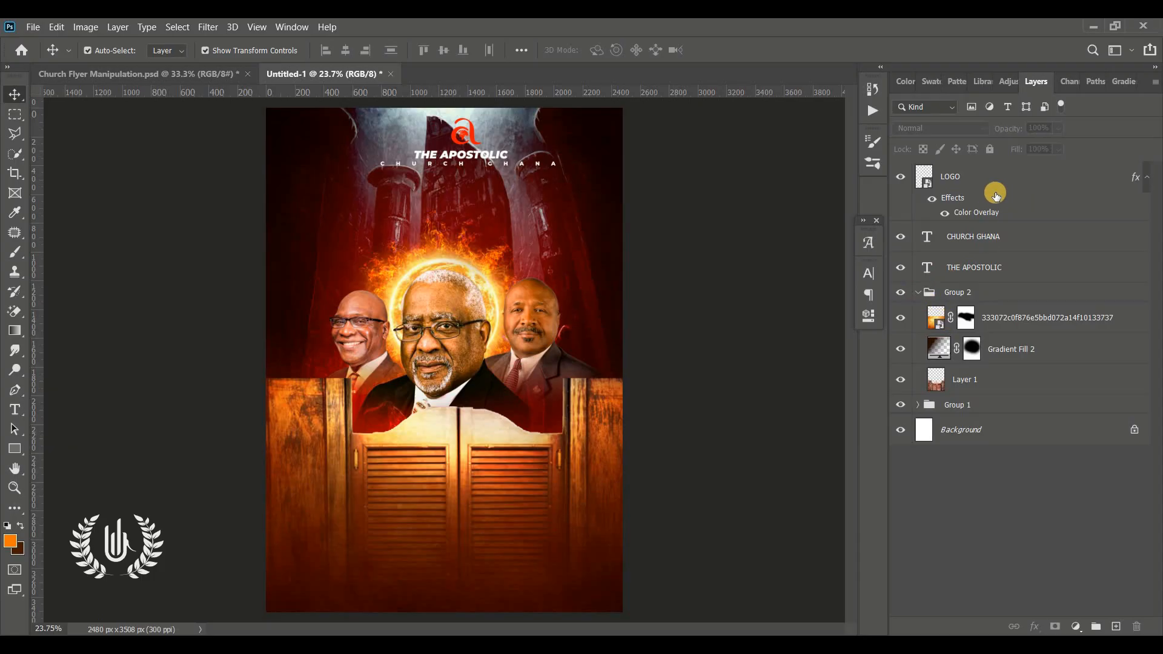
Step: Group the LOGO, CHURCH GHANA and THE APOSTOLIC layers together
left_click(977, 182)
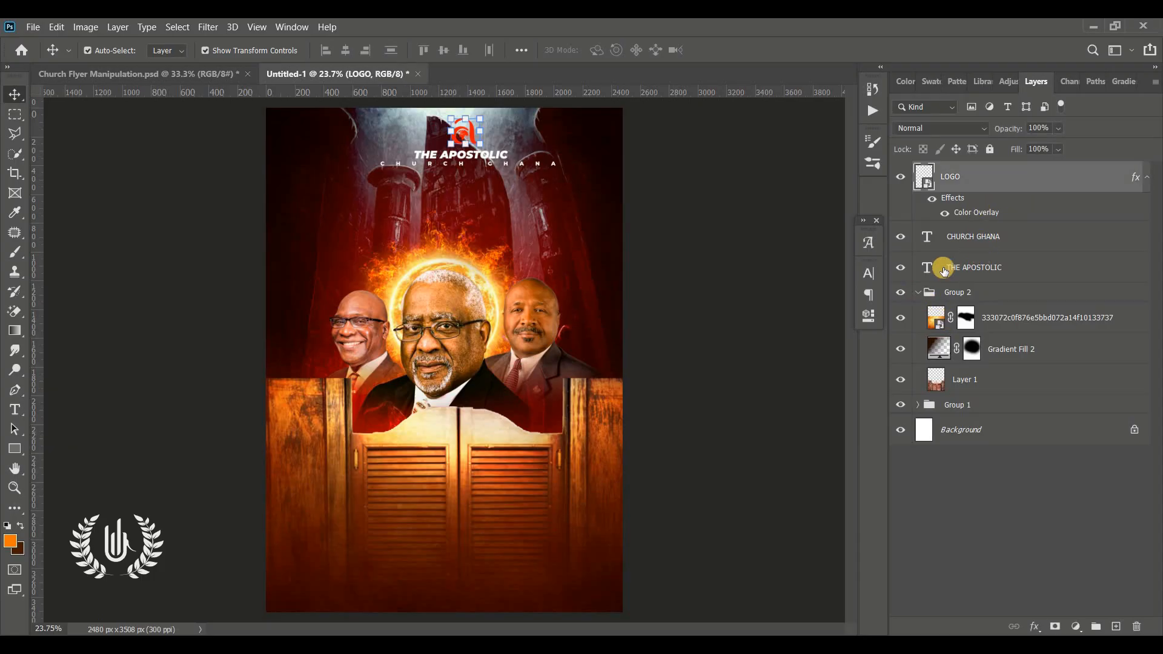
left_click(989, 268, "shift")
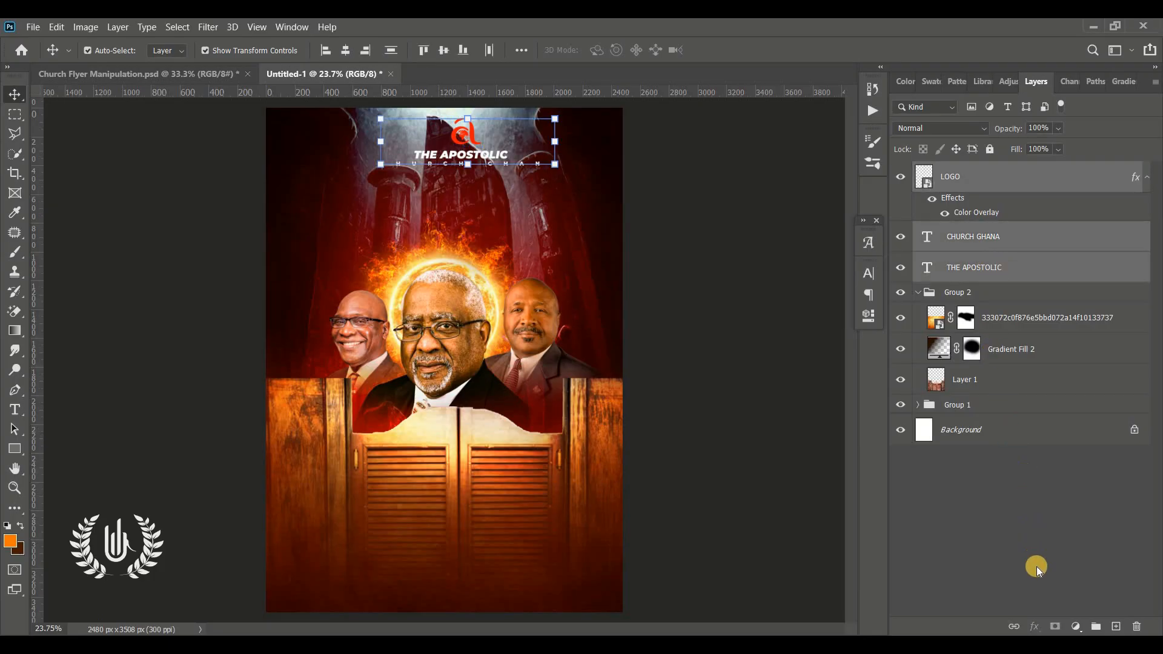
left_click(1096, 626)
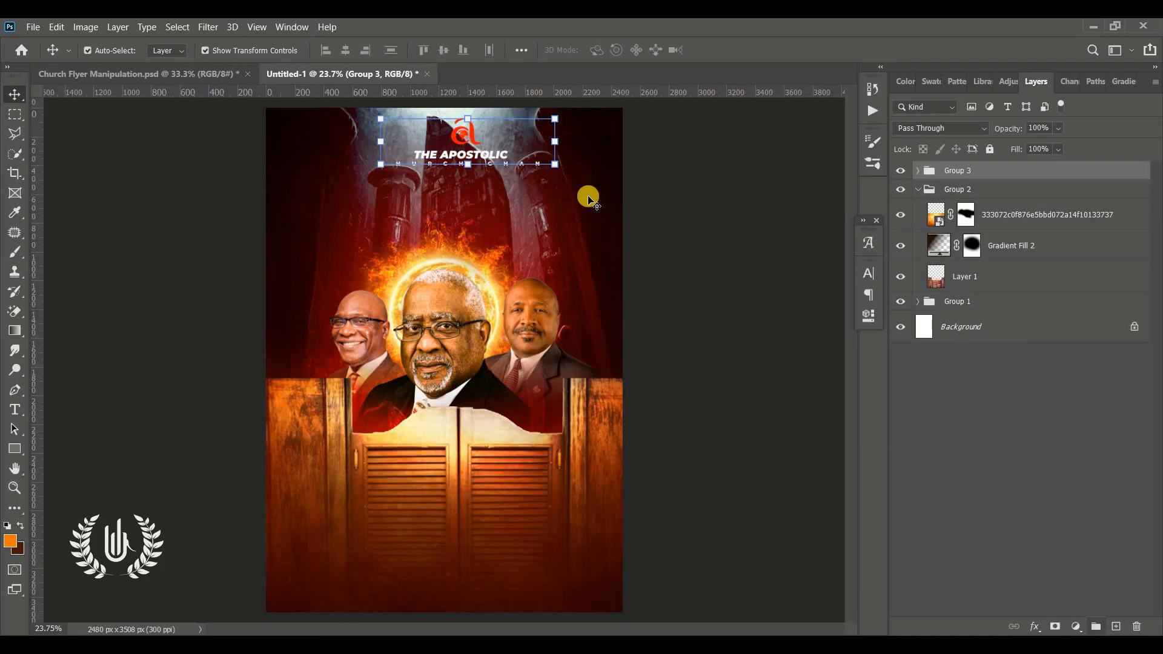
Step: Move the logo and church name group down to about X 1335 px, Y 451 px, above the central portrait
key("ctrl+t")
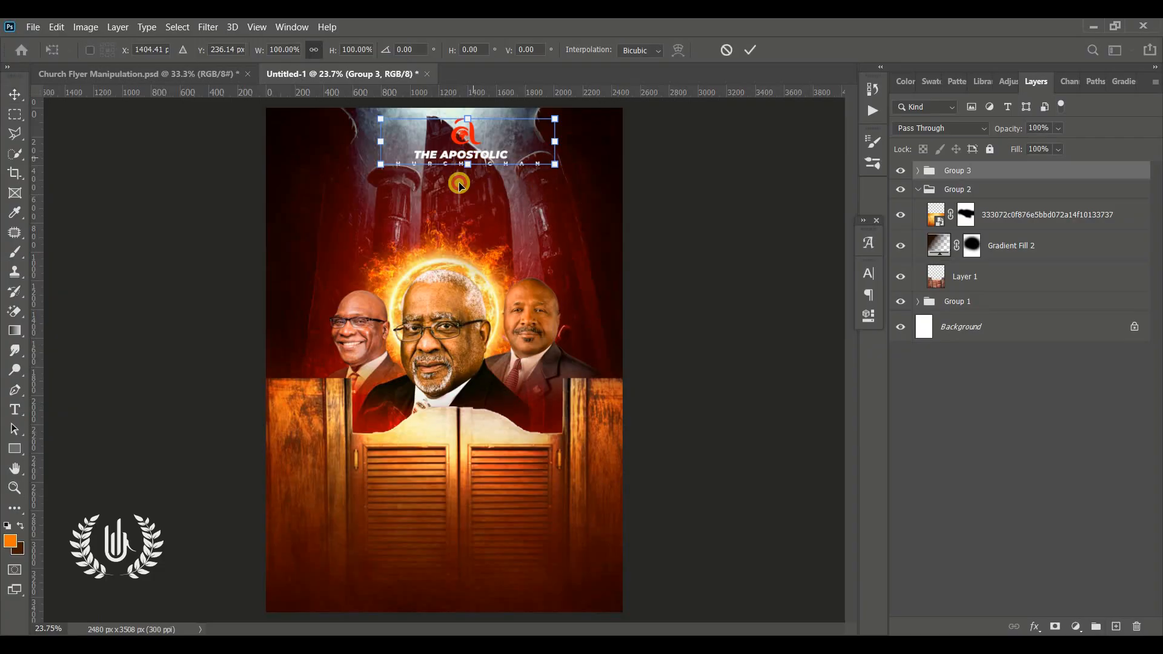
left_click_drag(459, 185, 450, 214)
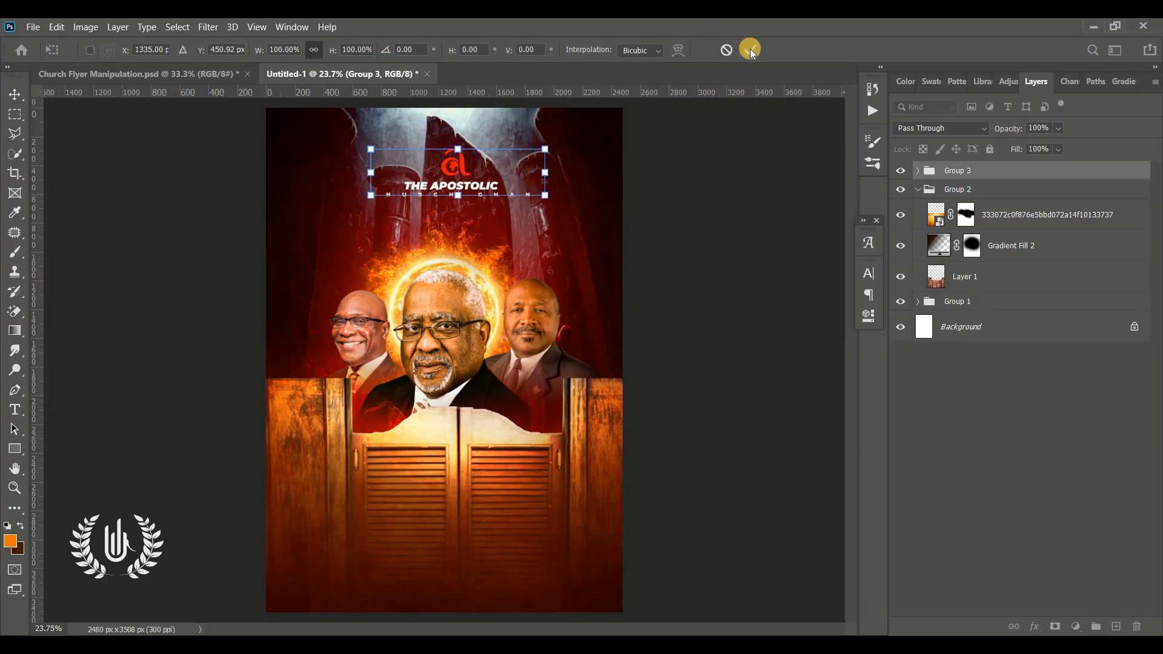
left_click(749, 50)
left_click(768, 307)
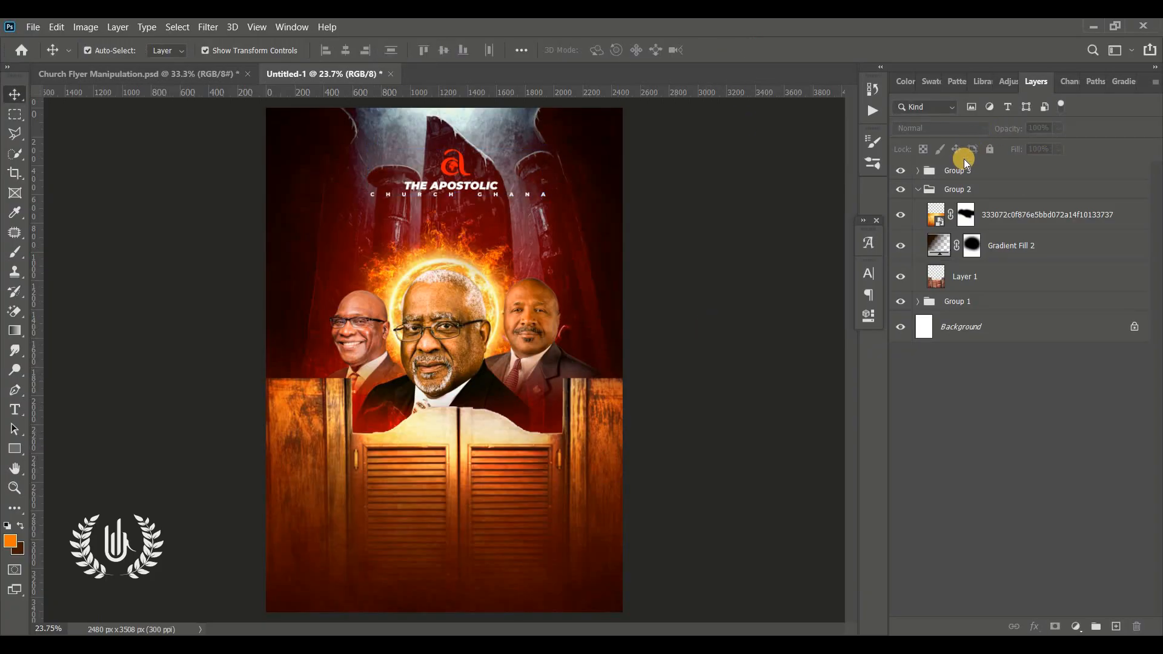
Step: Collapse Group 2, check Group 3's contents by hiding and reshowing it, and select Group 3
left_click(916, 192)
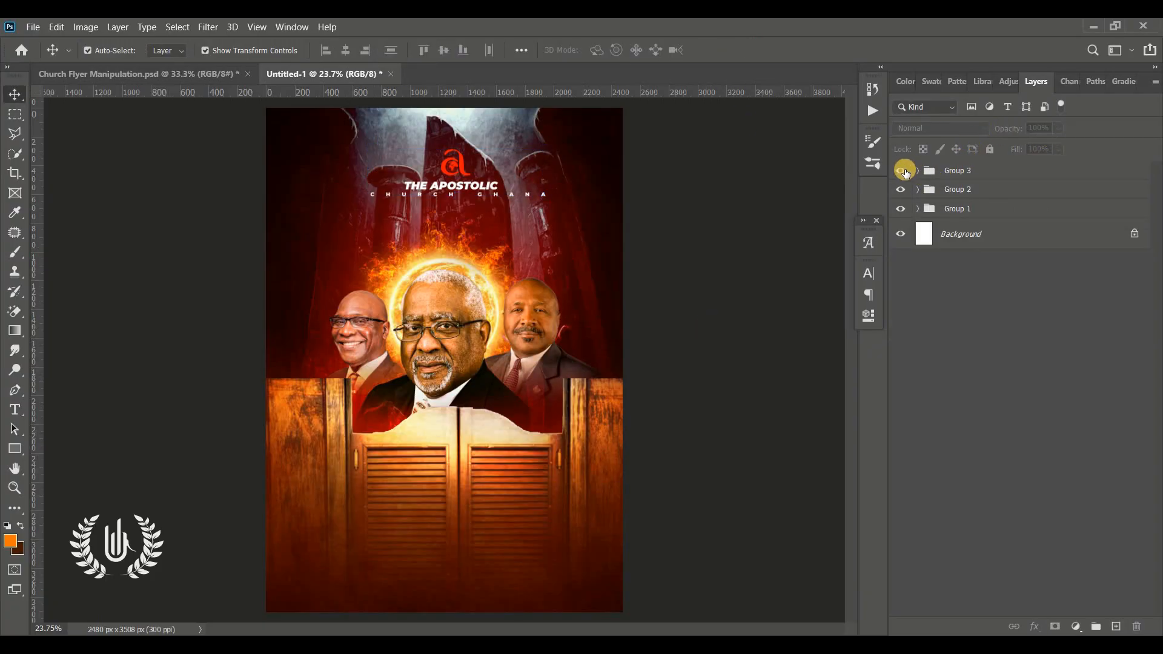
left_click(900, 172)
left_click(900, 172)
left_click(993, 173)
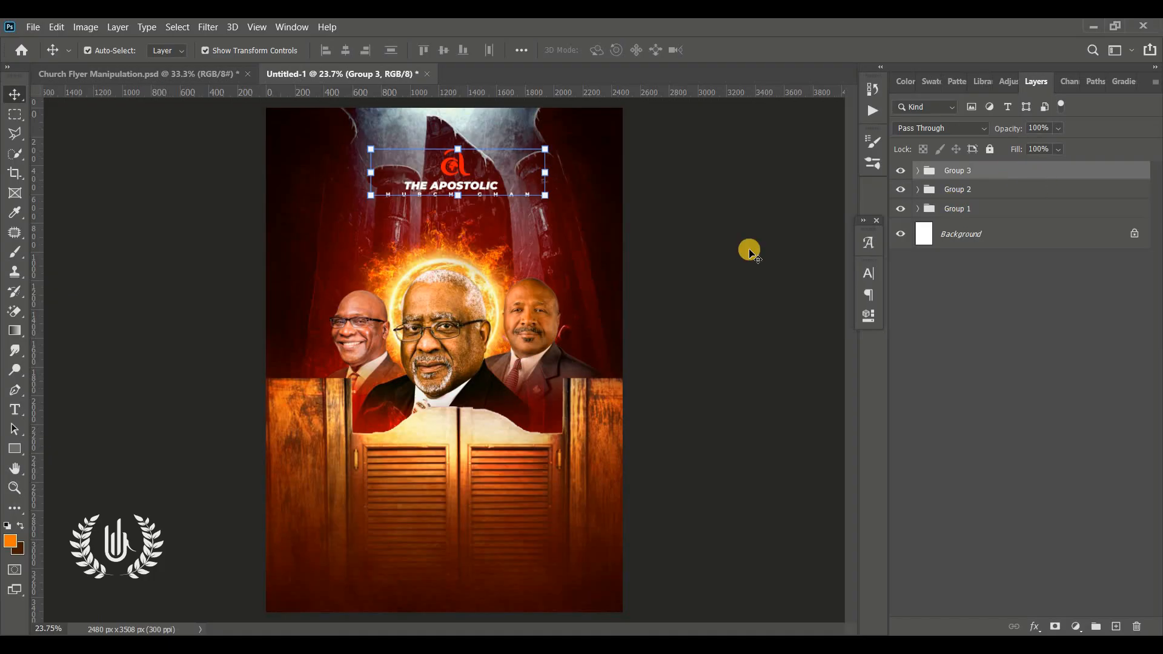
Step: Start a new text layer over the saloon doors with tracking 0 and font size 76.01 pt
left_click(19, 410)
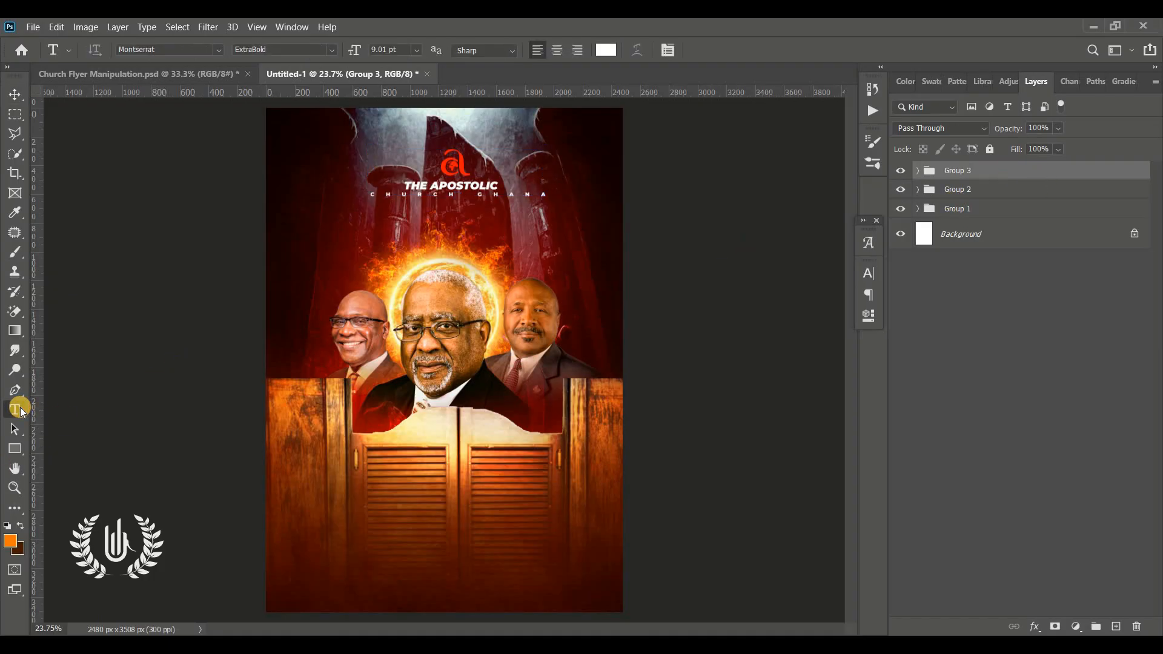
left_click(376, 455)
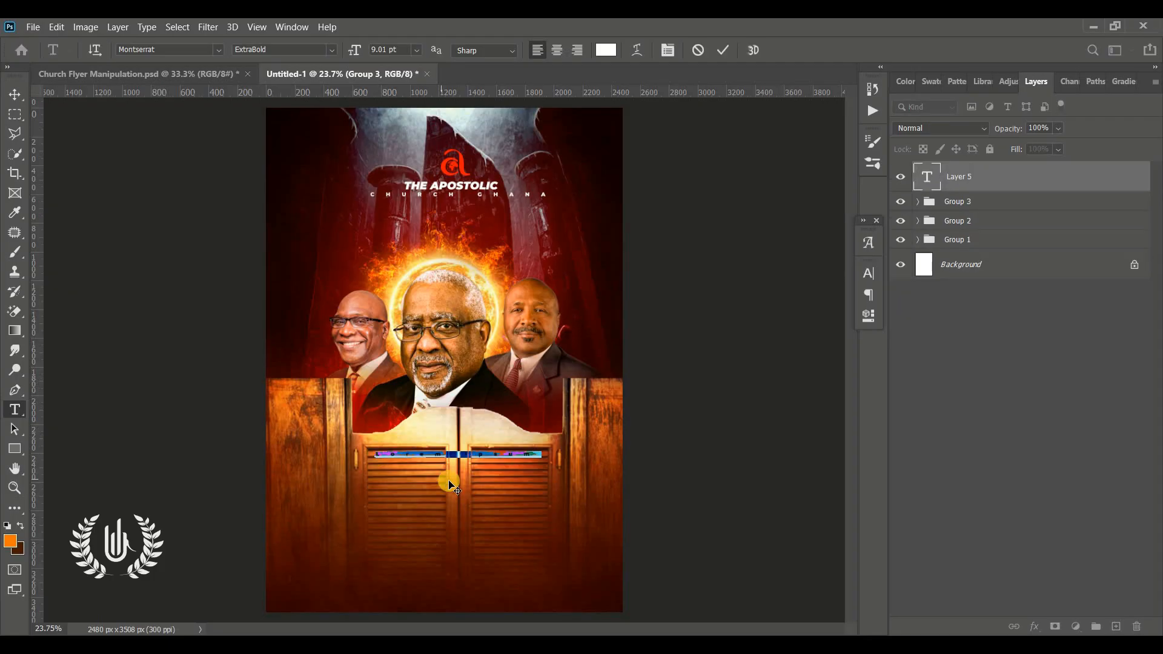
left_click(868, 274)
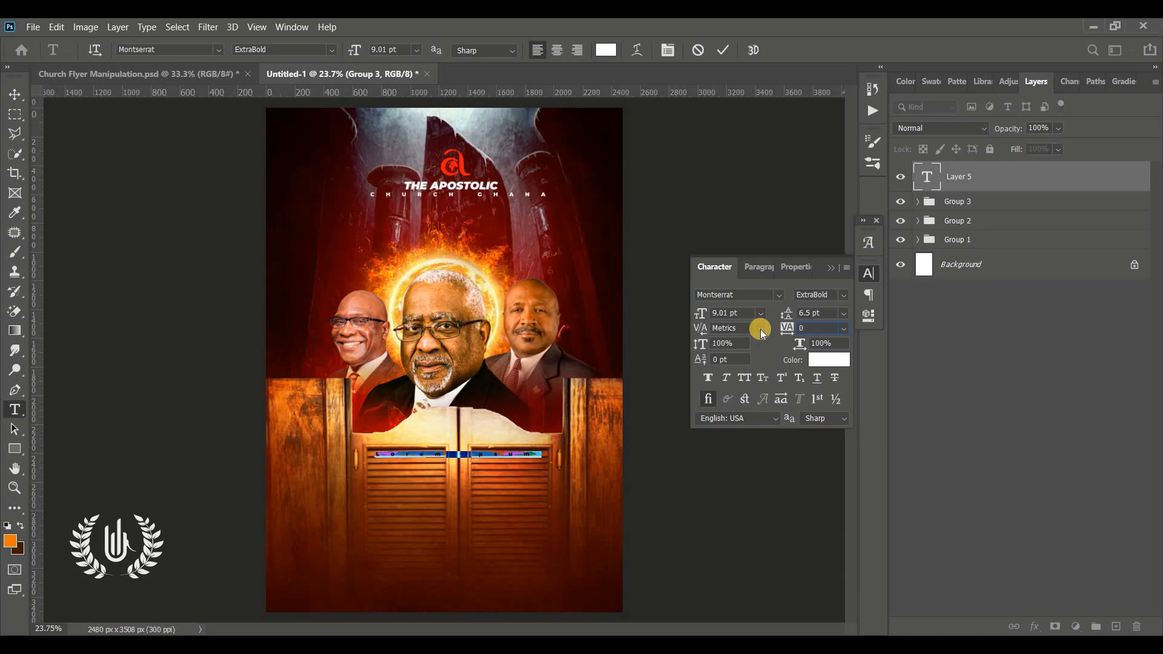
key("Return")
left_click(718, 316)
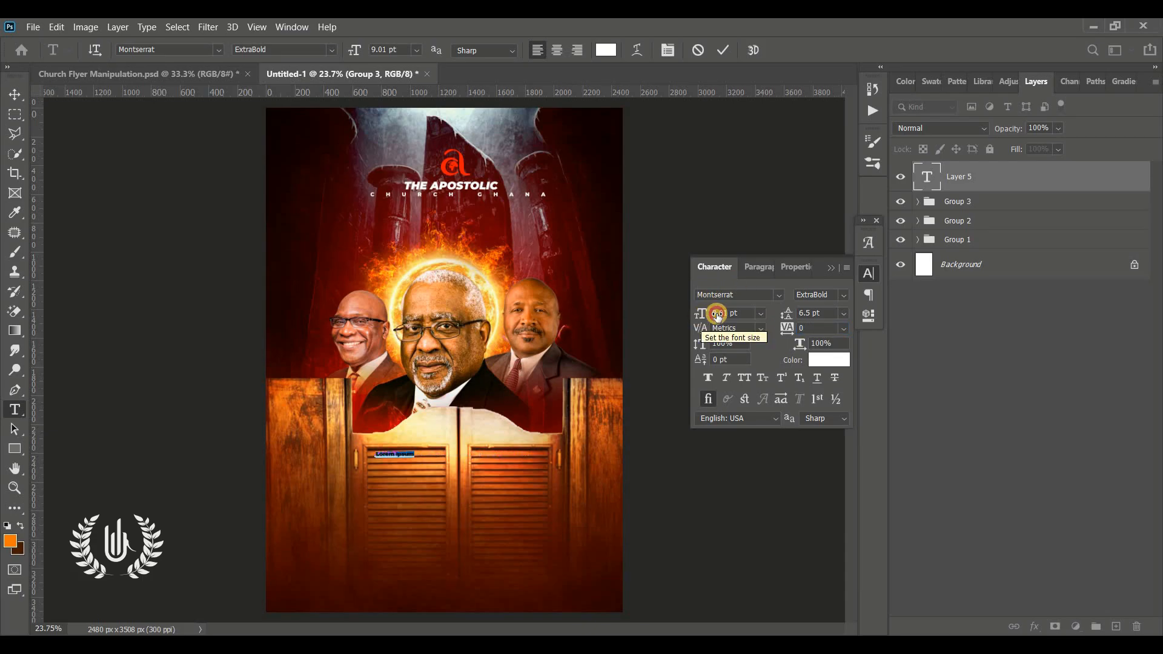
left_click_drag(718, 315, 434, 558)
Step: Set the new text's style to Montserrat Black Italic and enter GLORY as its wording
left_click(842, 295)
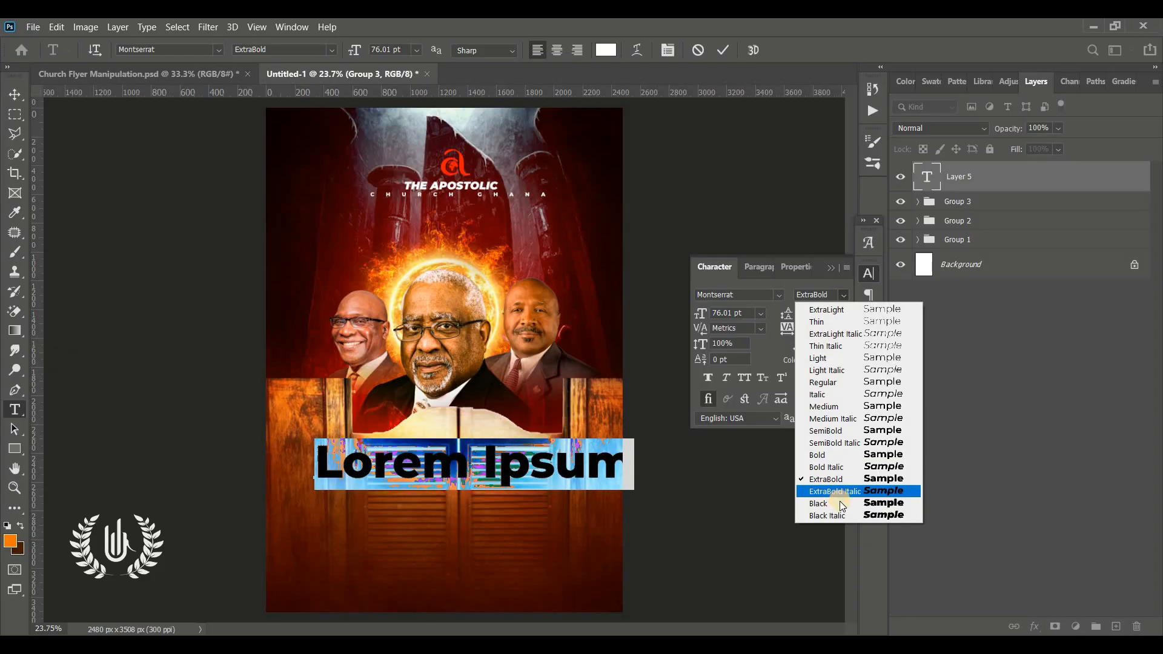
left_click(905, 516)
type("GLORY")
key("ctrl+Return")
key("v")
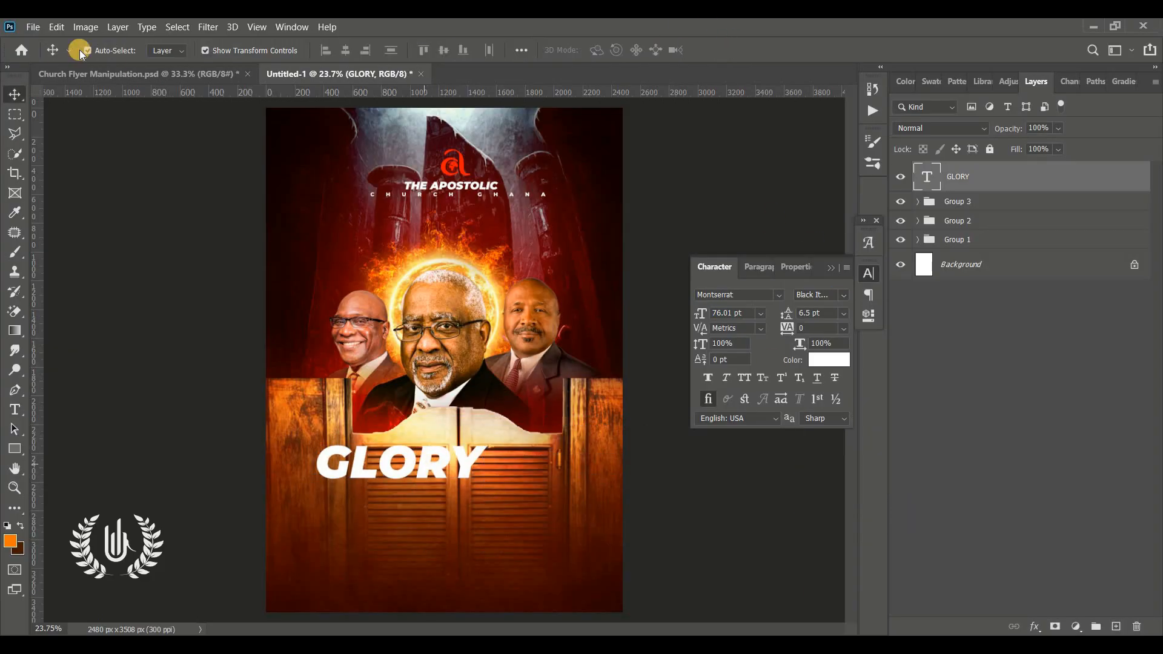
Step: Scale the GLORY text to 139.31% and centre it over the saloon doors at about X 1335 px, Y 2855 px
left_click(57, 27)
left_click(102, 346)
left_click_drag(487, 488, 555, 508)
left_click_drag(445, 460, 467, 505)
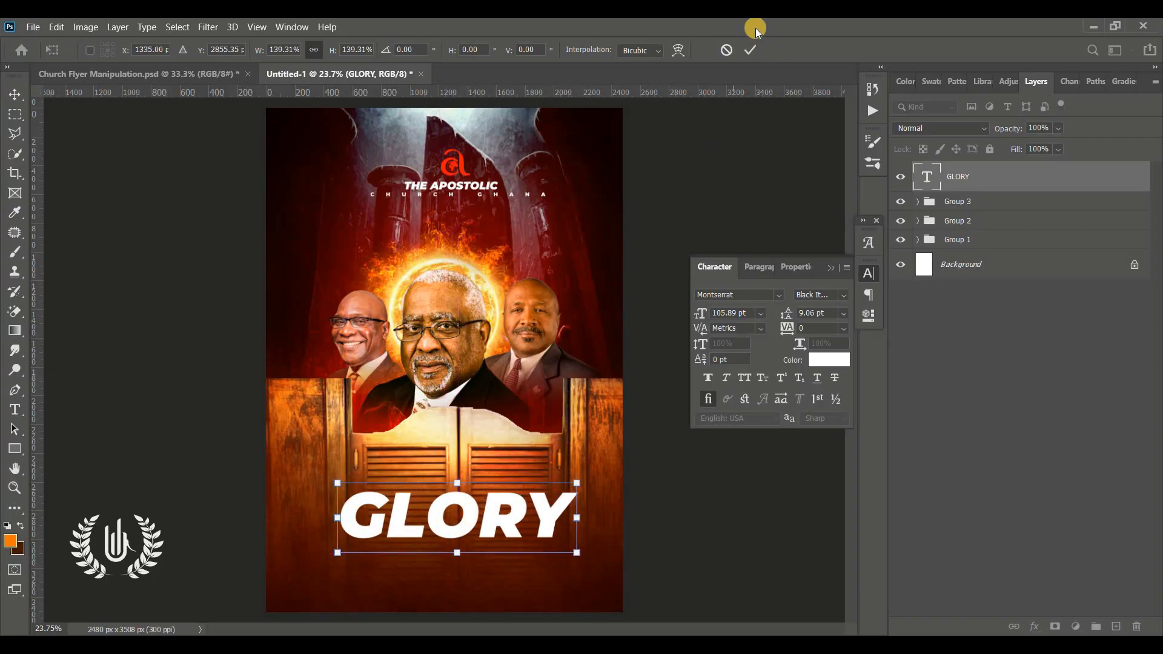
left_click(753, 49)
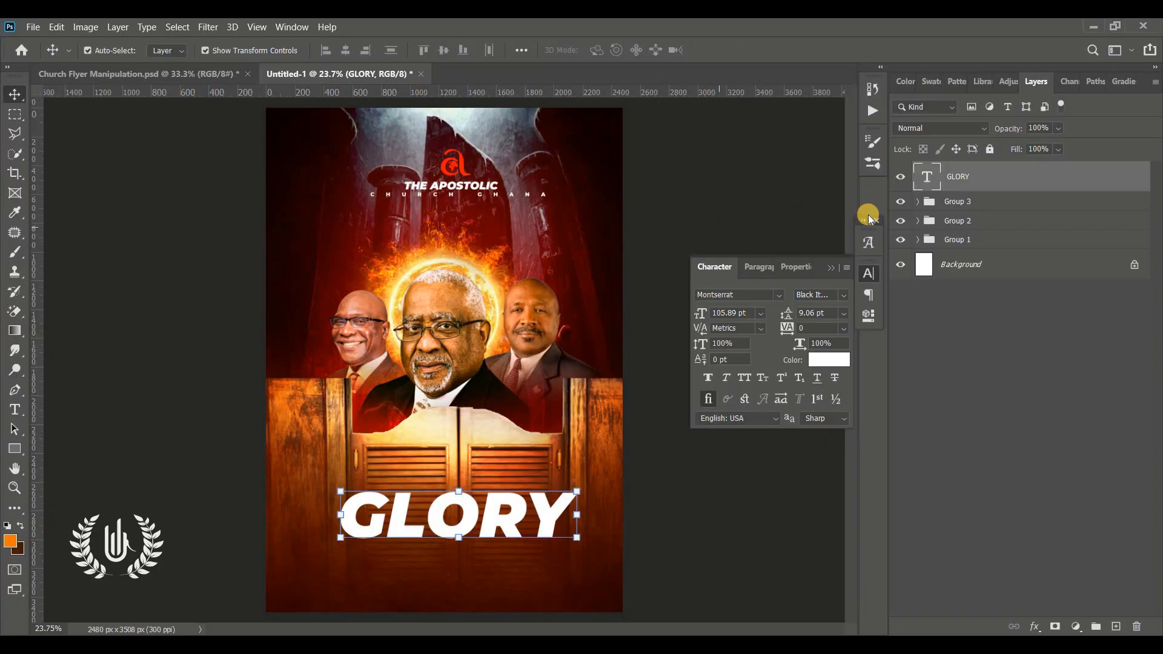
Step: Enable a Stroke effect on the GLORY text layer with its position set to Outside
double_click(1093, 182)
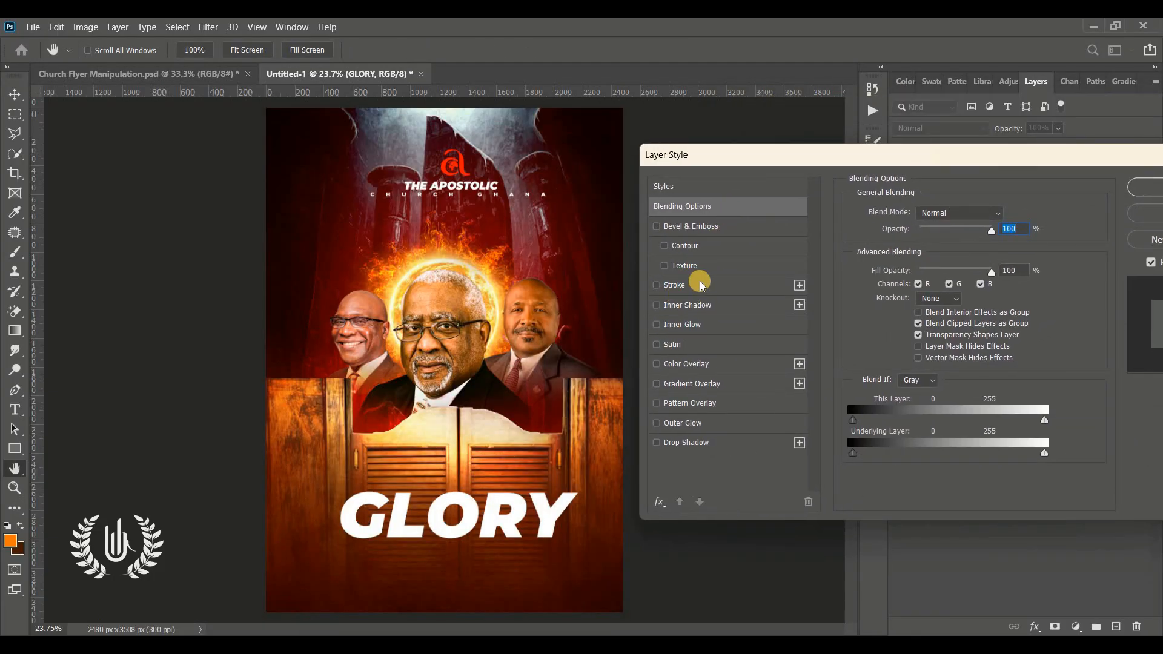
left_click(702, 282)
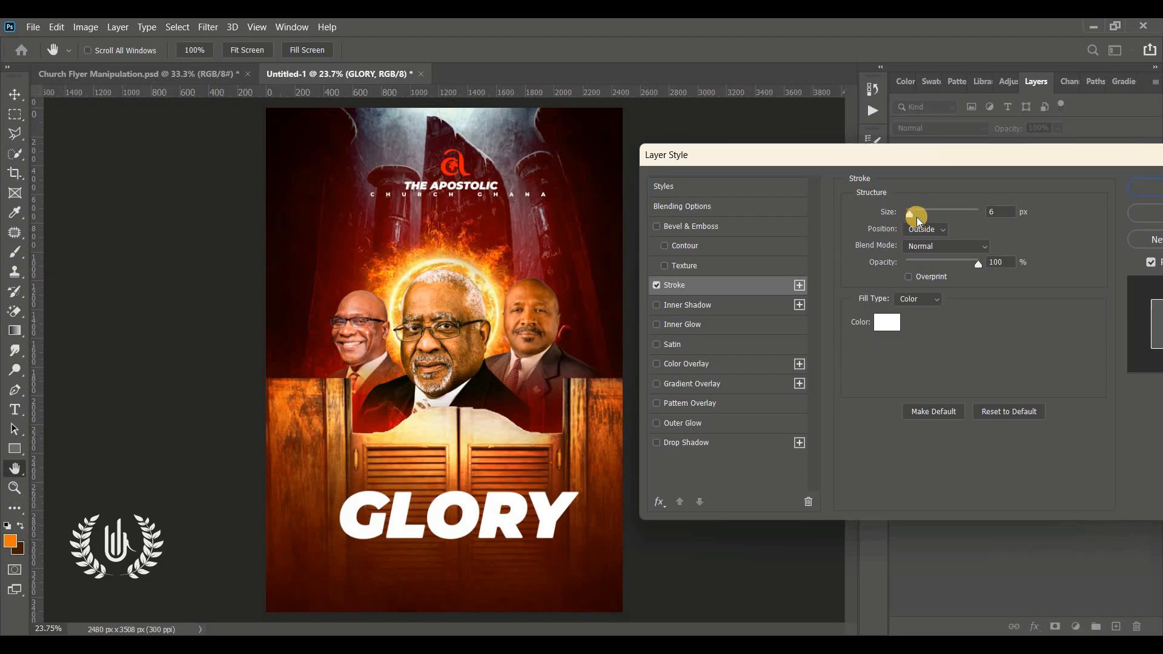
left_click(940, 235)
left_click(924, 244)
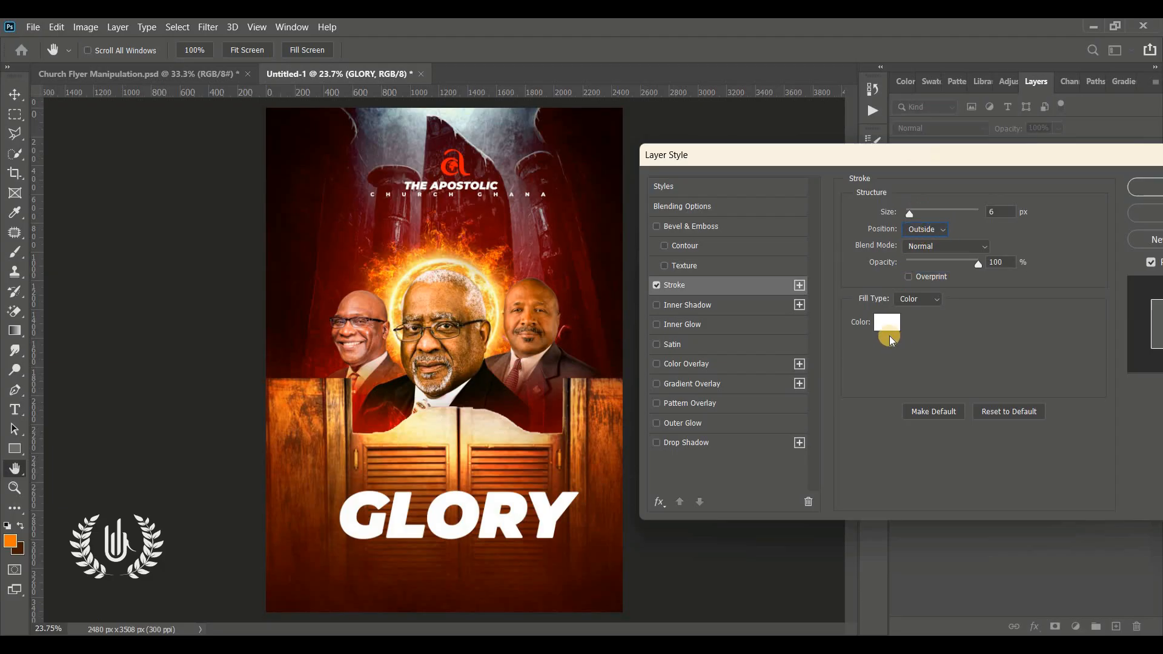
left_click(885, 316)
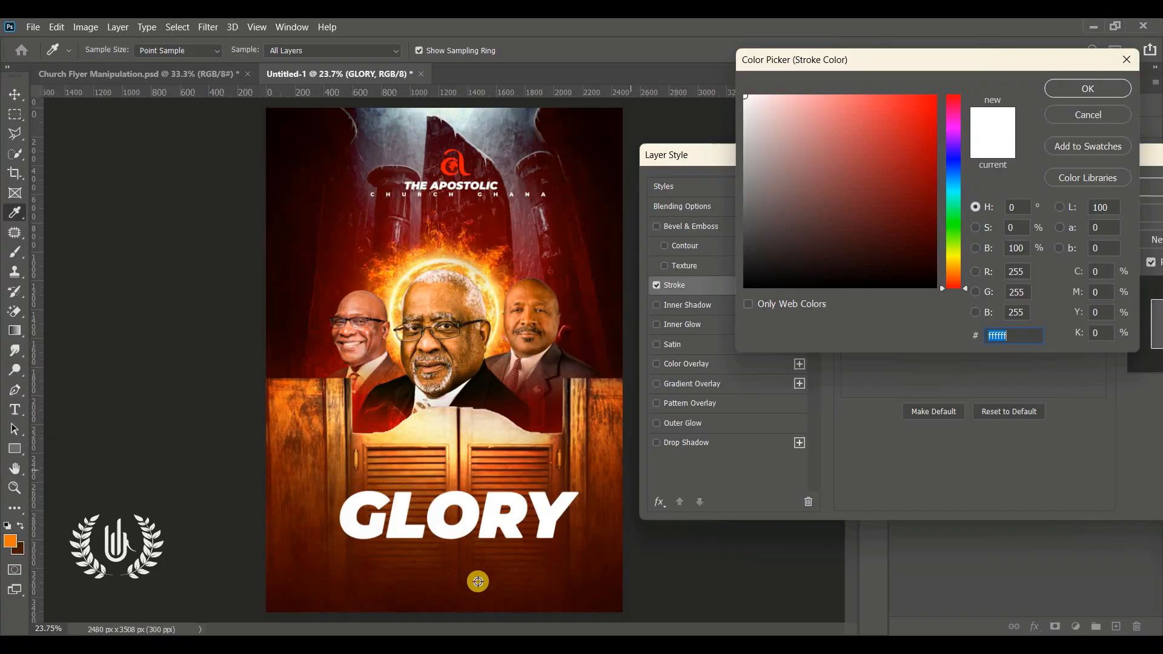
left_click(478, 578)
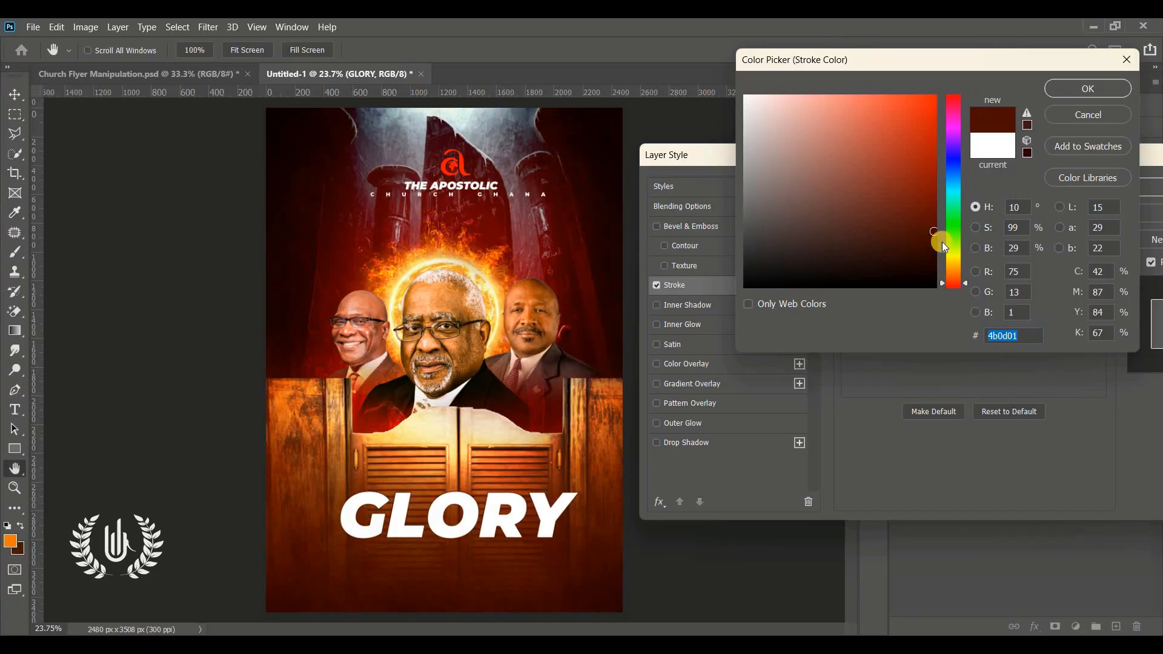
left_click(1060, 110)
Step: Sample the dark brown 360600 from the flyer's lower edge as the GLORY stroke colour
left_click(885, 316)
left_click(558, 607)
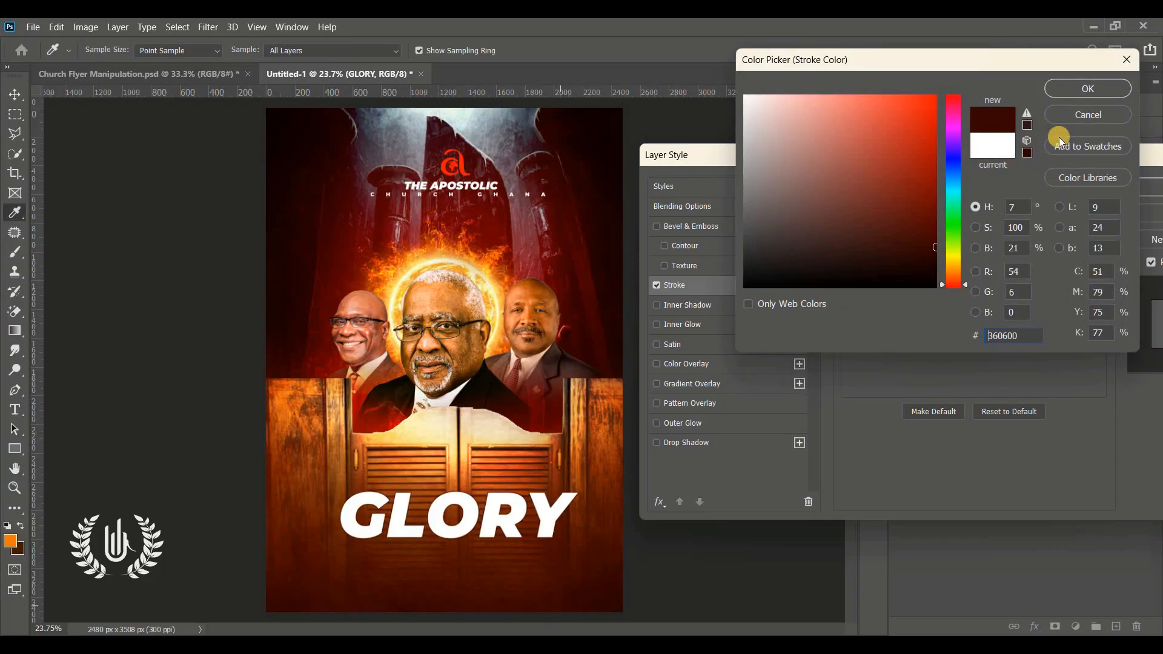
left_click(1084, 92)
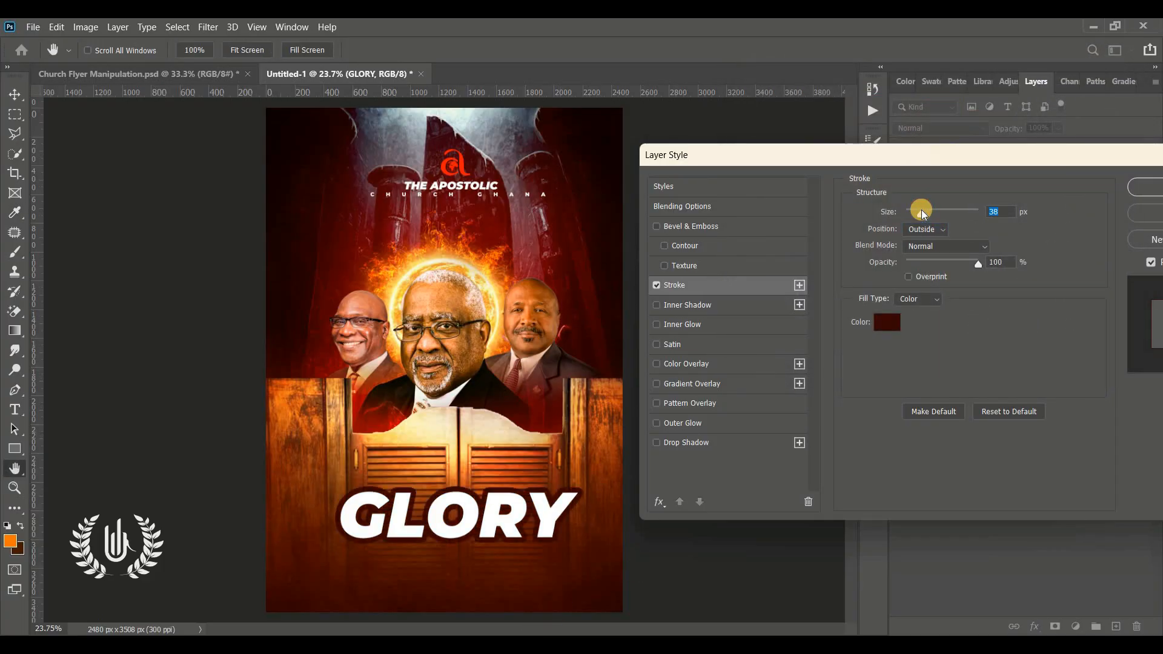
Step: Set the GLORY stroke to 40 px in the brown 501001 sampled from the doors below the text, and apply the layer style
left_click_drag(931, 214, 921, 214)
left_click(877, 319)
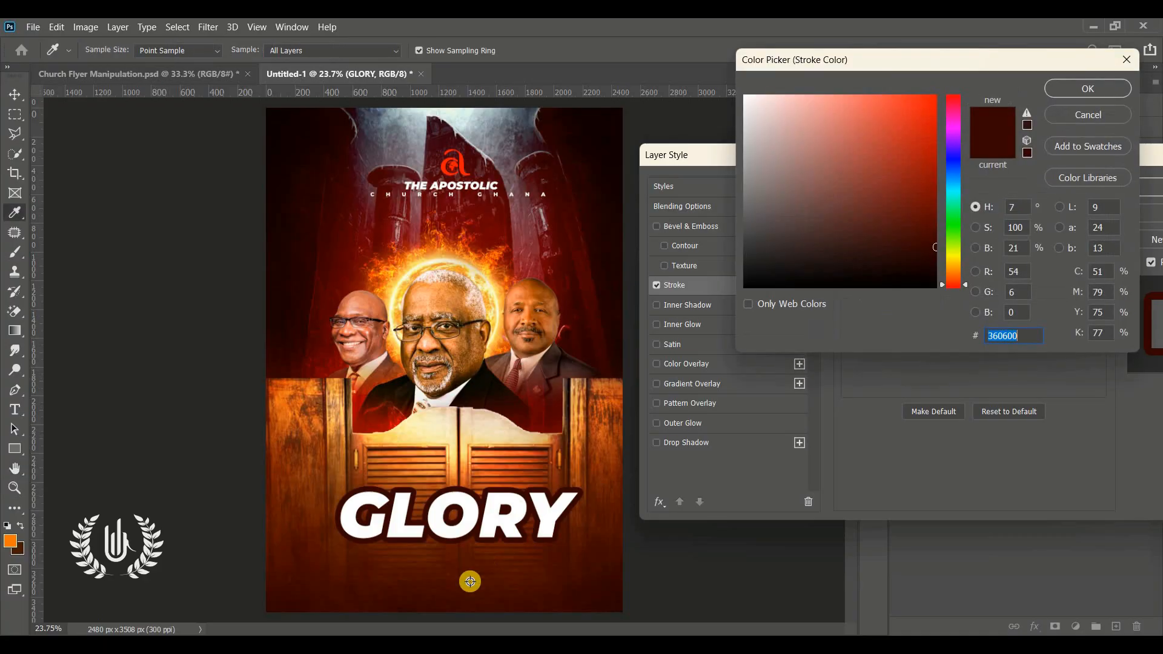
left_click(441, 577)
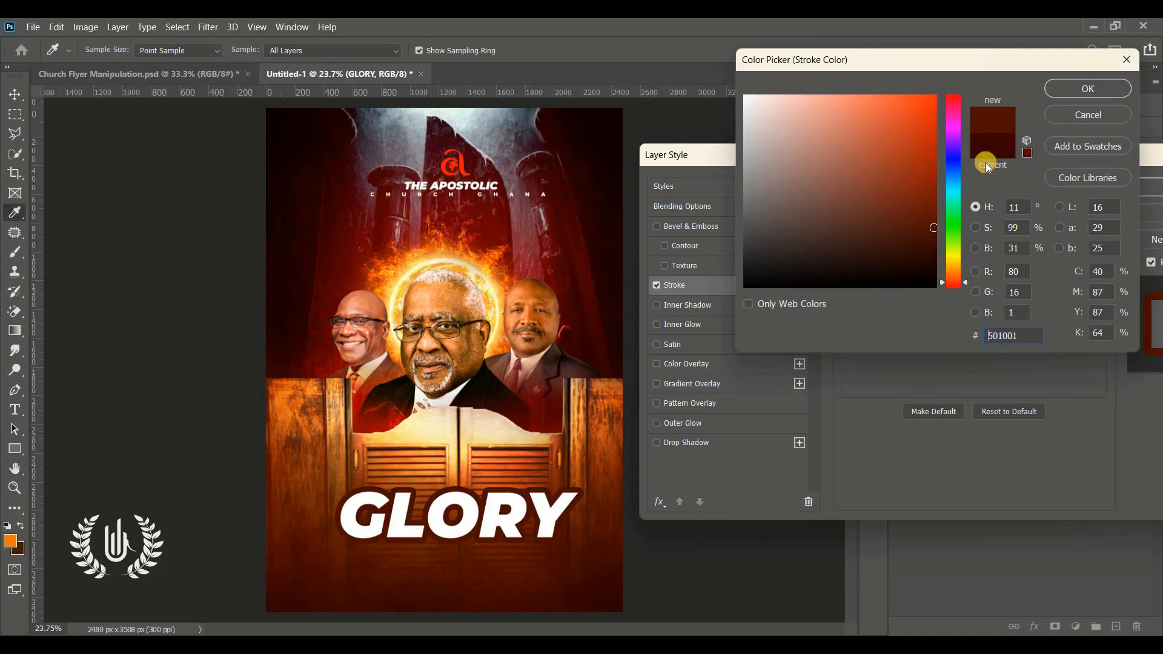
left_click(1024, 346)
left_click(1067, 87)
left_click_drag(869, 162, 899, 179)
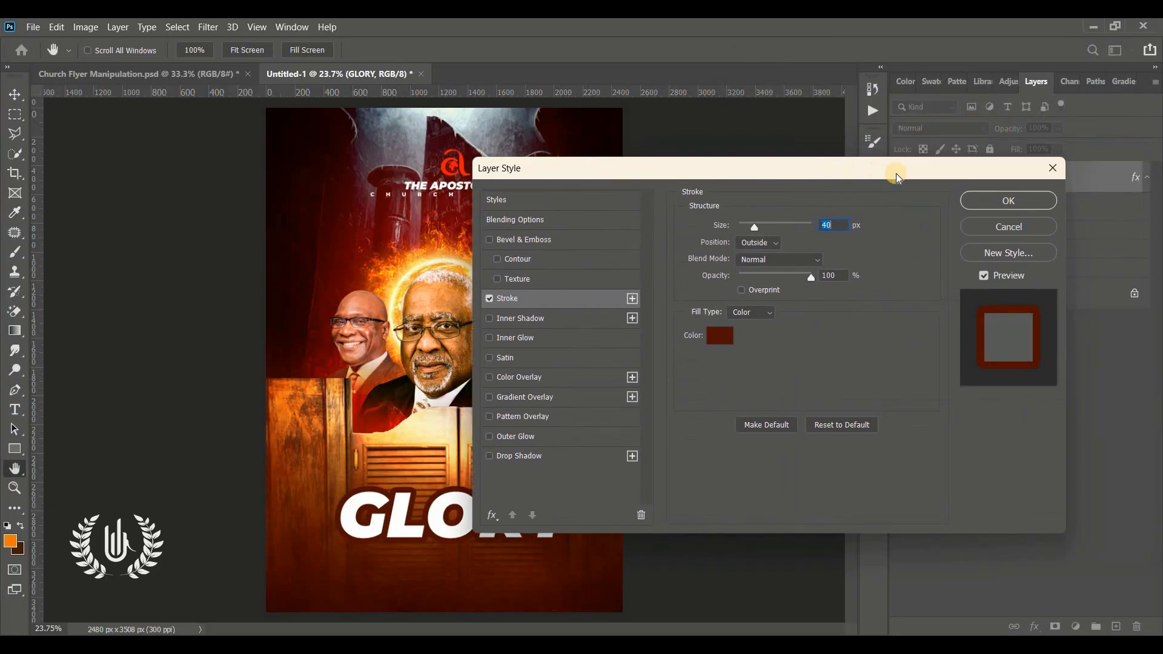
left_click(999, 198)
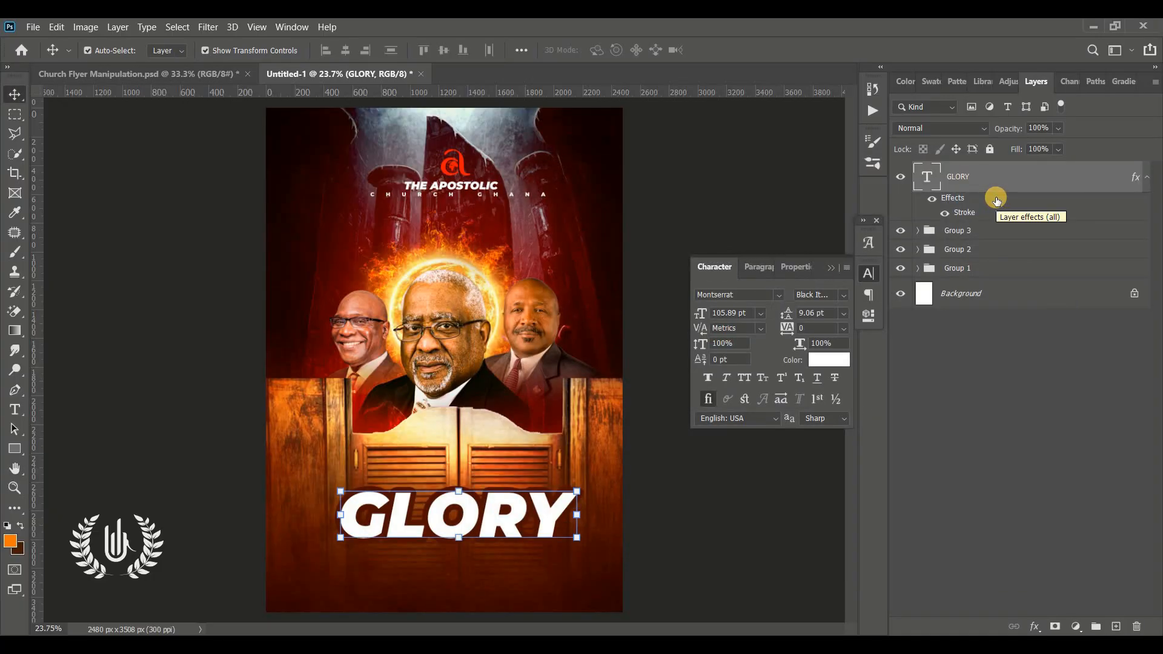
Step: Add a separate text layer reading THE JOYFUL above the GLORY title and set its font style to Bold
left_click(833, 270)
left_click(711, 428)
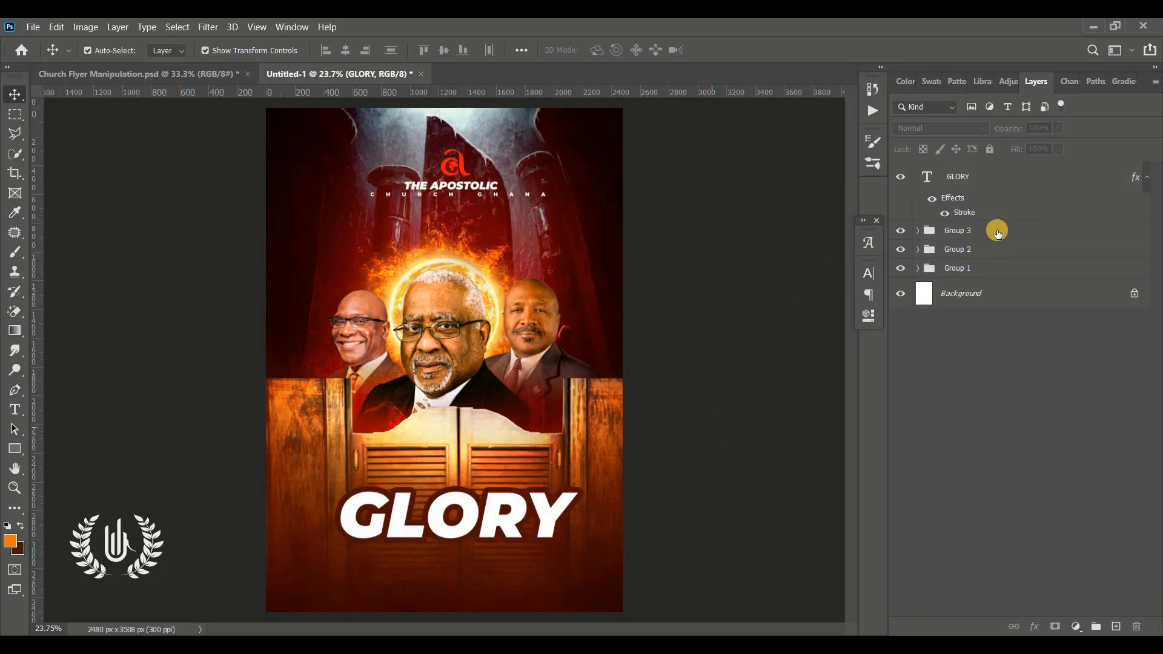
left_click(976, 186)
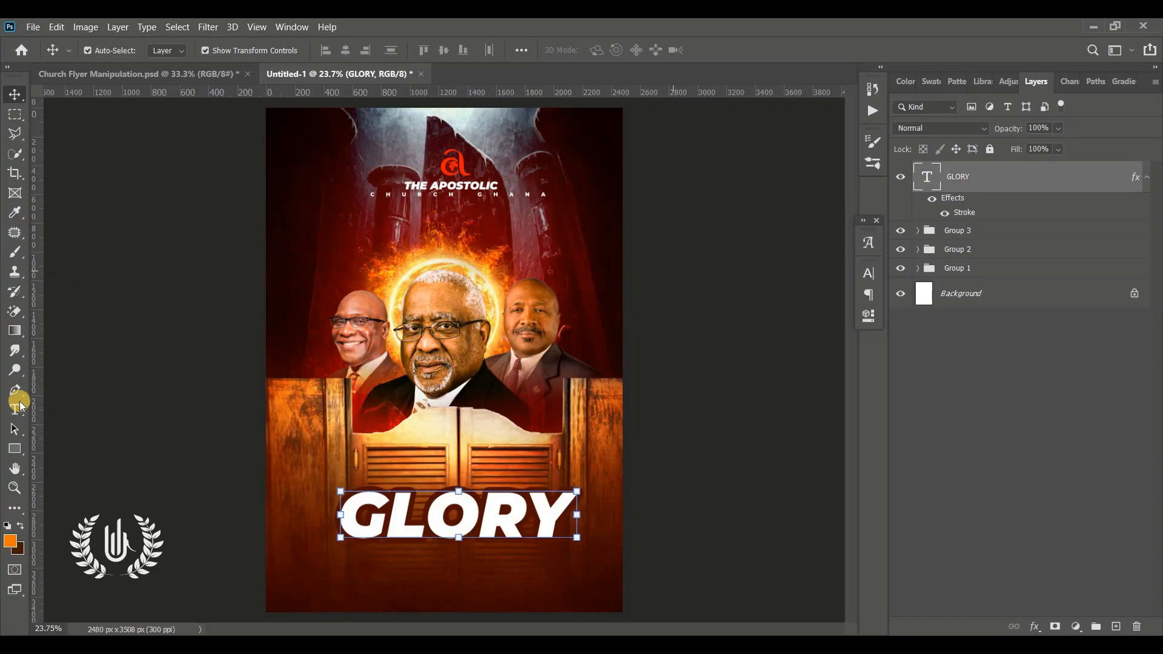
left_click(16, 409)
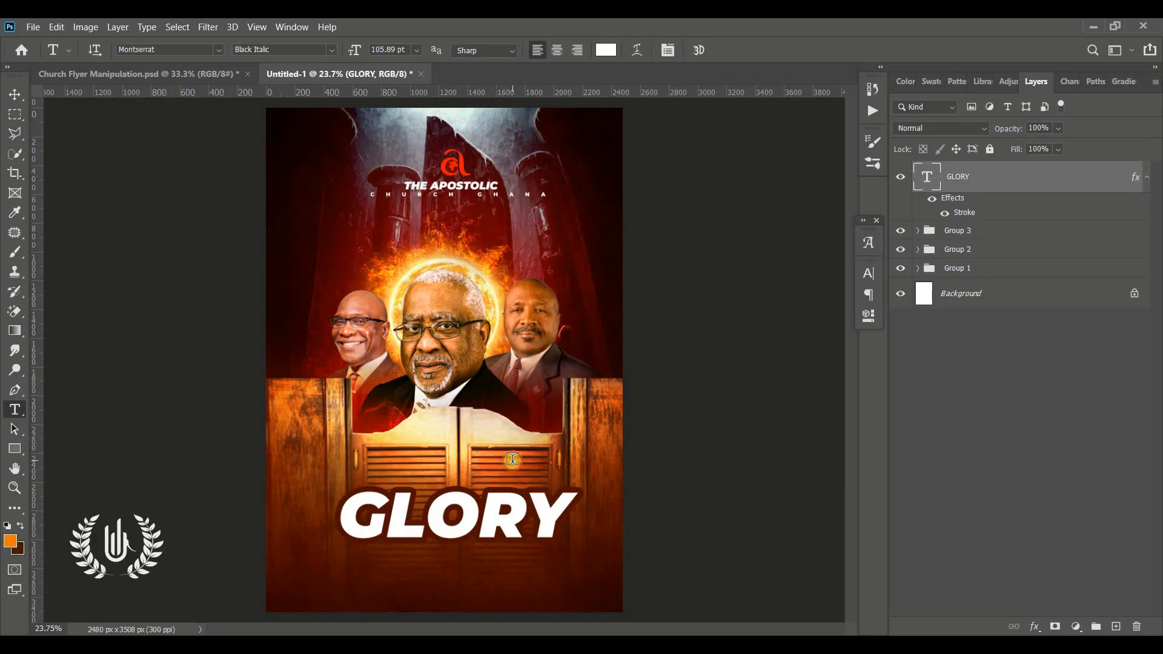
left_click(603, 510)
type("THE JOYFUL")
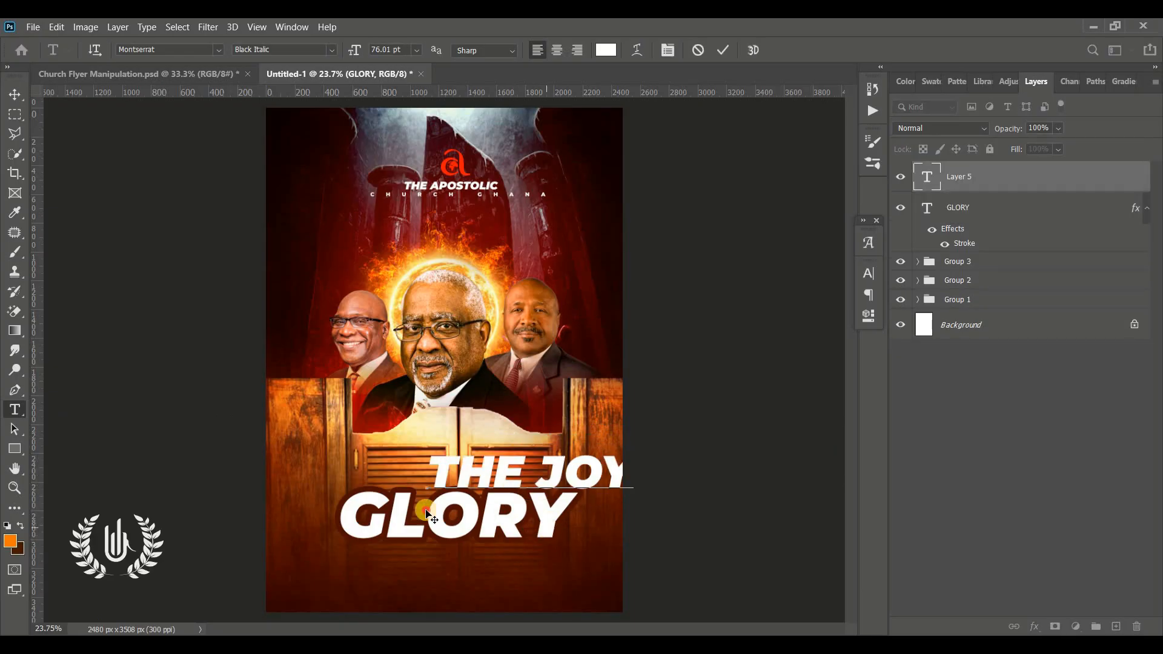
key("ctrl+a")
left_click(869, 277)
left_click(843, 295)
left_click(839, 455)
Step: Scale the THE JOYFUL text to about 34% and place it just above the right end of GLORY
left_click(14, 94)
left_click_drag(307, 431, 491, 464)
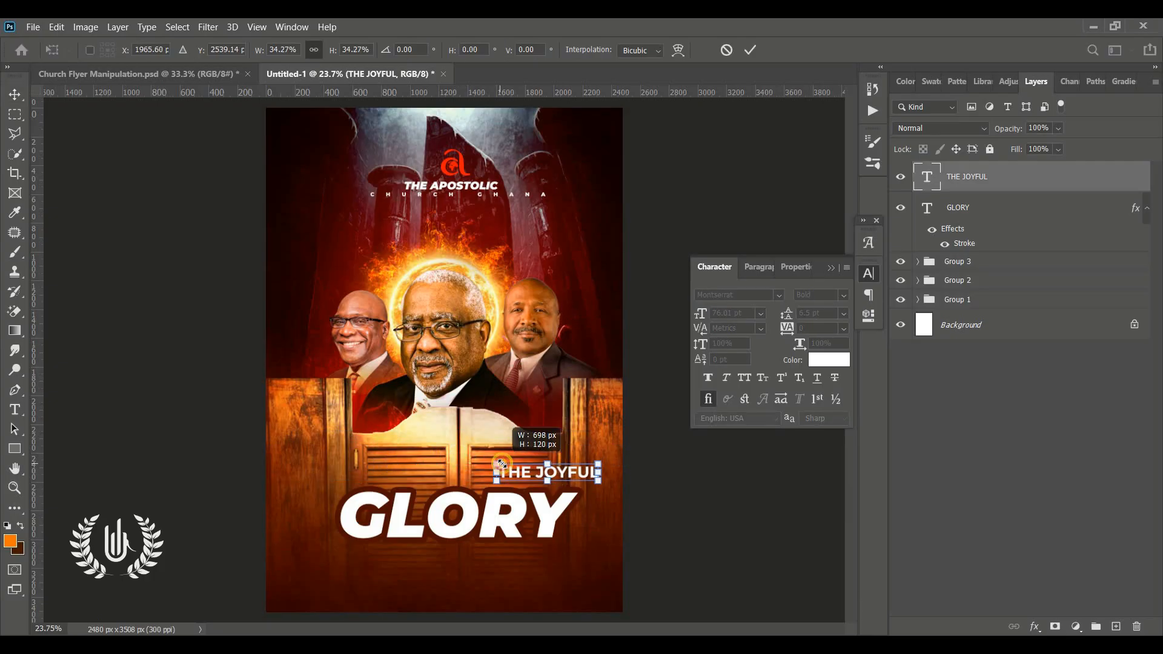
left_click_drag(587, 467, 575, 478)
left_click(751, 50)
left_click(830, 267)
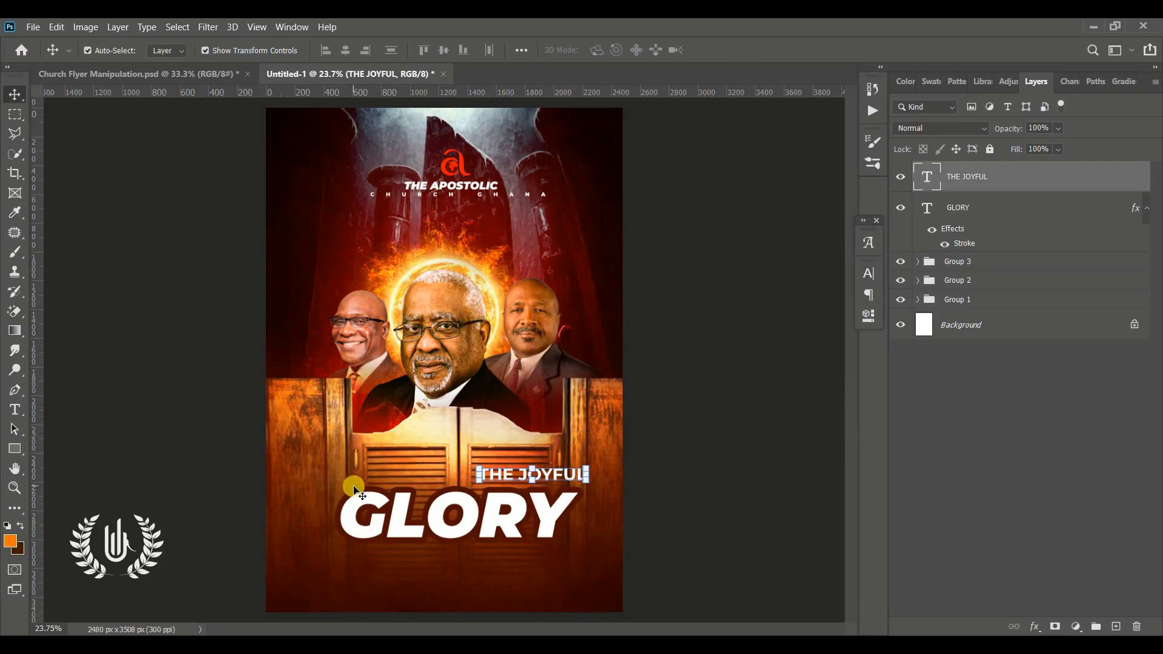
Step: Add the text 6:00PM, scale it to 36.34%, and place it above THE JOYFUL near its right end
left_click(16, 417)
left_click(322, 465)
type("6:00PM")
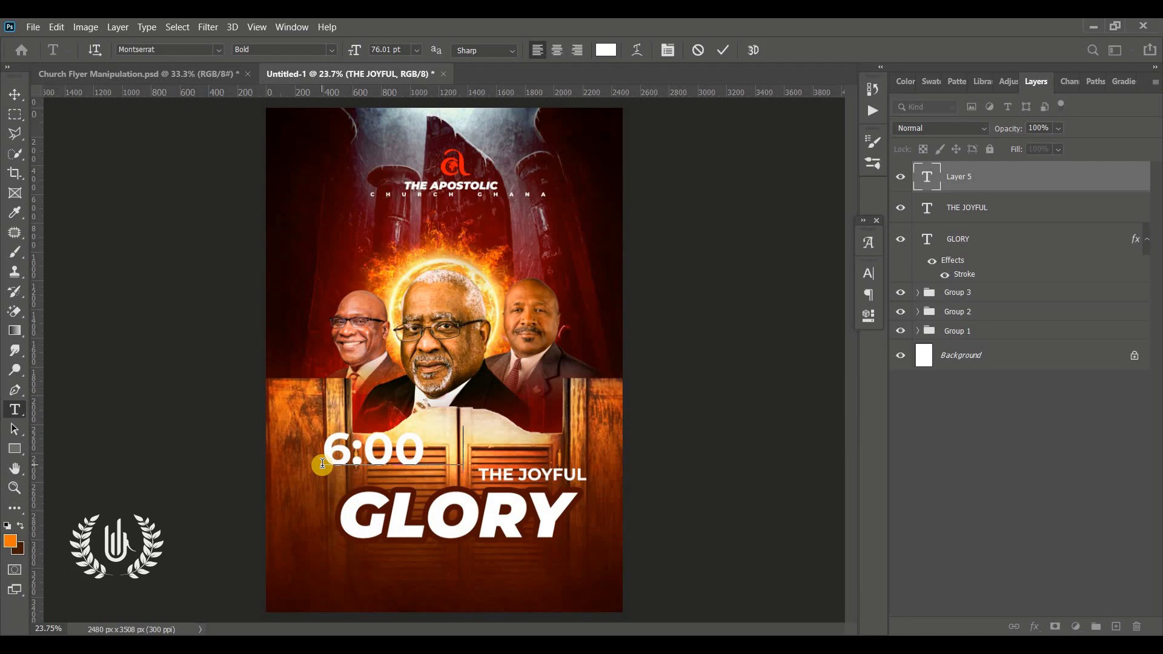
left_click(726, 48)
left_click(14, 113)
left_click(14, 96)
left_click_drag(324, 432, 434, 454)
left_click_drag(486, 462, 566, 459)
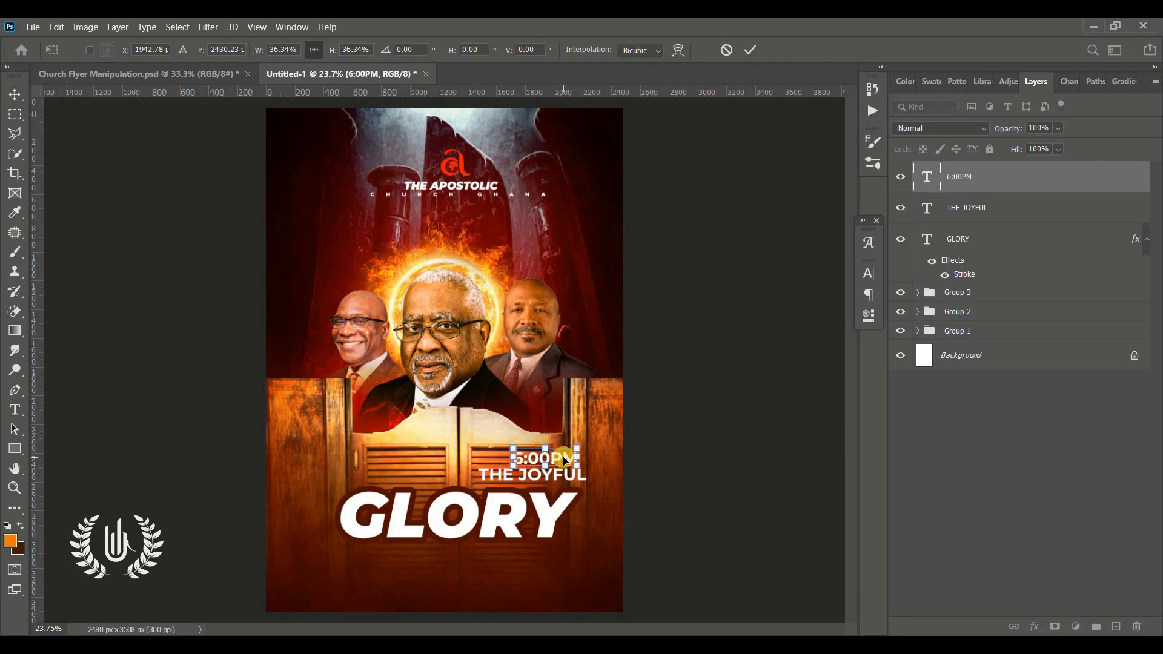
left_click(751, 50)
Step: Draw a small three-sided polygon as a right-pointing arrow and place it just left of the 6:00PM text
left_click(15, 454)
left_click(67, 492)
left_click_drag(605, 52, 576, 59)
type("3")
mouse_move(346, 475)
left_mouse_down()
mouse_move(497, 444)
mouse_move(496, 458)
left_mouse_up()
left_click(15, 95)
left_click(749, 50)
left_click(696, 291)
left_click(496, 457)
Step: Set the fill colour of the small triangle beside 6:00PM to white ffffff
double_click(924, 176)
left_click(744, 97)
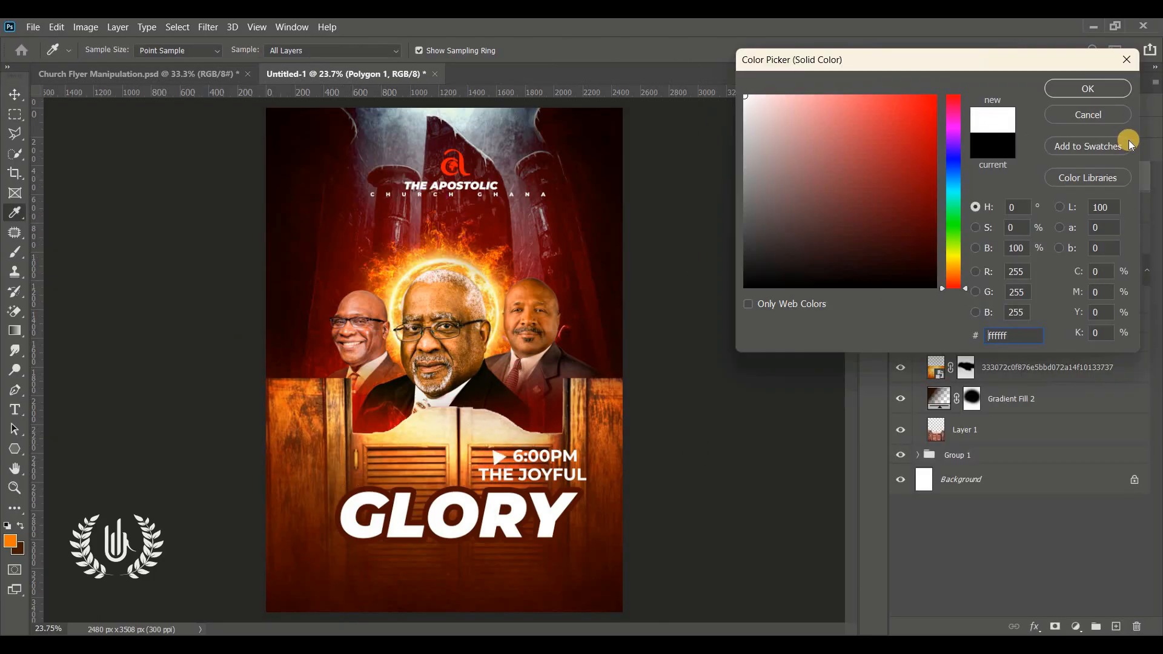
left_click(1087, 89)
left_click(715, 315)
Step: Slightly lower the fill of the Gradient Fill 2 layer over the saloon doors and collapse Group 2
left_click(585, 572)
double_click(939, 399)
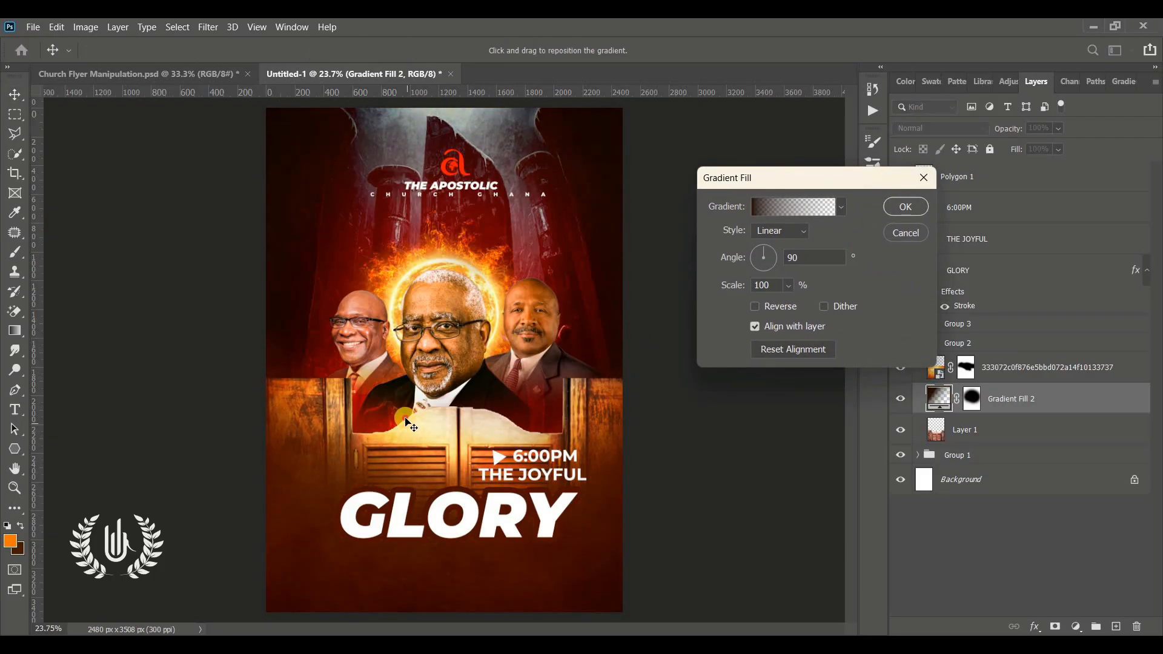
left_click(906, 206)
left_click_drag(1016, 150, 1010, 152)
left_click(686, 420)
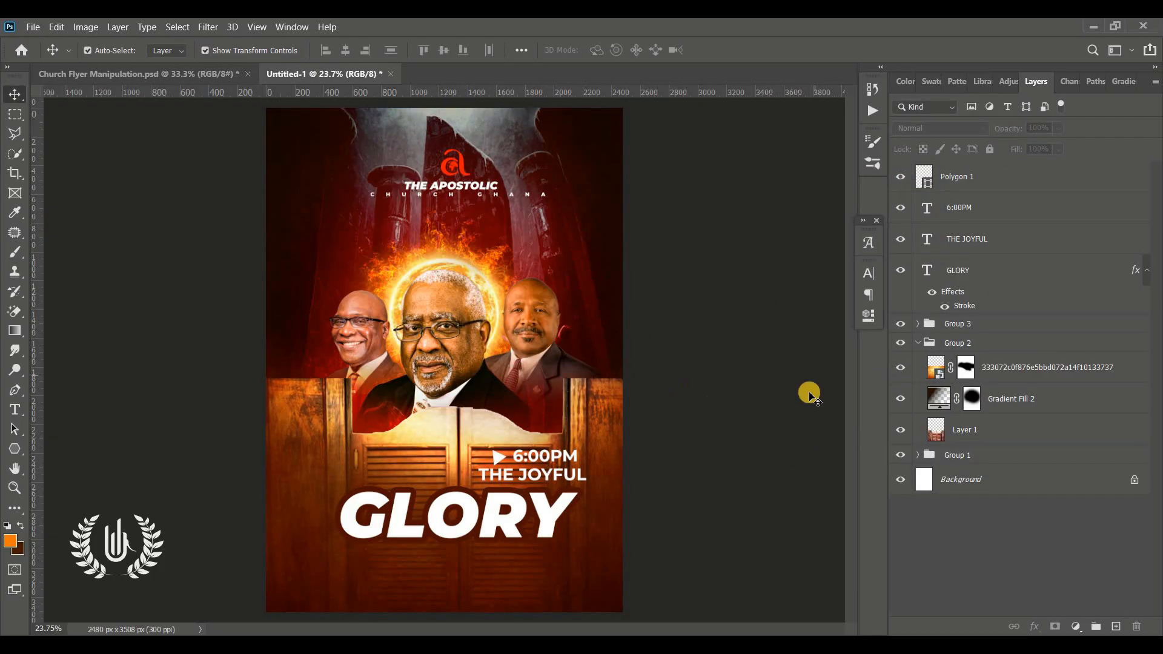
left_click(957, 342)
left_click(918, 342)
Step: Draw a rectangle of about 1779 × 195 px just beneath GLORY and round all its corners to 41 px
left_click(969, 271)
right_click(14, 449)
left_click(69, 448)
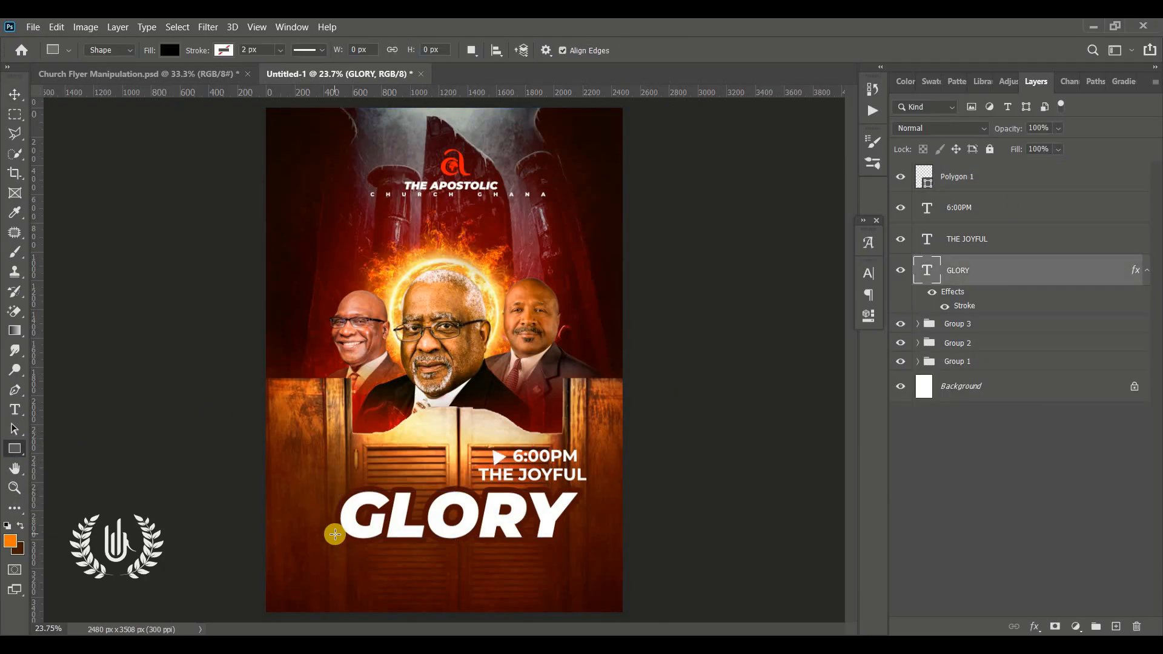
left_click(146, 74)
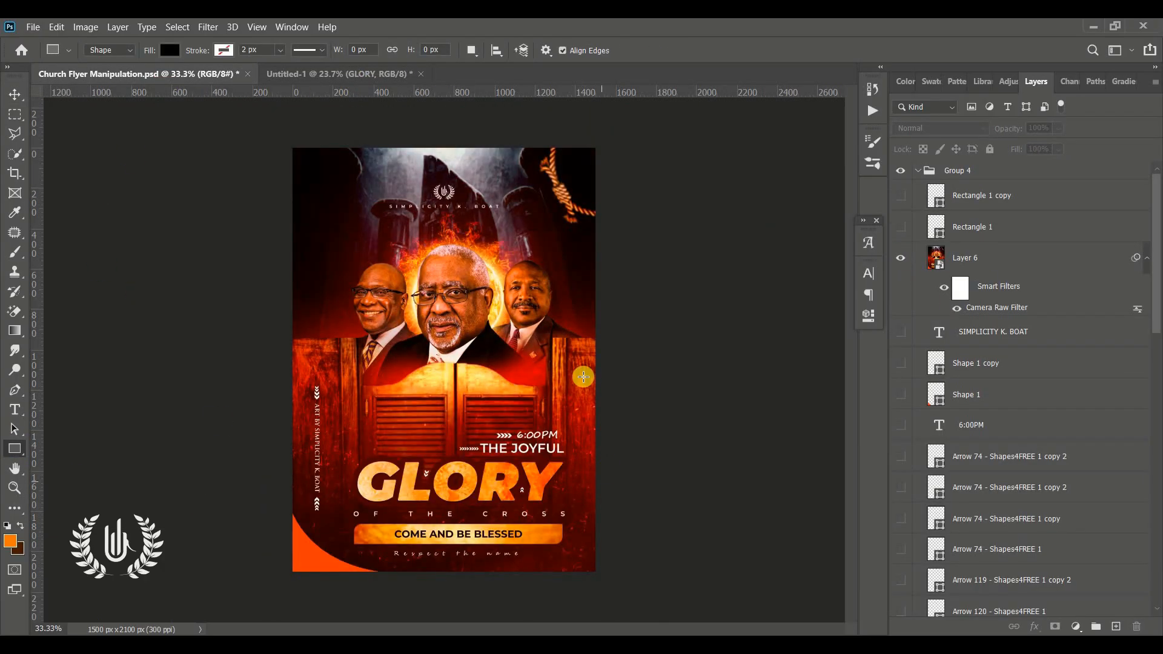
left_click(376, 76)
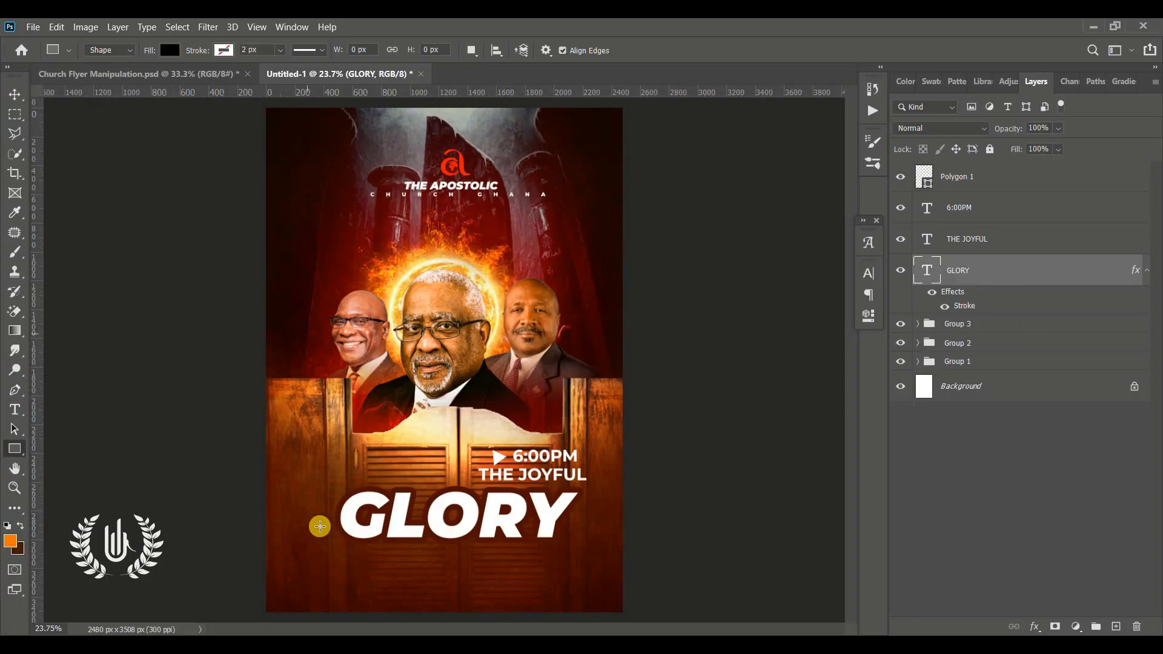
left_click_drag(325, 543, 581, 570)
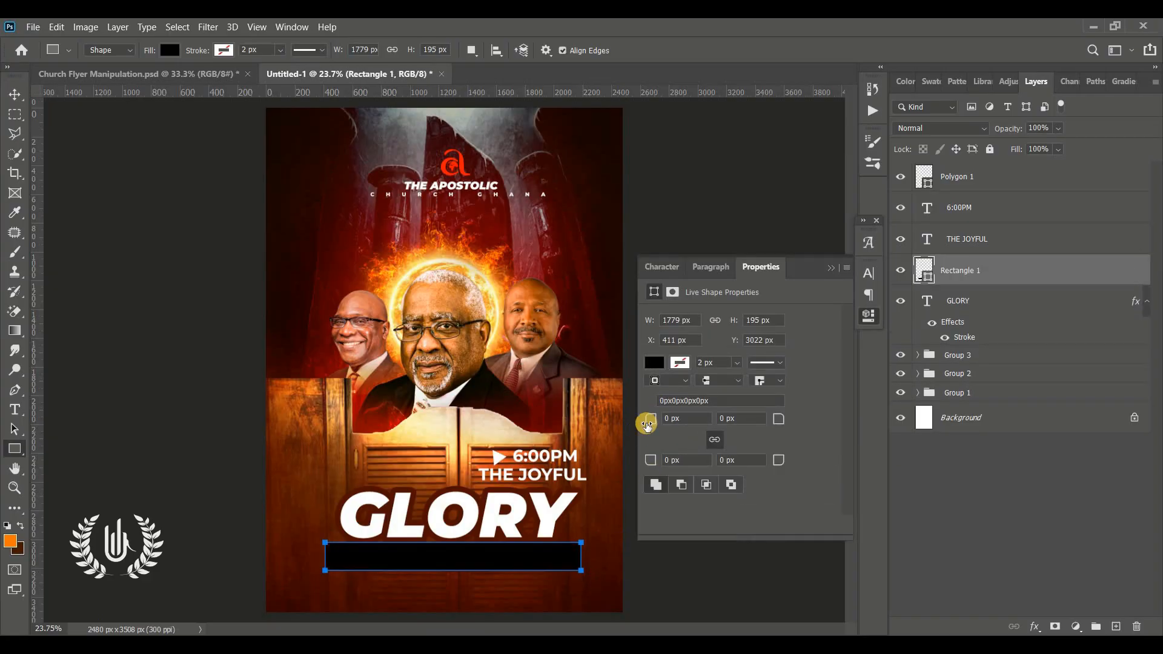
left_click_drag(660, 422, 669, 422)
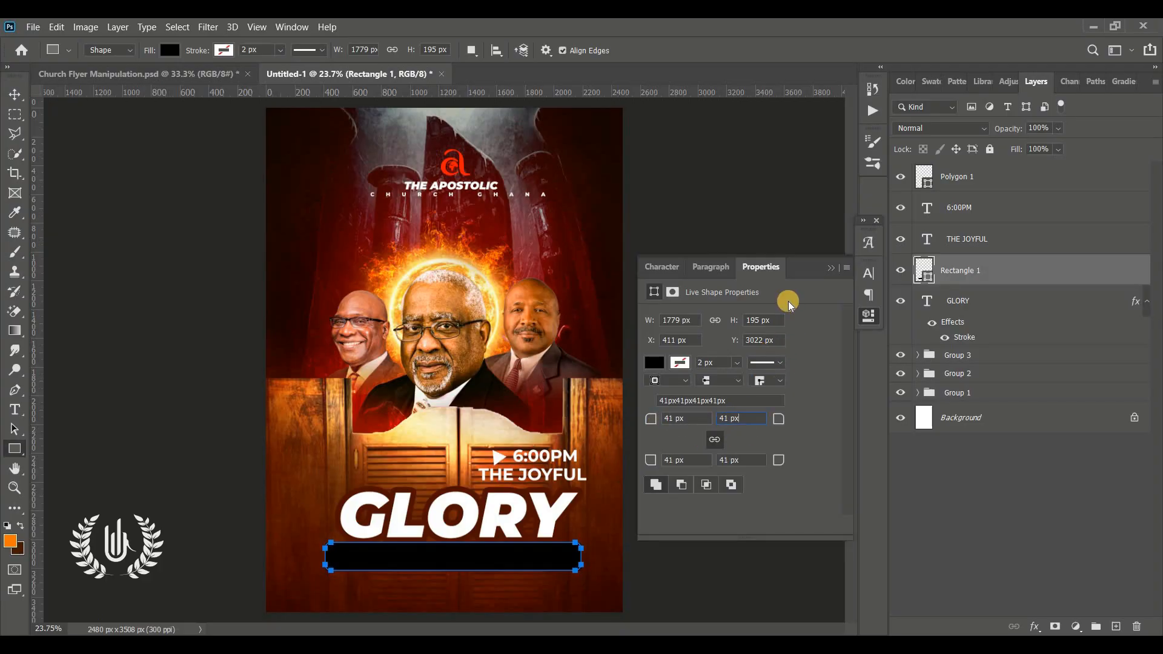
left_click(830, 267)
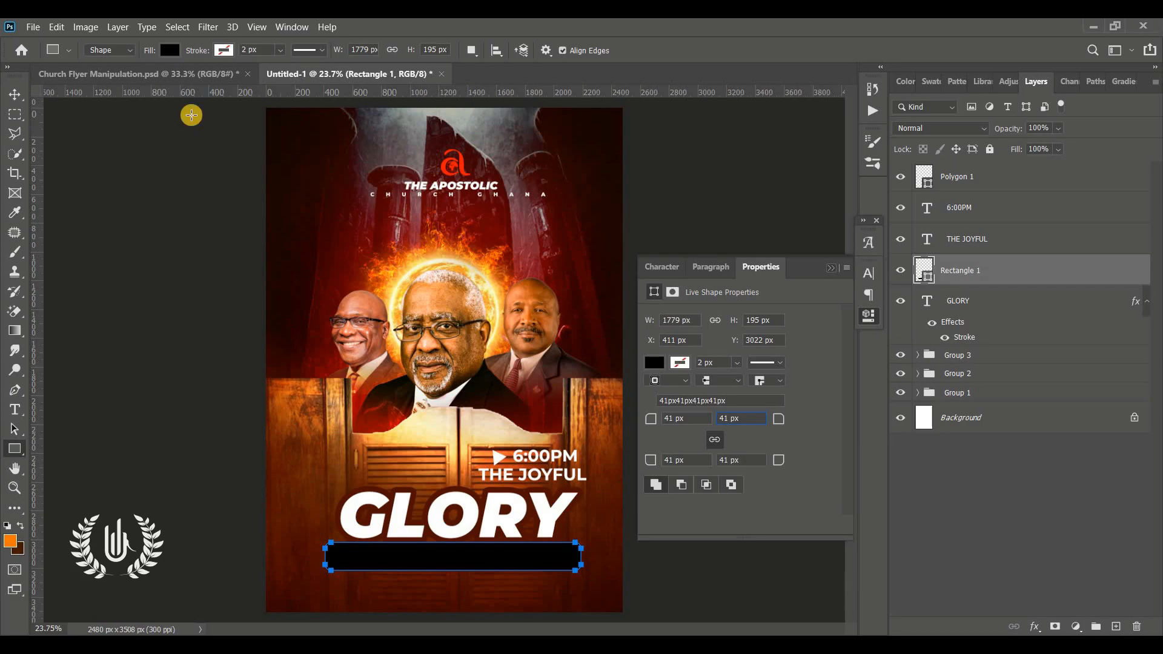
Step: Set the fill colour of the rounded rectangle beneath GLORY to the orange ff8400
left_click(14, 93)
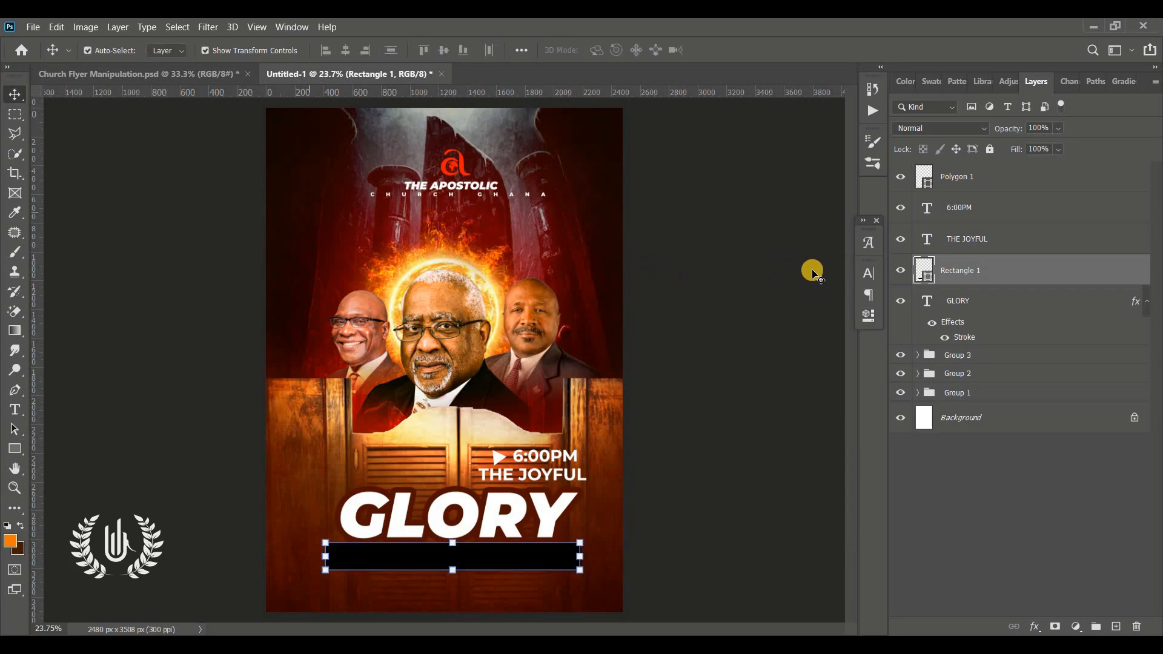
double_click(930, 278)
left_click_drag(809, 243, 629, 50)
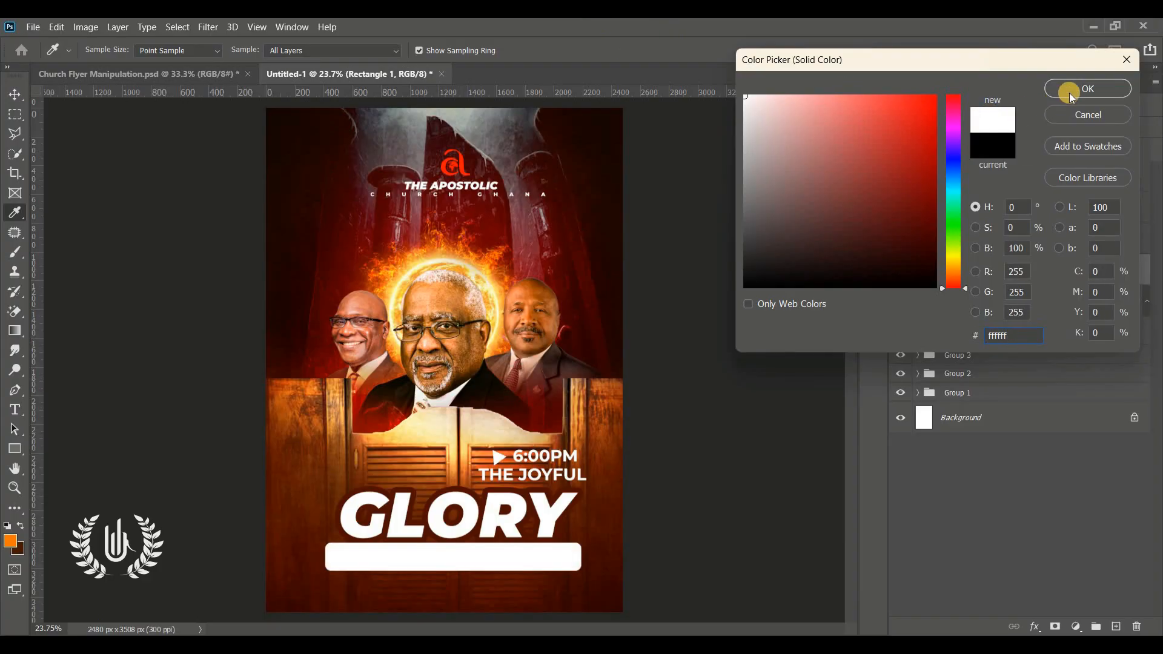
left_click(950, 272)
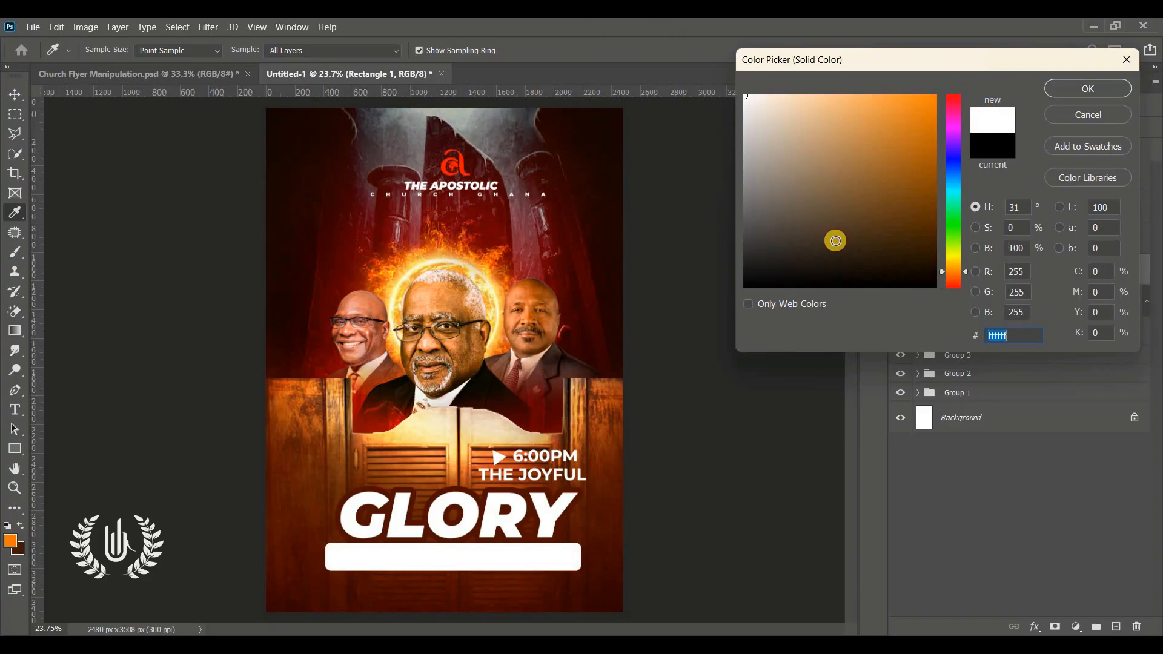
left_click_drag(835, 241, 1066, 18)
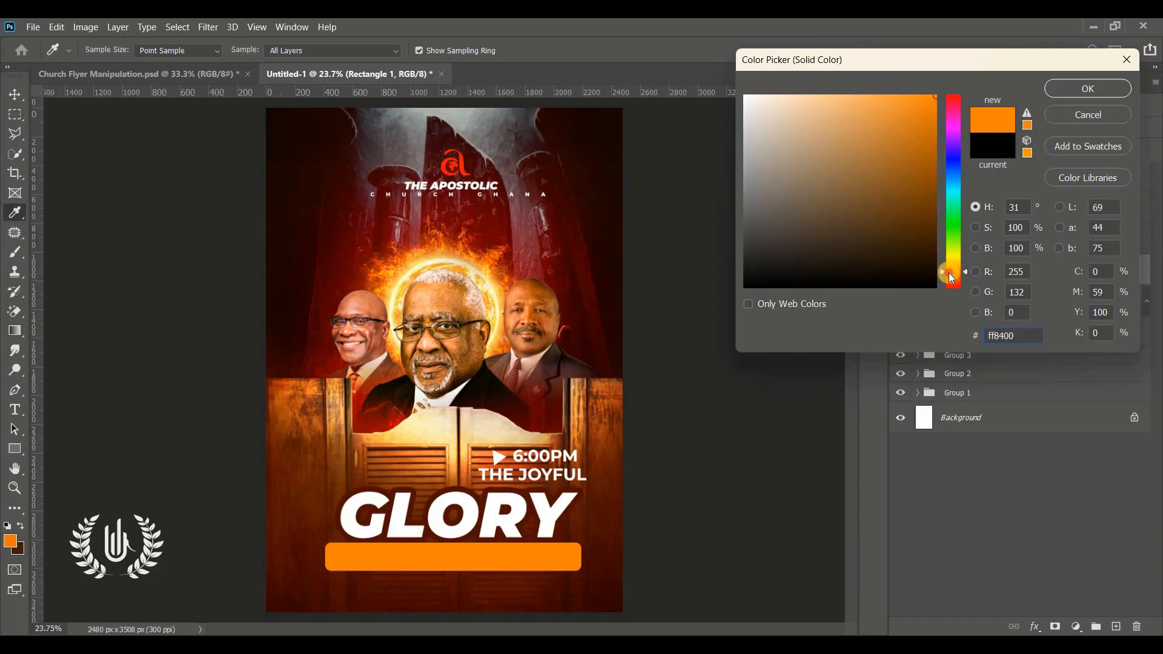
Step: Try red ff0600 and the dark brown 340600 sampled beside the rounded rectangle as its fill colour
left_click(951, 213)
left_click_drag(951, 213, 941, 290)
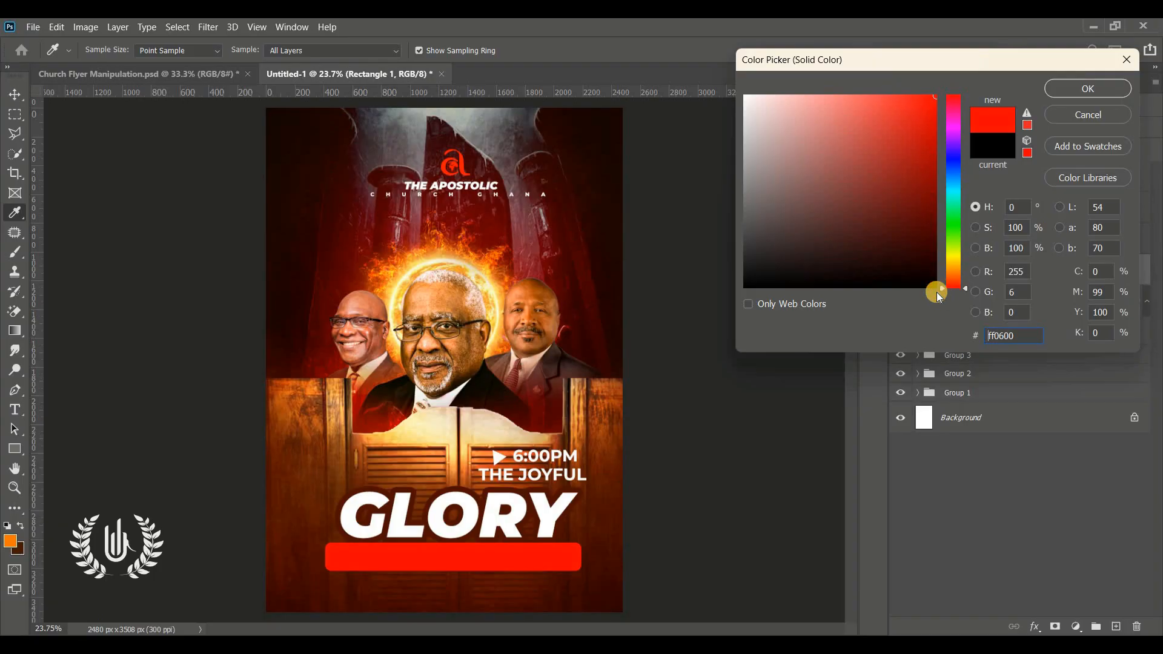
left_click(592, 569)
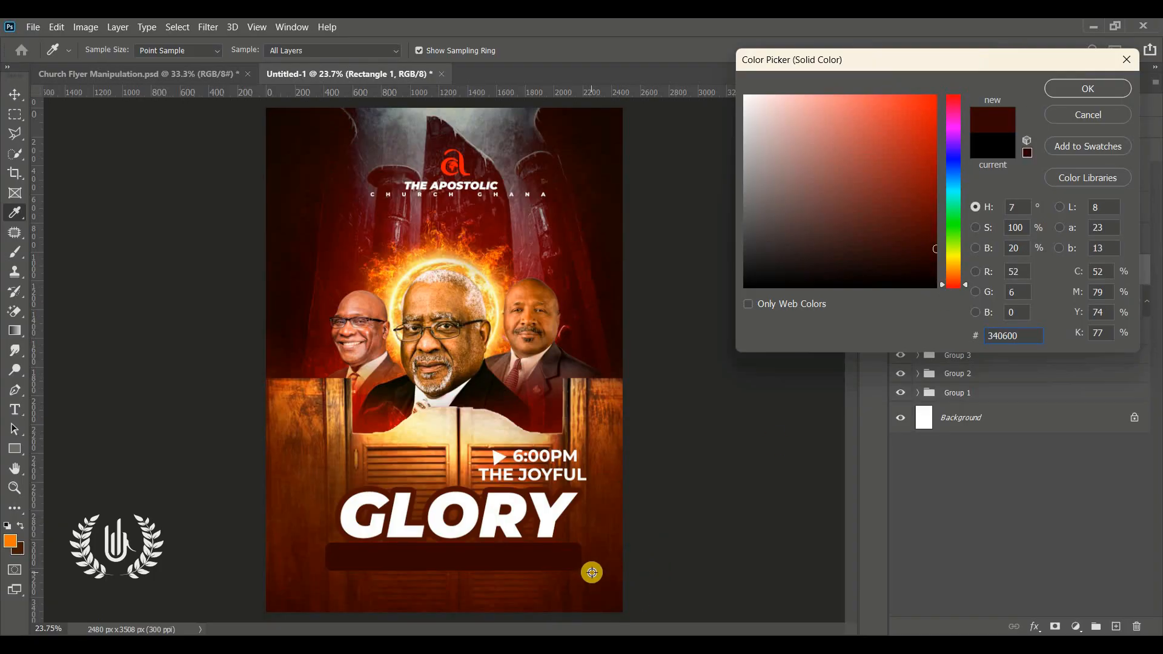
left_click(925, 127)
mouse_move(924, 127)
left_mouse_down()
mouse_move(919, 94)
mouse_move(932, 86)
mouse_move(893, 161)
mouse_move(926, 164)
left_mouse_up()
left_click_drag(1052, 163, 1051, 164)
Step: Set the rounded rectangle's fill colour to the orange ff9600 and apply it
left_click_drag(914, 155, 994, 155)
mouse_move(928, 220)
left_mouse_down()
mouse_move(938, 268)
mouse_move(953, 251)
left_mouse_up()
left_click_drag(878, 172, 993, 47)
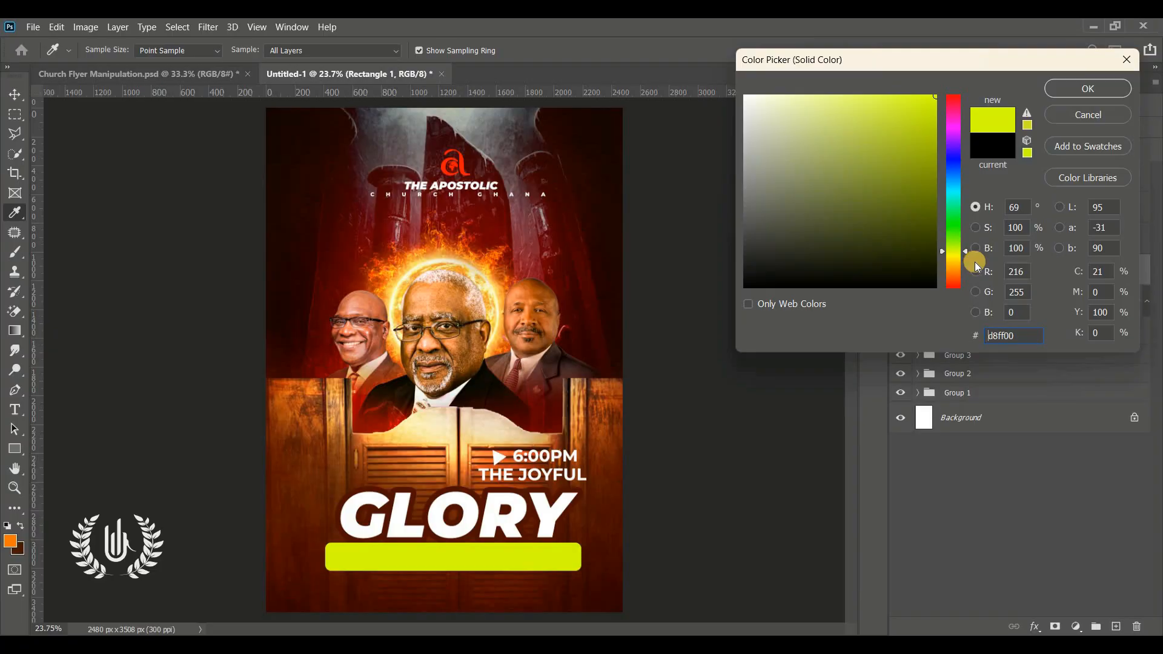
left_click(954, 267)
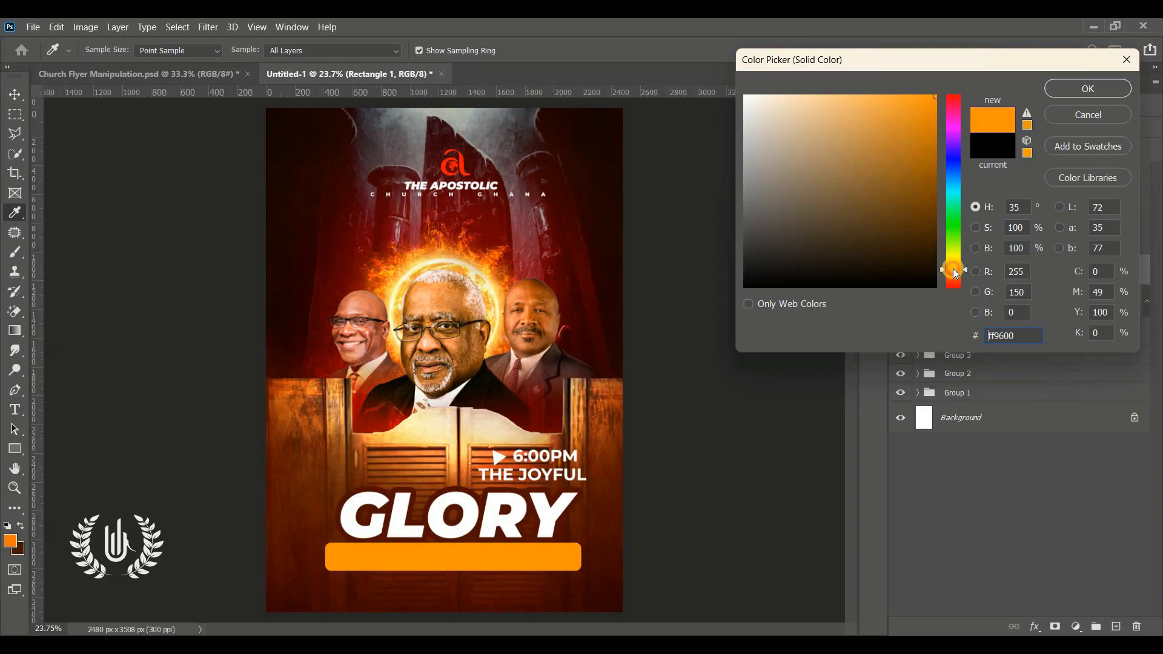
left_click(1086, 86)
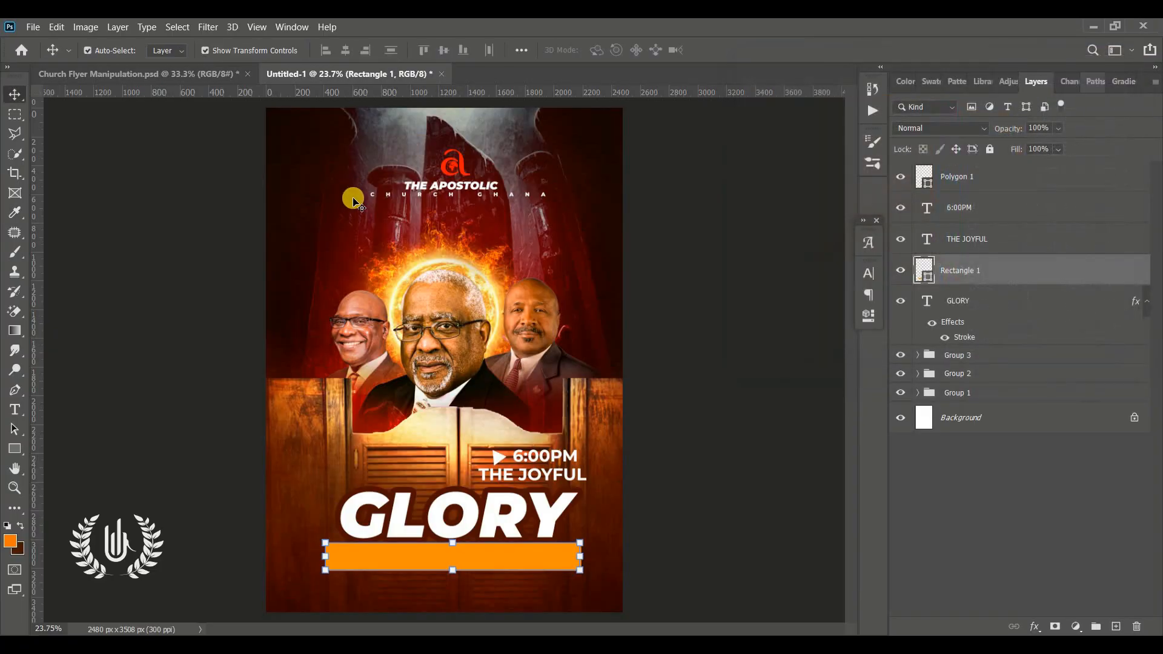
Step: Add the text COME AND BE BLESSED over the orange rectangle, sized 30.01 pt in Montserrat Bold
left_click(15, 409)
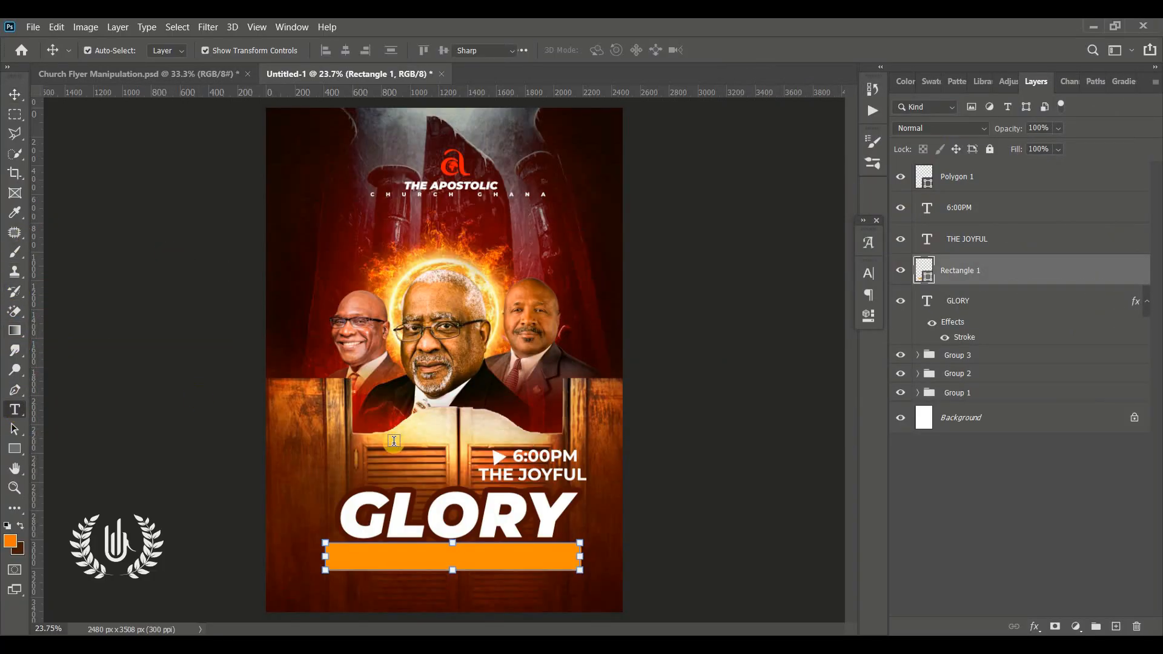
left_click(319, 467)
left_click_drag(433, 522, 424, 623)
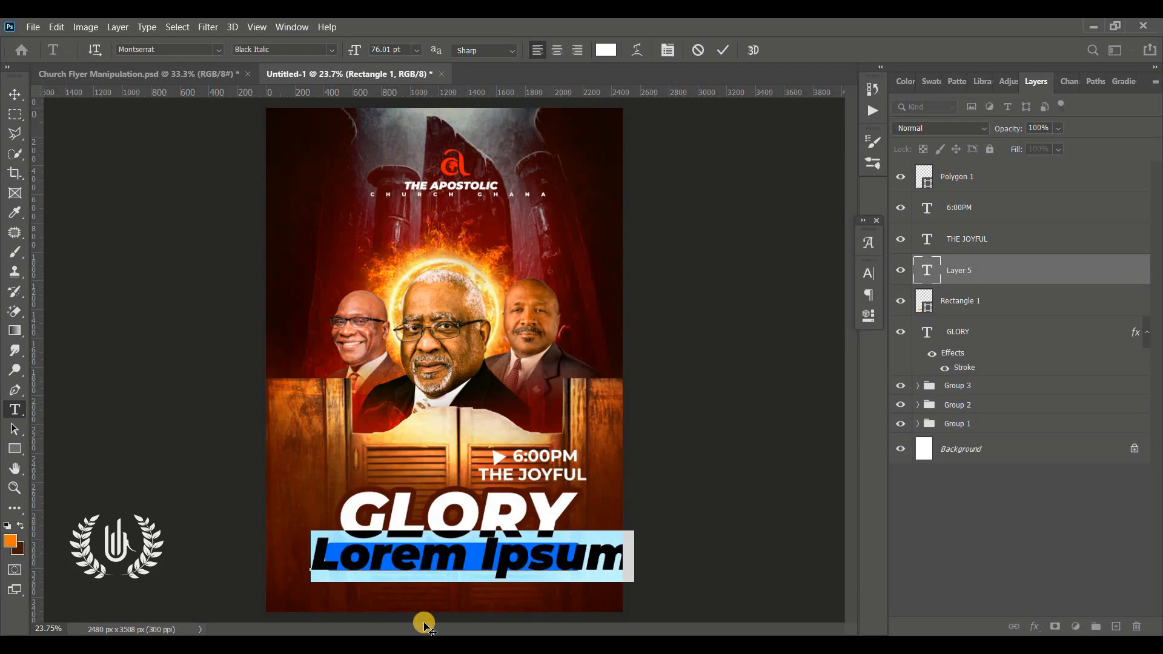
type("COME AND BE BLESSED")
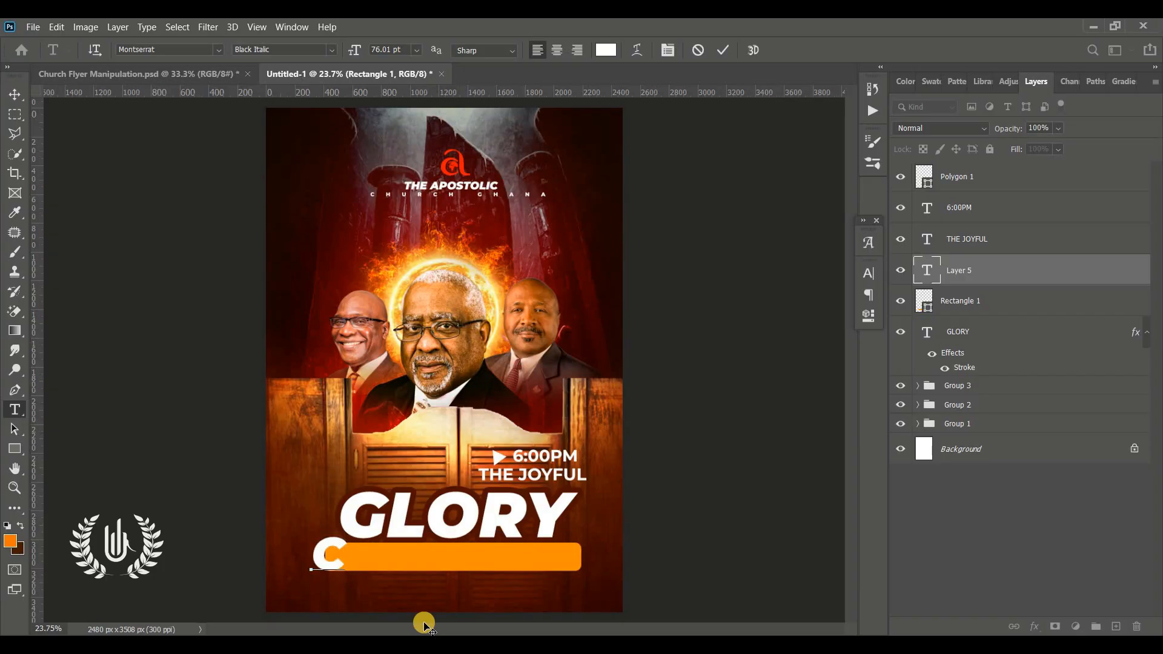
key("ctrl+a")
left_click(869, 273)
left_click_drag(701, 313, 665, 324)
left_click(844, 295)
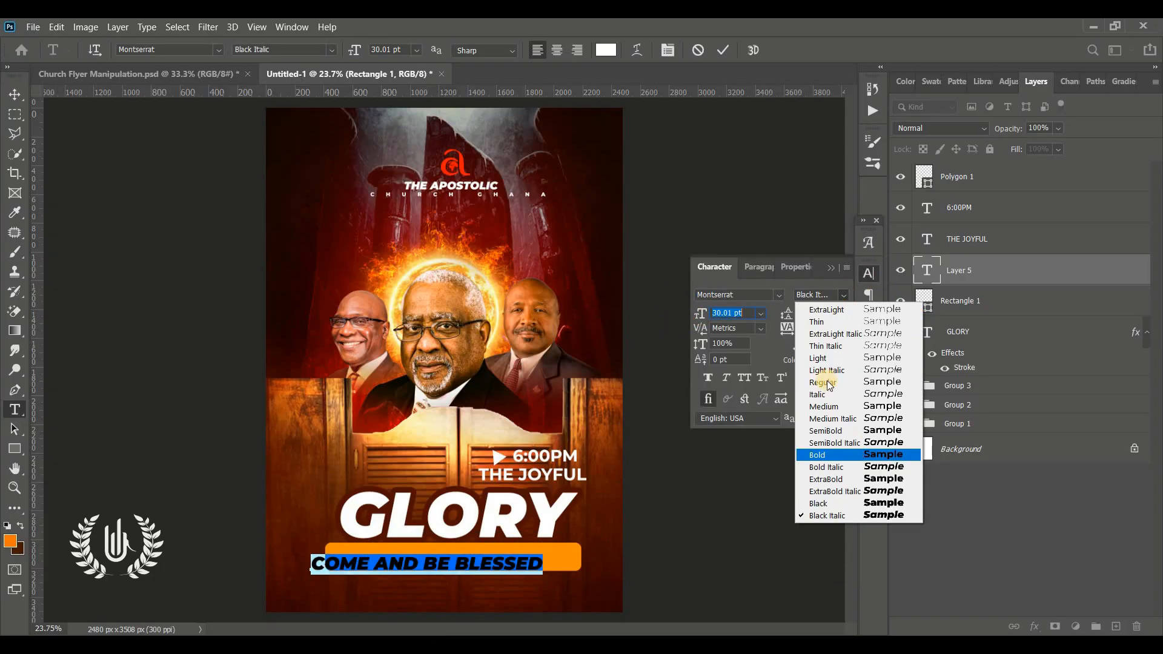
left_click(826, 455)
Step: Scale the COME AND BE BLESSED text down to about 26 pt and centre it on the orange rectangle
left_click(15, 95)
left_click_drag(449, 563, 477, 560)
left_click_drag(568, 569, 538, 567)
left_click_drag(512, 561, 473, 567)
left_click(831, 269)
Step: Select the COME AND BE BLESSED text with its orange rectangle and move both down to leave a gap beneath GLORY
left_click(716, 476)
left_click(550, 558)
left_click(468, 552, "shift")
Step: Add a text layer reading OF THE CROSS in the gap between GLORY and the orange banner
key("t")
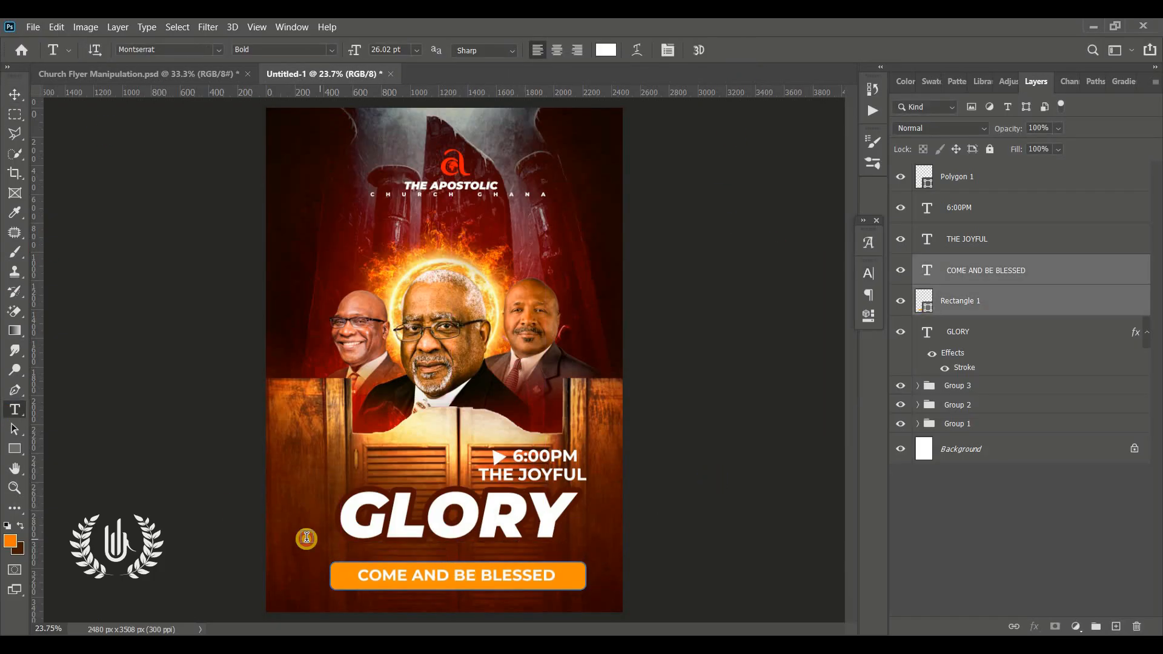
left_click(309, 553)
type("OF THE CROSS")
Step: Set the OF THE CROSS text to 16.01 pt with 1880 tracking and position it centred beneath GLORY
key("ctrl+a")
key("ctrl+t")
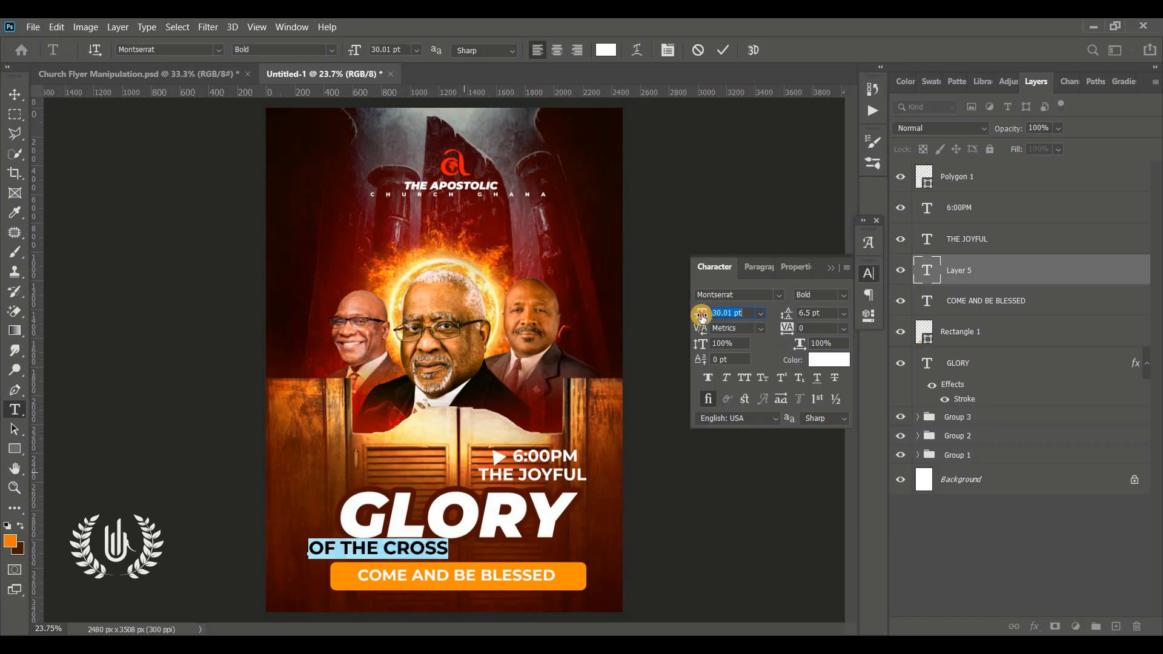
left_click_drag(700, 314, 692, 315)
left_click_drag(789, 328, 845, 331)
left_click_drag(372, 567, 400, 566)
left_click_drag(787, 327, 796, 328)
left_click_drag(651, 236, 636, 236)
key("ctrl+Return")
left_click(15, 95)
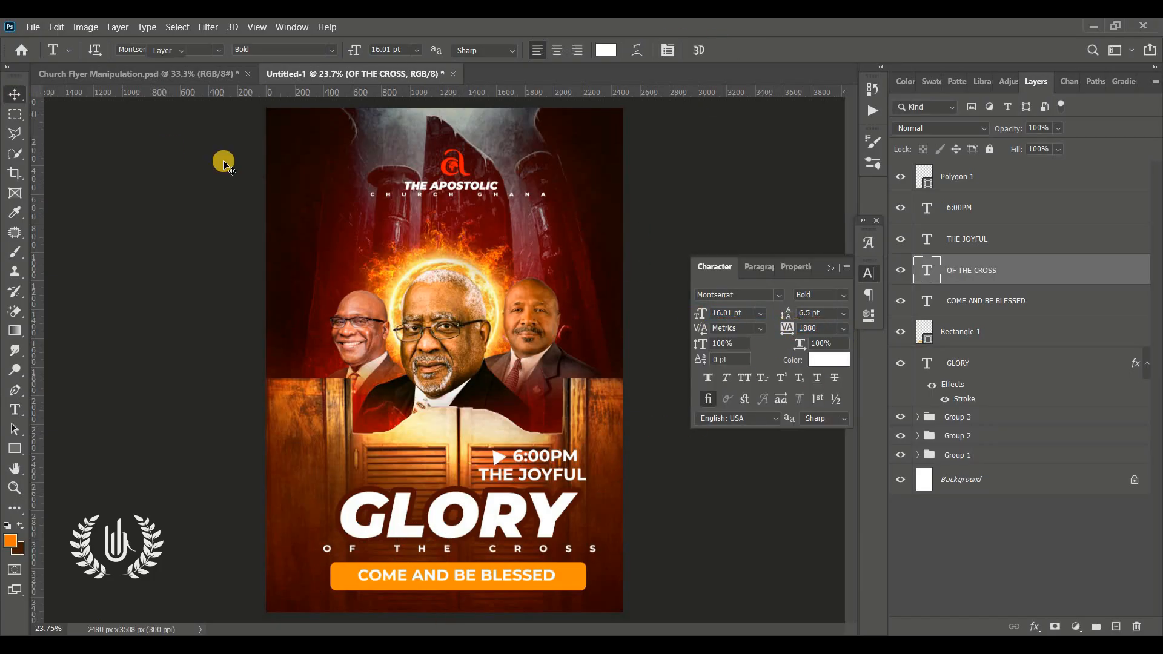
key("shift+Up")
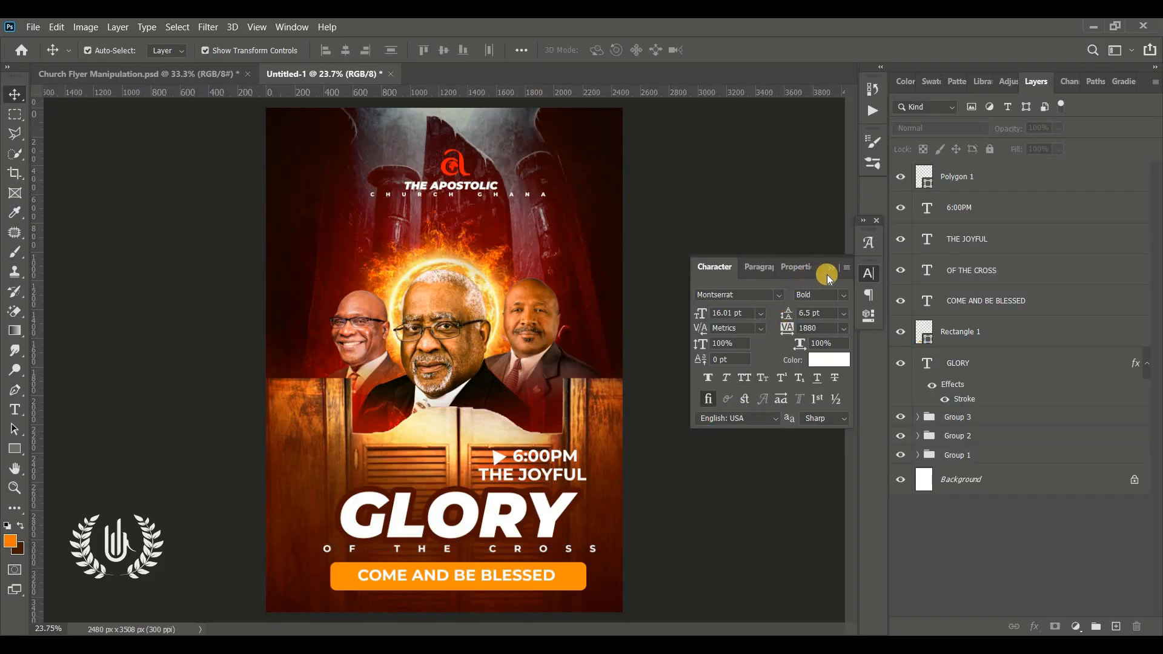
left_click(832, 267)
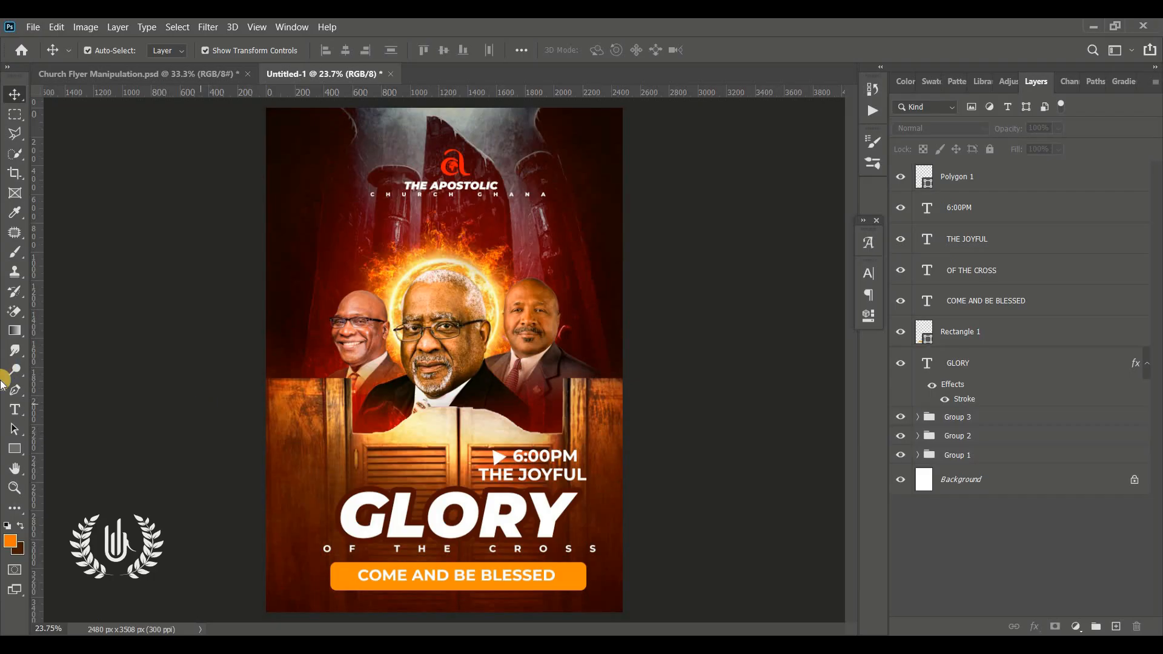
left_click(16, 408)
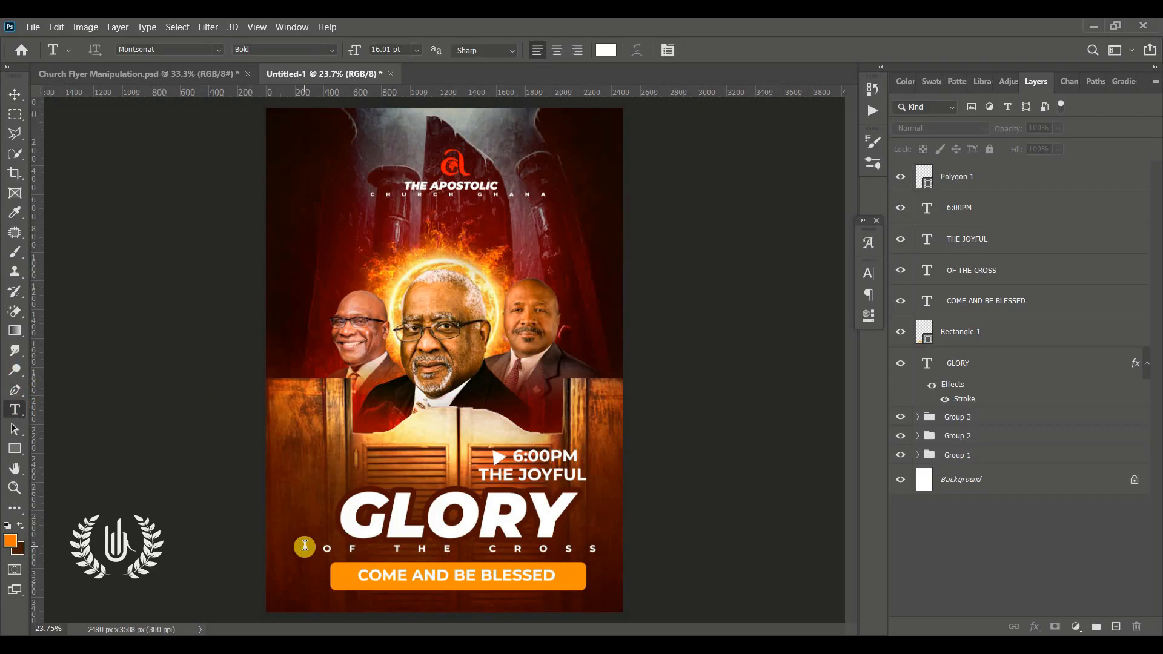
left_click(304, 546)
left_click_drag(324, 589, 374, 643)
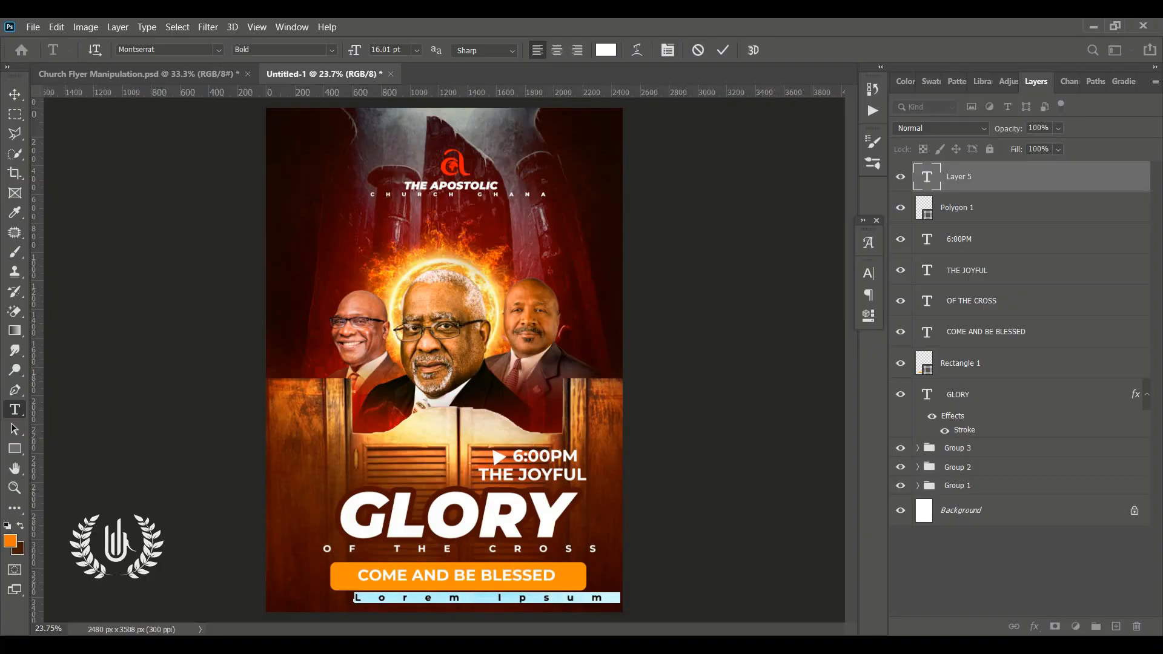
key("ctrl+t")
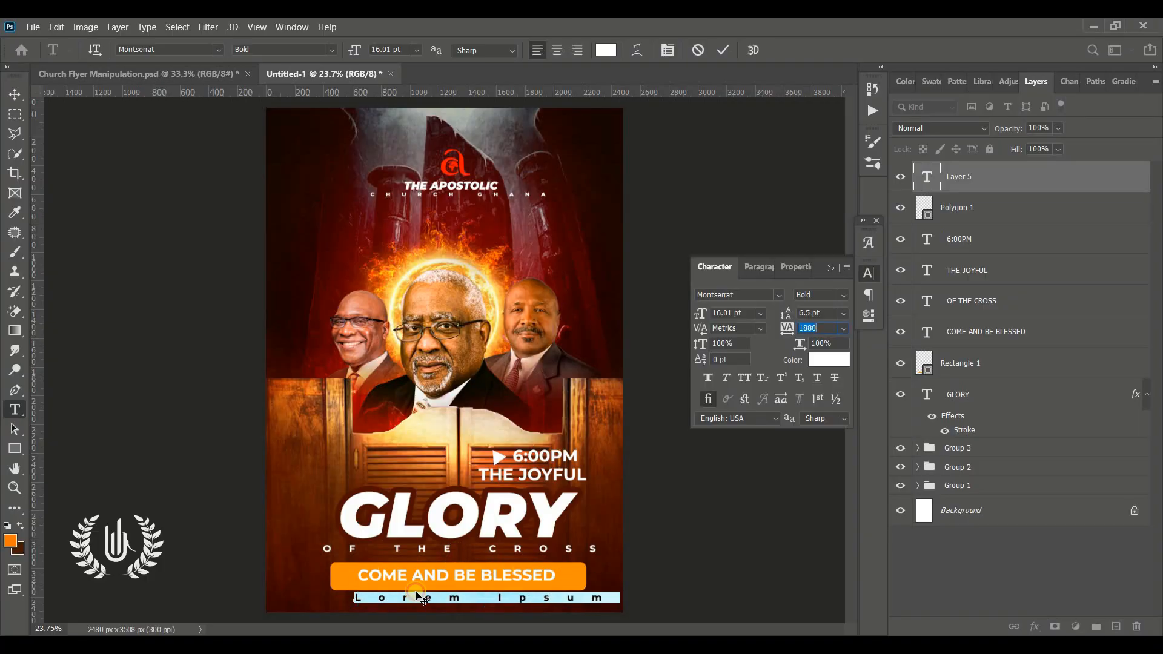
left_click(457, 596)
key("ctrl+a")
type("0")
key("Return")
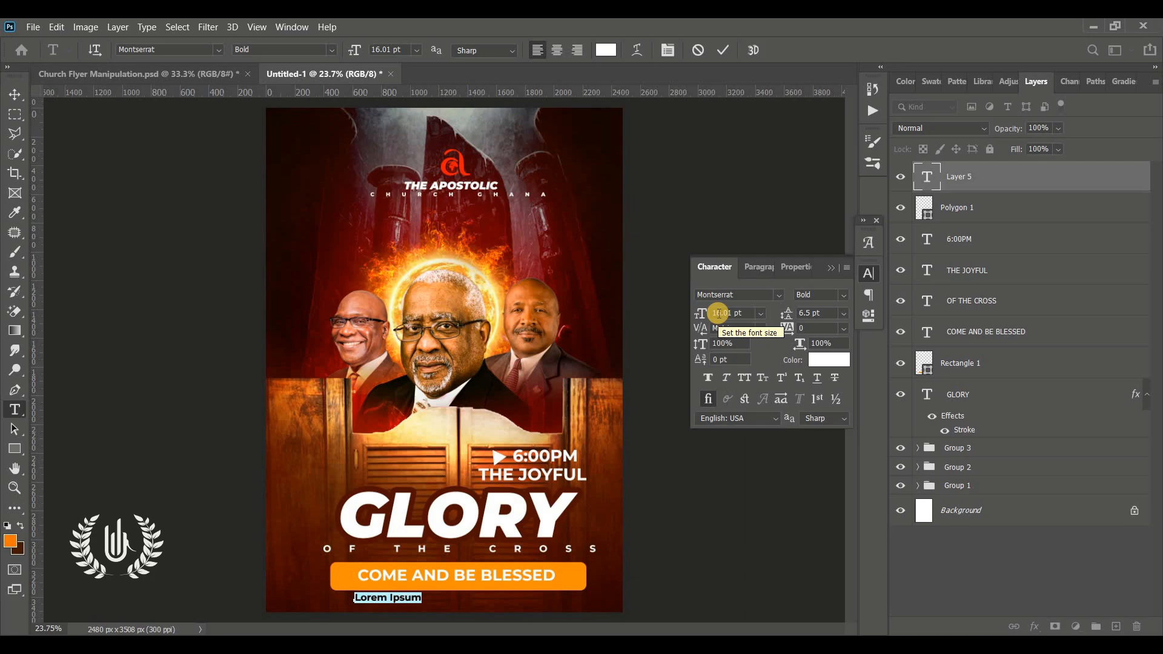
key("Left")
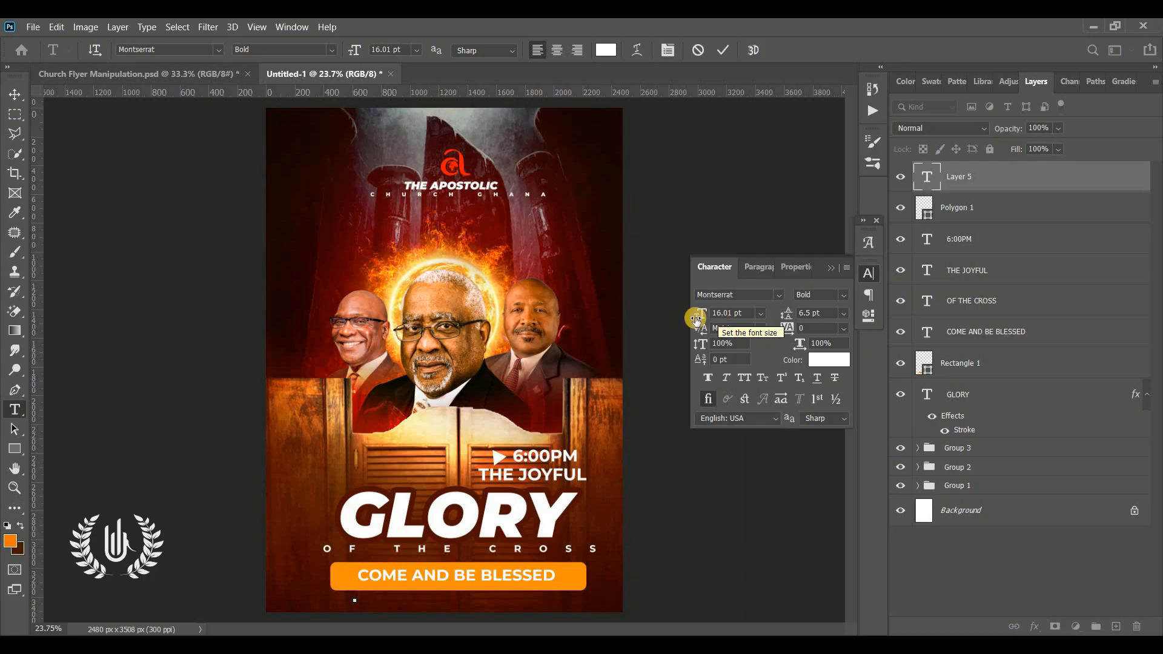
key("Escape")
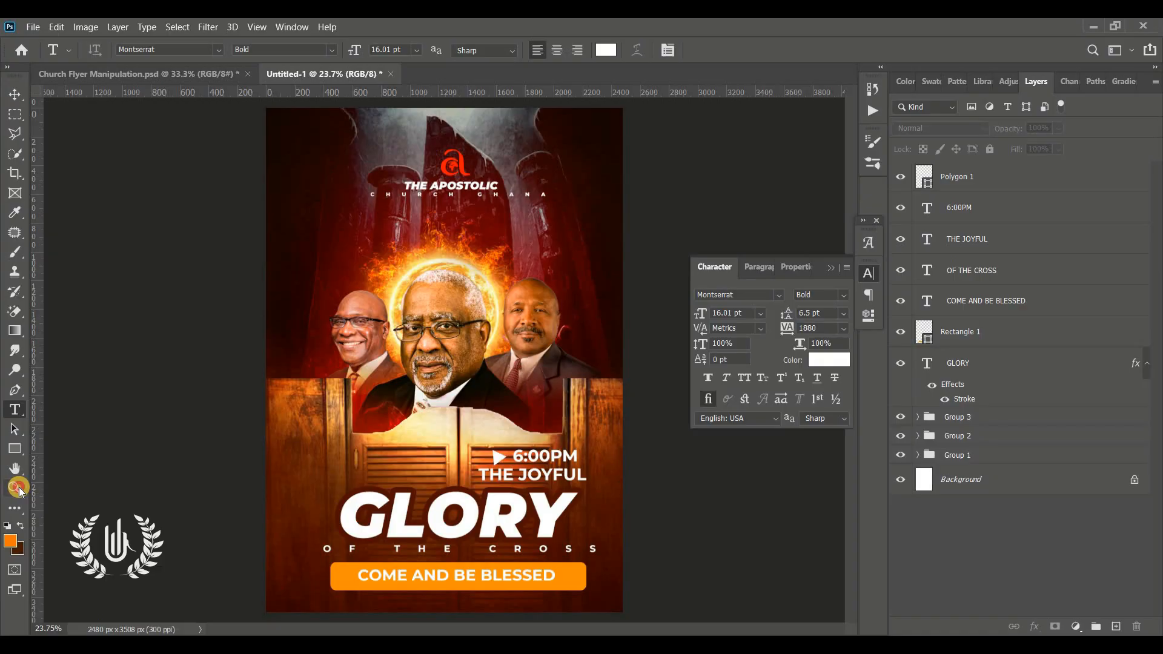
Step: Add a text layer reading "Respect the name" with 0 tracking beneath the orange COME AND BE BLESSED banner
left_click(15, 488)
left_click(467, 597)
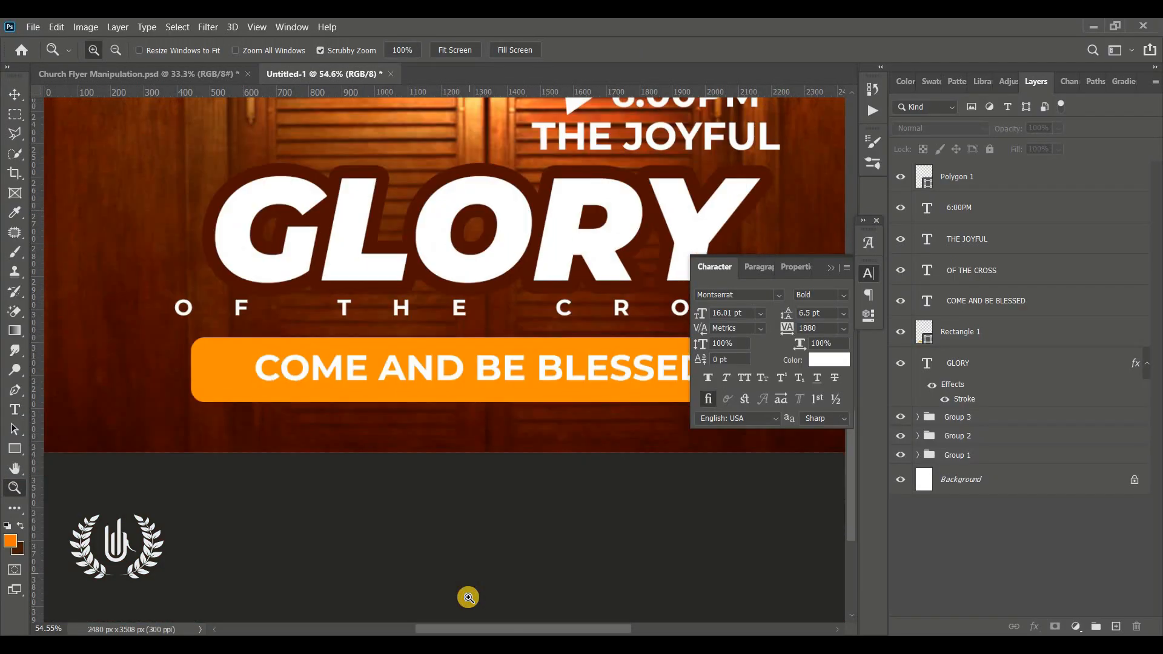
left_click(12, 407)
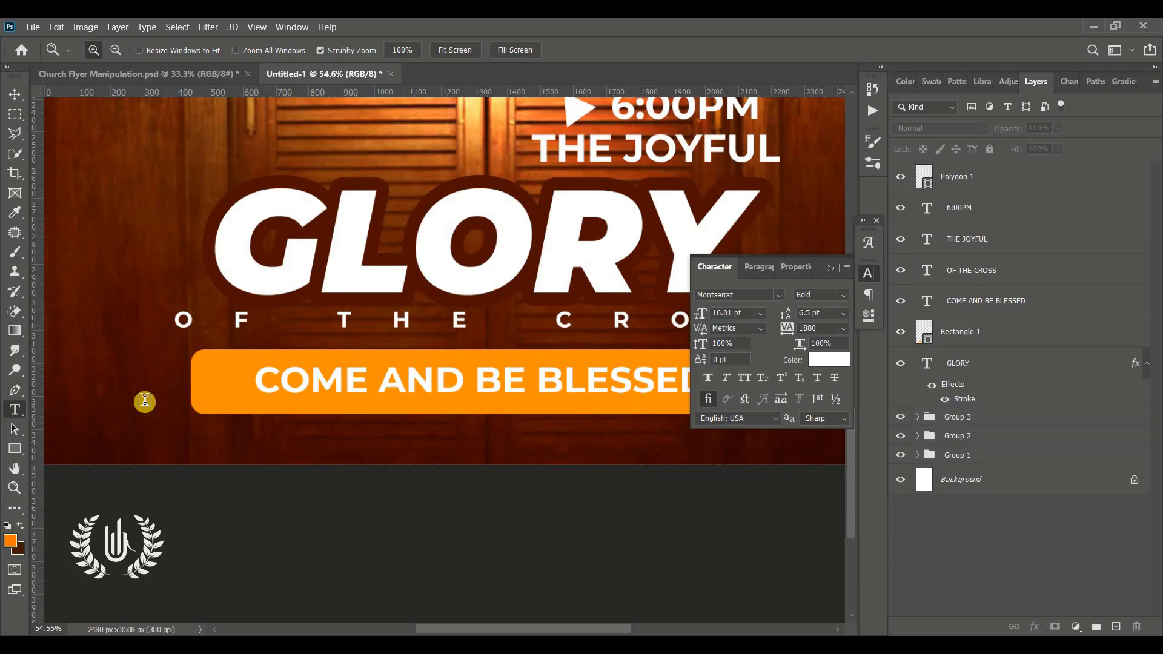
left_click(322, 446)
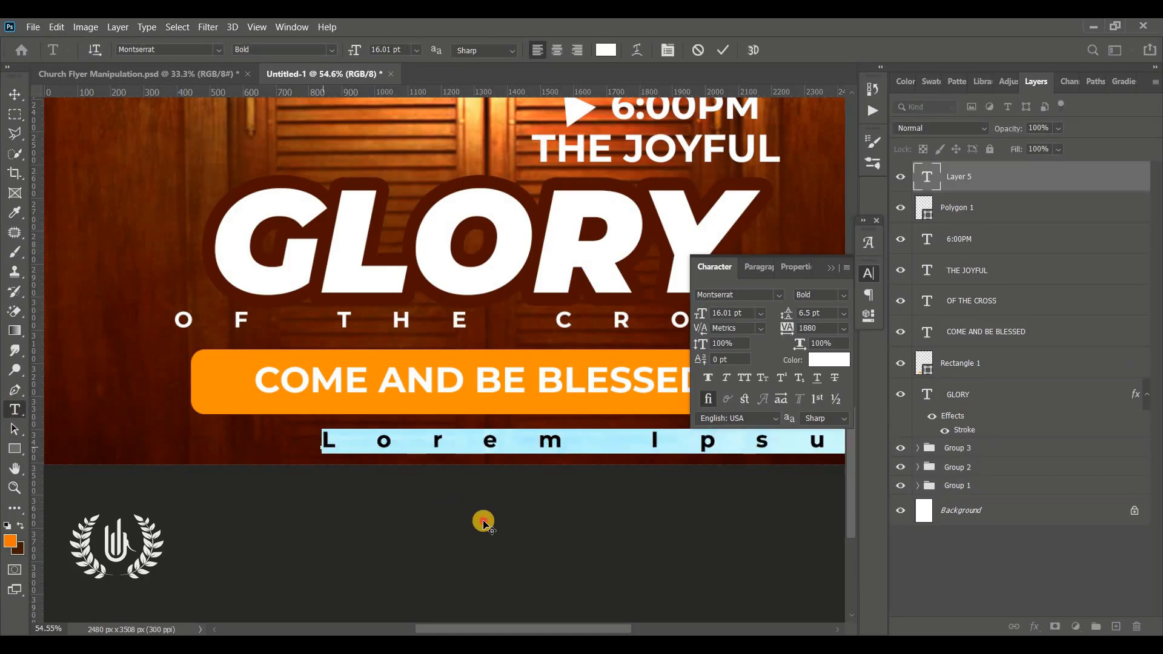
left_click_drag(483, 521, 333, 514)
left_click(720, 343)
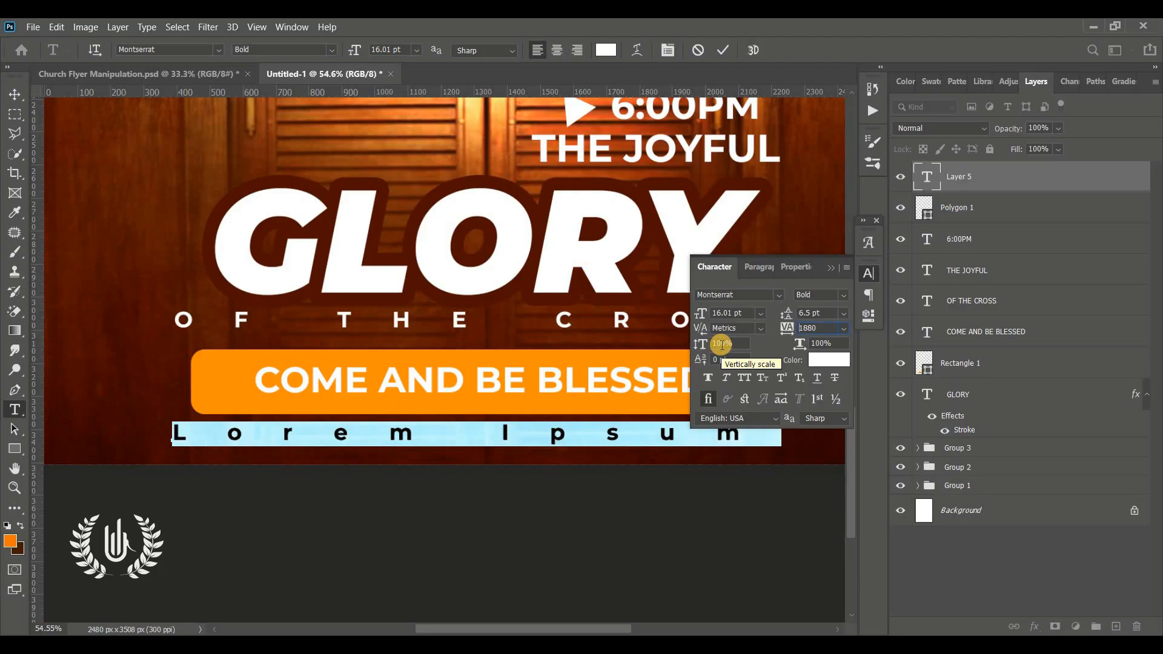
left_click(811, 327)
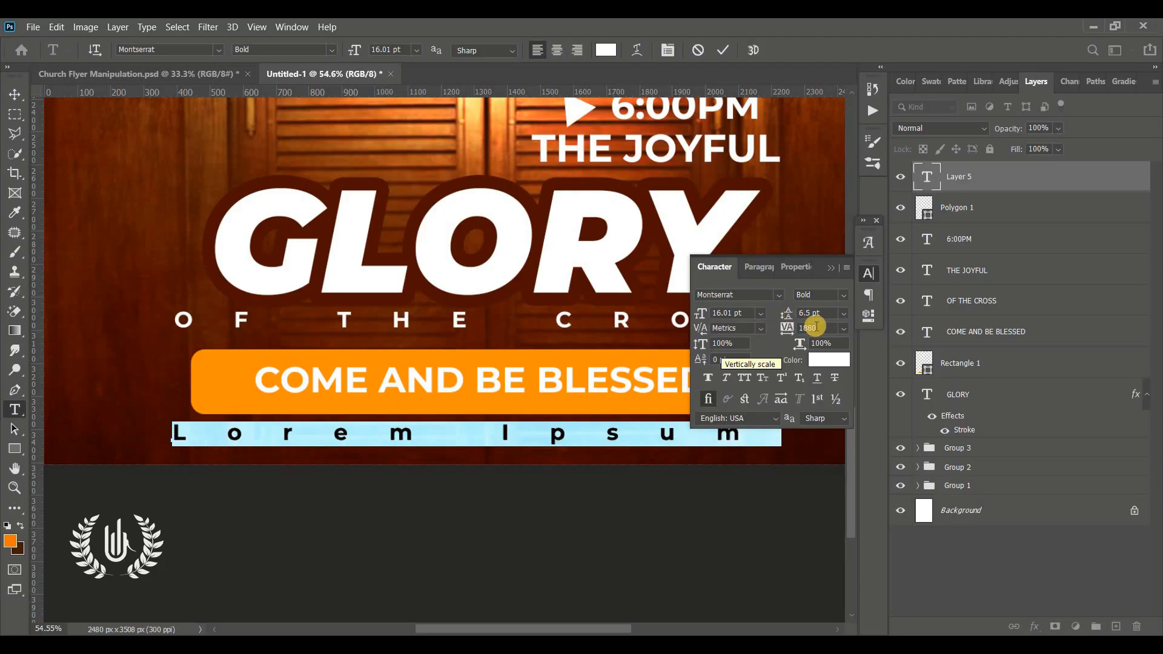
type("0")
key("Return")
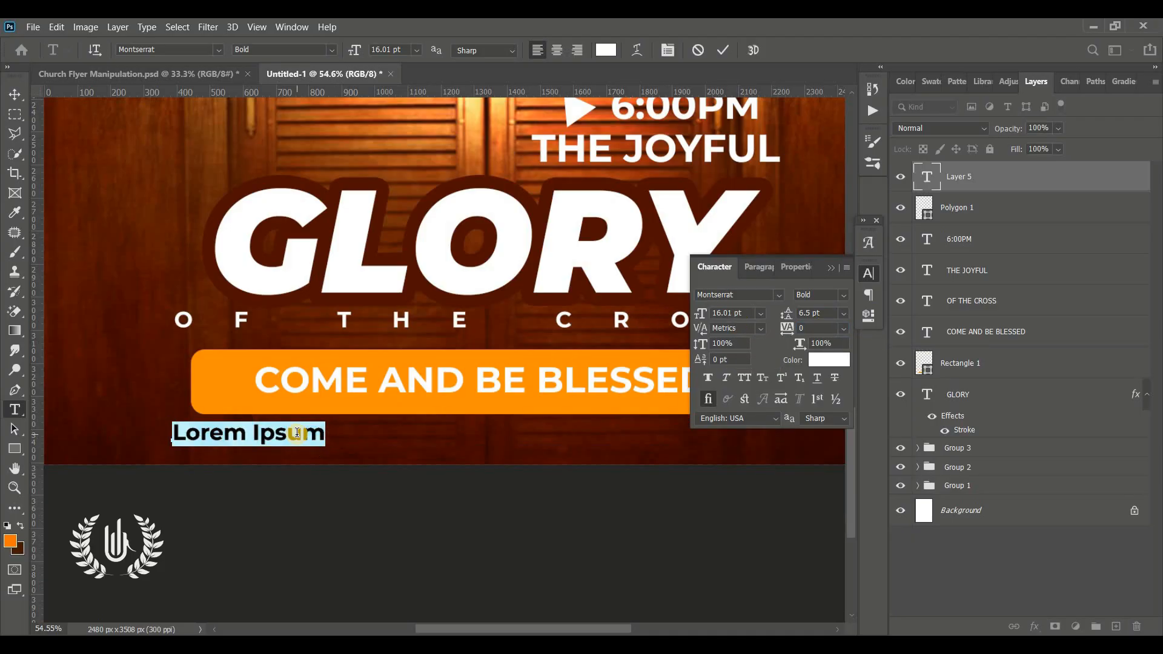
type("respect the name")
Step: Change the font of the "Respect the name" text to Segoe Script Bold and commit the text
key("ctrl+a")
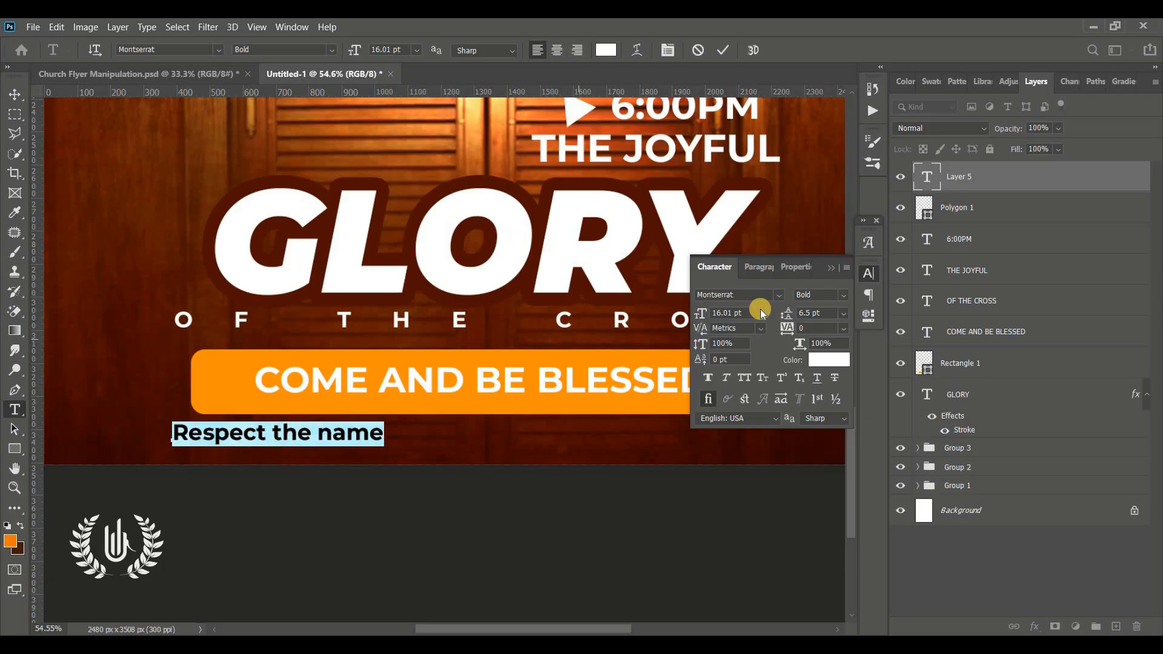
left_click(757, 295)
type("seg")
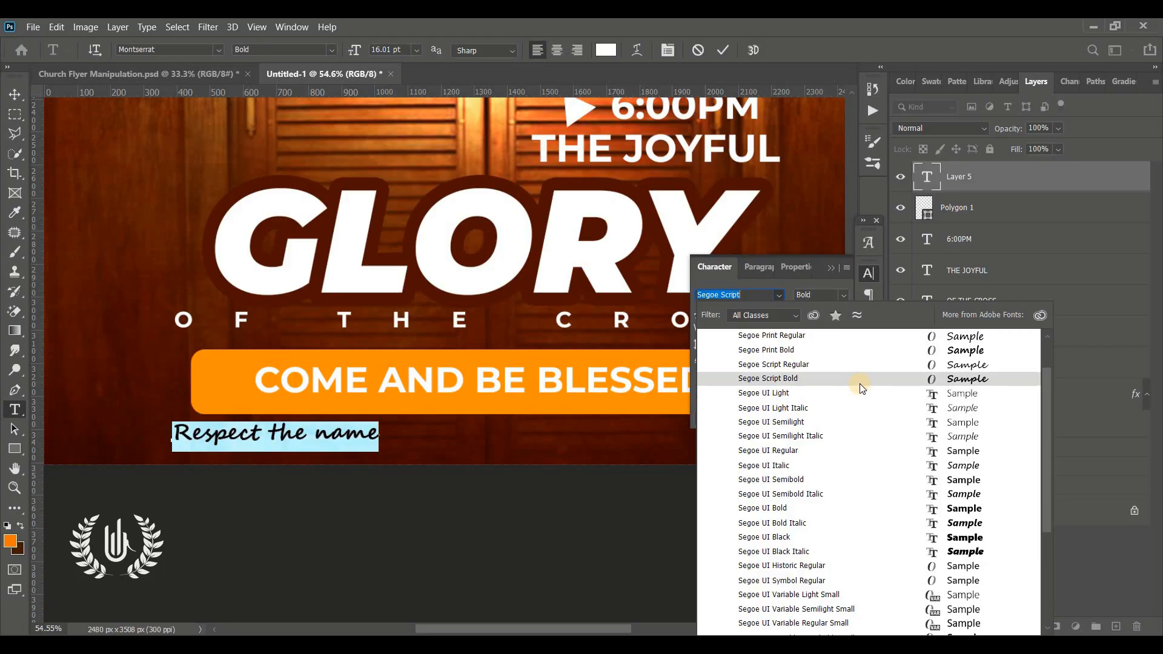
left_click(859, 383)
left_click(835, 378)
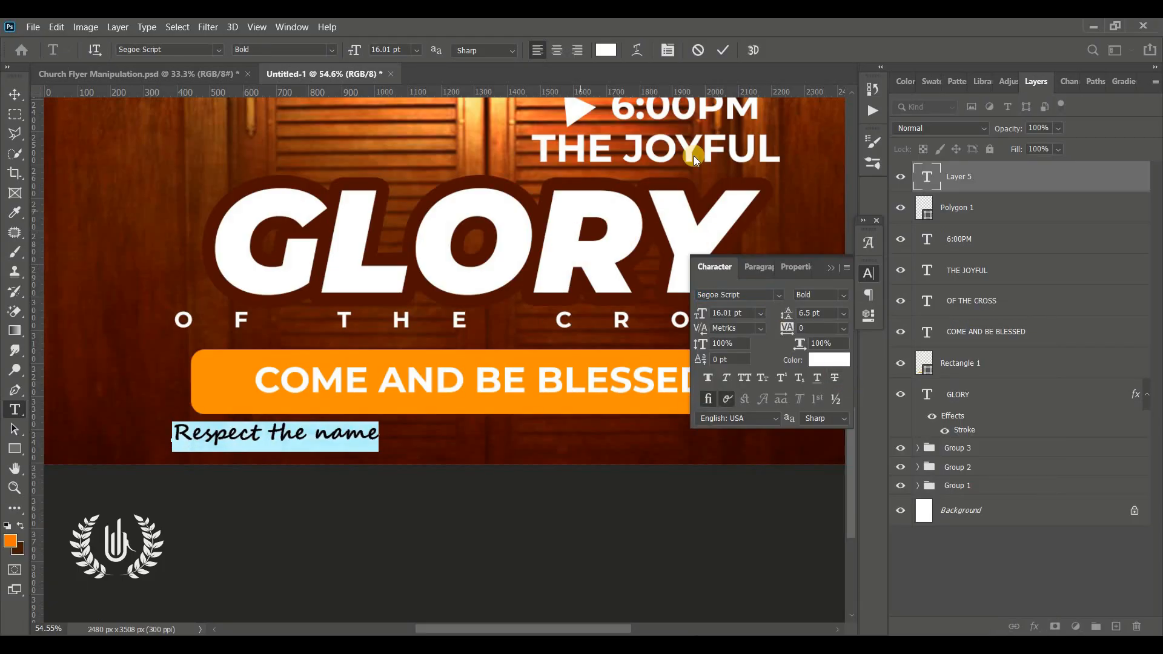
left_click(723, 50)
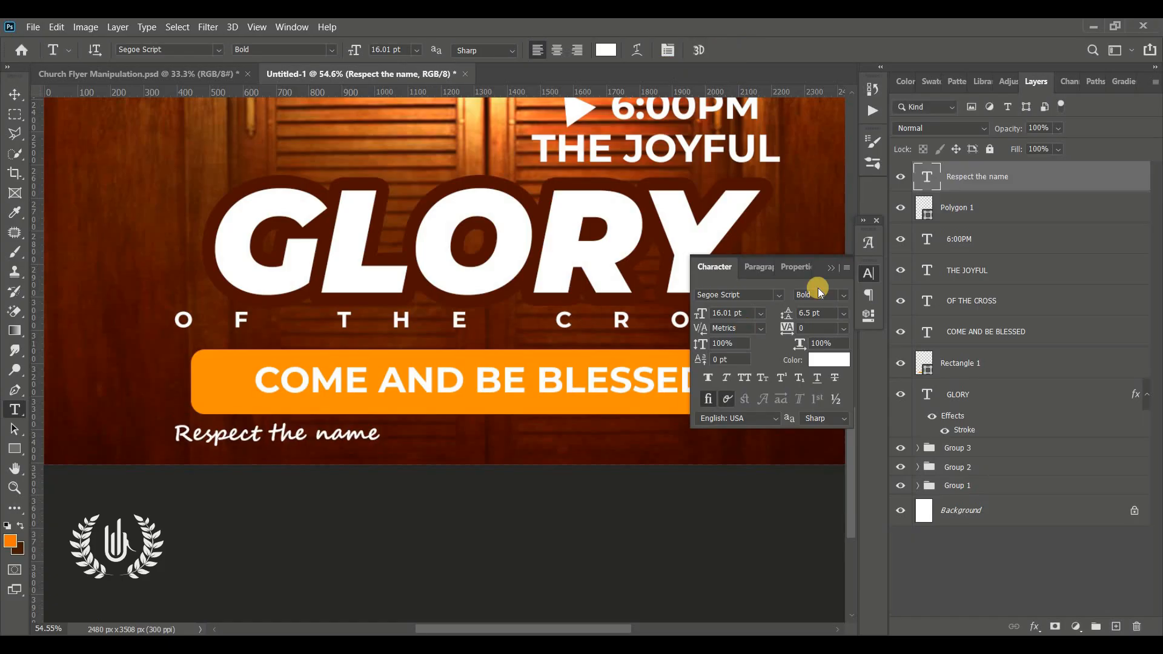
left_click(832, 269)
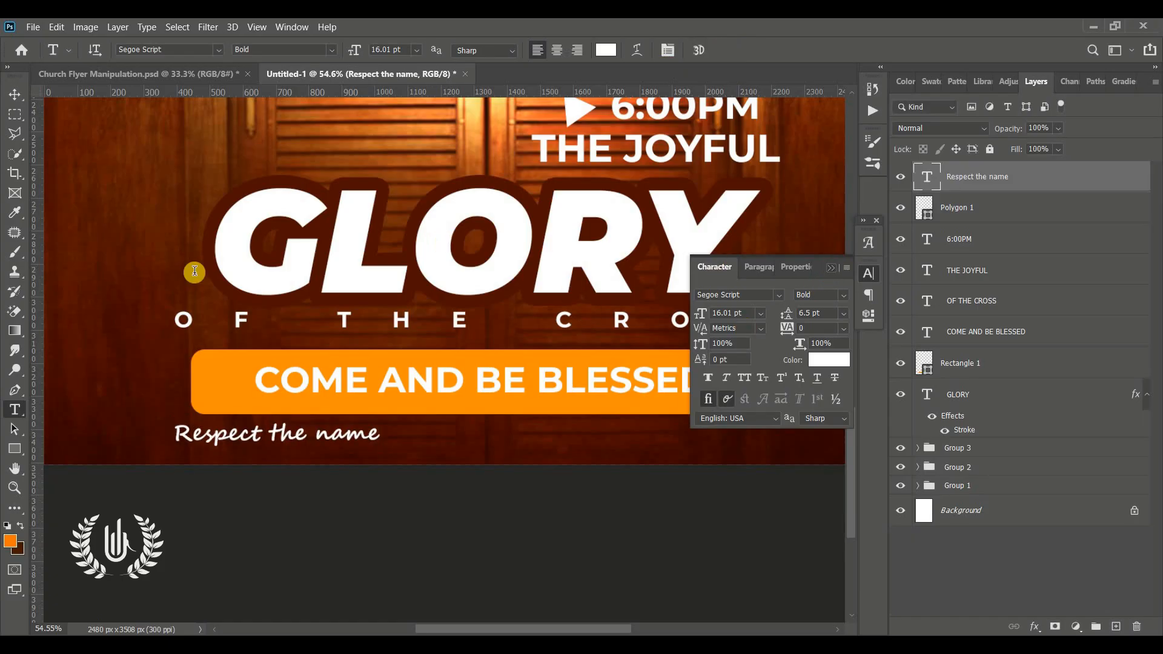
Step: Set the "Respect the name" text's tracking to 700 and position it roughly centred beneath the orange banner
left_click(9, 91)
left_click_drag(338, 439, 618, 443)
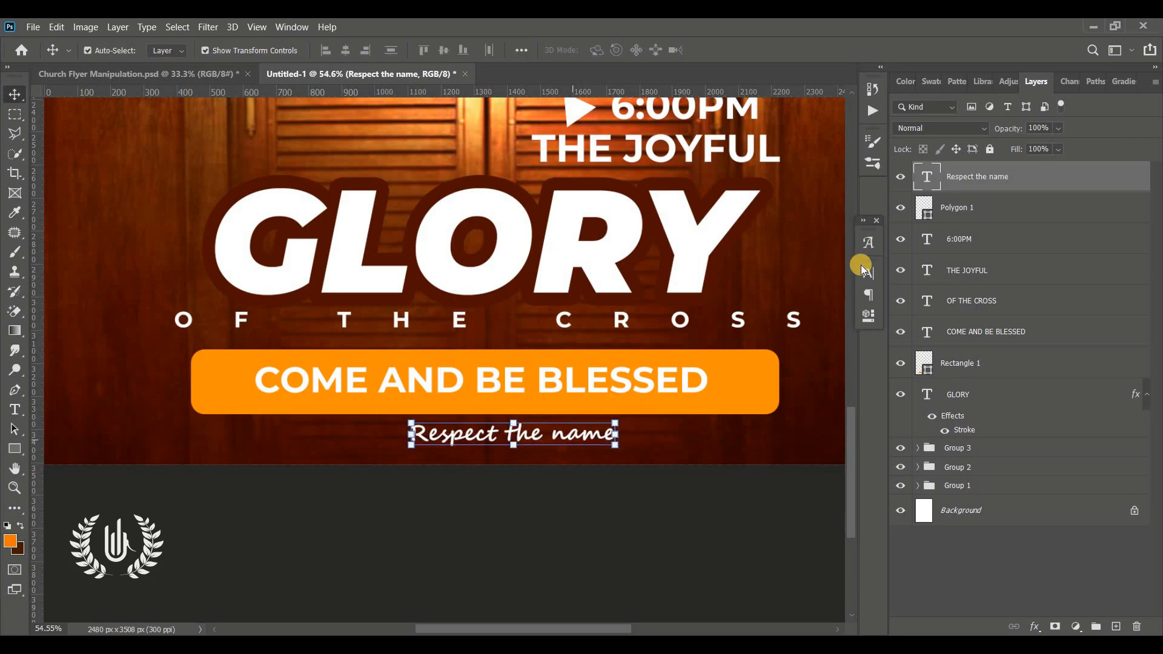
left_click(871, 278)
mouse_move(791, 331)
left_mouse_down()
mouse_move(826, 330)
mouse_move(810, 330)
left_mouse_up()
left_click_drag(665, 435, 556, 436)
key("ctrl+0")
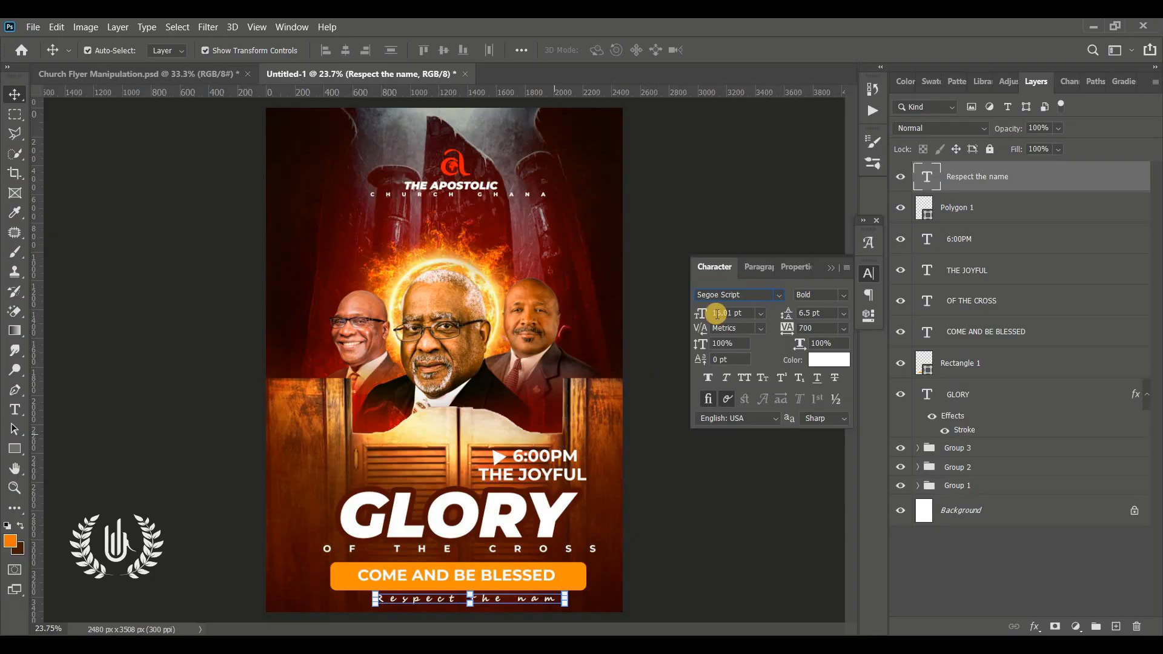
left_click(671, 491)
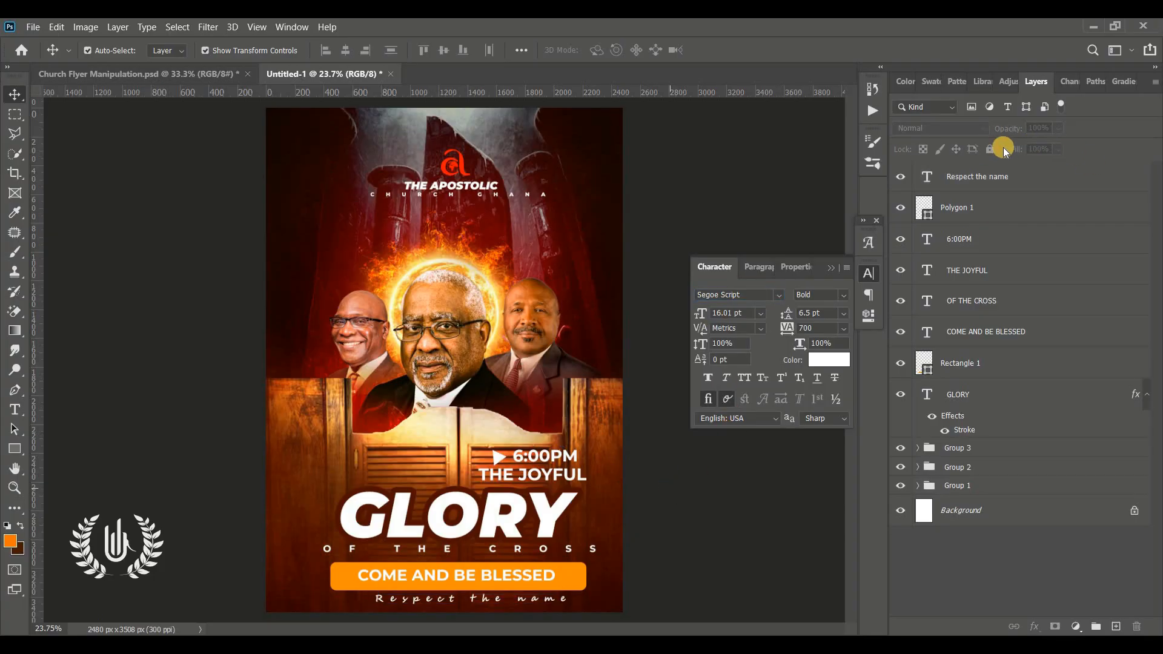
left_click(829, 270)
Step: Group all layers from "Respect the name" down to GLORY into one layer group
left_click(1000, 176)
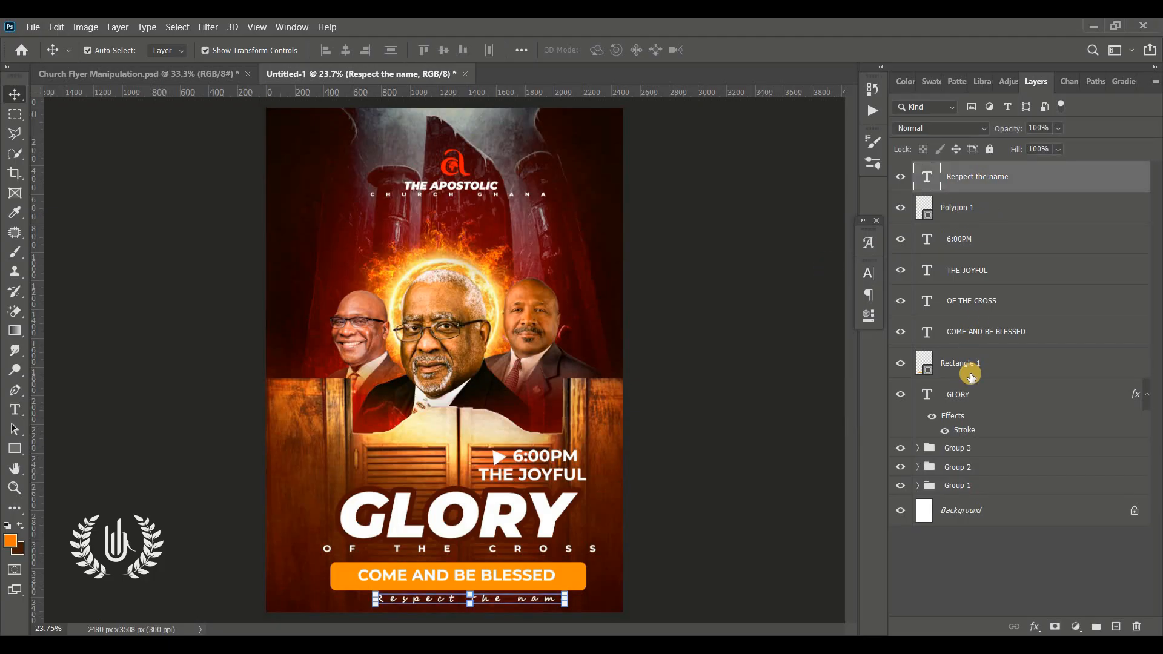
left_click(973, 401, "shift")
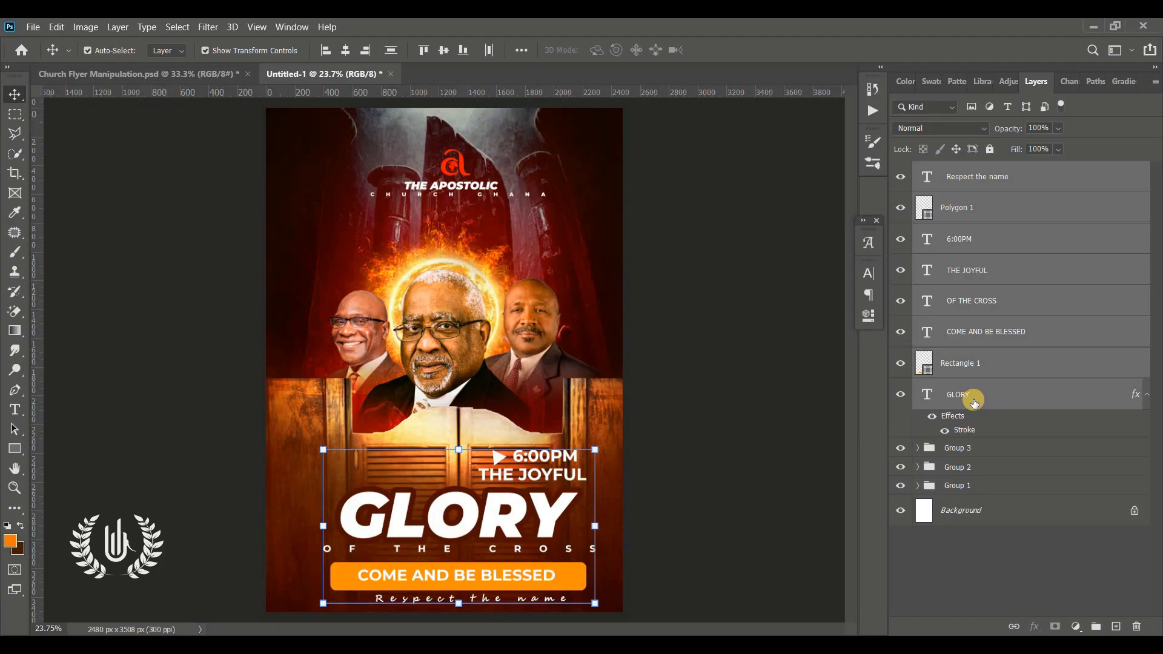
key("ctrl+g")
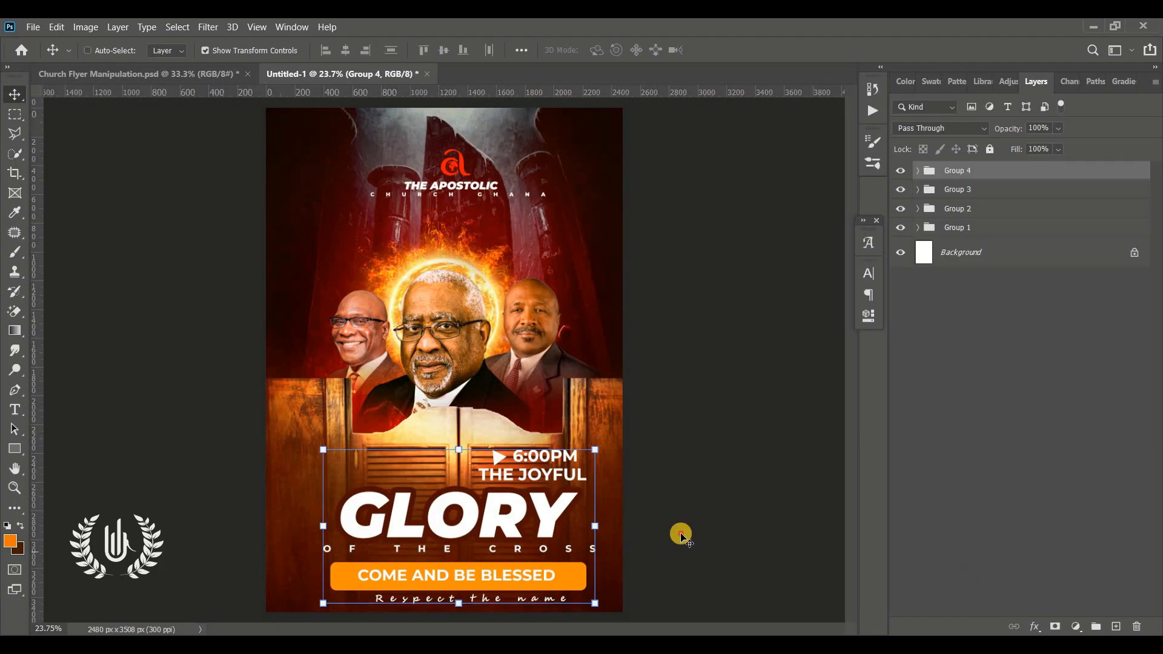
left_click(681, 535, "ctrl")
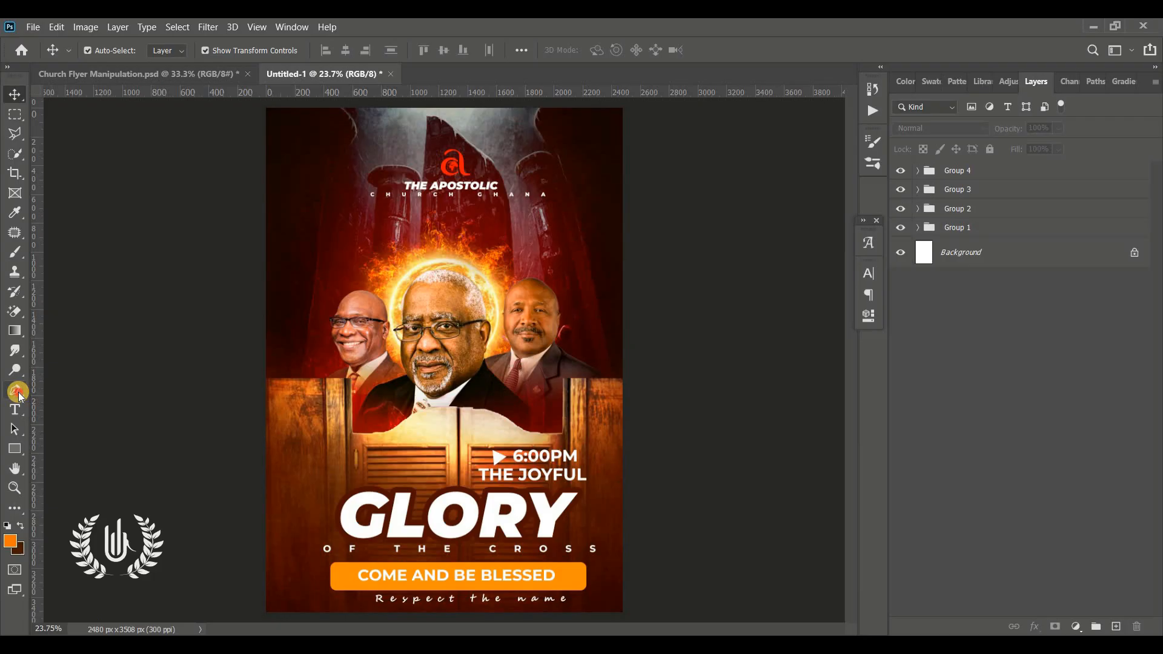
Step: Draw a black curved-edge Pen shape about 1495 px wide and 758 px tall over the flyer's lower-left corner
left_click_drag(18, 392, 123, 395)
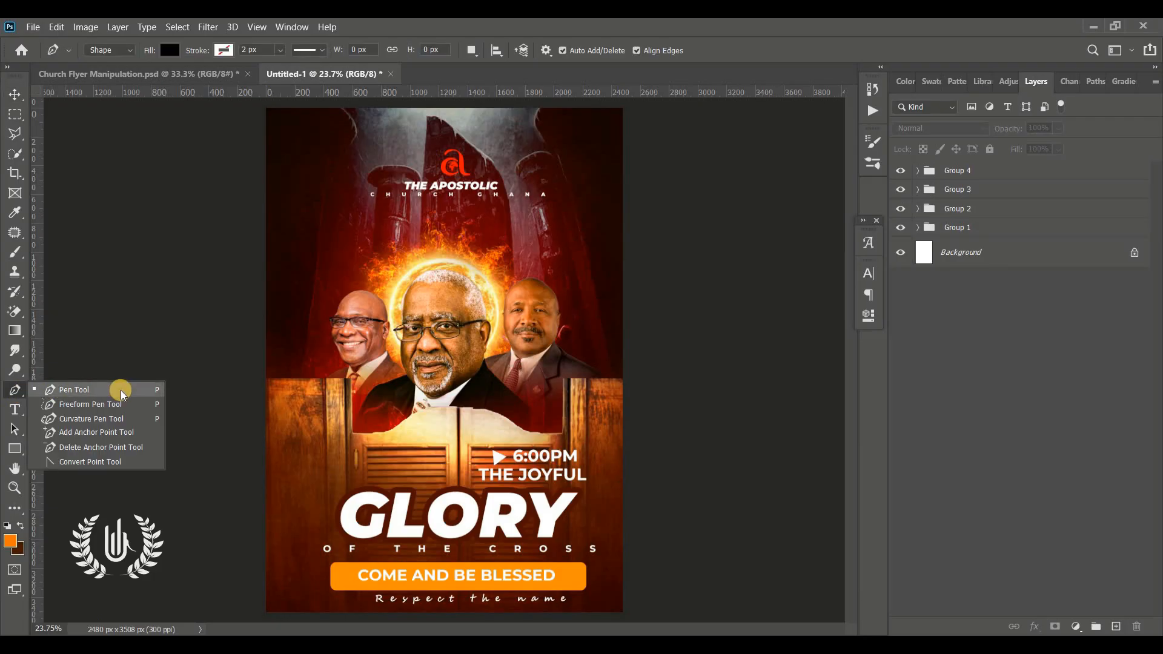
left_click(109, 51)
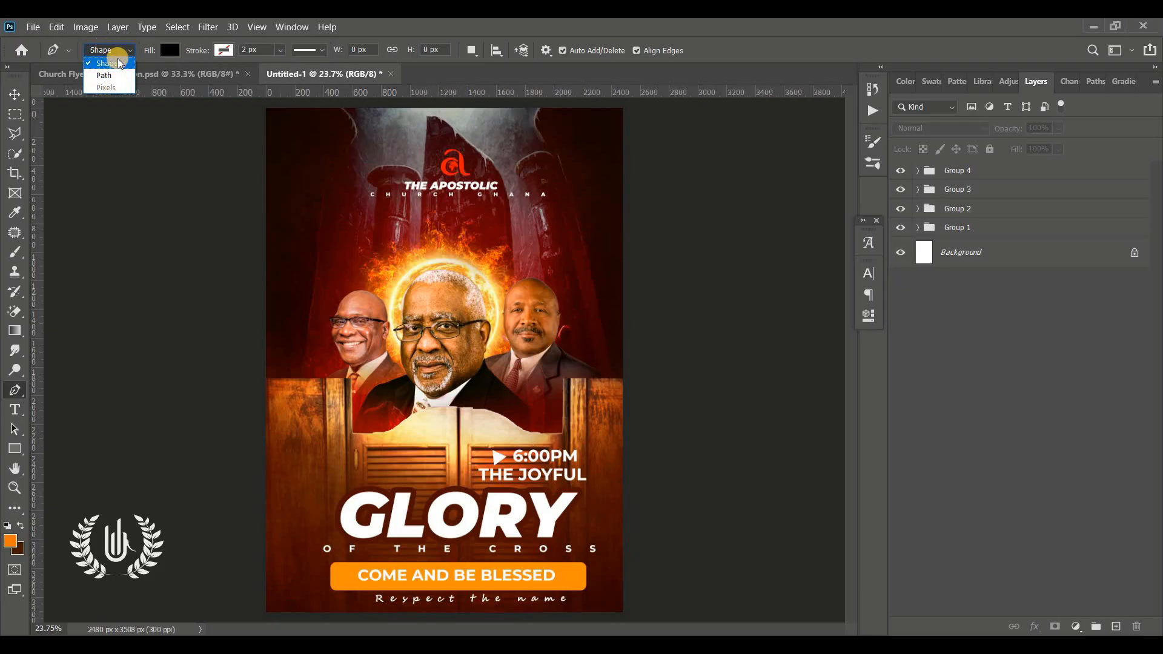
left_click(119, 63)
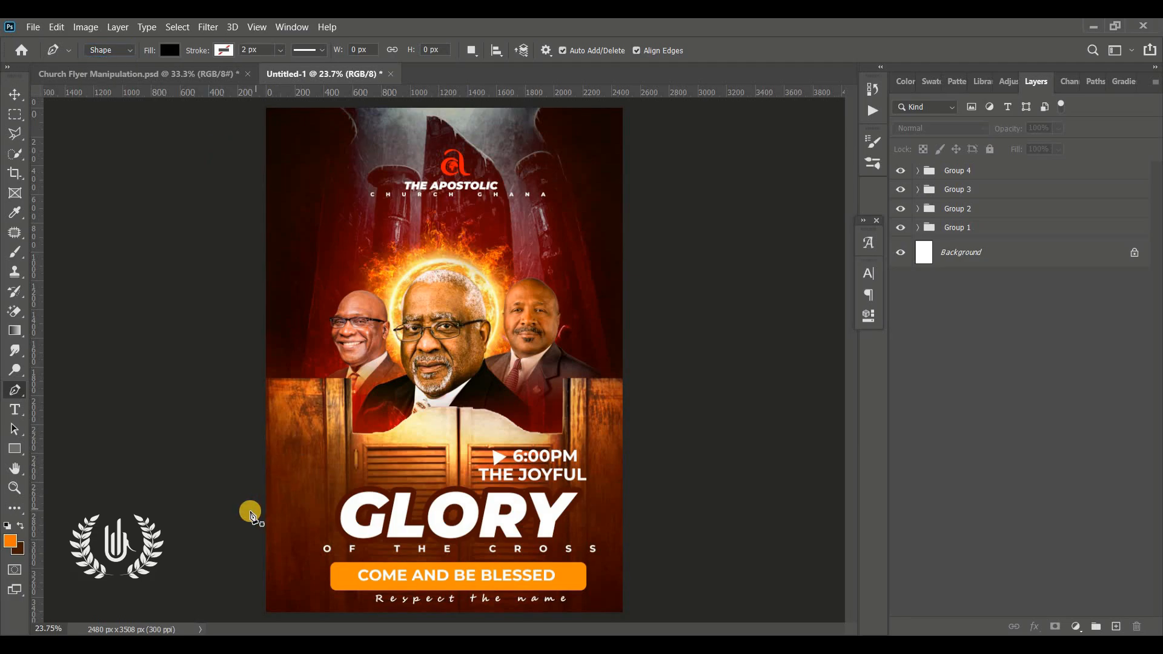
left_click(250, 512)
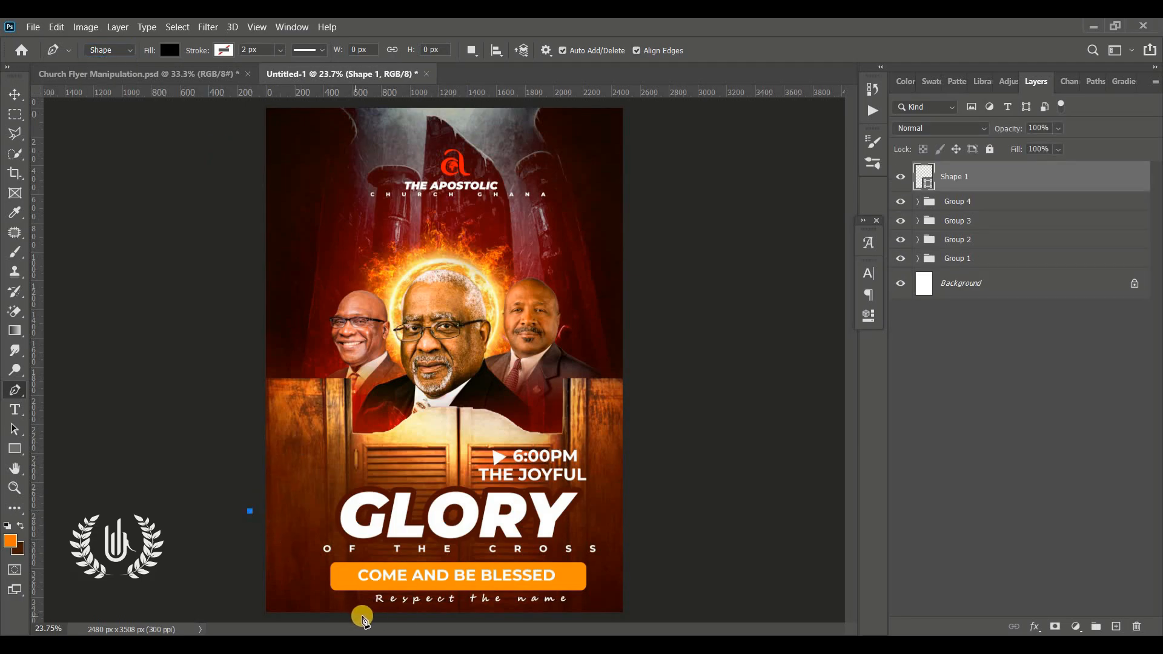
left_click(365, 616)
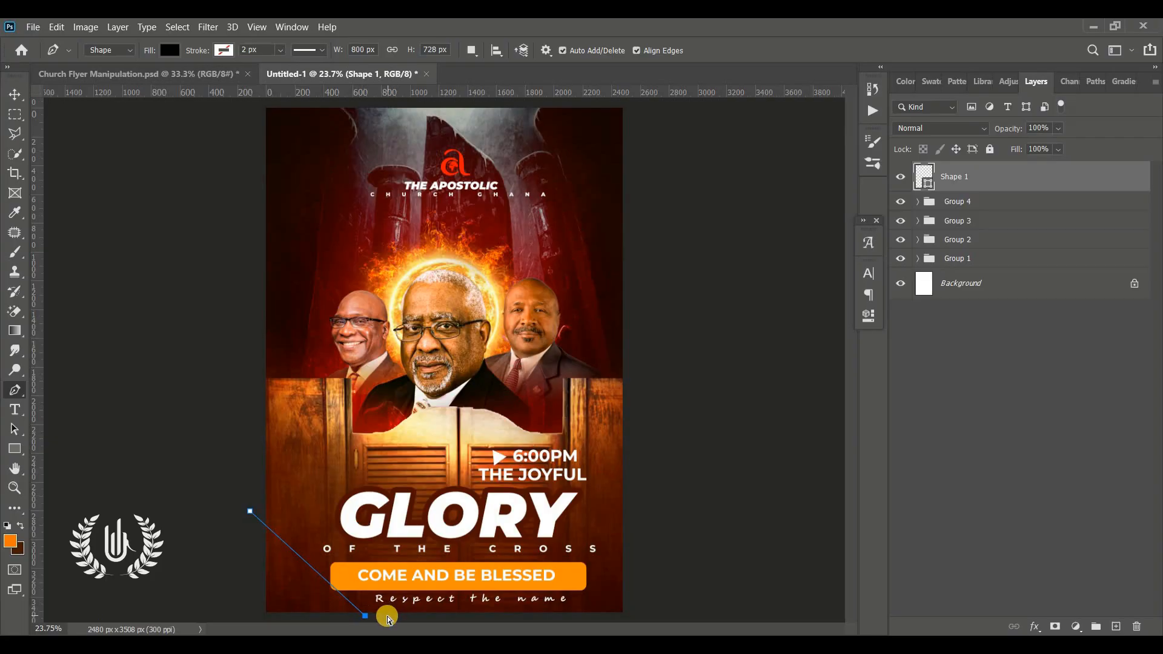
key("ctrl+z")
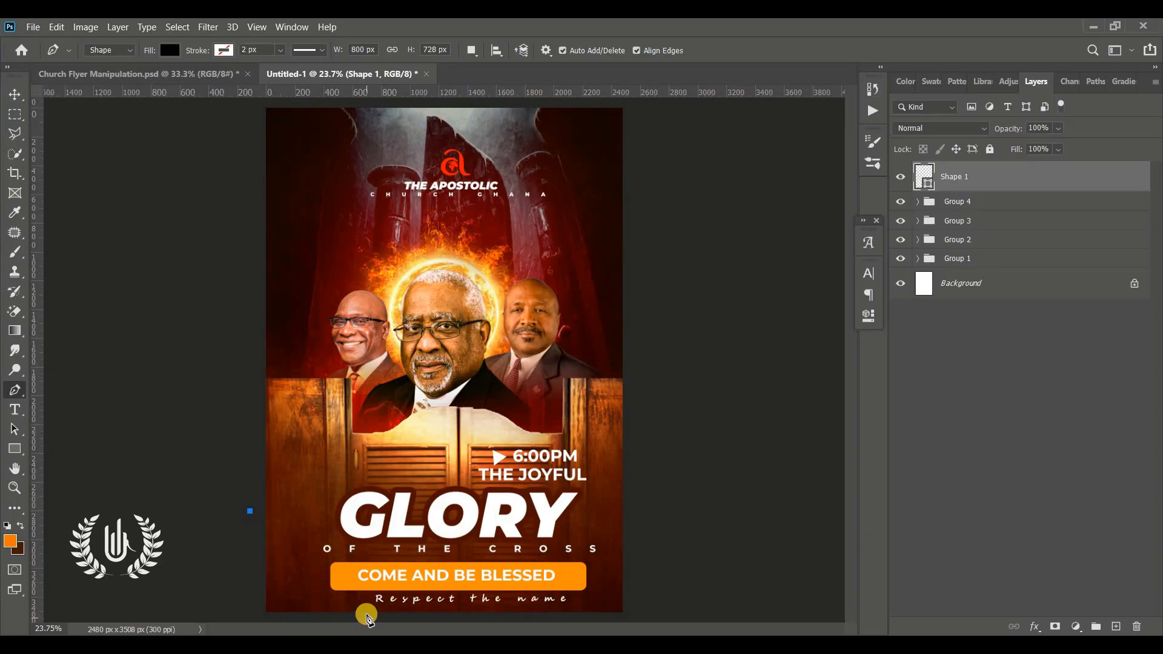
left_click_drag(366, 615, 427, 600)
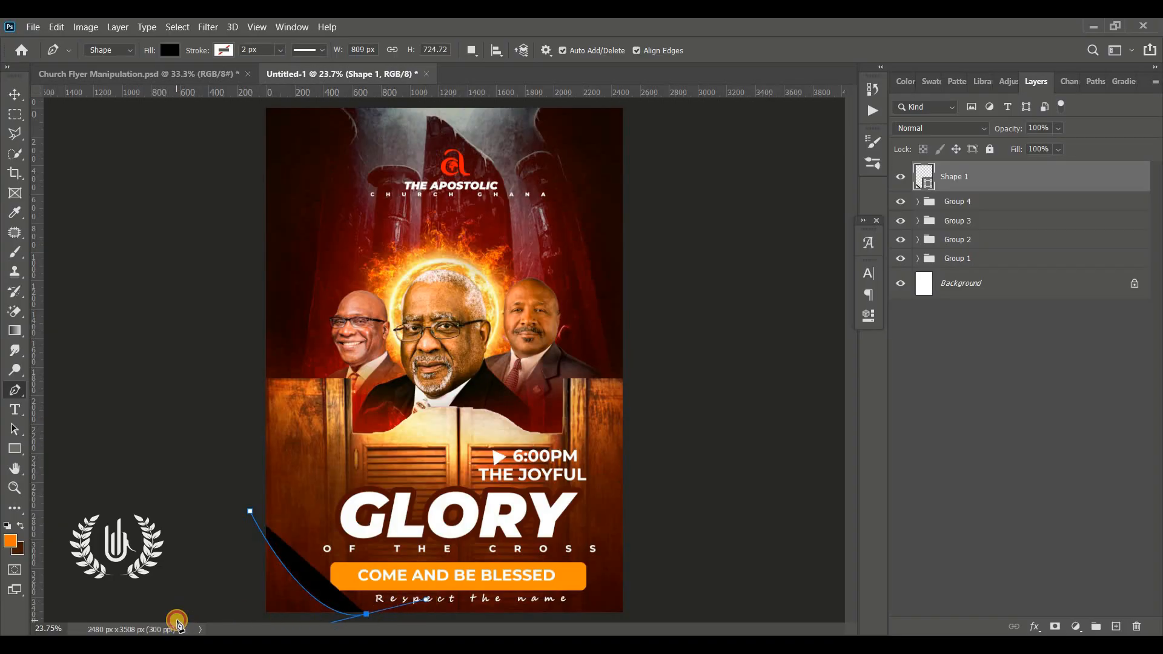
left_click(176, 620)
left_click(161, 536)
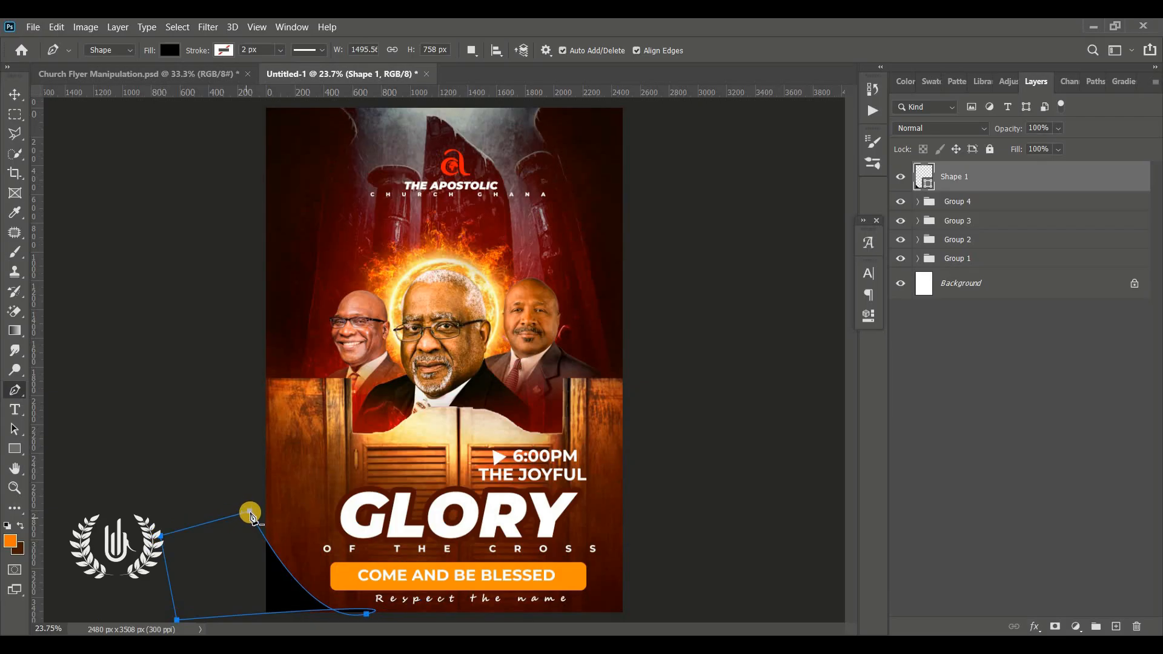
Step: Scale the black corner shape to about 108%, rotate it slightly counterclockwise, and shift it down and right in the flyer's lower-left corner
left_click(14, 95)
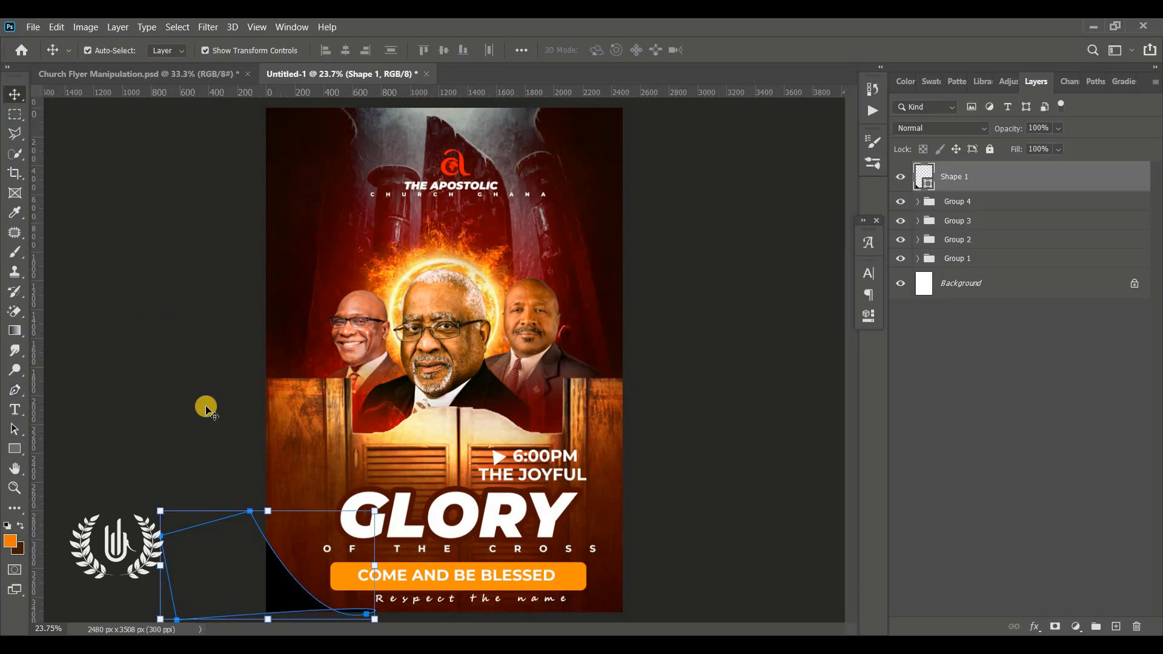
left_click_drag(285, 586, 306, 602)
left_click_drag(392, 585, 484, 539)
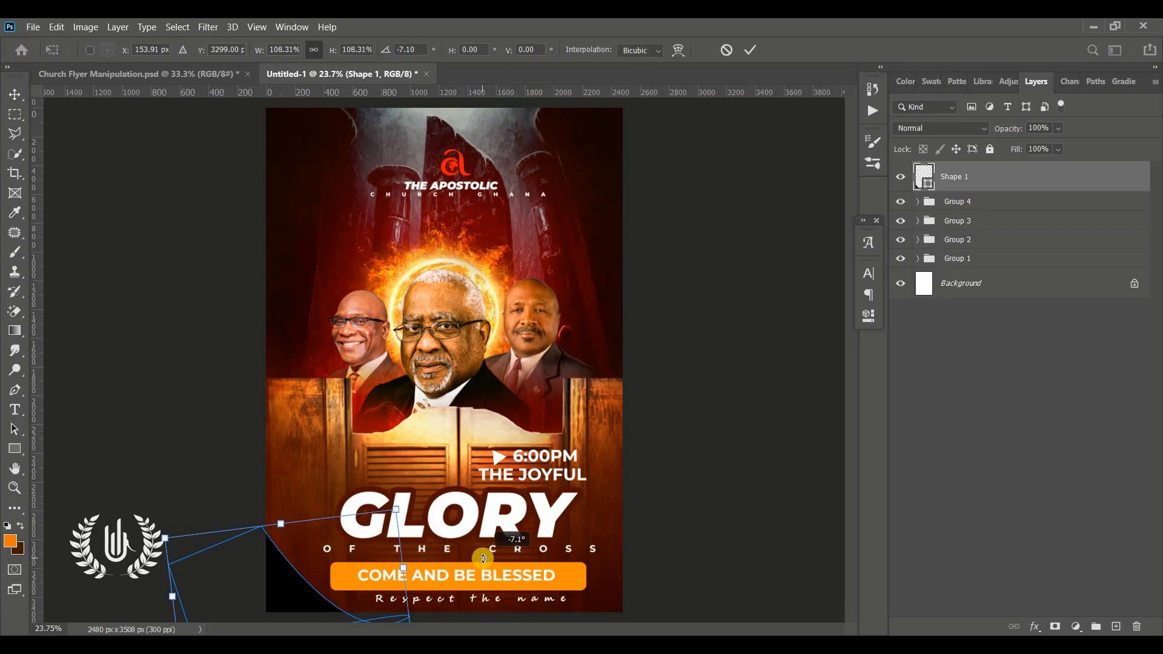
left_click(751, 50)
left_click(933, 181)
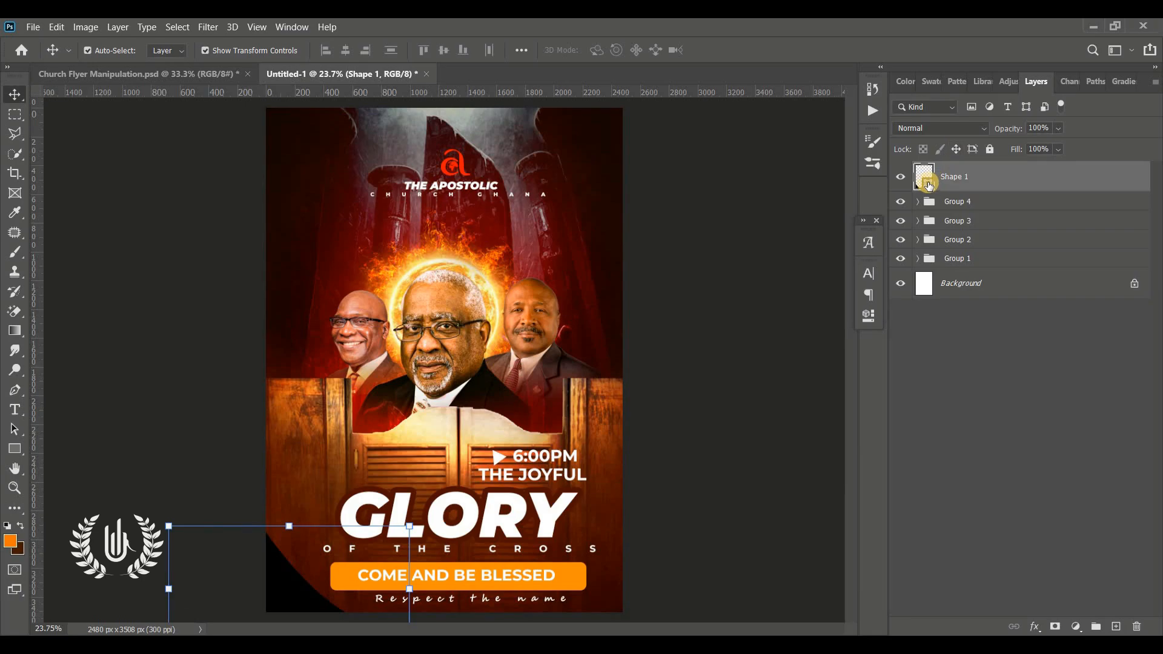
Step: Recolor the black lower-left corner shape with the orange sampled from the "COME AND BE BLESSED" banner
double_click(930, 183)
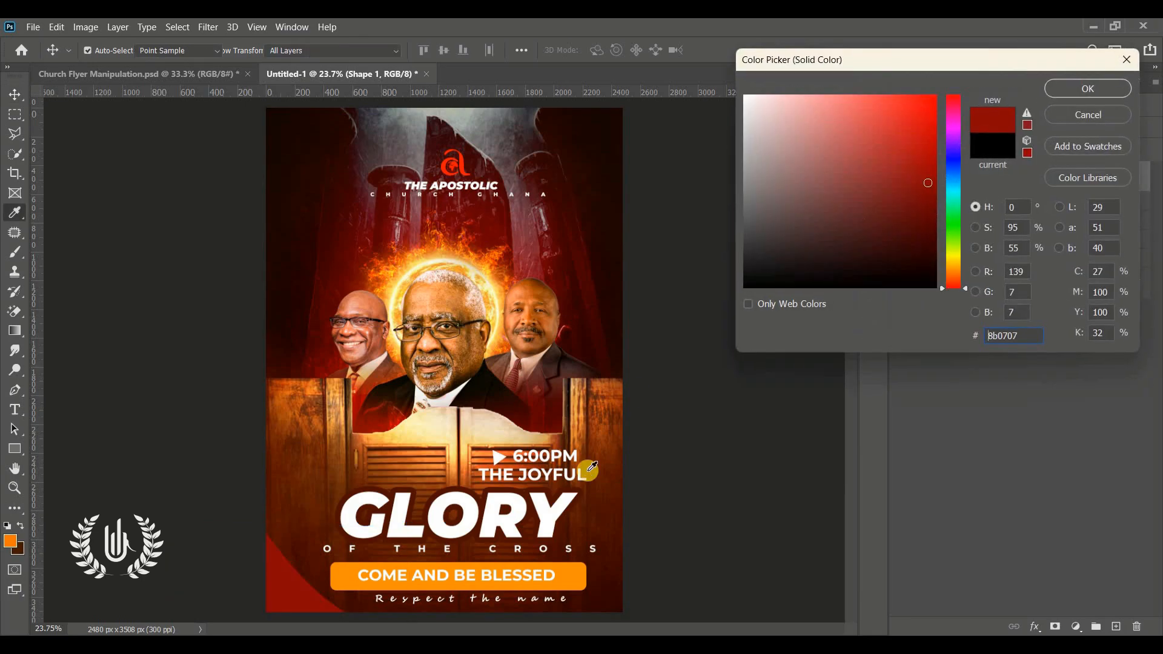
left_click(578, 573)
left_click(1093, 86)
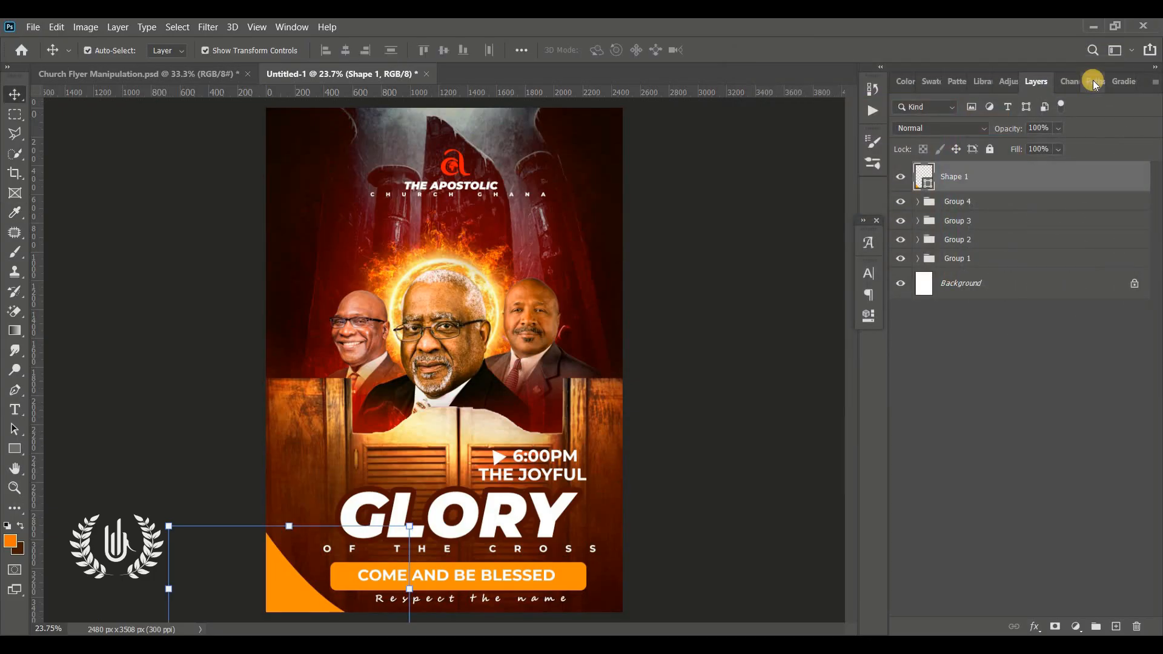
left_click(791, 288)
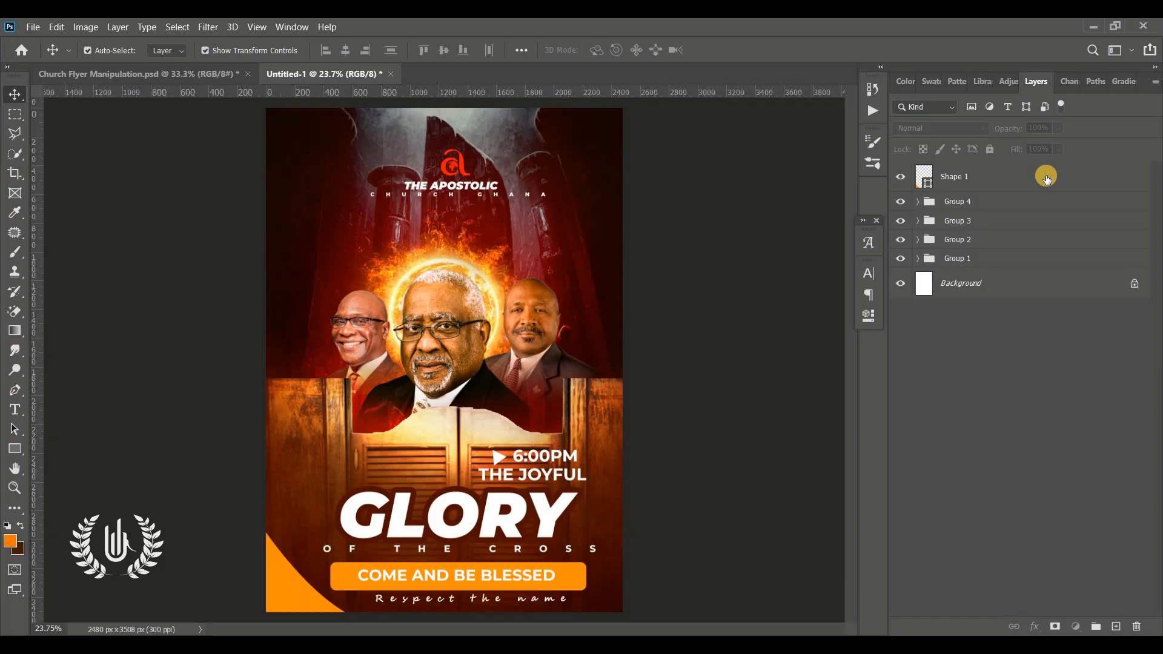
Step: Draw a rectangle about 461 px wide and 882 px tall over the flyer's upper-left edge and round all its corners to 211 px
left_click(1046, 176)
left_click(1112, 627)
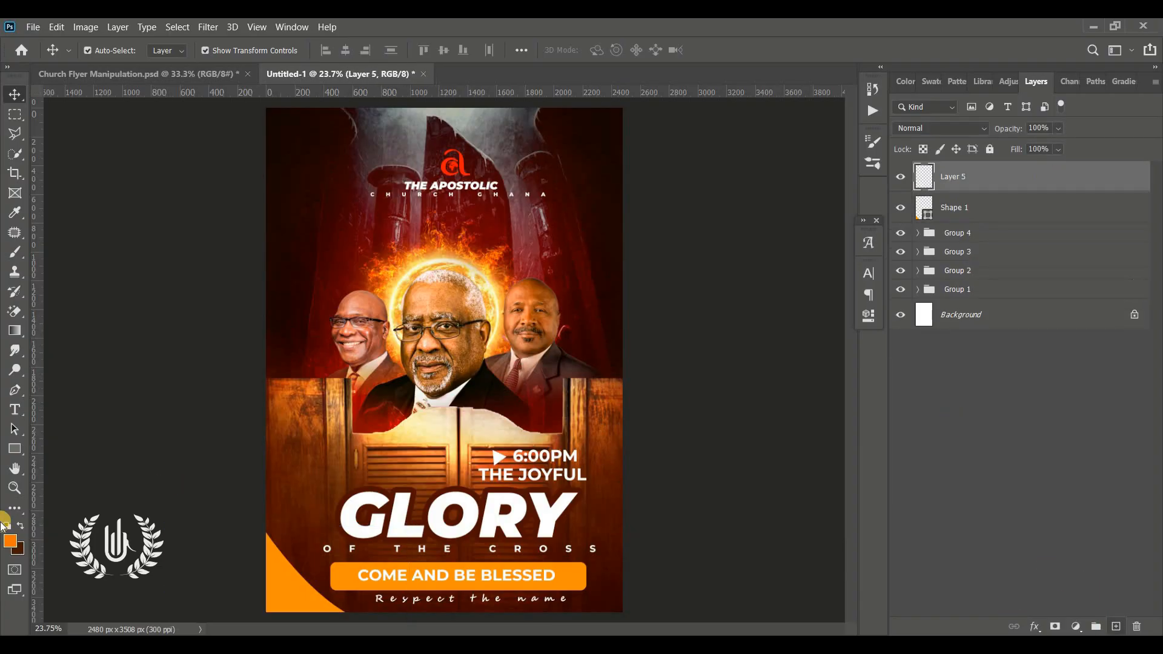
left_click_drag(15, 449, 71, 451)
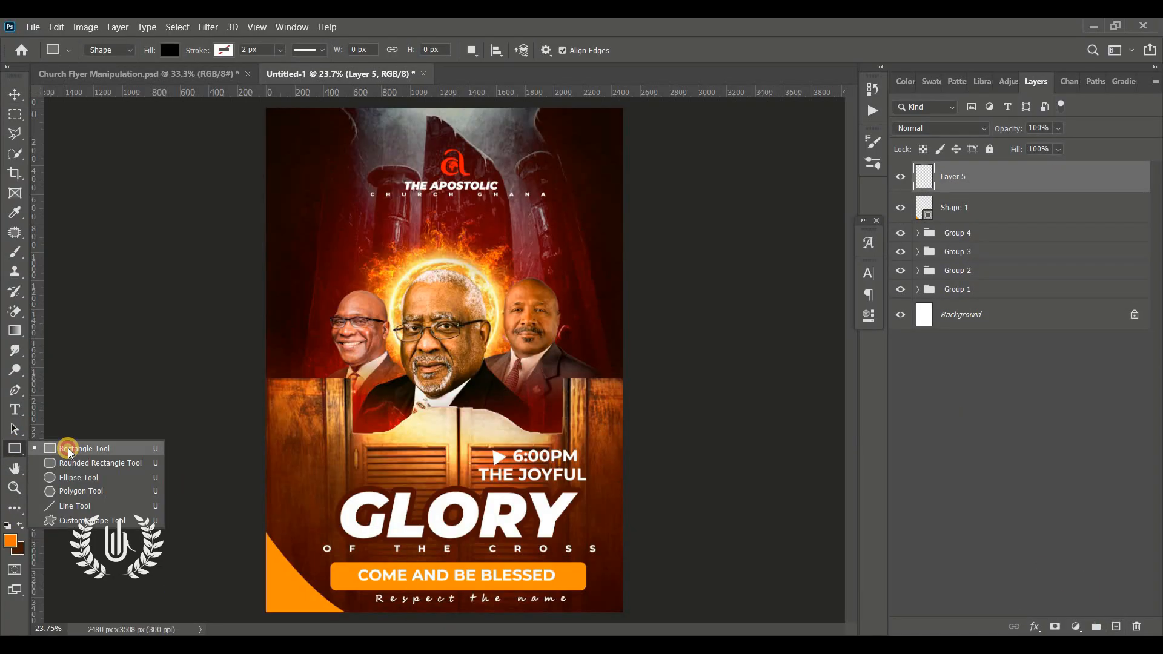
left_click(71, 452)
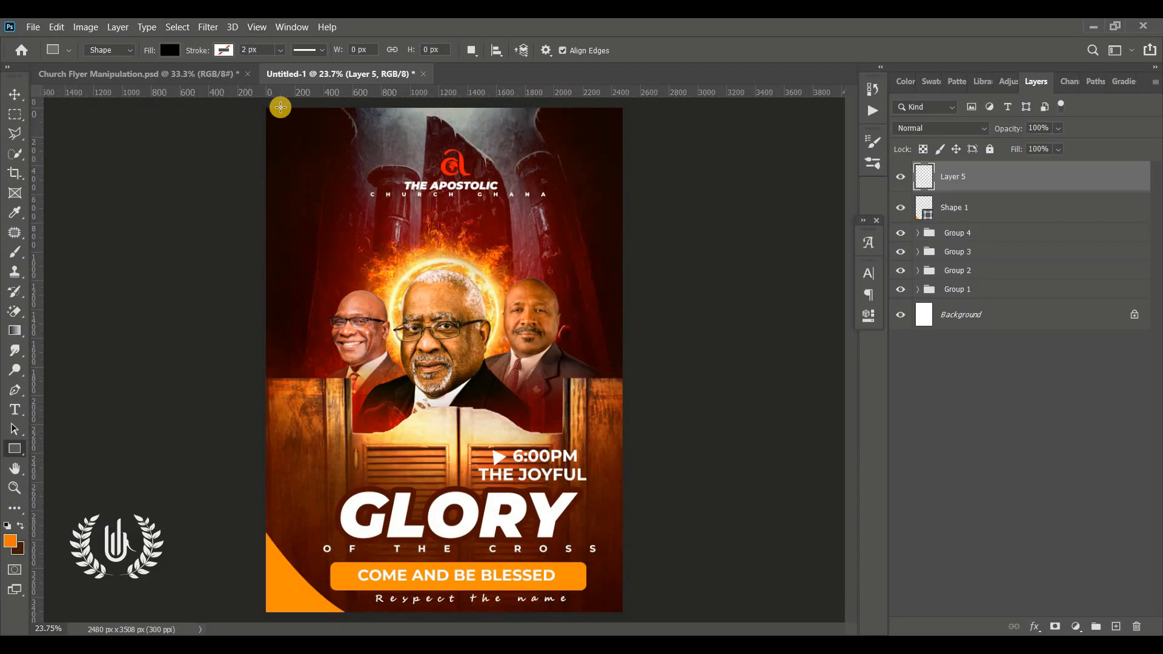
left_click_drag(281, 104, 347, 229)
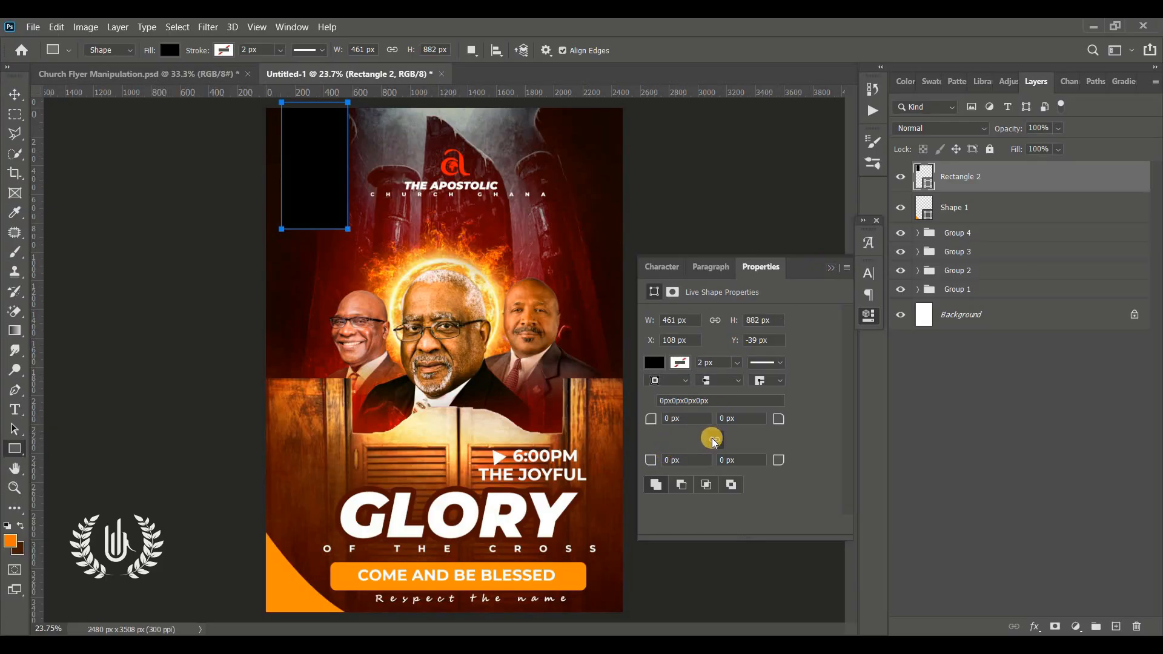
left_click_drag(648, 421, 805, 431)
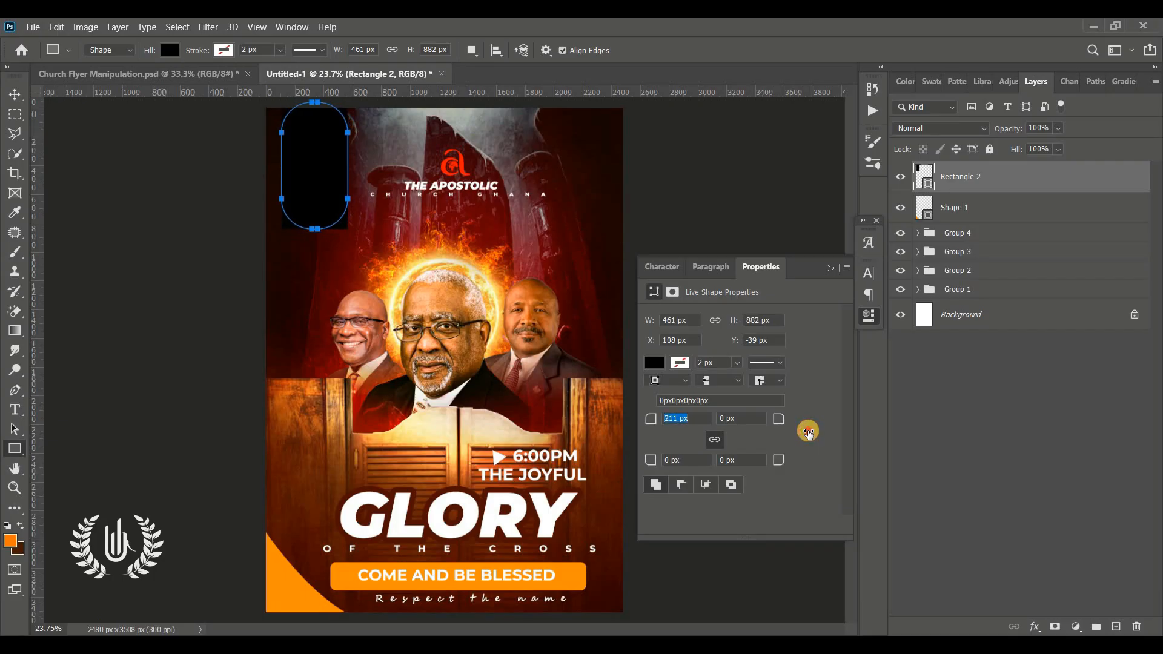
Step: Fill the rounded rectangle with white (ffffff) and shift it straight up to about Y -241 px, so only its lower part hangs into the flyer
left_click(17, 92)
left_click(929, 187)
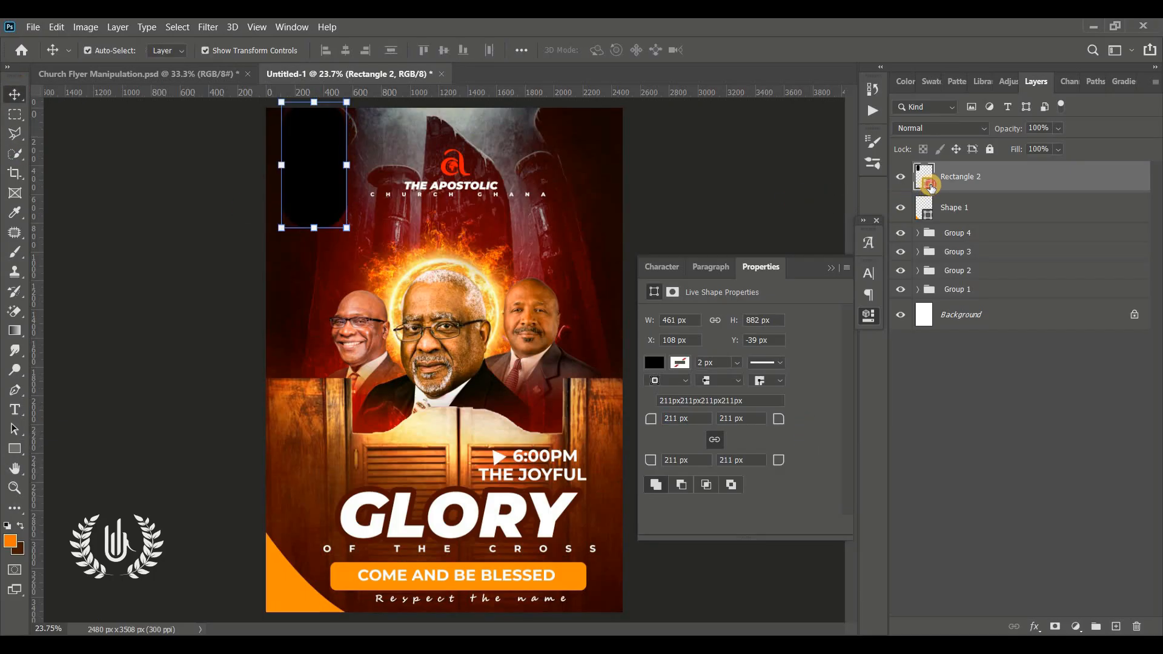
double_click(930, 186)
left_click_drag(800, 171, 745, 72)
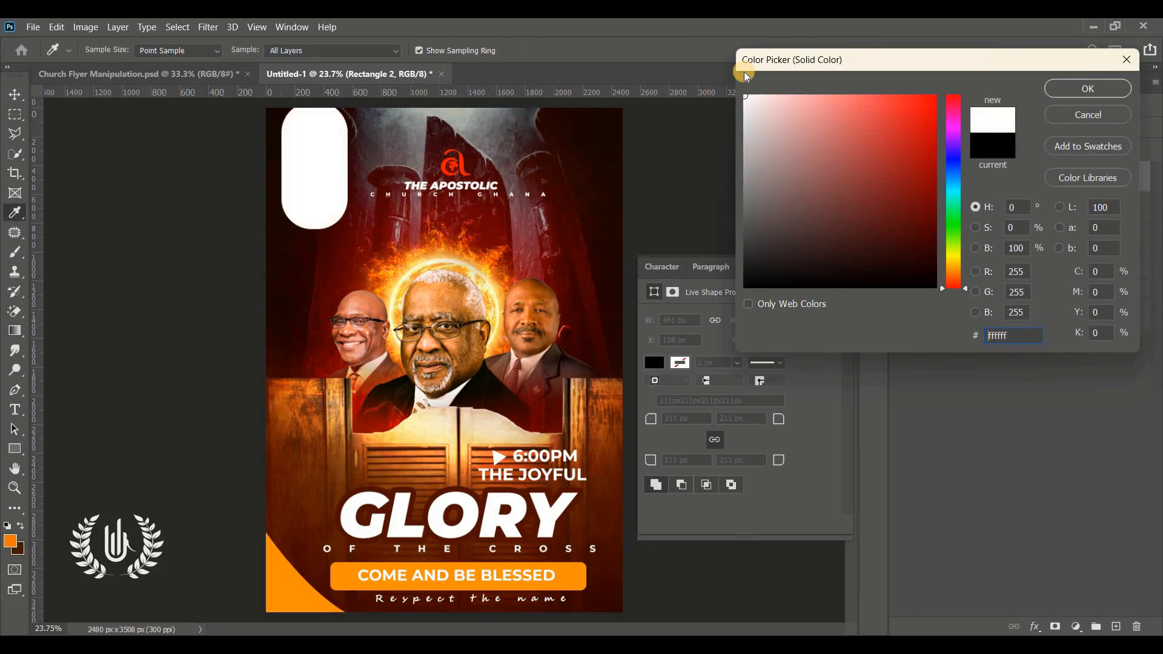
left_click(1083, 86)
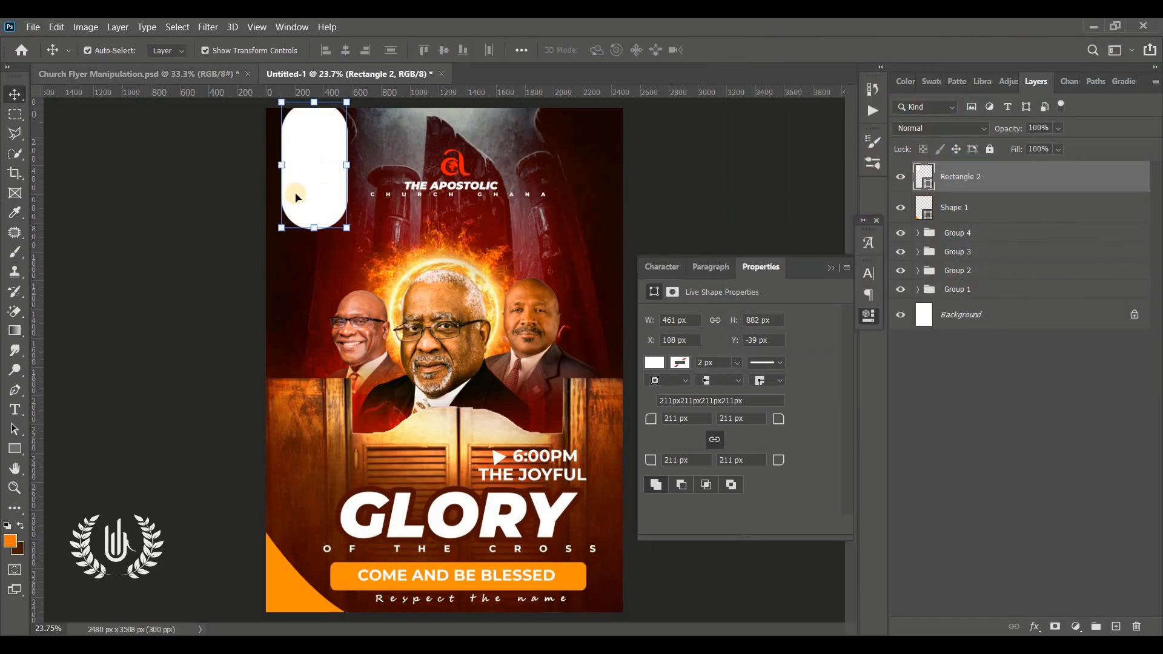
mouse_move(297, 194)
left_mouse_down()
mouse_move(297, 160)
mouse_move(297, 175)
left_mouse_up()
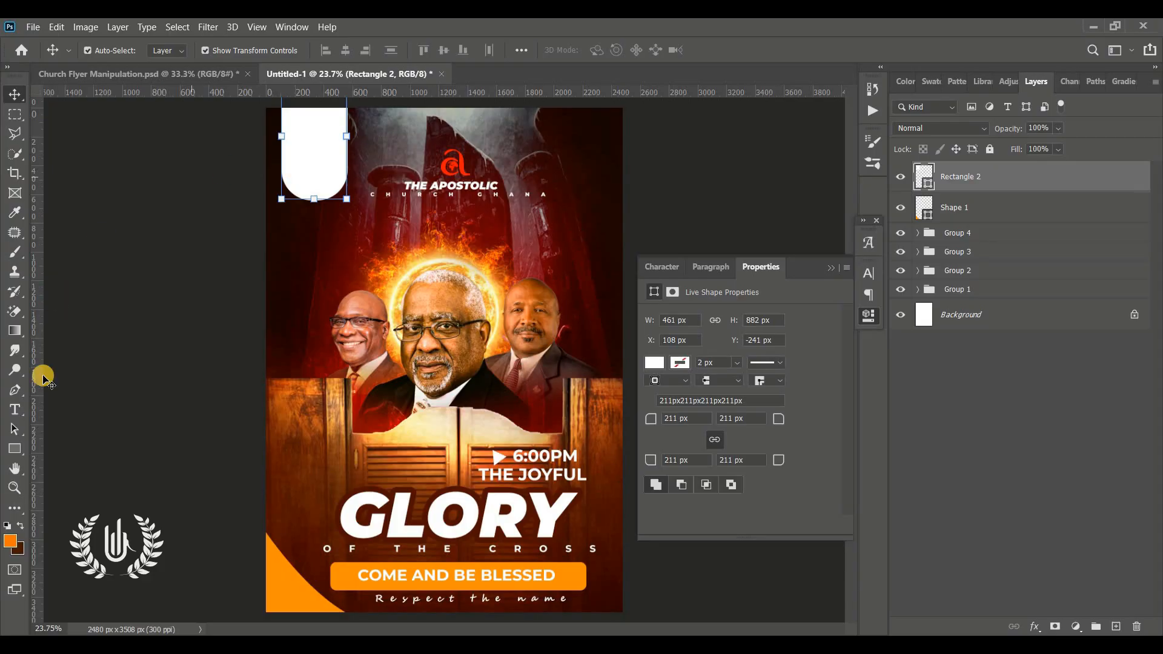
Step: Start a text layer below the white tab and set its font to Montserrat Black Italic with tracking 0
left_click(13, 409)
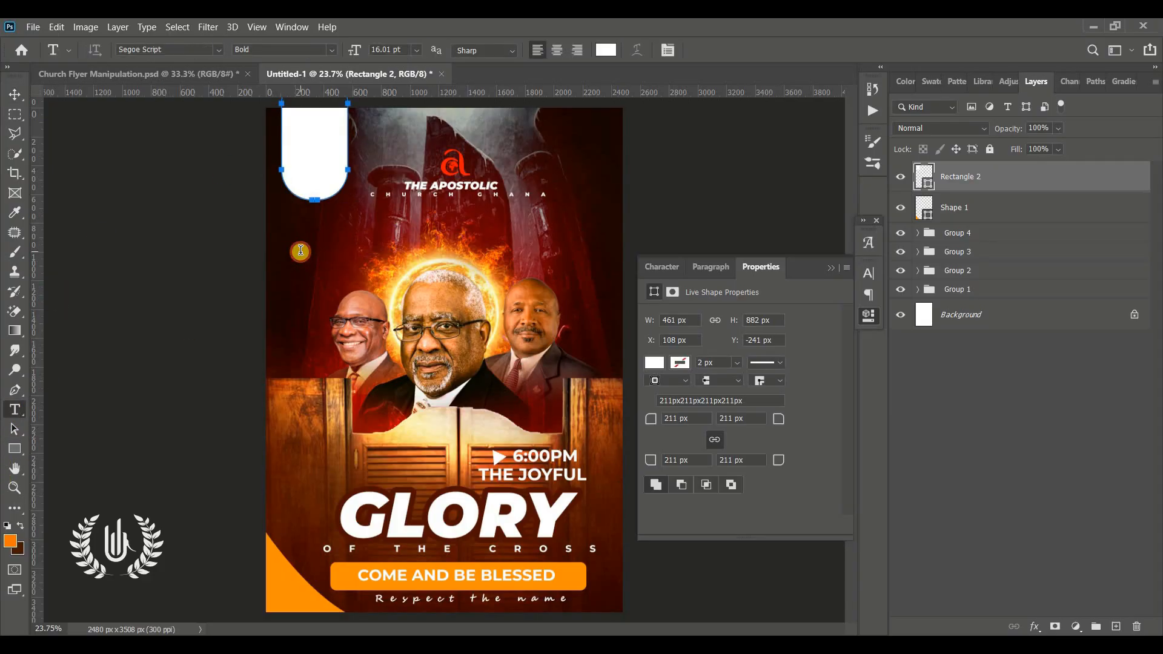
left_click(305, 252)
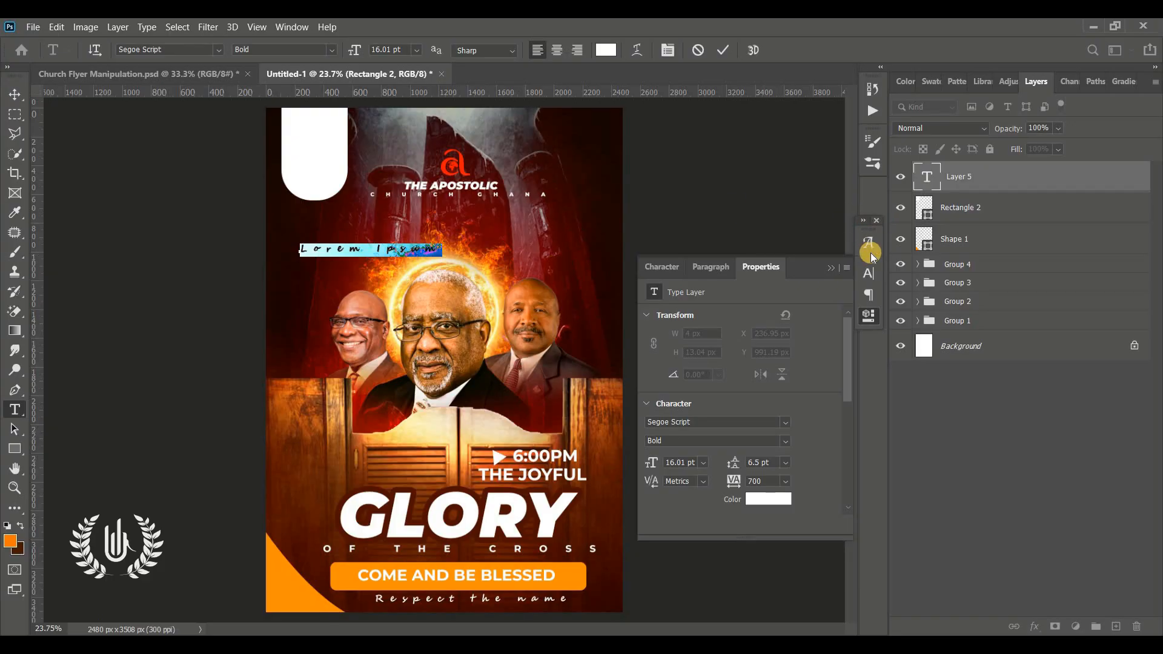
left_click(868, 270)
left_click(777, 295)
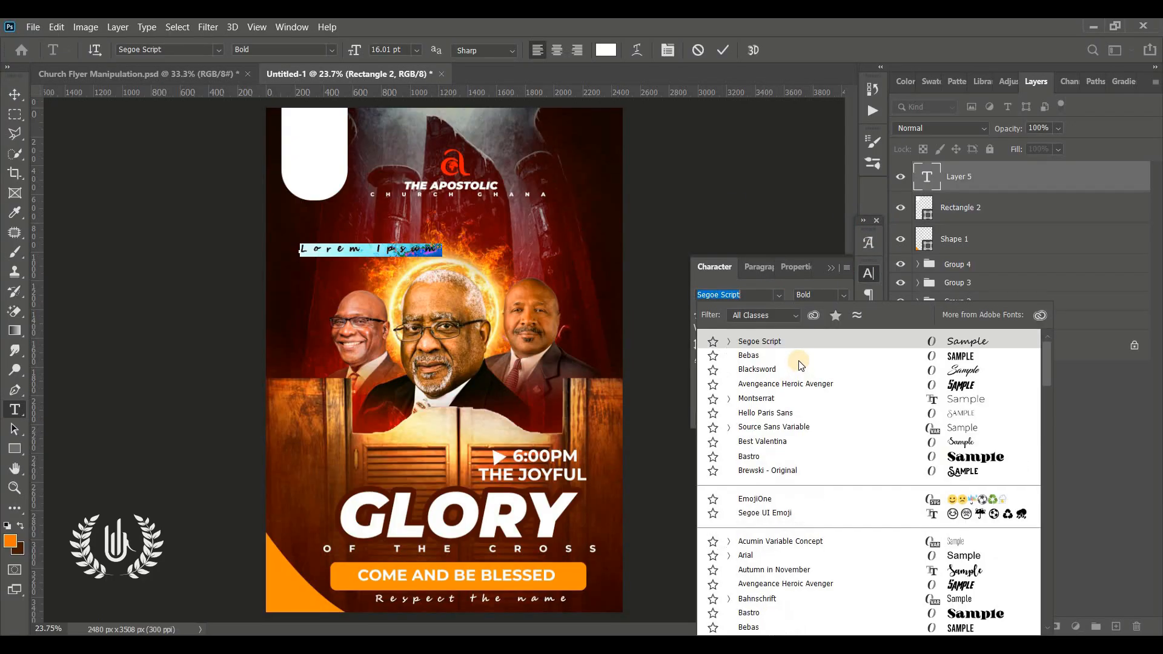
left_click(890, 399)
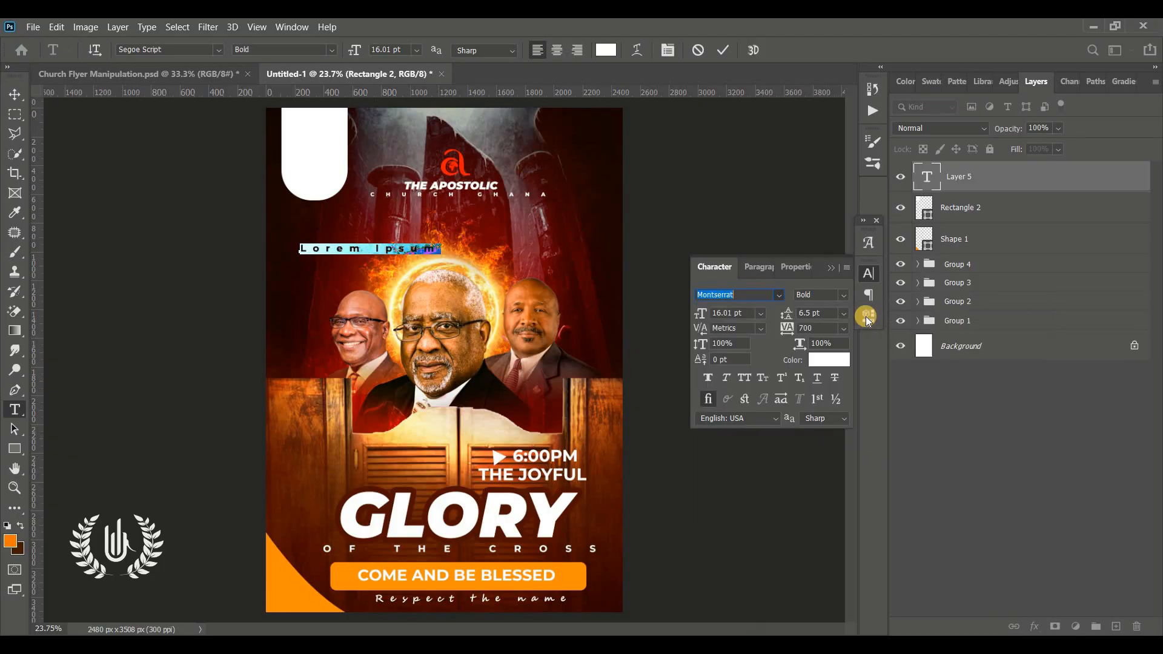
left_click(842, 293)
left_click(838, 517)
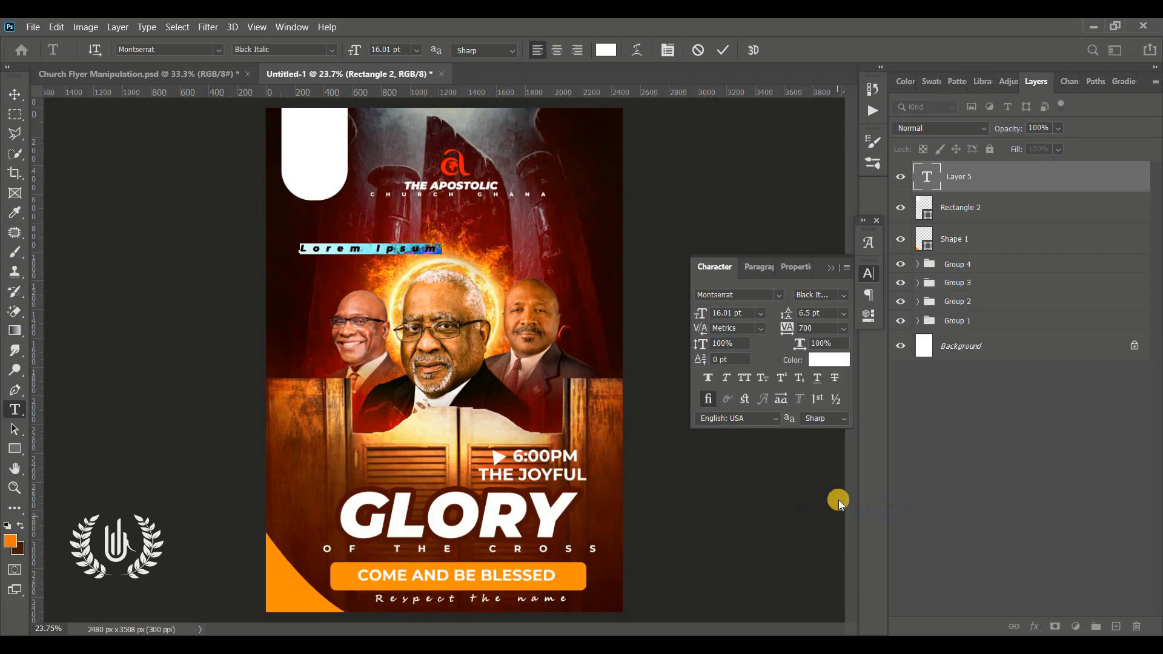
left_click(808, 328)
type("0")
key("Return")
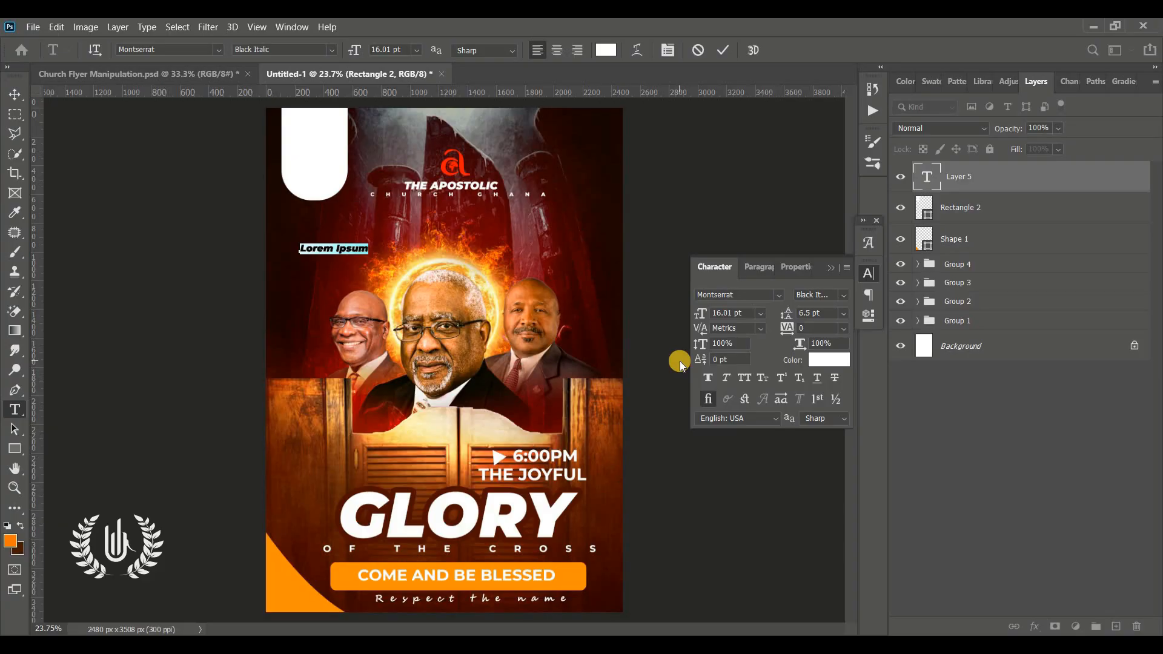
Step: Enter the date "15TH JAN 2026" on three lines in the new text layer
type("15THE")
key("BackSpace")
key("shift+Right")
key("shift+Right")
key("shift+Right")
key("shift+Right")
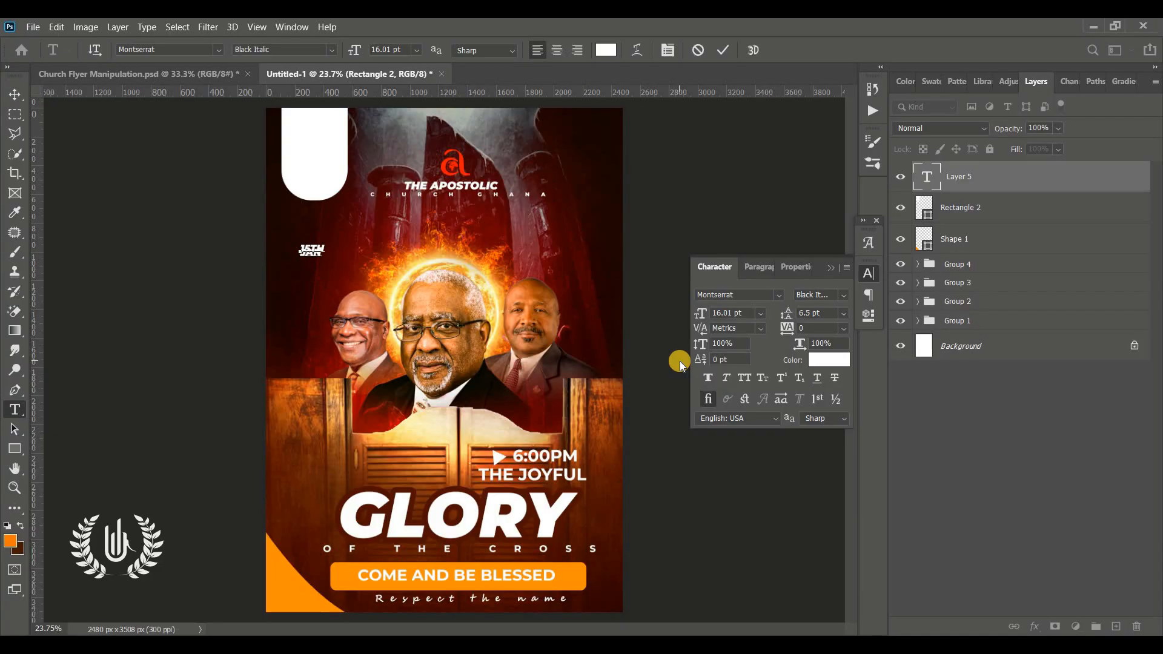
type("2026")
Step: Move the date text onto the white tab, color it dark red (410001), and set its leading to 18.5 pt
key("ctrl+a")
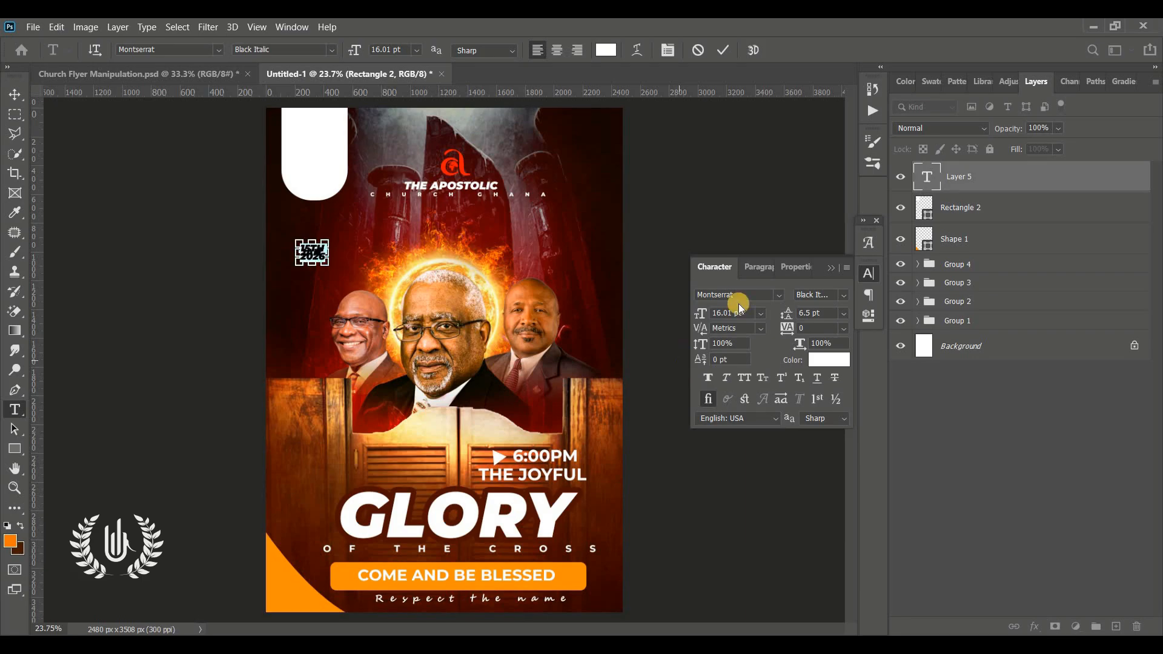
left_click_drag(786, 313, 808, 312)
left_click_drag(372, 335, 366, 217)
left_click(608, 49)
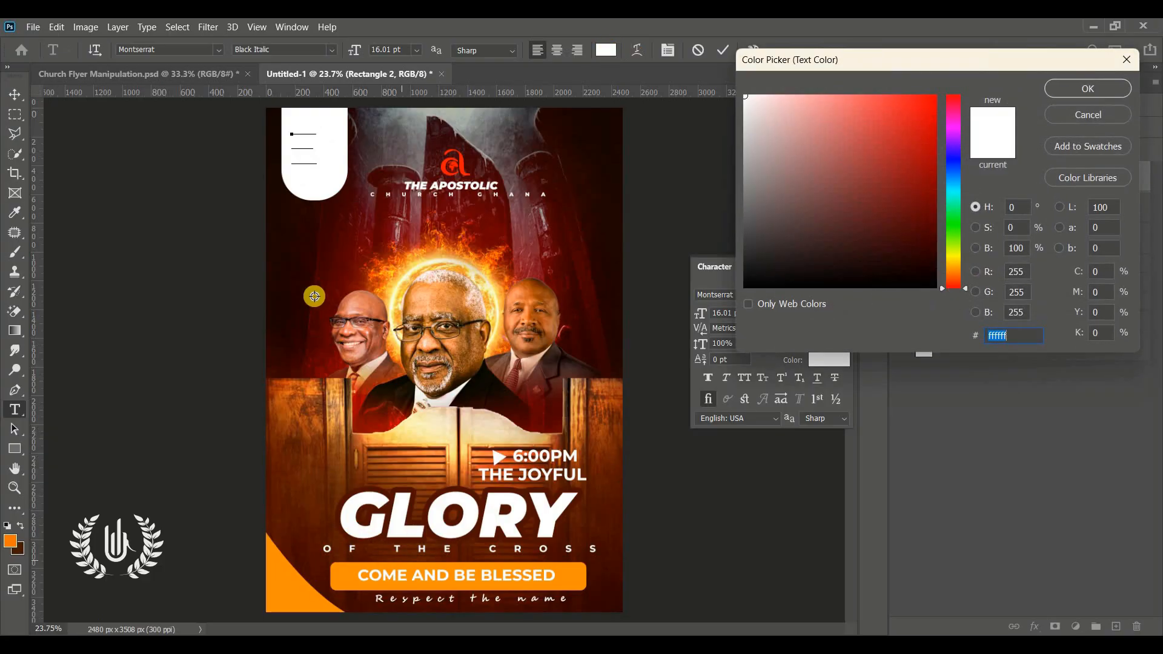
left_click(573, 155)
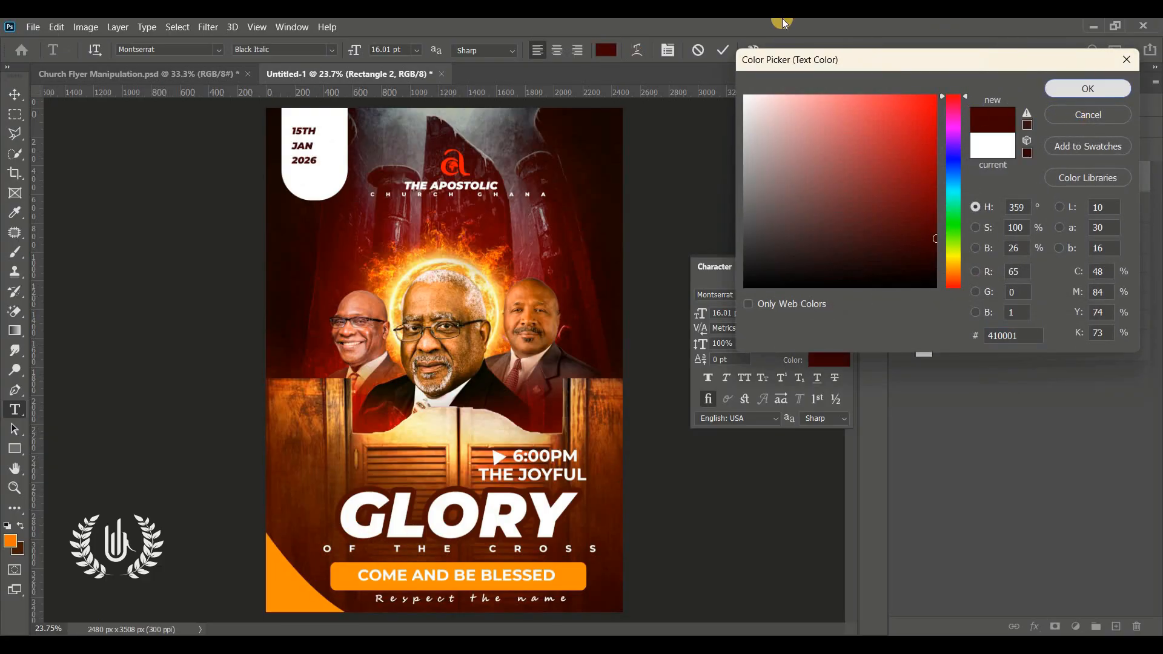
left_click(1088, 88)
left_click_drag(787, 316, 782, 316)
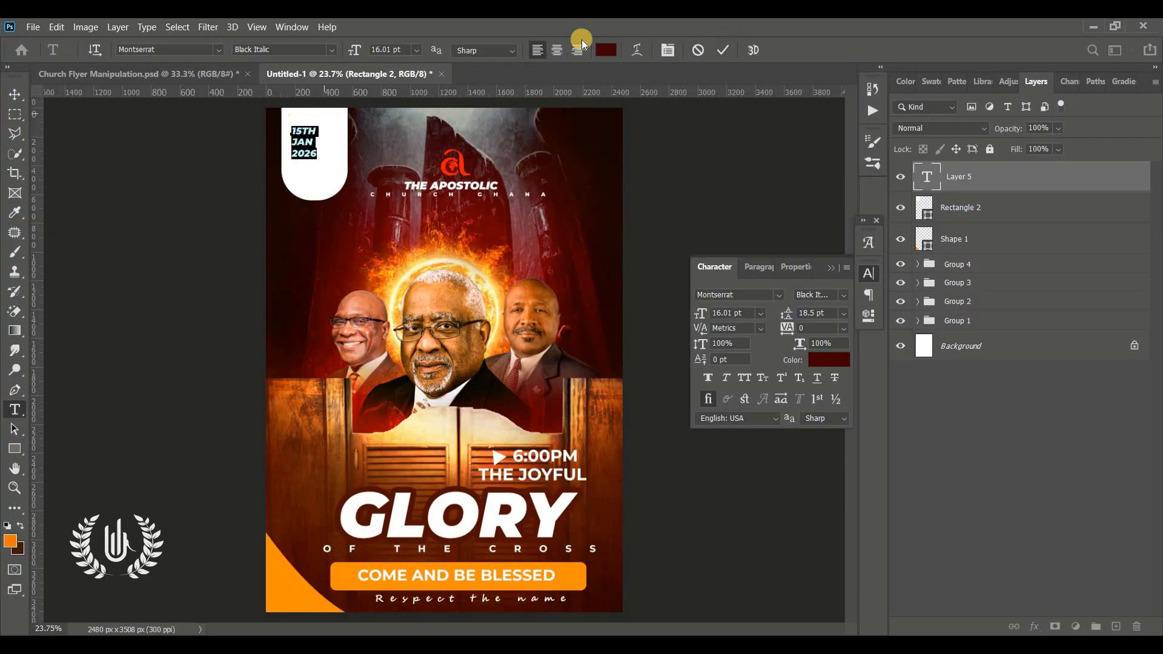
left_click(720, 48)
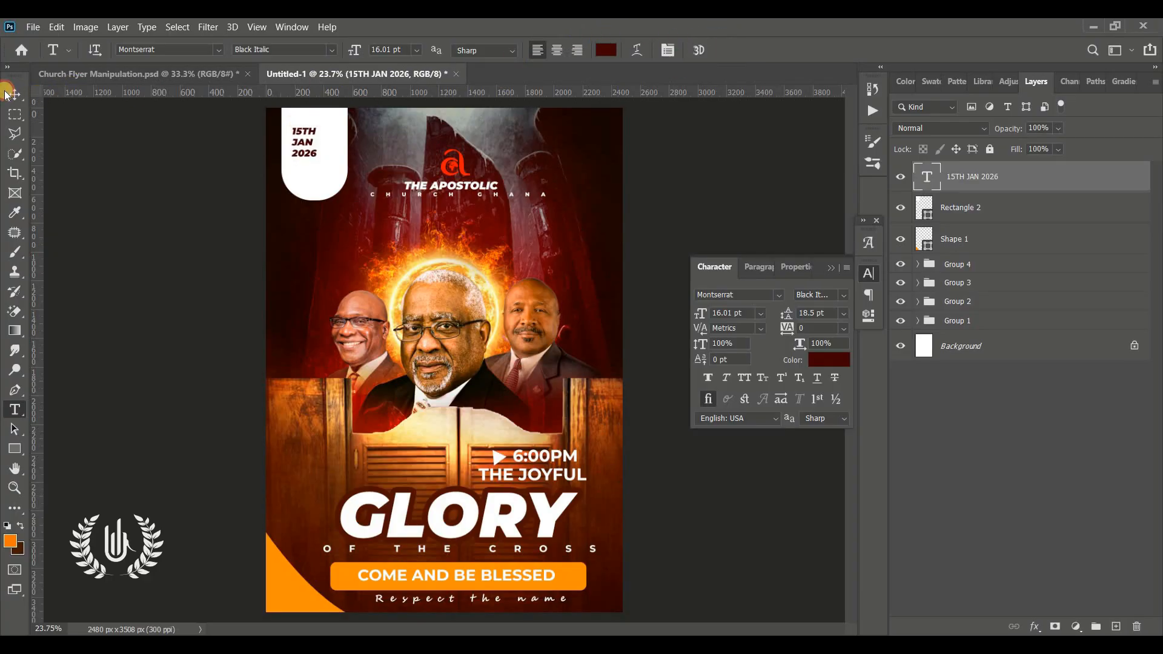
Step: Scale the date text to about 127% width and 191% height and center it on the white tab
left_click(15, 94)
mouse_move(307, 154)
left_mouse_down()
mouse_move(330, 188)
mouse_move(313, 162)
left_mouse_up()
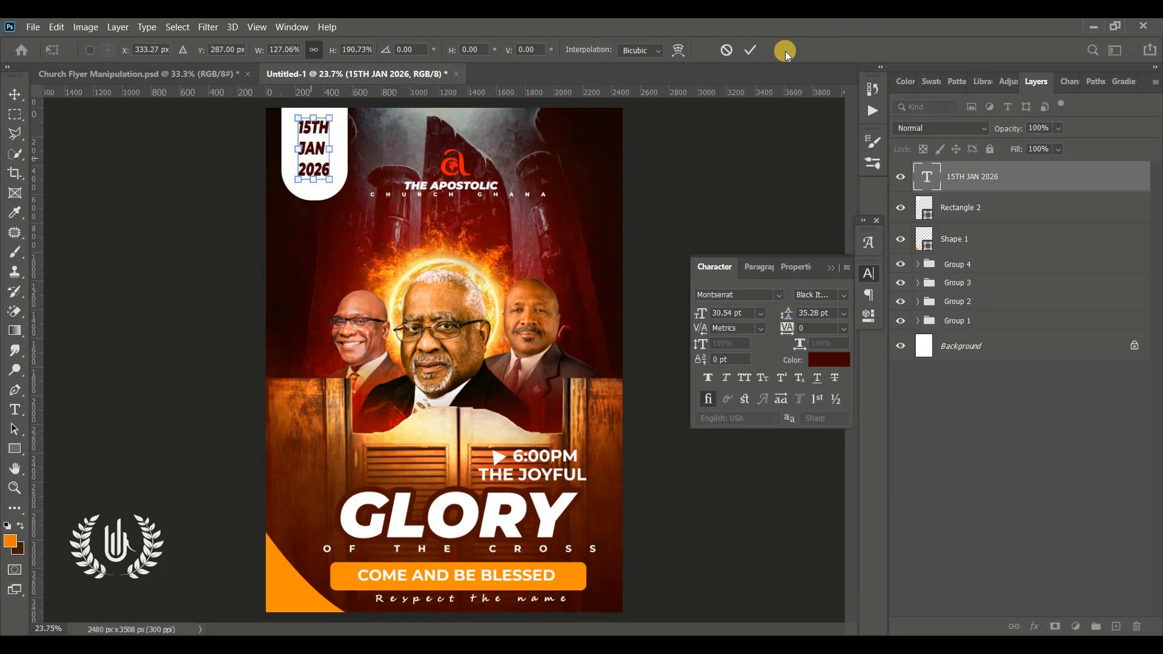
left_click(751, 47)
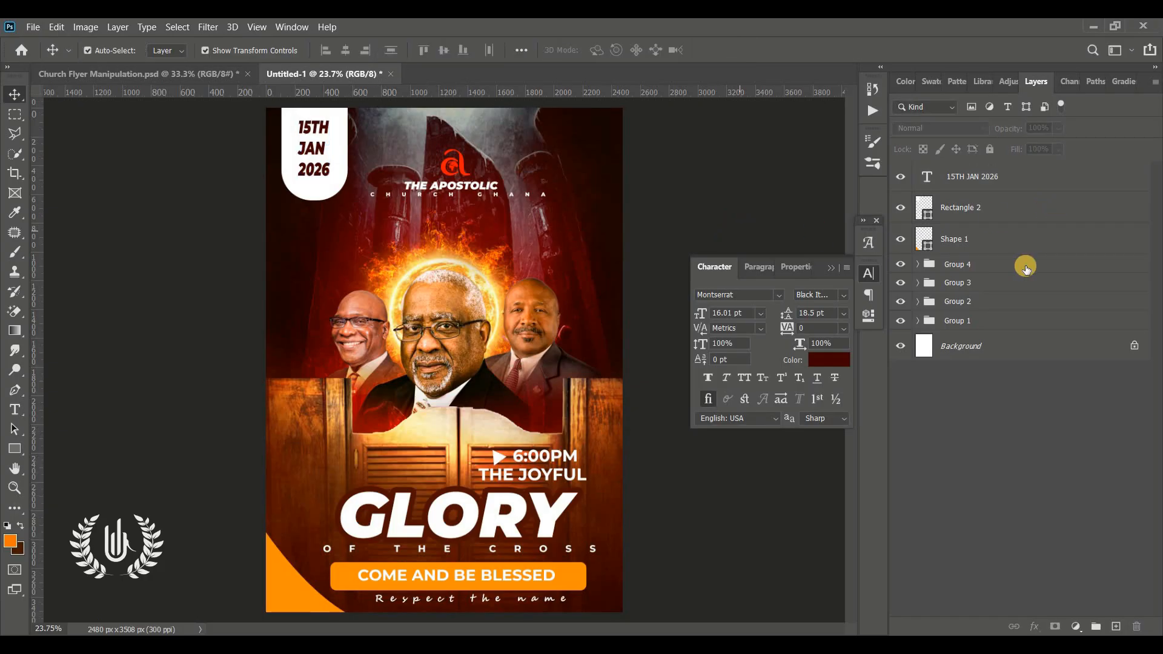
Step: Stamp all visible layers into a new merged layer above the date text, keeping it aligned with the canvas
left_click(1008, 242)
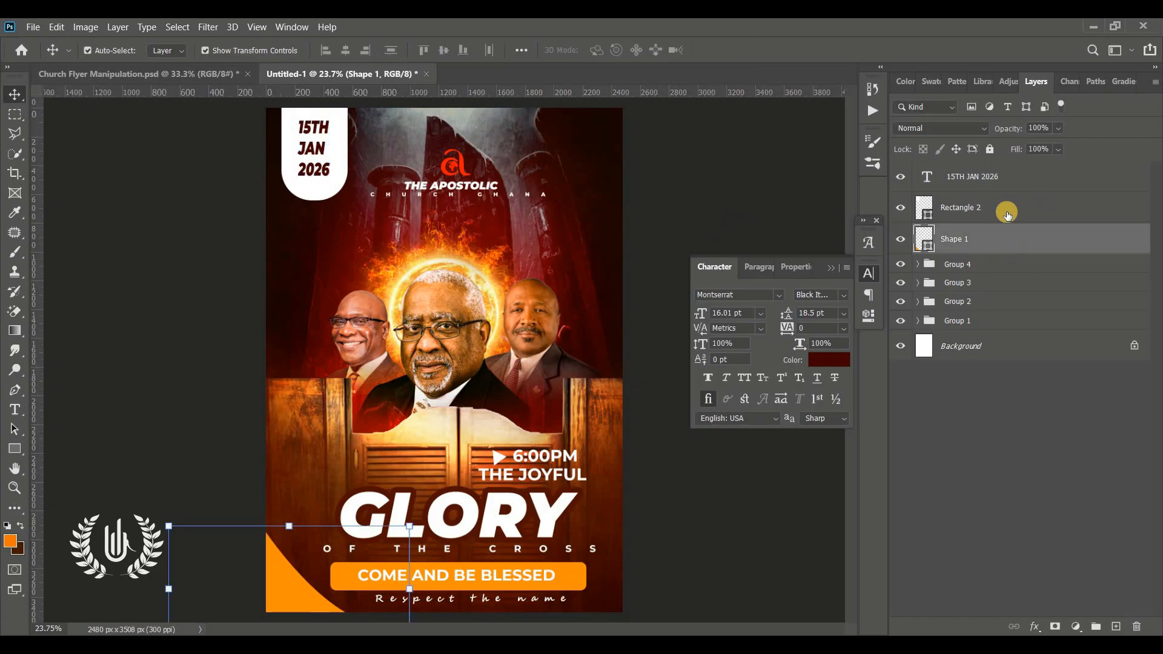
left_click(993, 179, "shift")
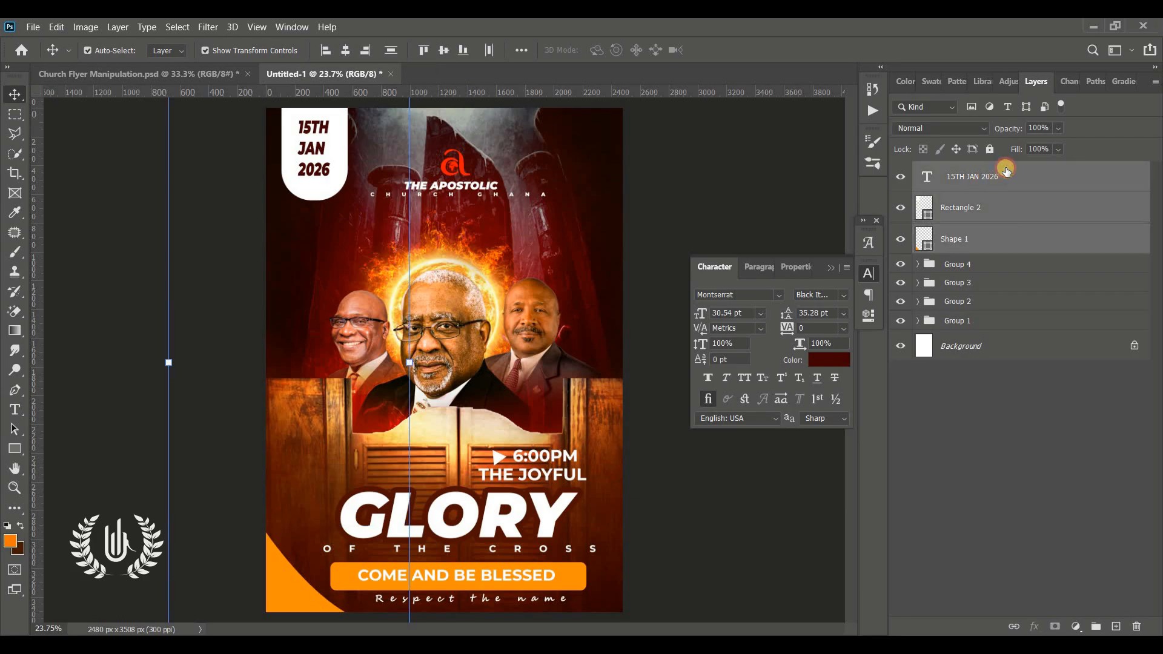
left_click(994, 179)
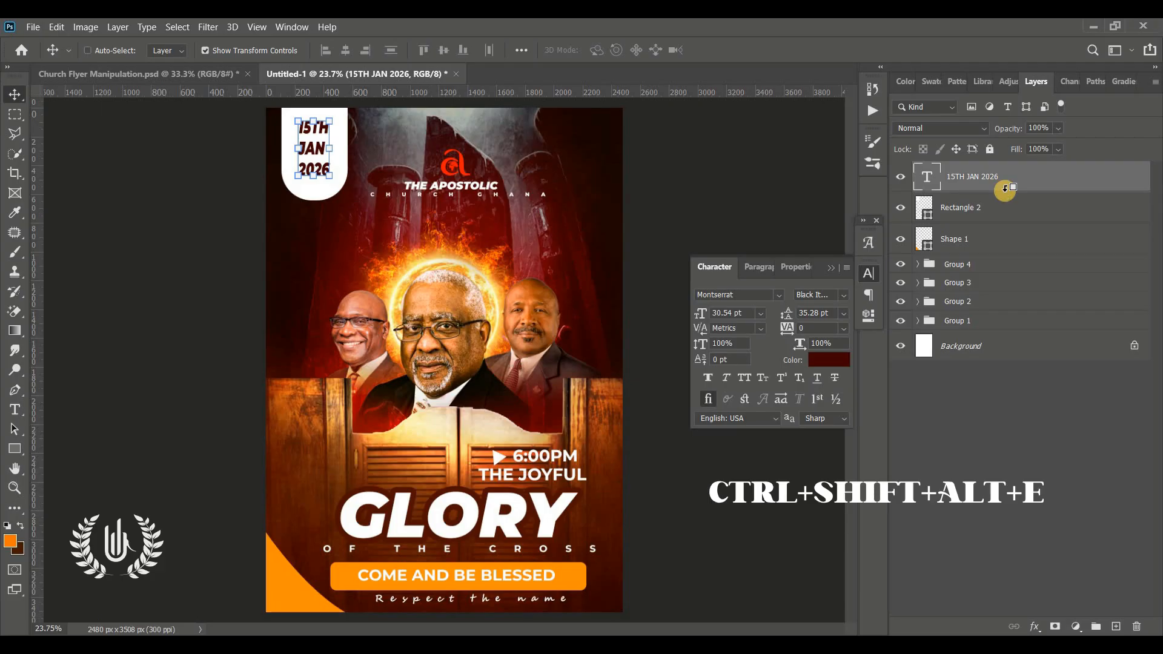
key("ctrl+shift+alt+e")
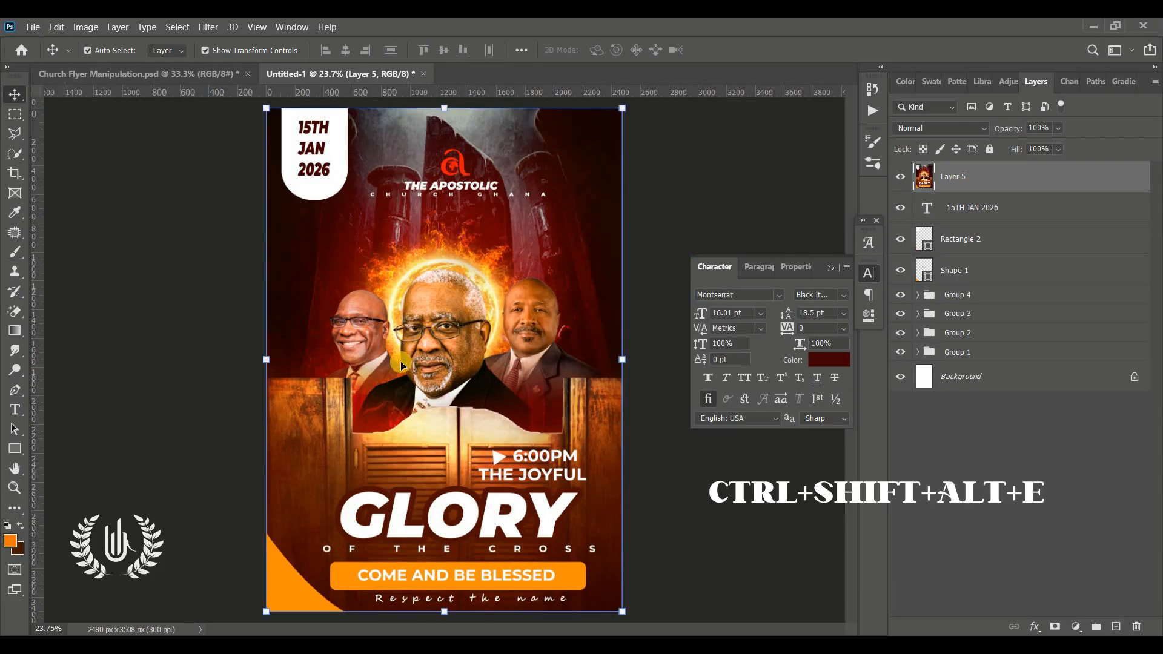
left_click_drag(401, 364, 477, 395)
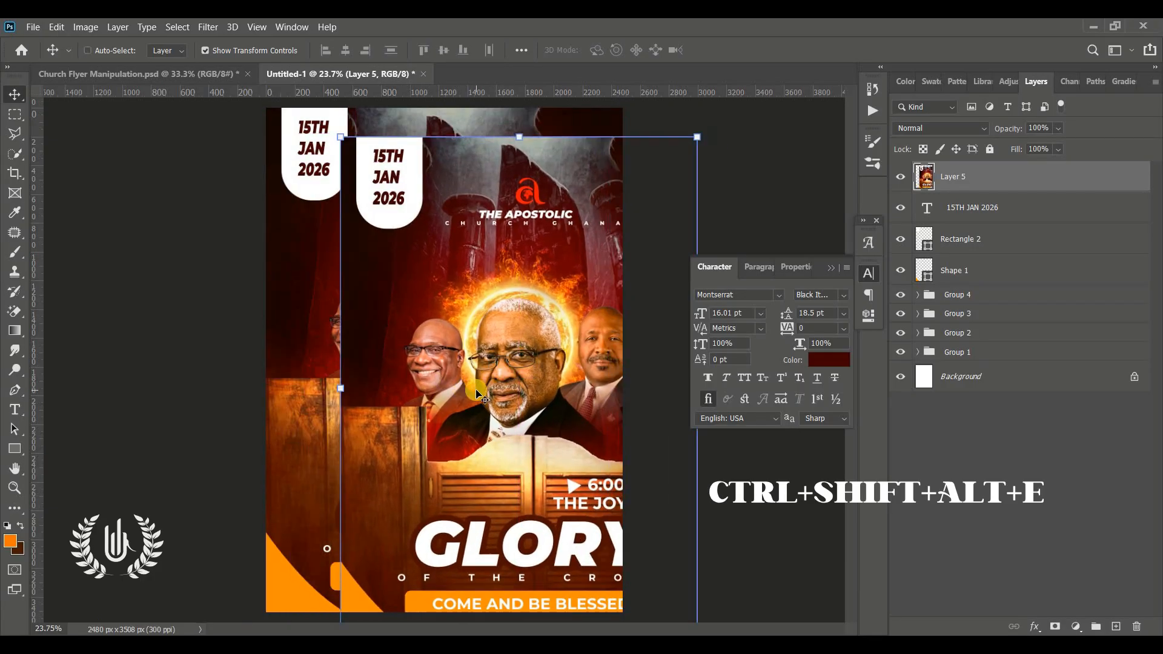
key("ctrl+z")
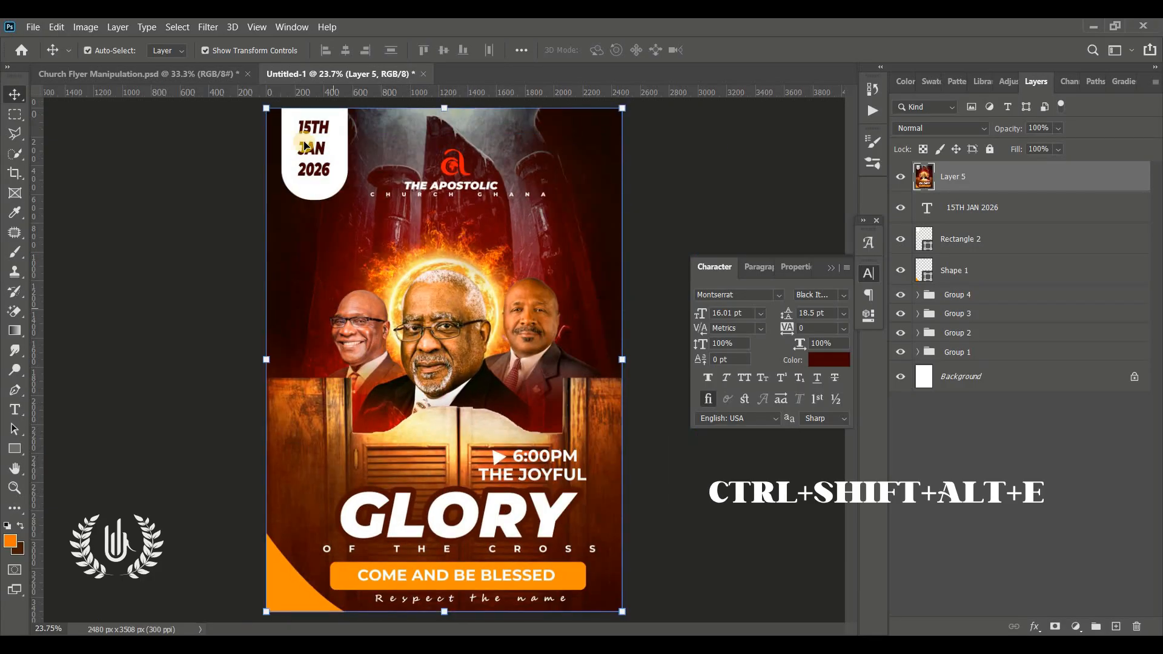
Step: Open the merged flyer layer in the Camera Raw filter and set Temperature +18, Tint +38 and Contrast +18
left_click(202, 27)
left_click(318, 114)
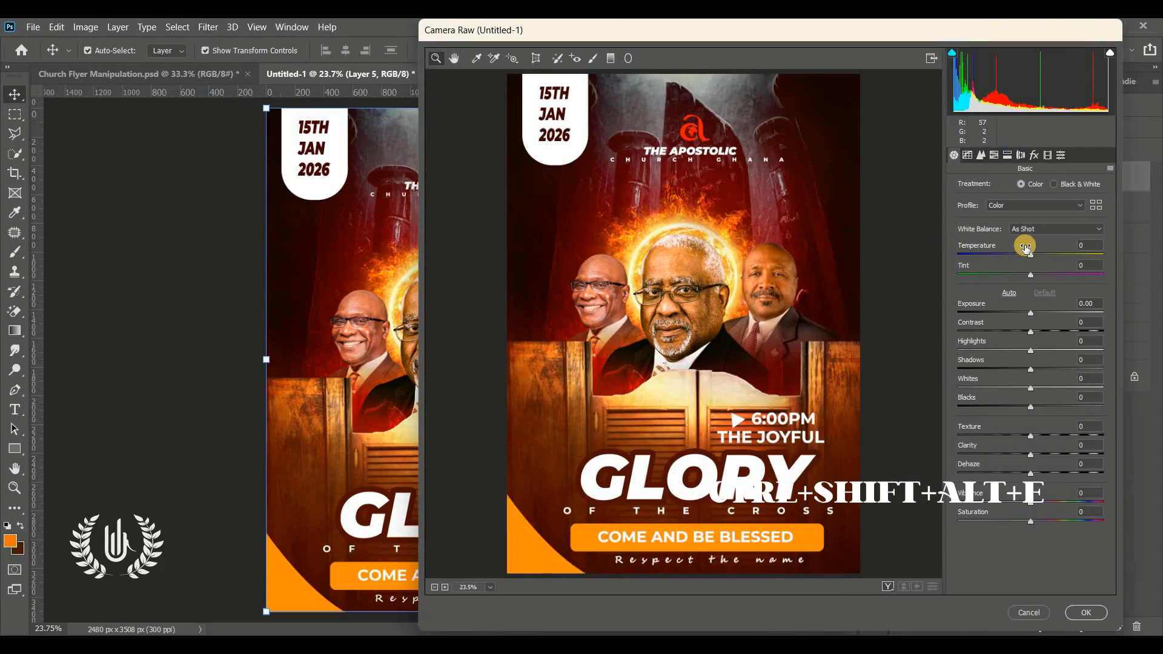
mouse_move(1026, 247)
left_mouse_down()
mouse_move(1057, 252)
mouse_move(1042, 258)
left_mouse_up()
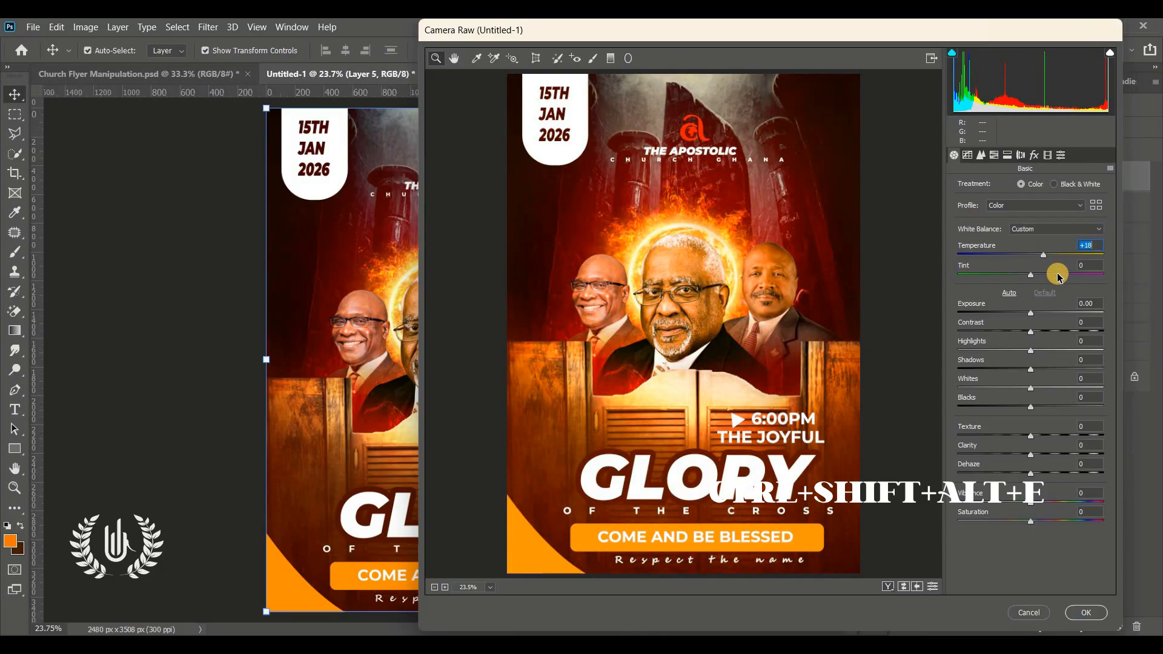
left_click(1058, 275)
left_click_drag(1032, 332, 1044, 332)
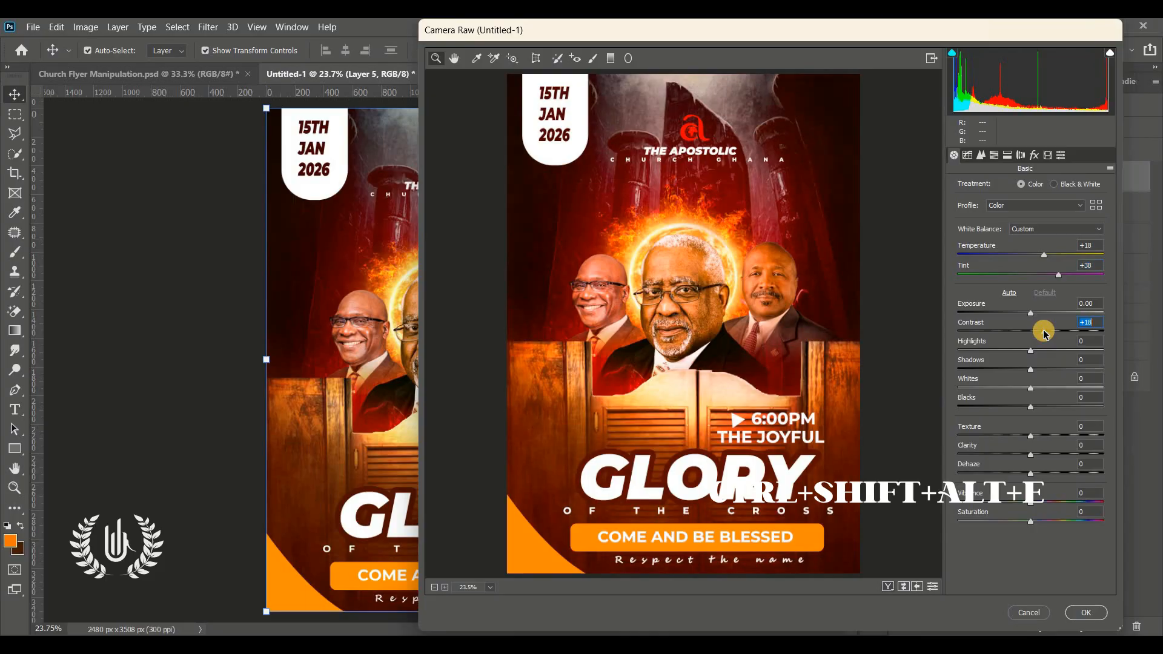
Step: Set Shadows -13, Blacks -11, Texture +17, Clarity +11 and Saturation +12, and apply the Camera Raw grade
left_click(1020, 368)
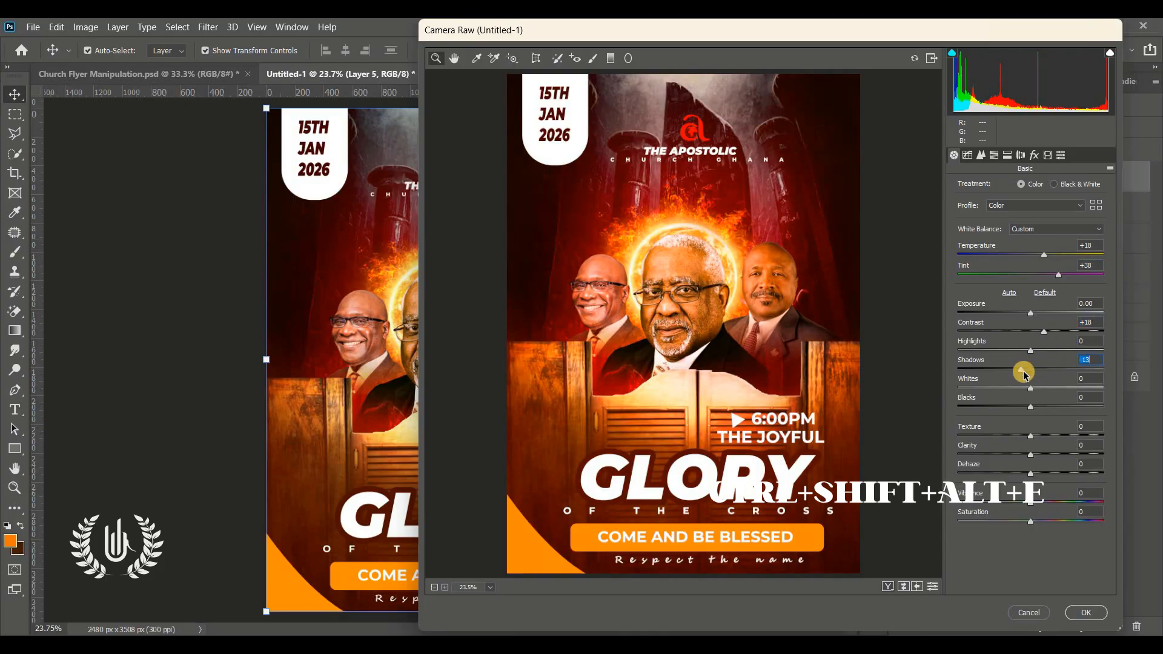
left_click(1022, 407)
left_click(1043, 434)
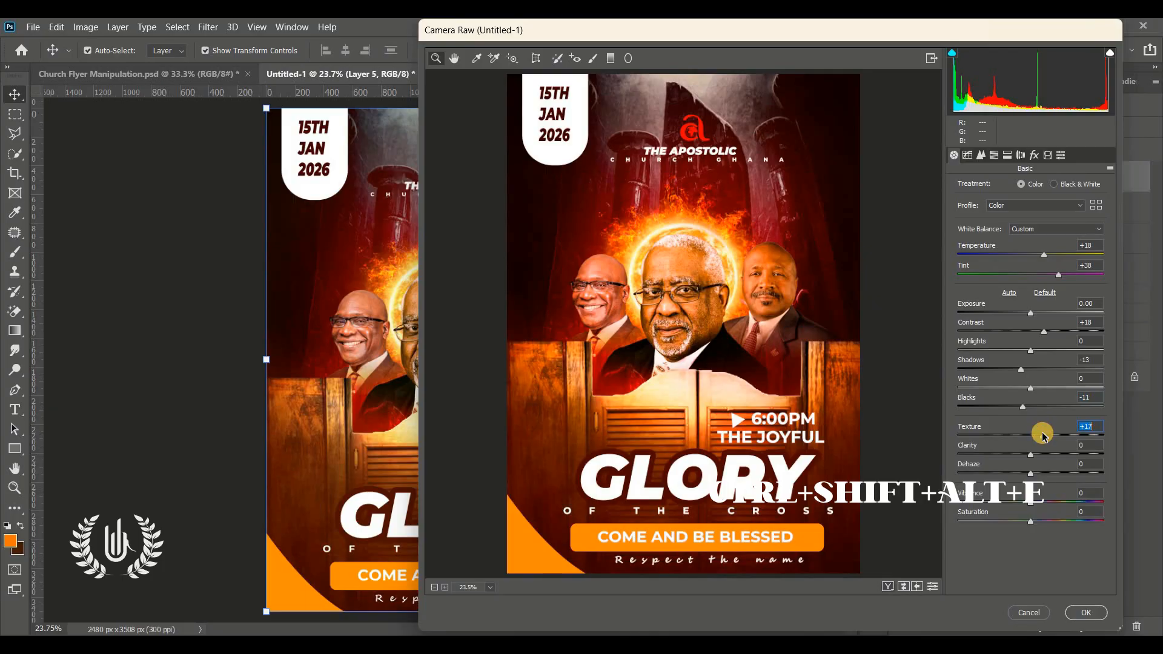
left_click(1038, 454)
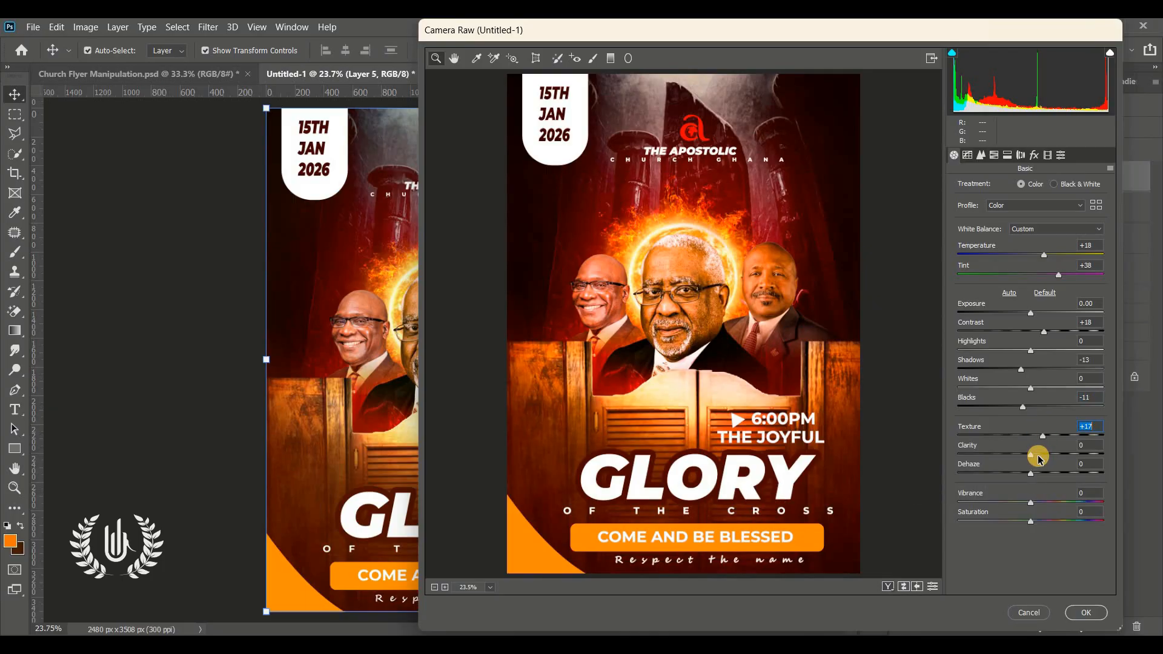
left_click(1039, 522)
left_click(1086, 612)
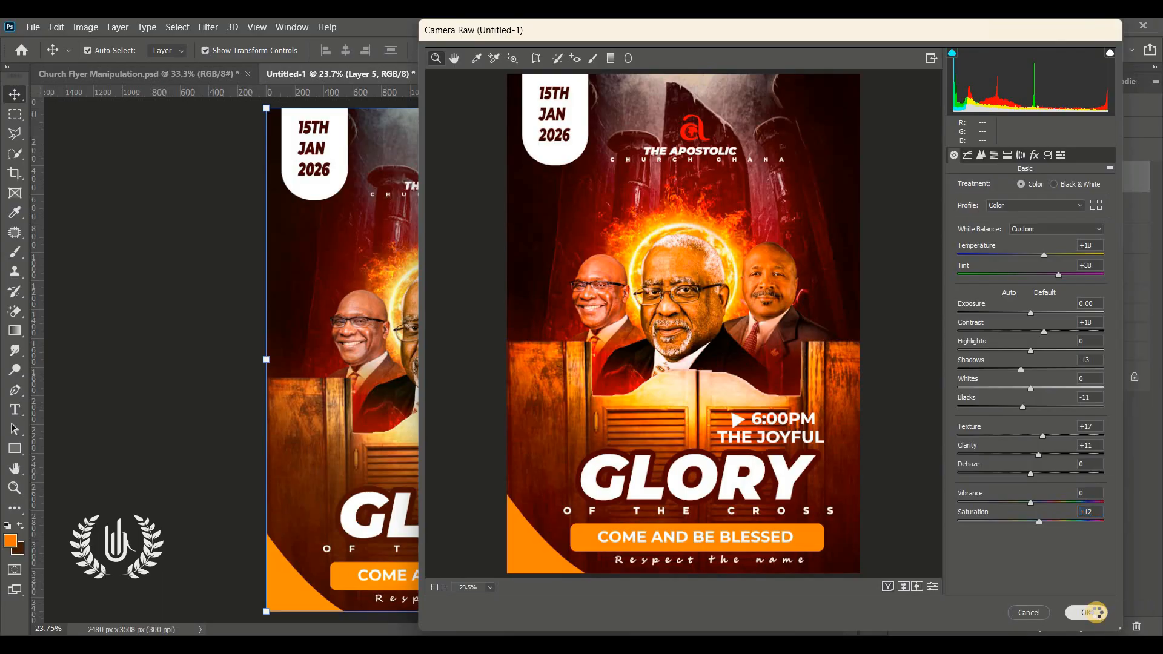
Step: Compare the flyer before and after grading by toggling the visibility of the merged layer
left_click(690, 487)
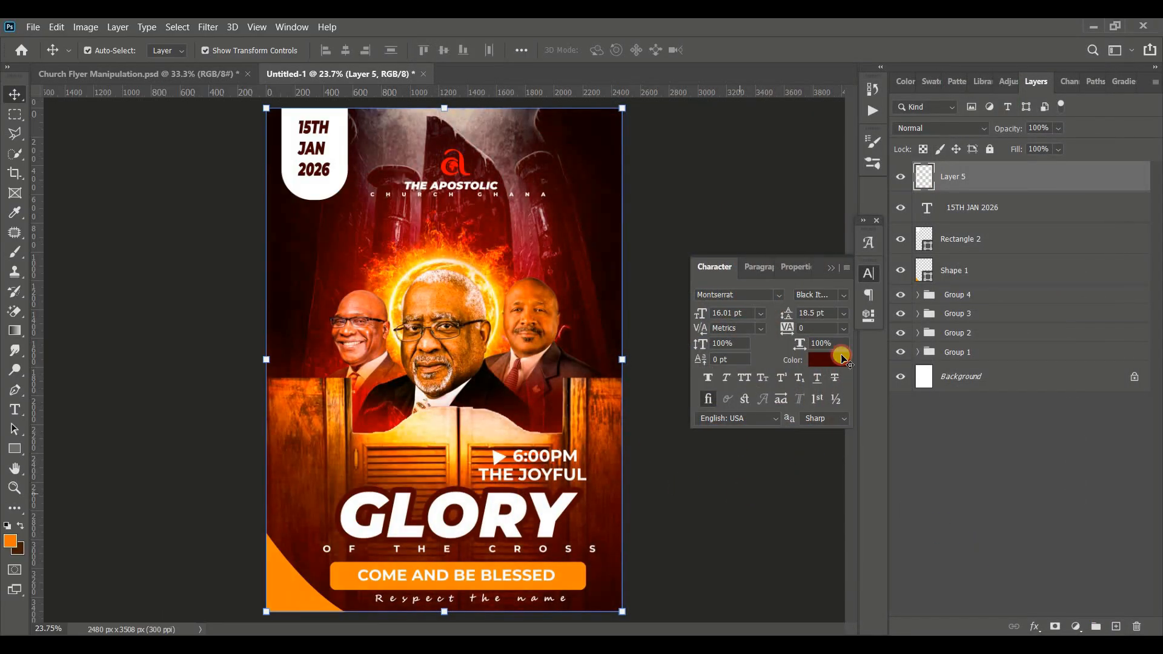
left_click(901, 180)
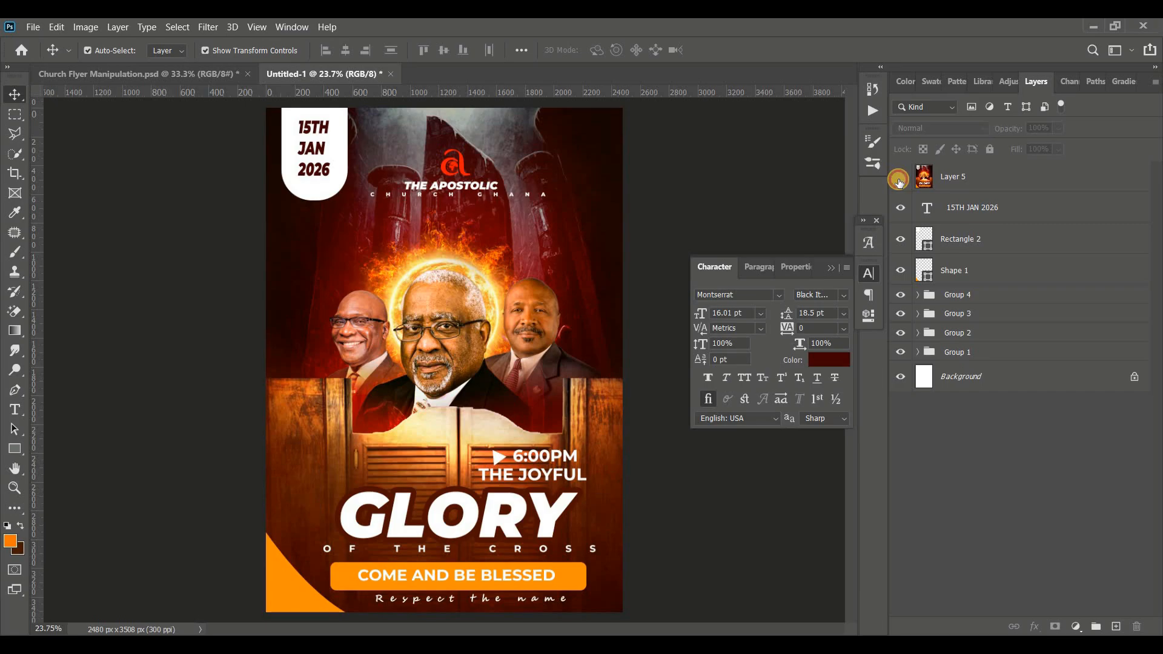
left_click(900, 180)
left_click(900, 180)
left_click(900, 179)
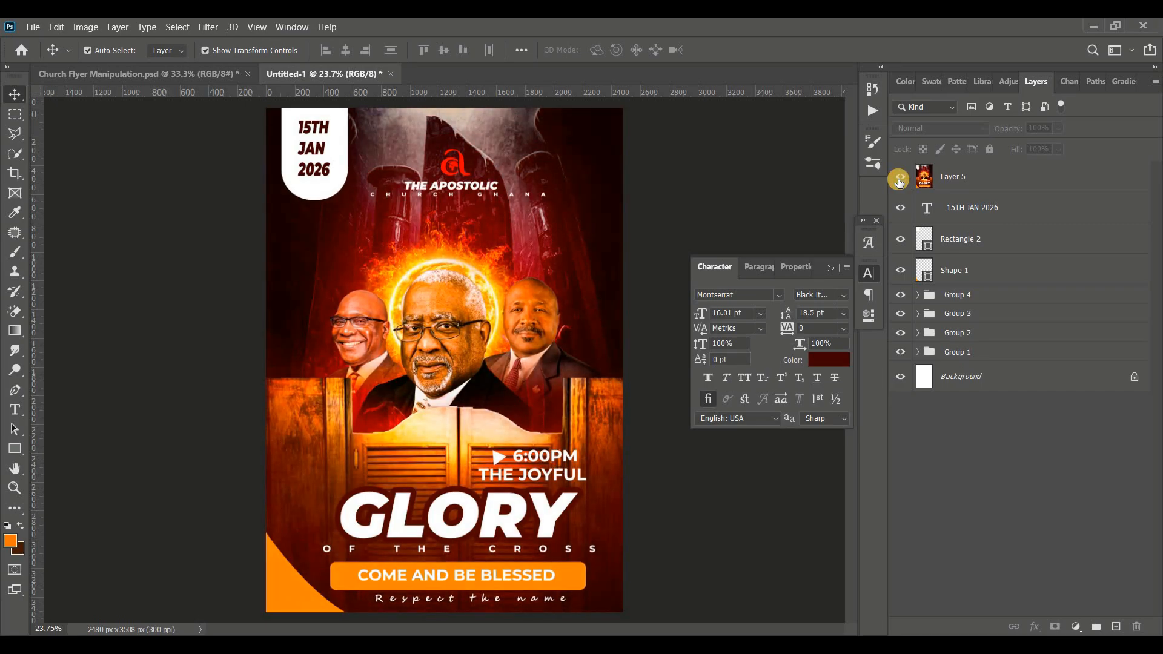
Step: Undo the shift of the merged layer and bring up the Church Flyer Manipulation.psd document for comparison
left_click_drag(420, 352, 558, 337)
key("ctrl+z")
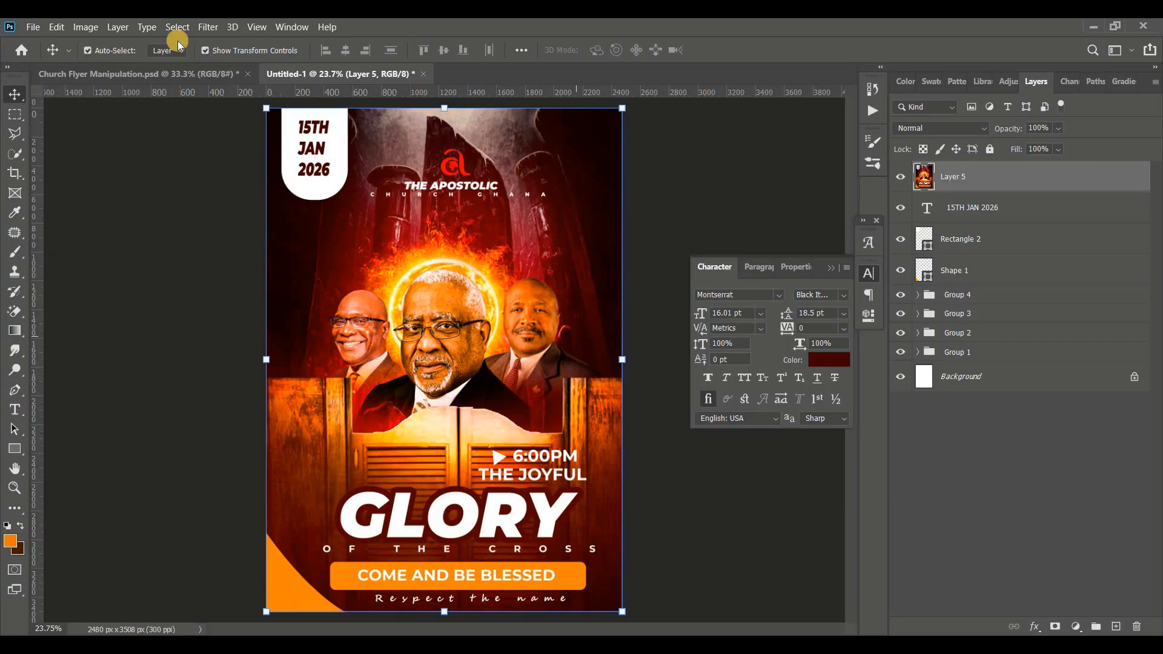
left_click(177, 74)
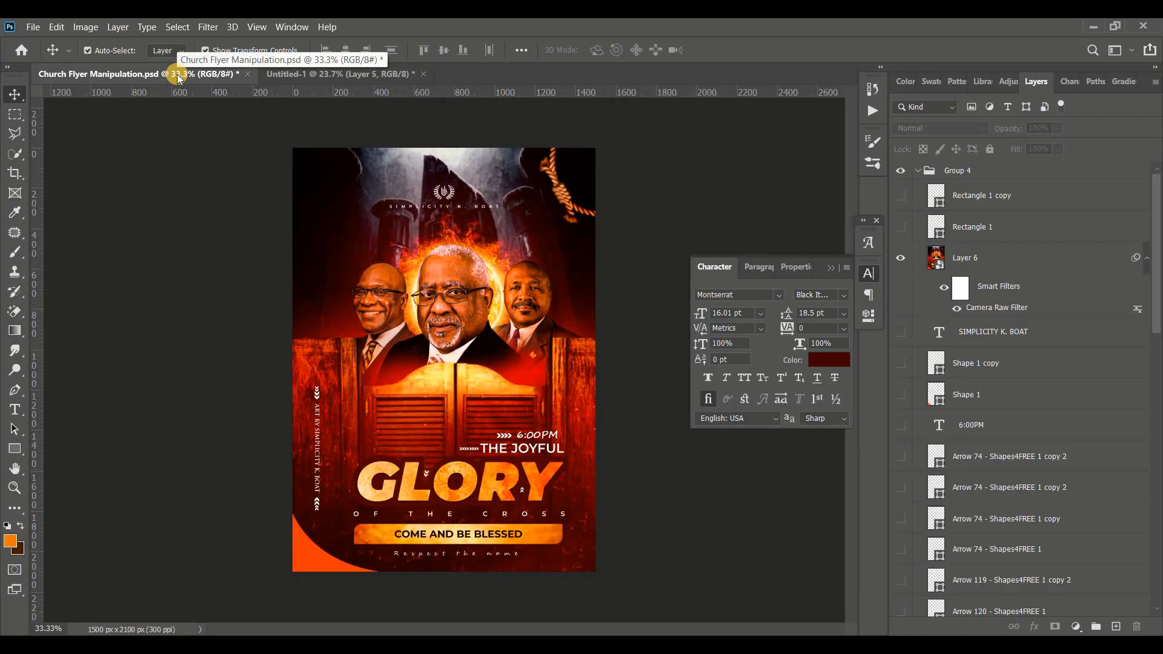